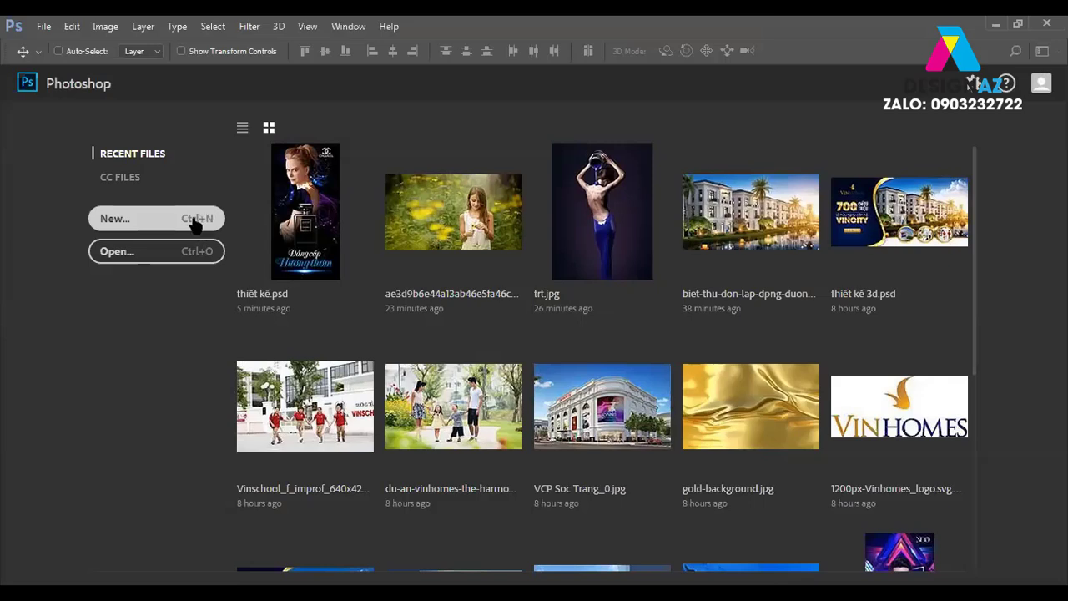
Start a new document 603 px wide, 1200 px high, at 150 ppi resolution.
{"action": "left_click", "coordinate": [195, 220]}
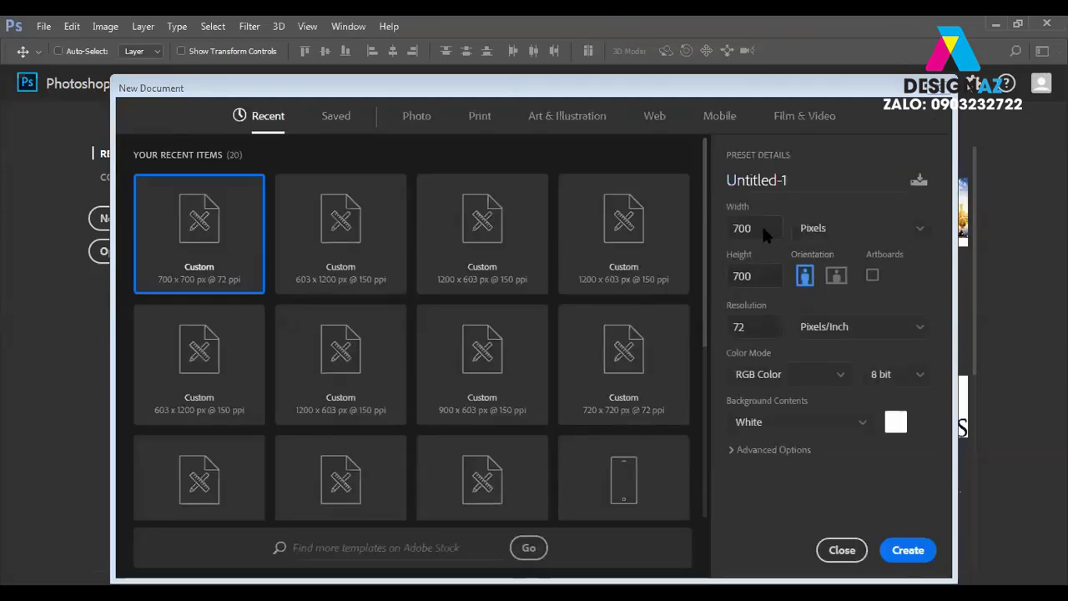
{"action": "double_click", "coordinate": [763, 230]}
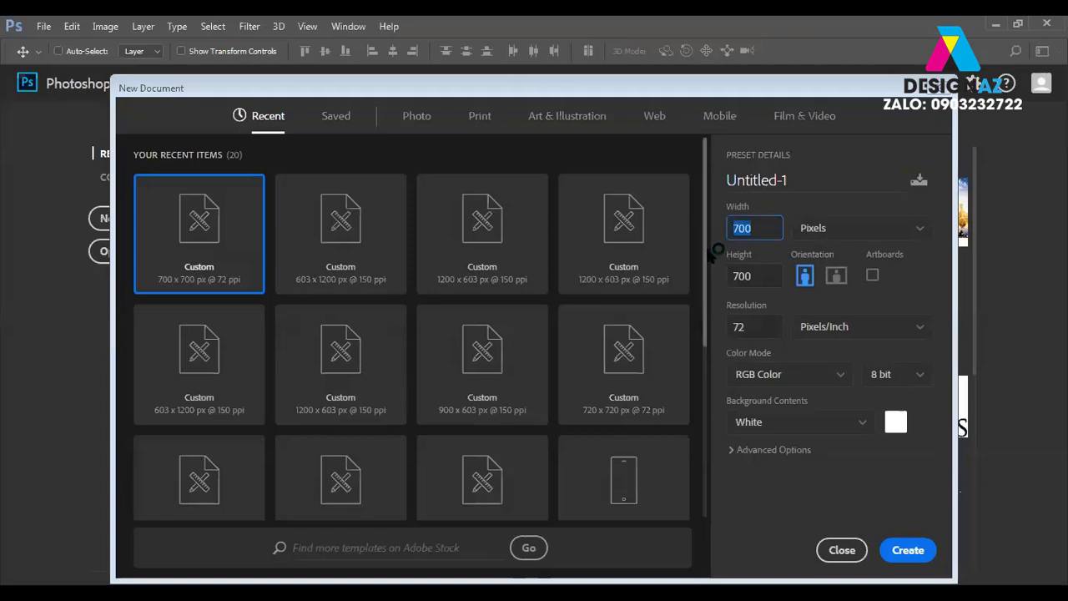
{"action": "type", "text": "603"}
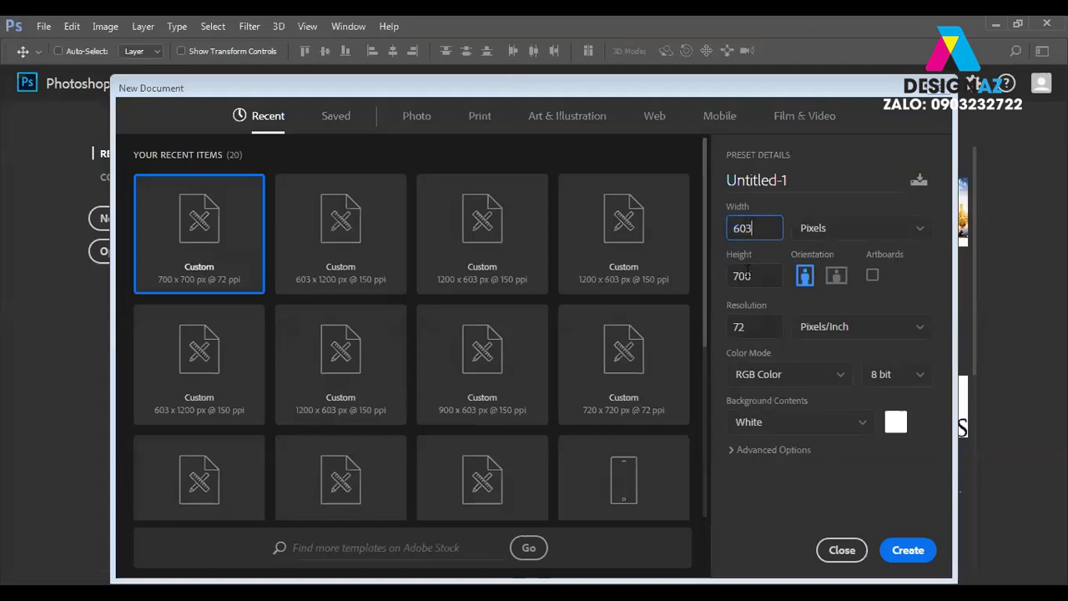
{"action": "double_click", "coordinate": [739, 279]}
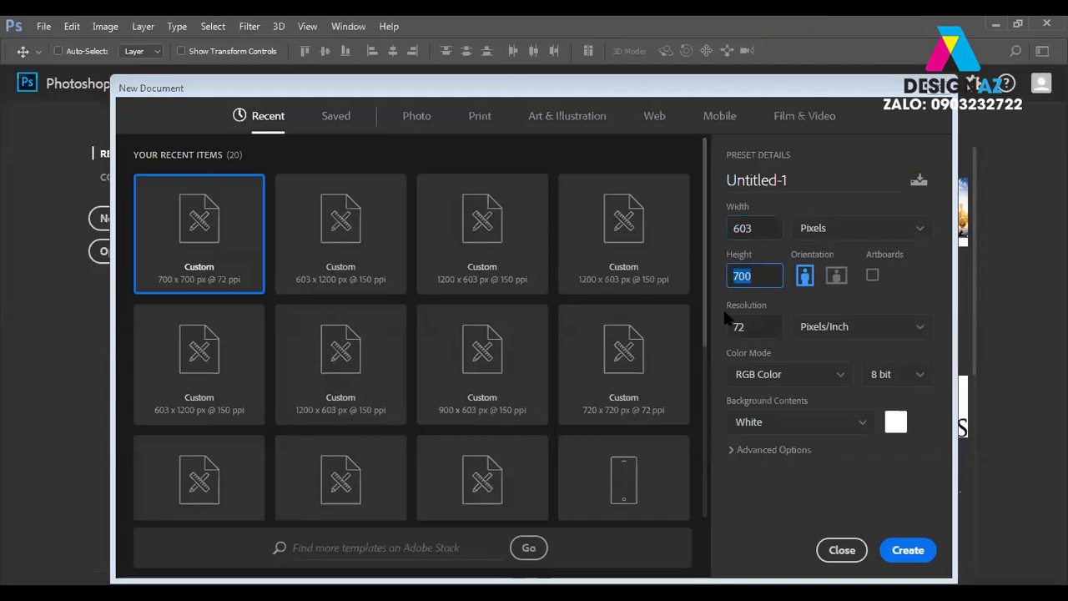
{"action": "type", "text": "120"}
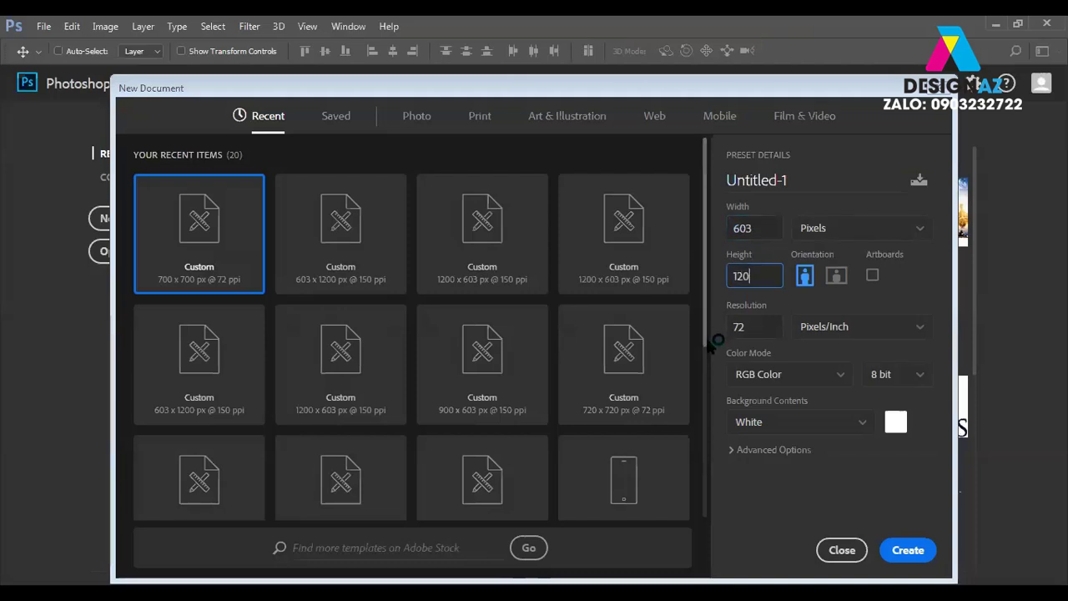
{"action": "type", "text": "0"}
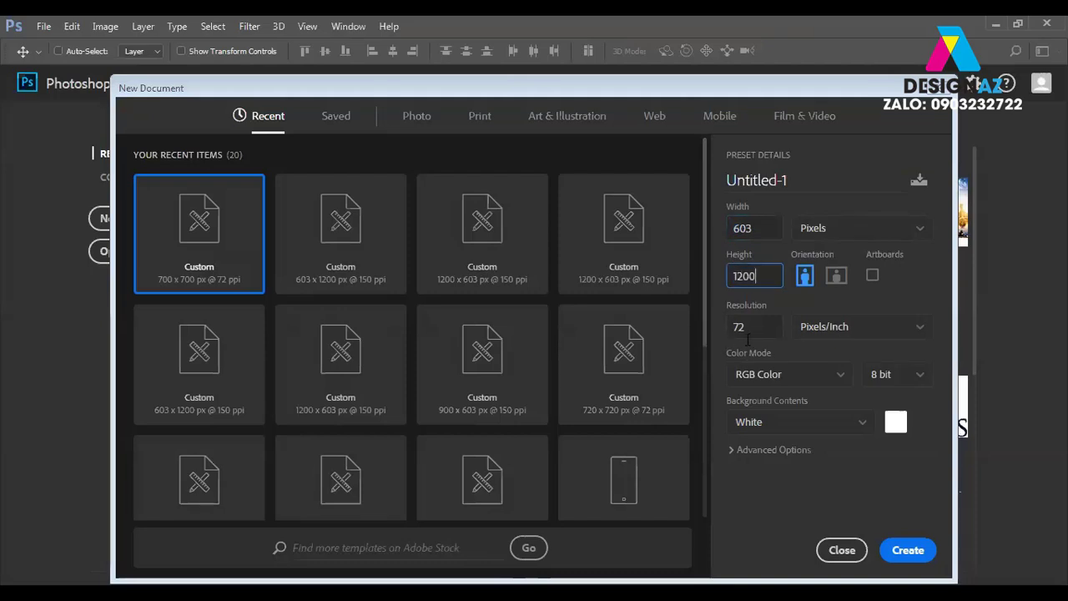
{"action": "double_click", "coordinate": [734, 325]}
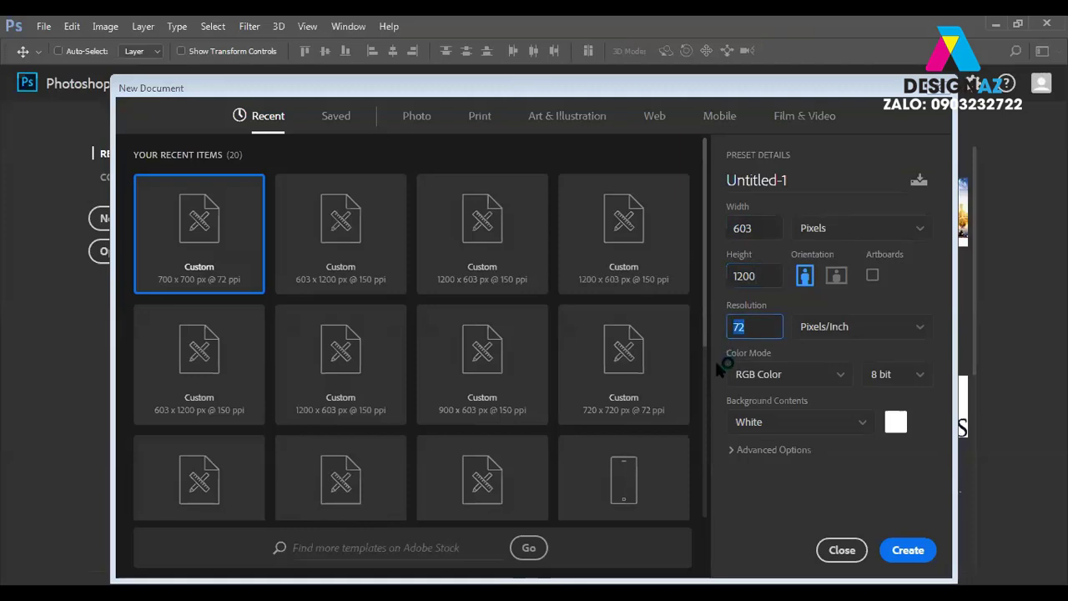
{"action": "type", "text": "15"}
{"action": "type", "text": "0"}
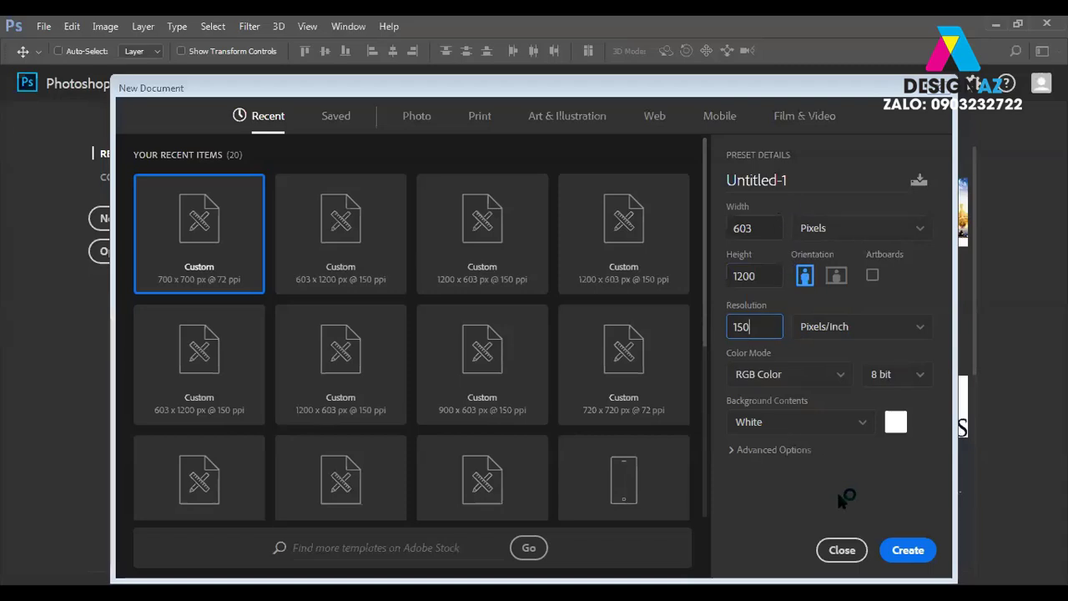
{"action": "left_click", "coordinate": [911, 554]}
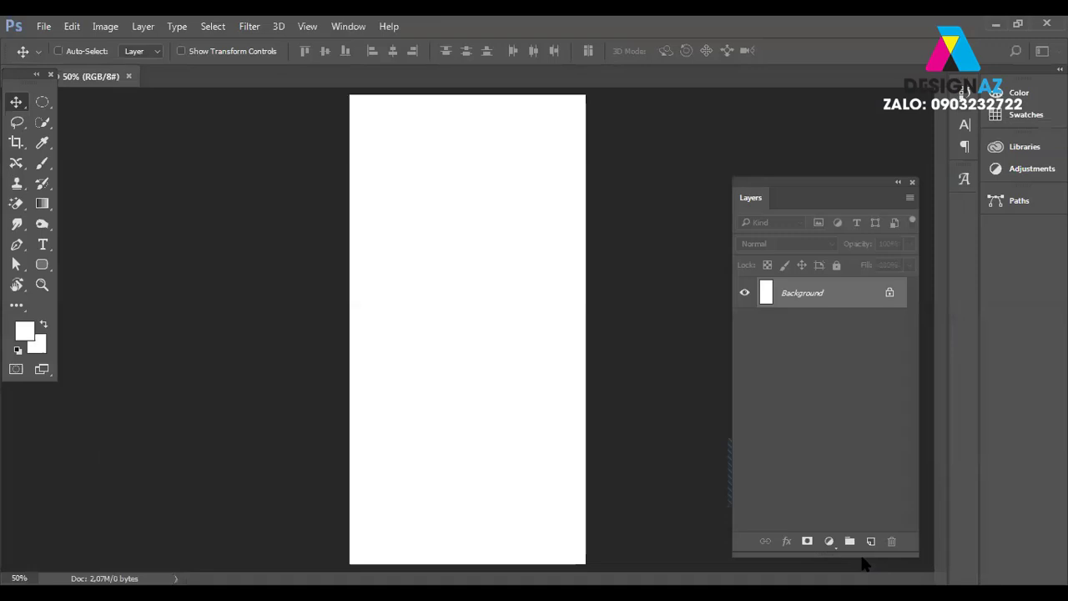
Pick #00051e as the foreground colour, fill the Background with it, and start opening a file.
{"action": "left_click", "coordinate": [23, 336]}
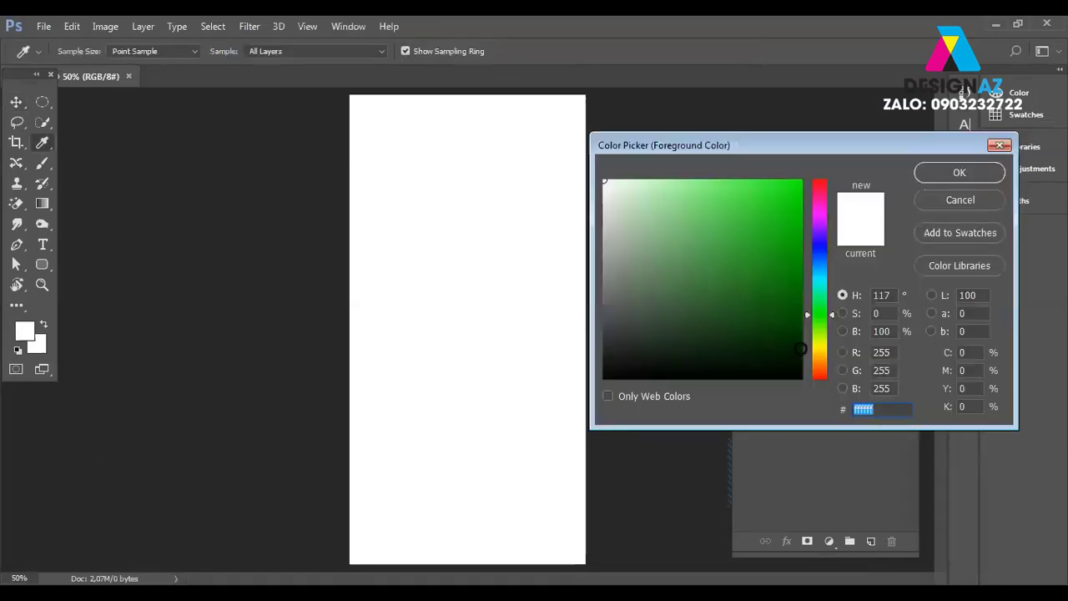
{"action": "left_click", "coordinate": [819, 258]}
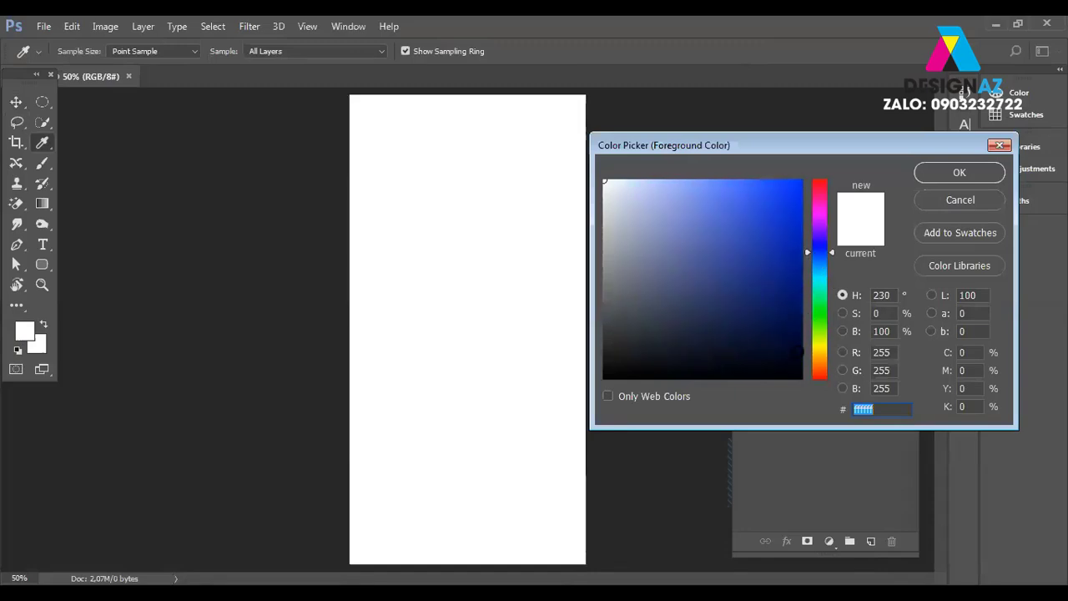
{"action": "left_click", "coordinate": [801, 355]}
{"action": "left_click", "coordinate": [977, 172]}
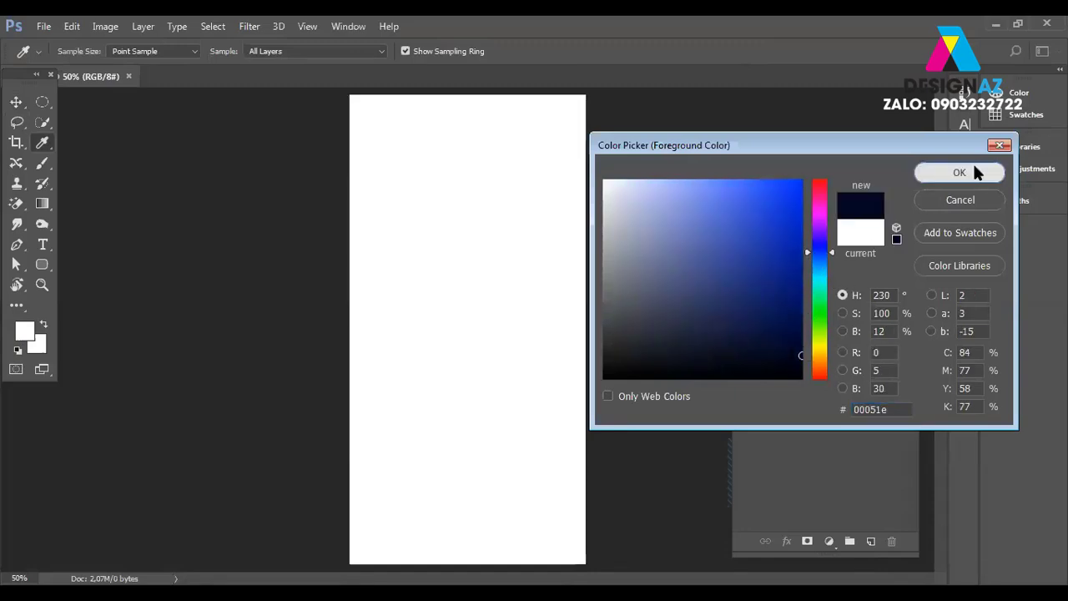
{"action": "key", "text": "v"}
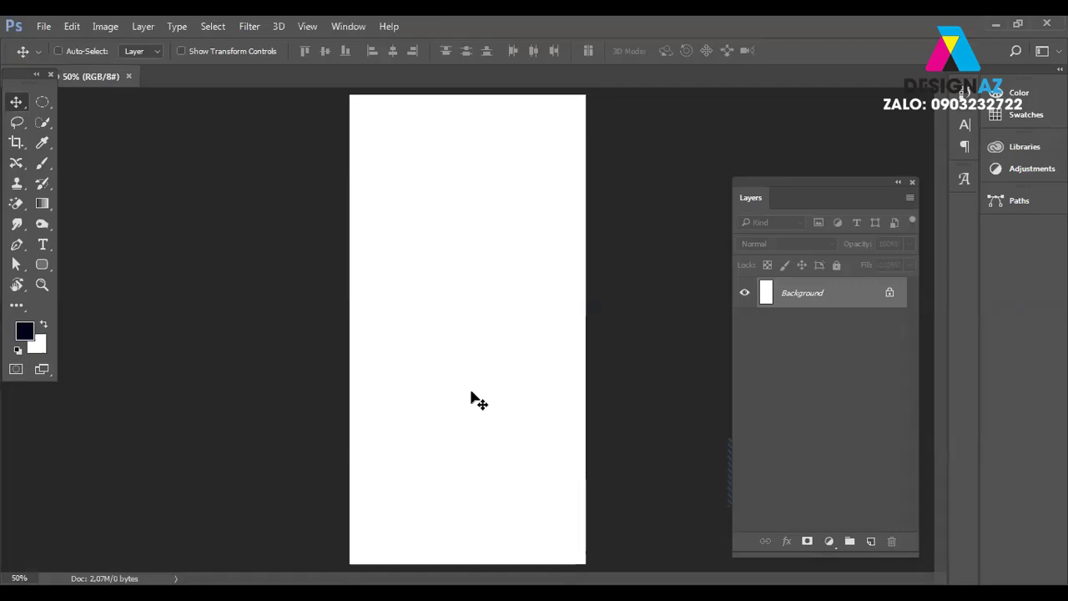
{"action": "key", "text": "alt+BackSpace"}
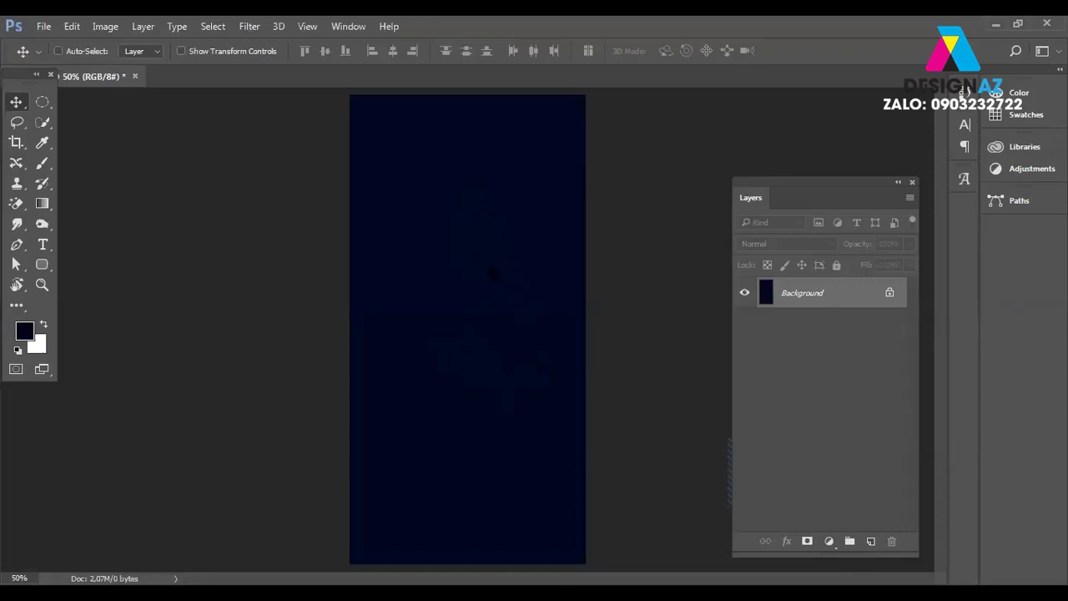
{"action": "key", "text": "ctrl+o"}
Open the dark rose image from E:\PHOTOSHOP\GTpts\Bài tập mask's Chanel exercise folder.
{"action": "left_click", "coordinate": [71, 296]}
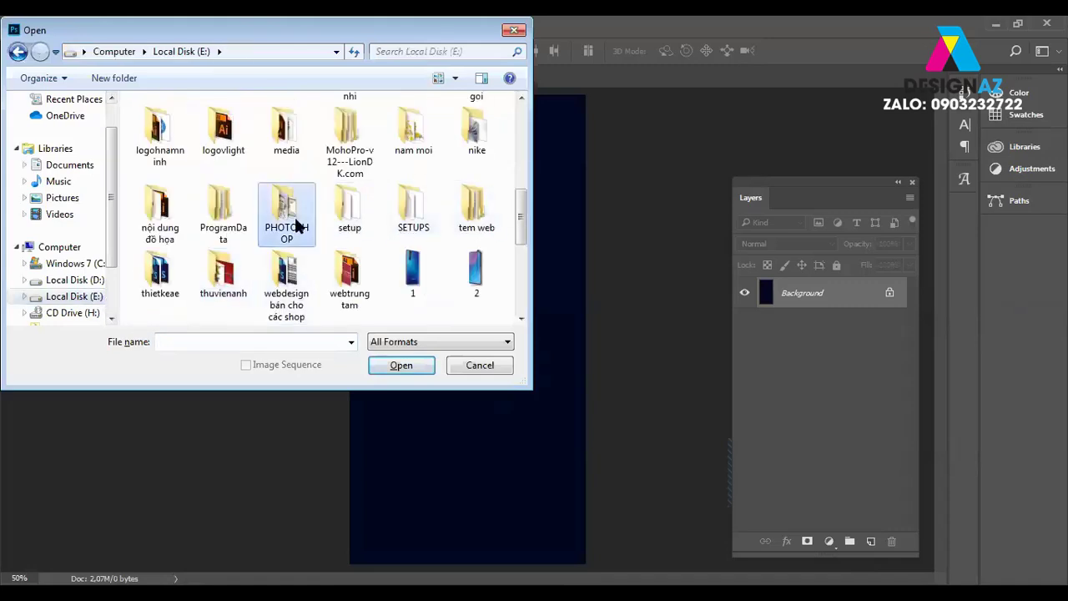
{"action": "double_click", "coordinate": [298, 227]}
{"action": "scroll", "coordinate": [514, 119], "scroll_direction": "down", "scroll_amount": 1}
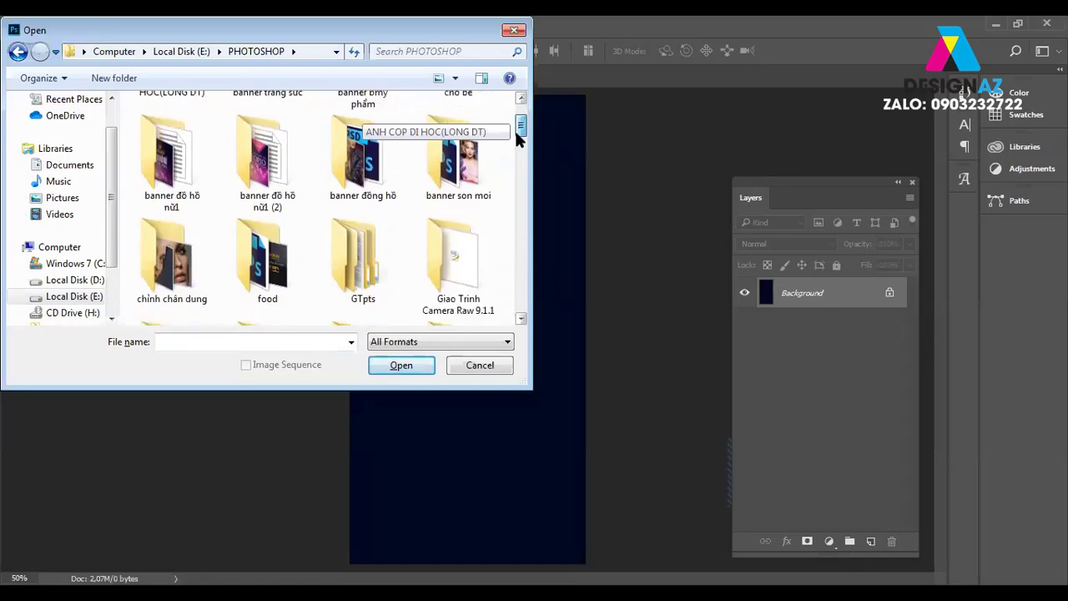
{"action": "scroll", "coordinate": [518, 134], "scroll_direction": "down", "scroll_amount": 1}
{"action": "double_click", "coordinate": [369, 166]}
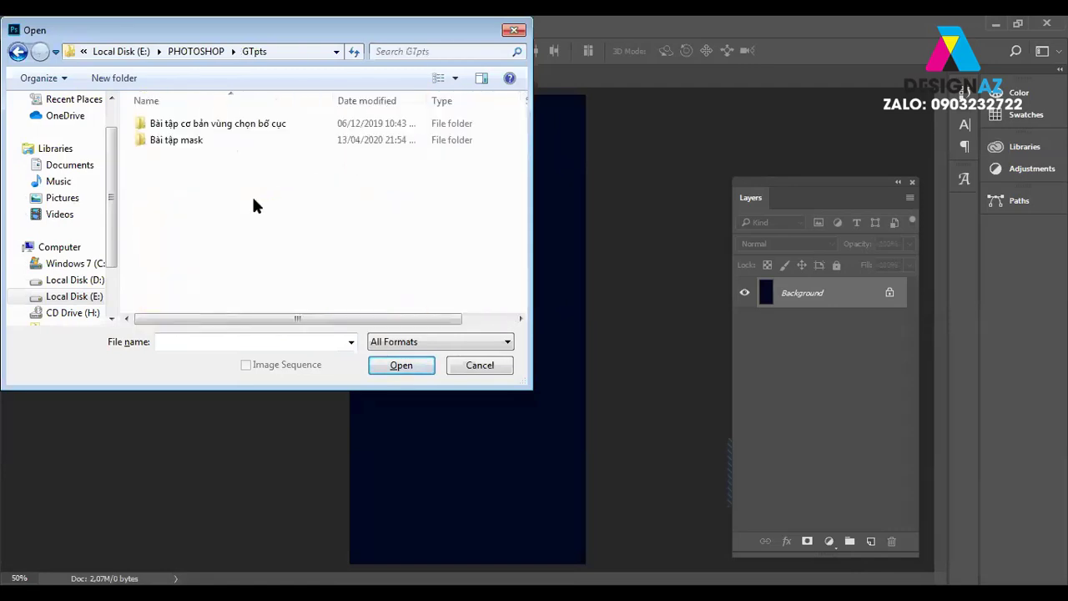
{"action": "double_click", "coordinate": [196, 142]}
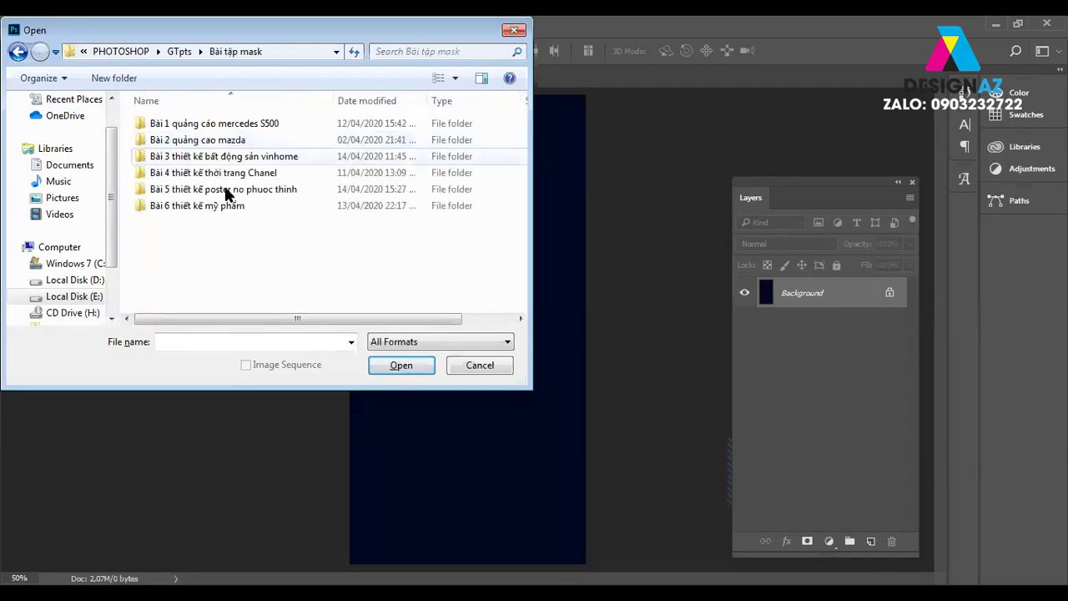
{"action": "double_click", "coordinate": [275, 171]}
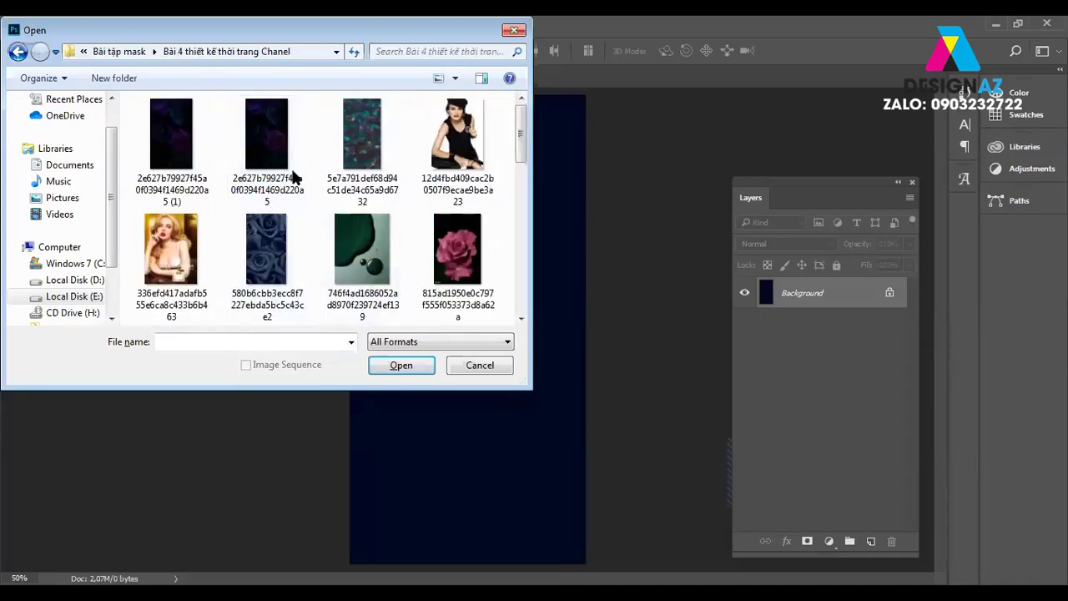
{"action": "left_click", "coordinate": [278, 176]}
{"action": "left_click", "coordinate": [401, 364]}
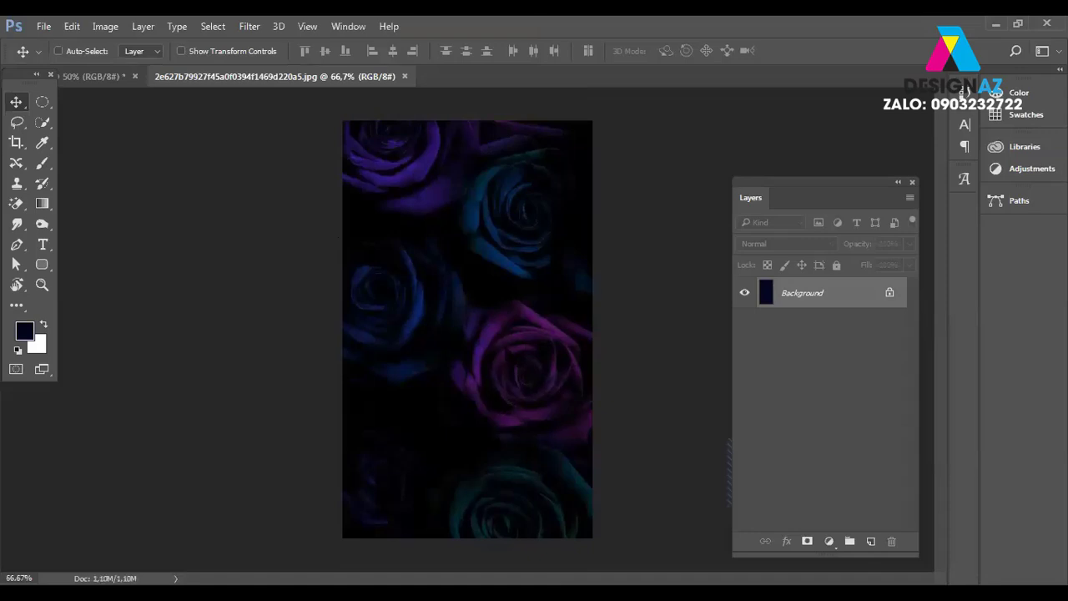
Copy the whole rose image and paste it into the poster as a new layer.
{"action": "key", "text": "ctrl+a"}
{"action": "left_click", "coordinate": [59, 51]}
{"action": "key", "text": "ctrl+w"}
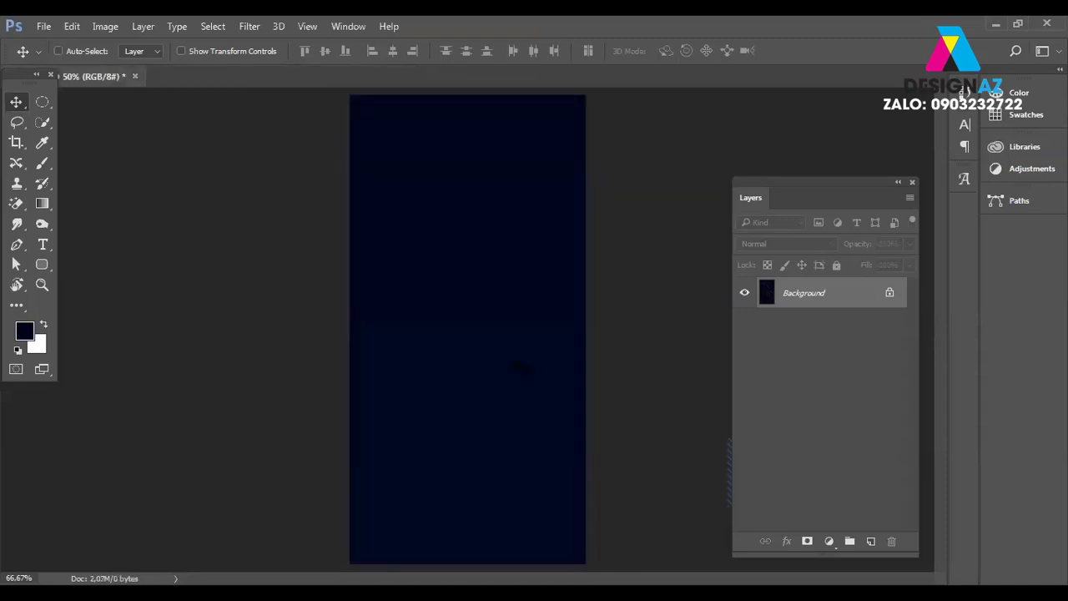
{"action": "key", "text": "ctrl+v"}
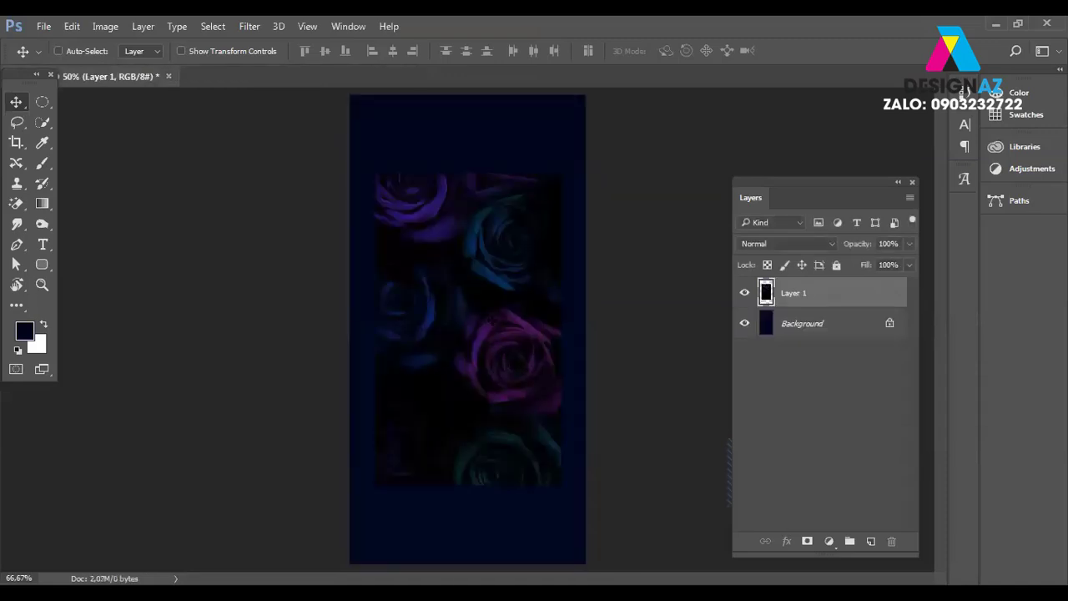
Move the roses to the top-left and enlarge them to span the poster's width.
{"action": "left_click_drag", "start_coordinate": [489, 321], "coordinate": [466, 238]}
{"action": "left_click", "coordinate": [58, 51]}
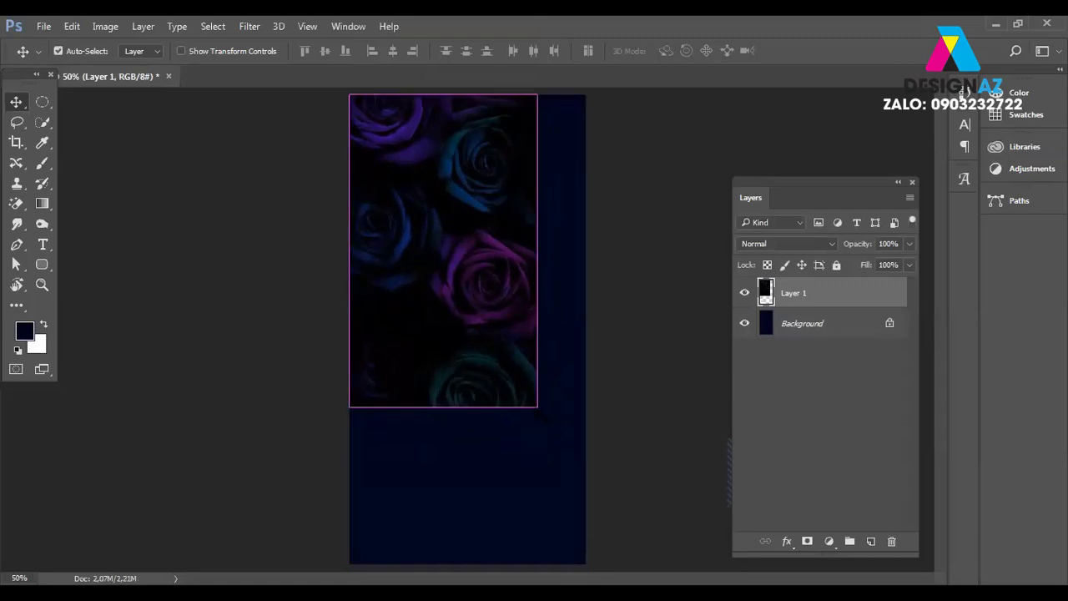
{"action": "key", "text": "ctrl+t"}
{"action": "left_click_drag", "start_coordinate": [538, 407], "coordinate": [586, 487]}
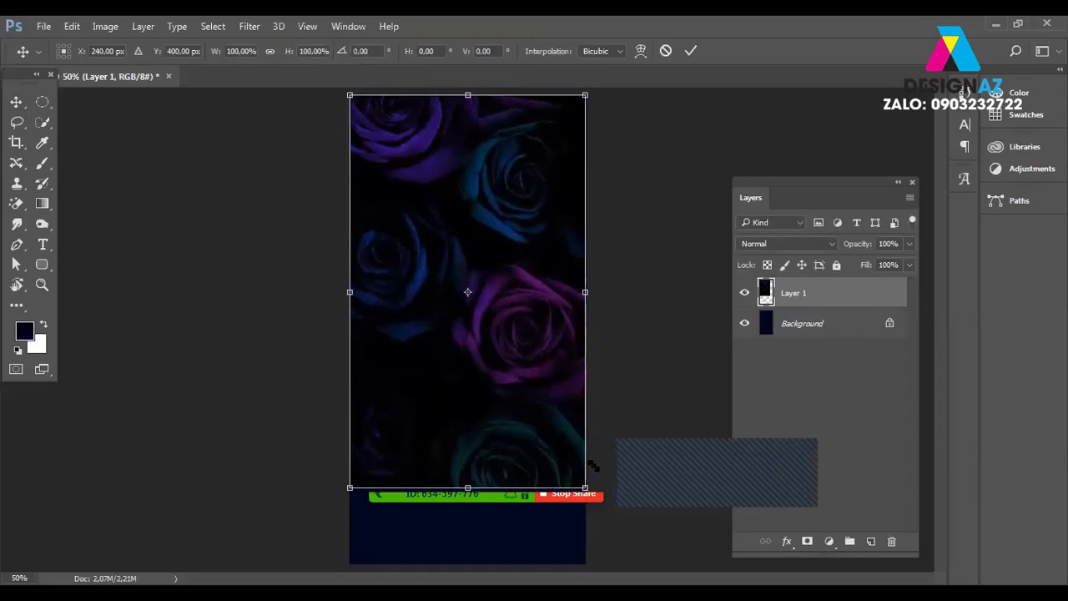
{"action": "key", "text": "Return"}
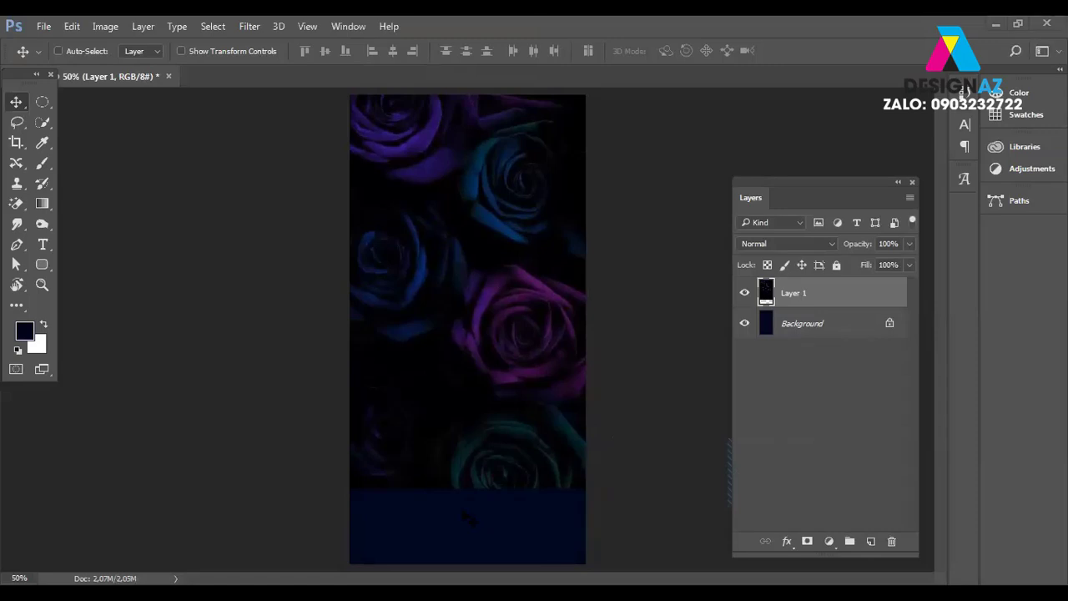
Select the rose layer, Layer 1, and add a layer mask to it.
{"action": "left_click", "coordinate": [805, 326]}
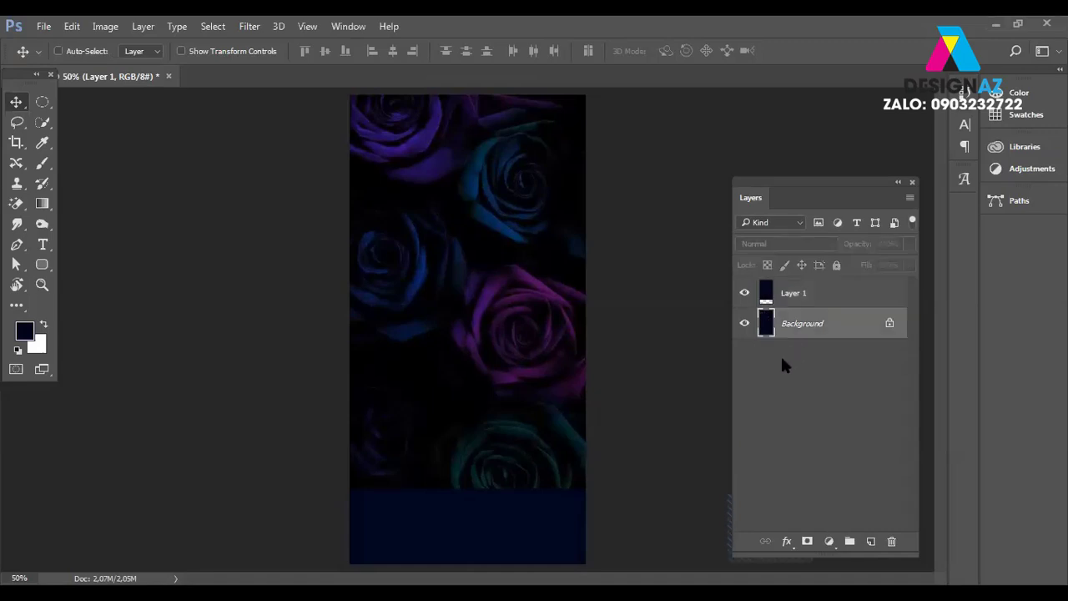
{"action": "key", "text": "i"}
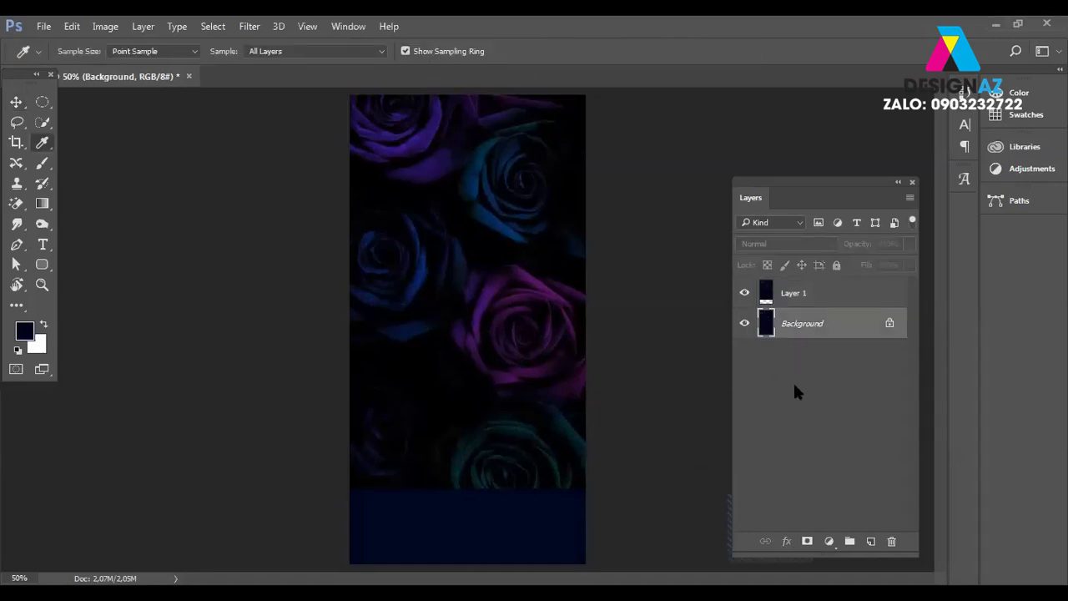
{"action": "left_click", "coordinate": [18, 104]}
{"action": "right_click", "coordinate": [542, 348]}
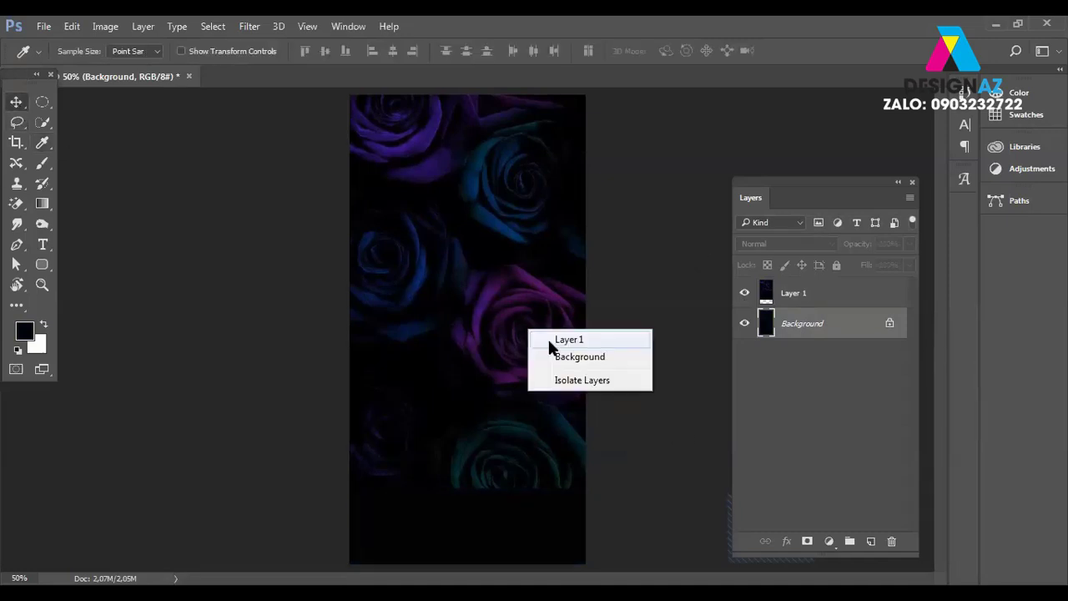
{"action": "left_click", "coordinate": [561, 341]}
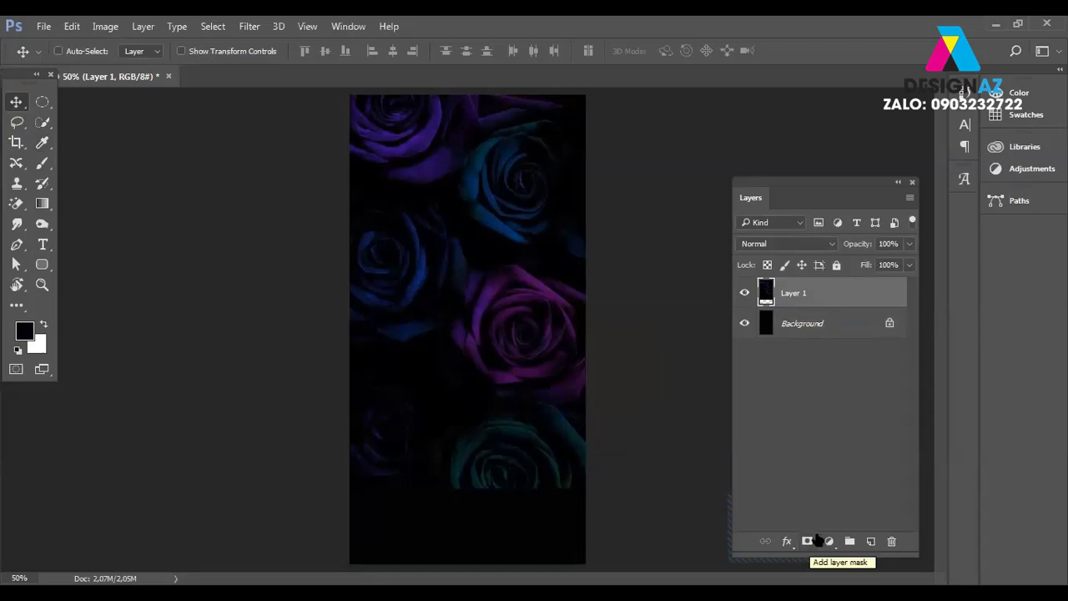
{"action": "left_click", "coordinate": [814, 541]}
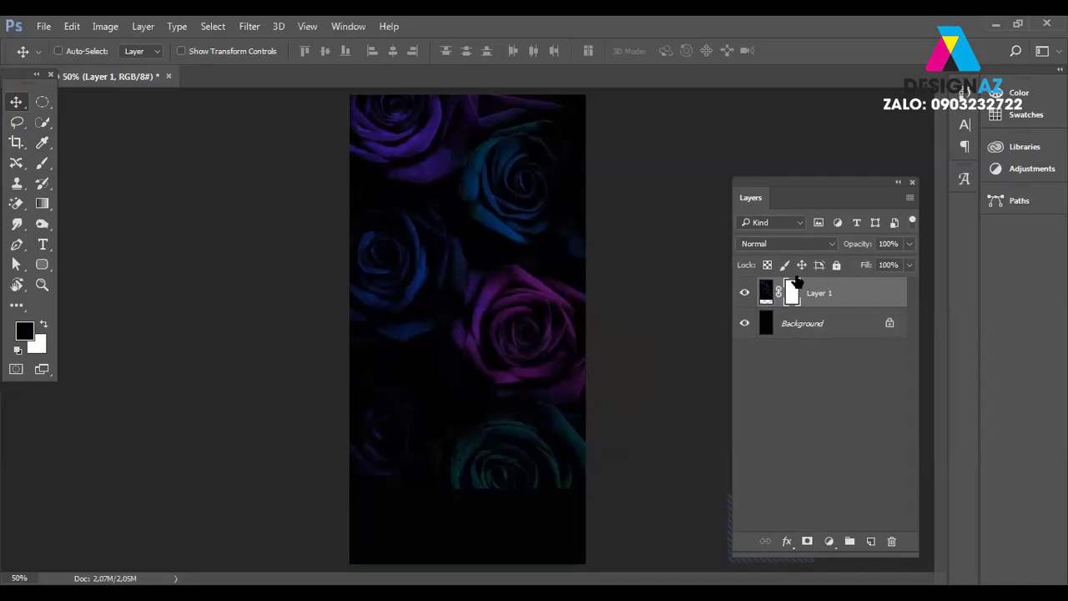
{"action": "left_click", "coordinate": [797, 282]}
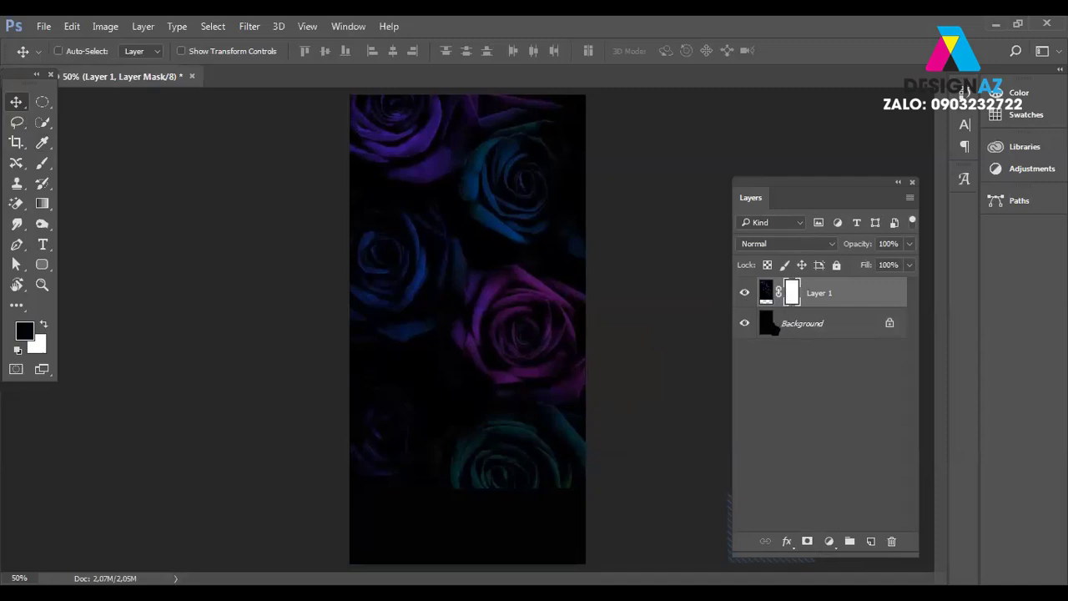
Drag a black-to-white gradient on the mask to fade the lower roses into black.
{"action": "key", "text": "g"}
{"action": "left_click", "coordinate": [89, 53]}
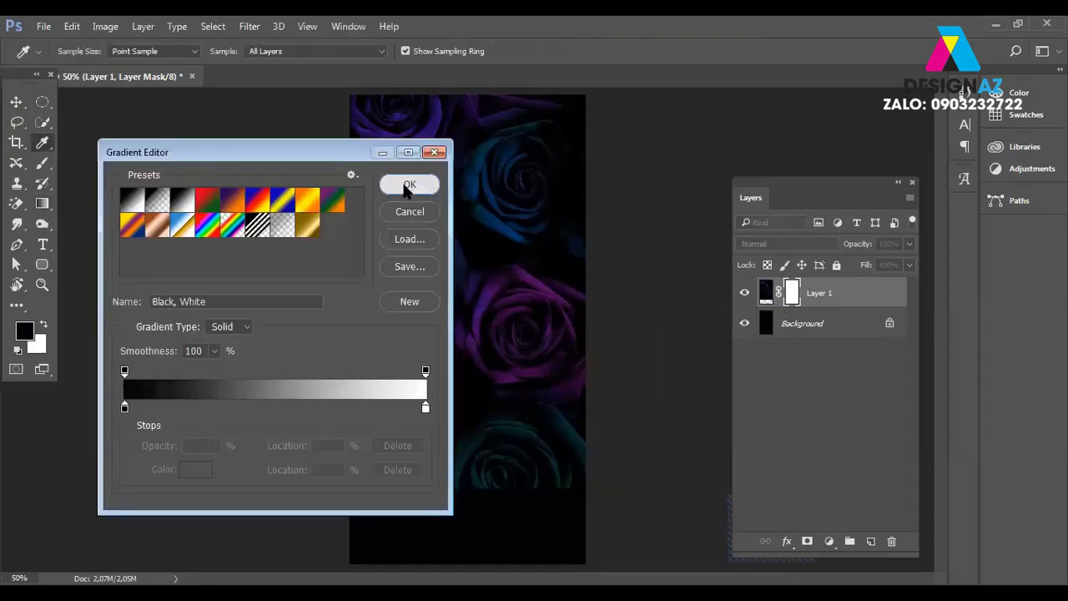
{"action": "left_click", "coordinate": [410, 184]}
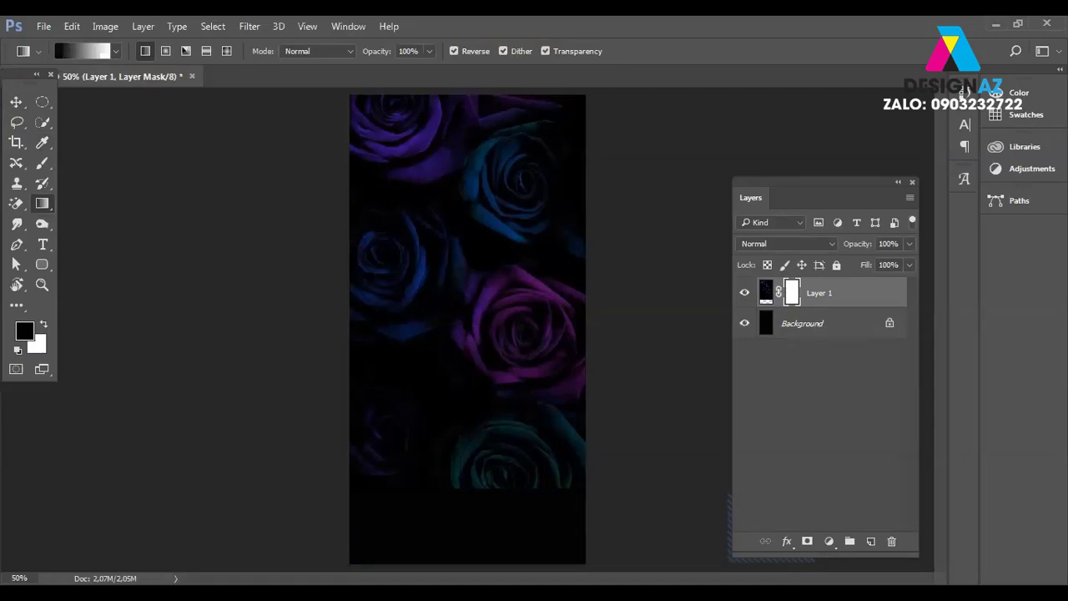
{"action": "left_click_drag", "start_coordinate": [485, 376], "coordinate": [485, 482]}
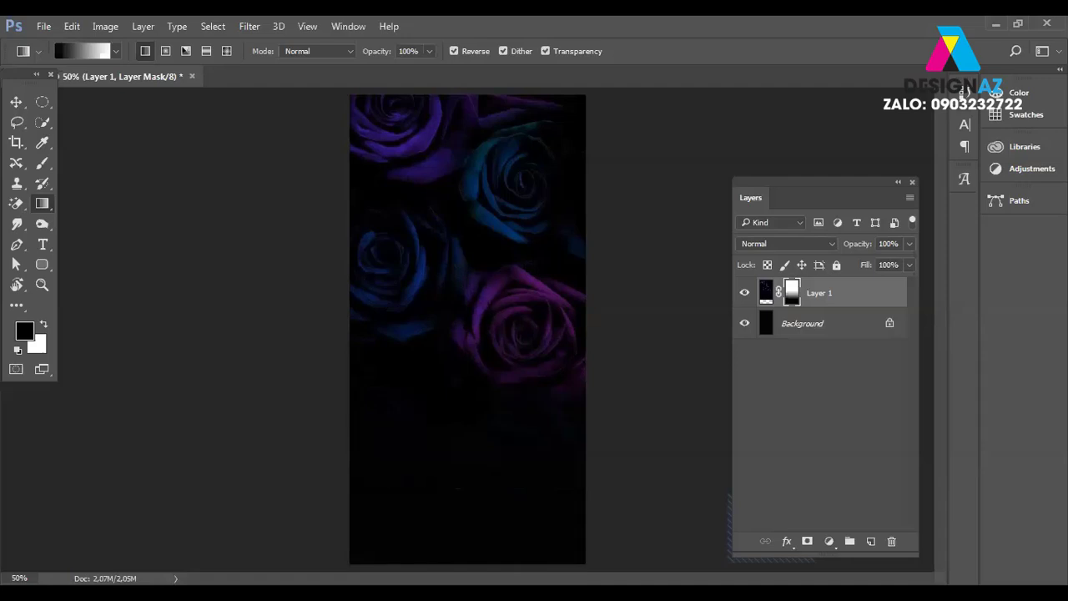
{"action": "left_click", "coordinate": [16, 102]}
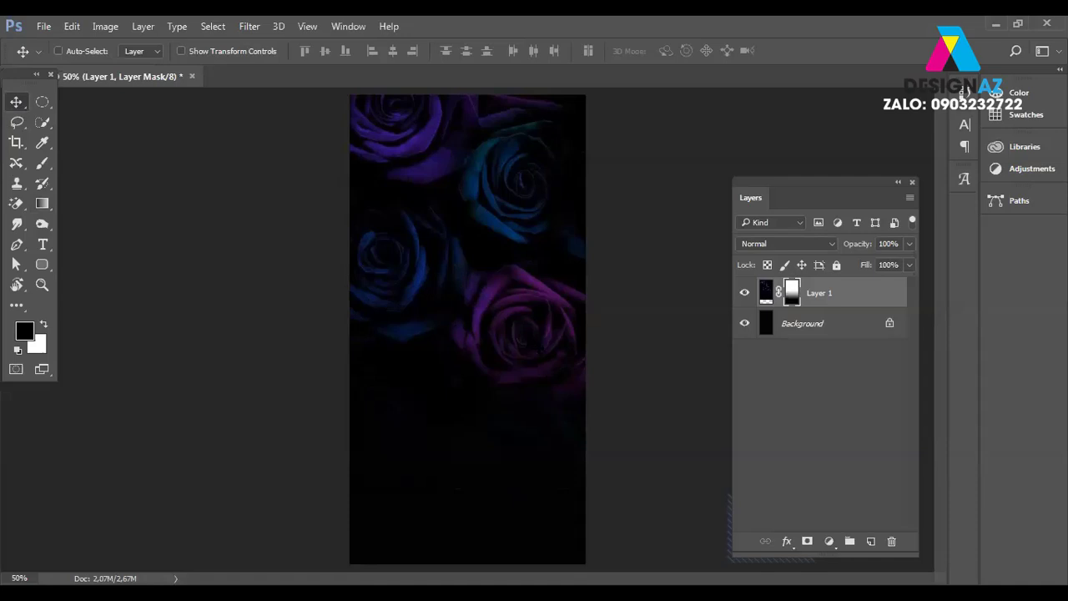
Open the photo of the woman in black and paste it into the poster.
{"action": "key", "text": "ctrl+o"}
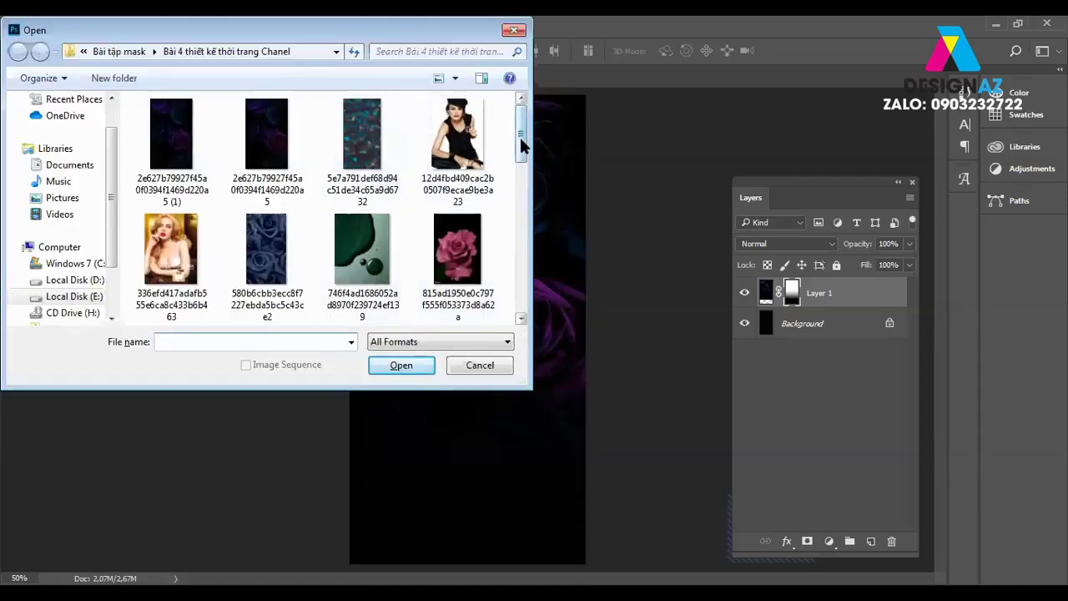
{"action": "left_click_drag", "start_coordinate": [521, 145], "coordinate": [490, 257]}
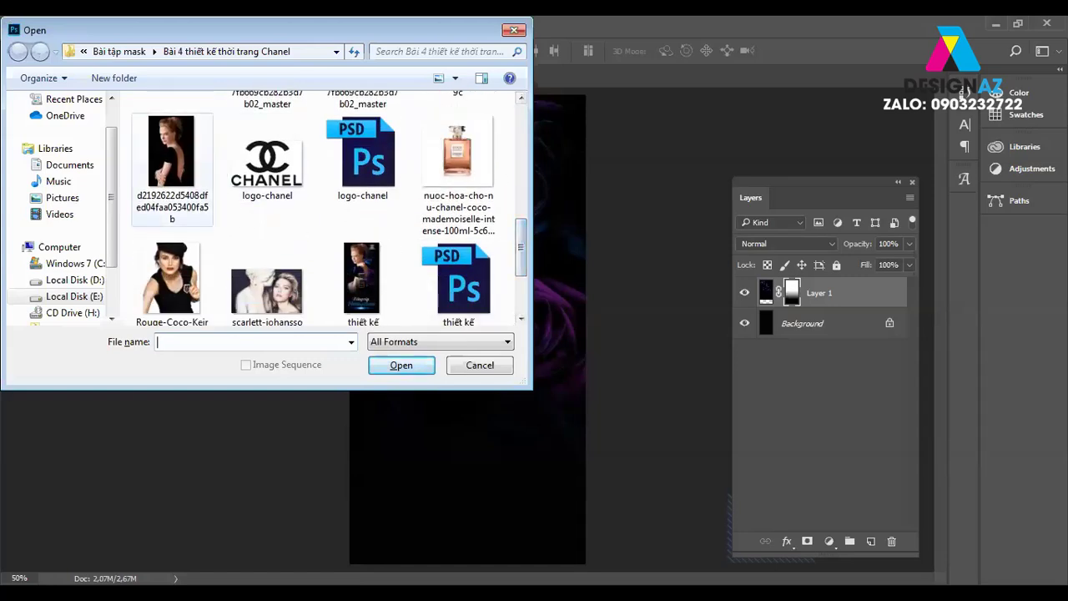
{"action": "left_click", "coordinate": [171, 154]}
{"action": "left_click", "coordinate": [426, 367]}
{"action": "left_click", "coordinate": [427, 369]}
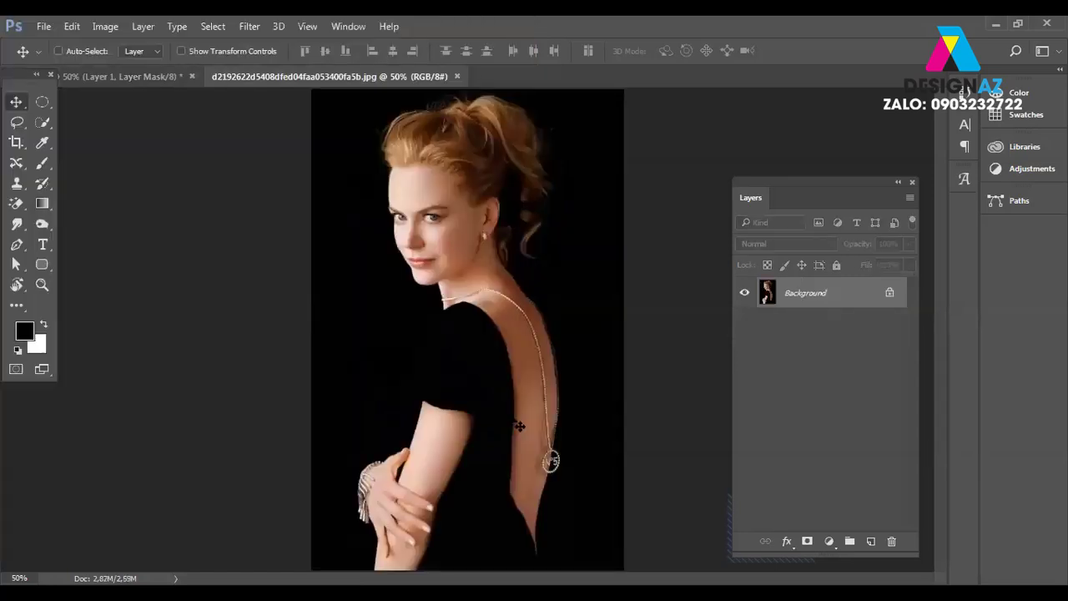
{"action": "key", "text": "ctrl+a"}
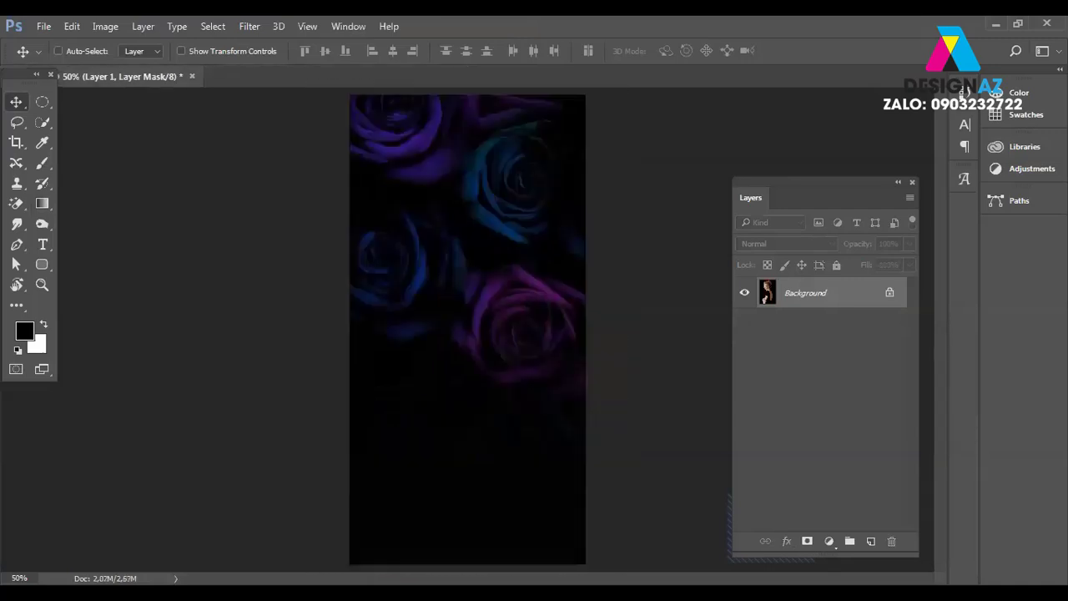
{"action": "key", "text": "ctrl+v"}
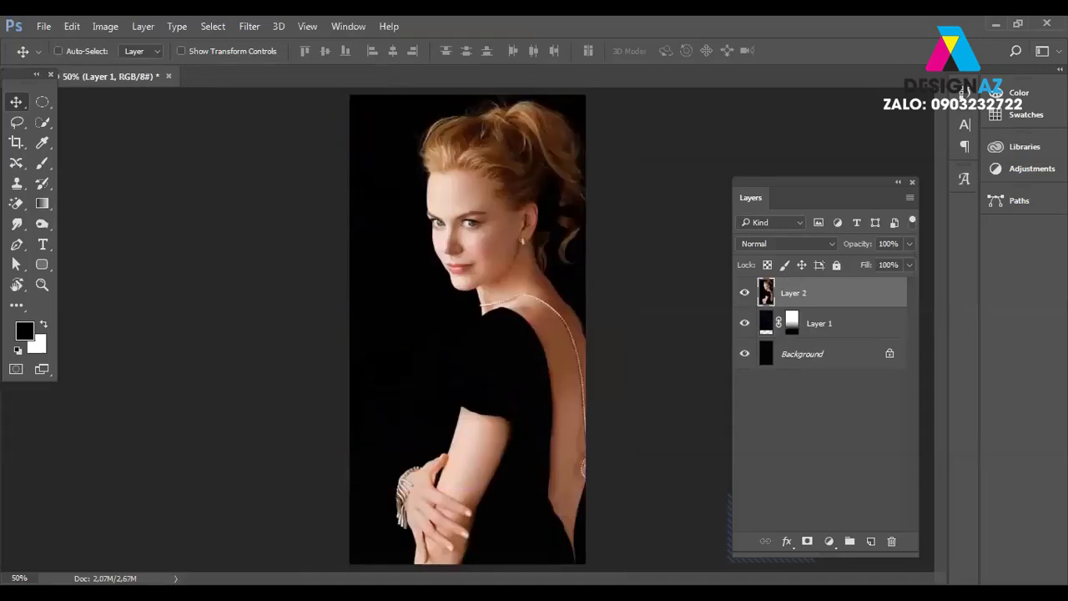
Scale the woman photo down toward the top and move Layer 2 below the roses.
{"action": "left_click", "coordinate": [57, 51]}
{"action": "key", "text": "ctrl+t"}
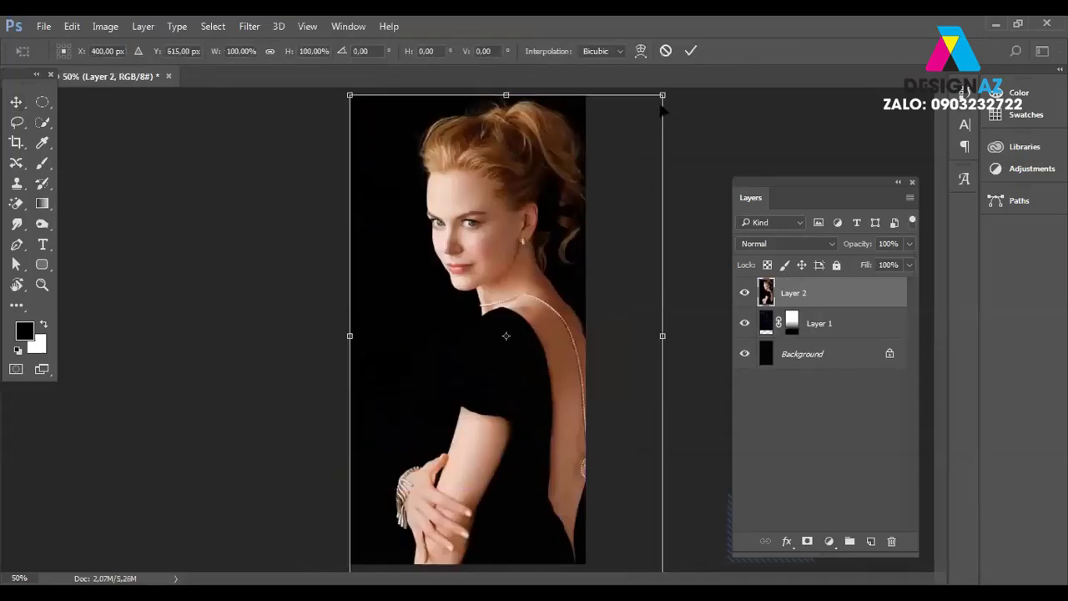
{"action": "left_click_drag", "start_coordinate": [663, 96], "coordinate": [613, 157]}
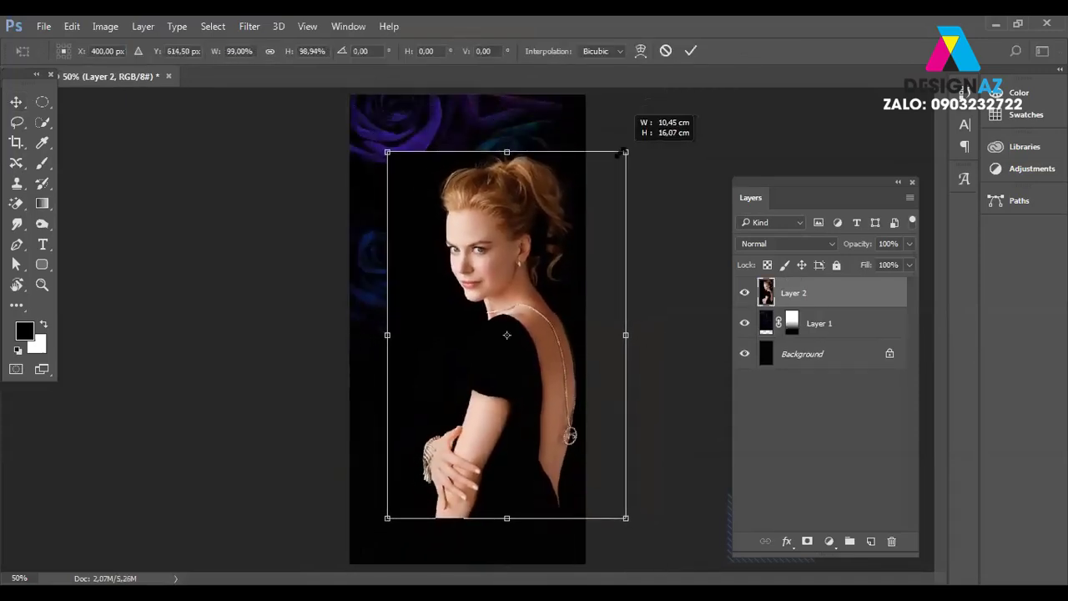
{"action": "left_click_drag", "start_coordinate": [509, 326], "coordinate": [484, 274]}
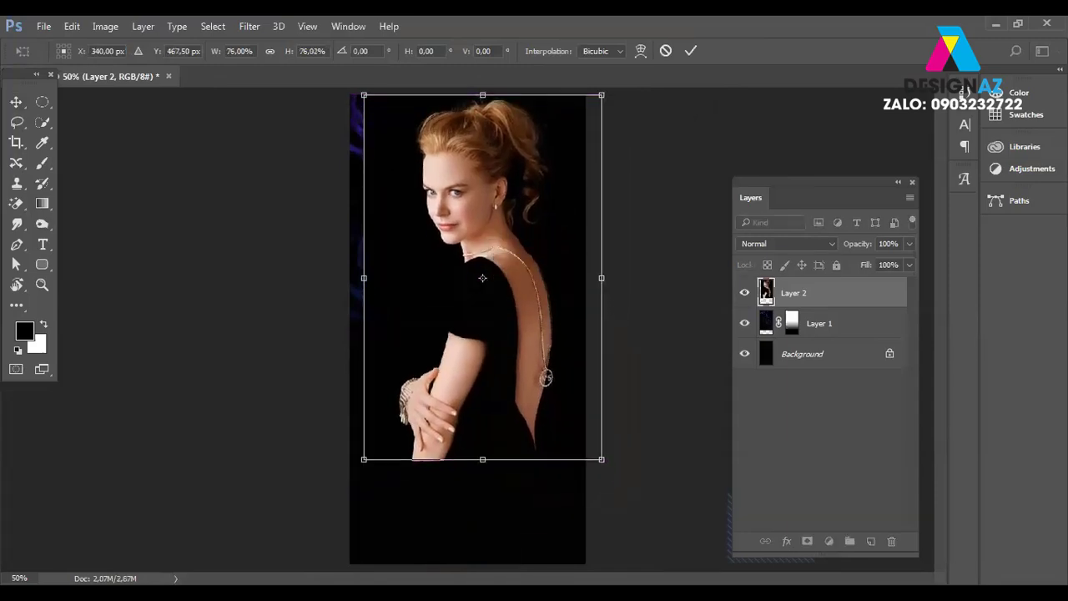
{"action": "key", "text": "ctrl+minus"}
{"action": "key", "text": "ctrl+plus"}
{"action": "mouse_move", "coordinate": [483, 278]}
{"action": "left_mouse_down"}
{"action": "mouse_move", "coordinate": [468, 292]}
{"action": "mouse_move", "coordinate": [468, 278]}
{"action": "left_mouse_up"}
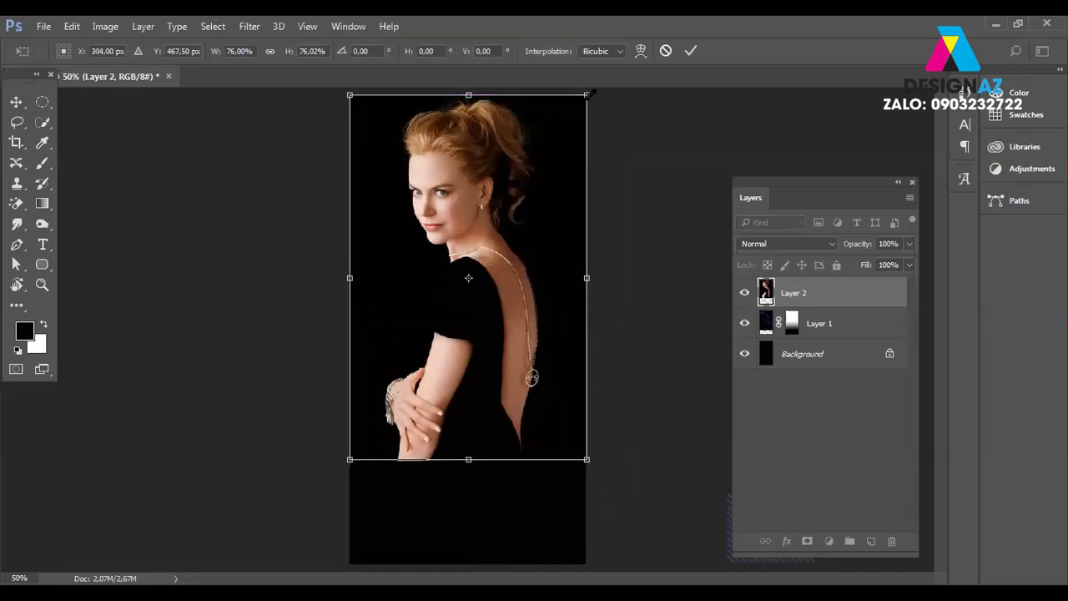
{"action": "key", "text": "Return"}
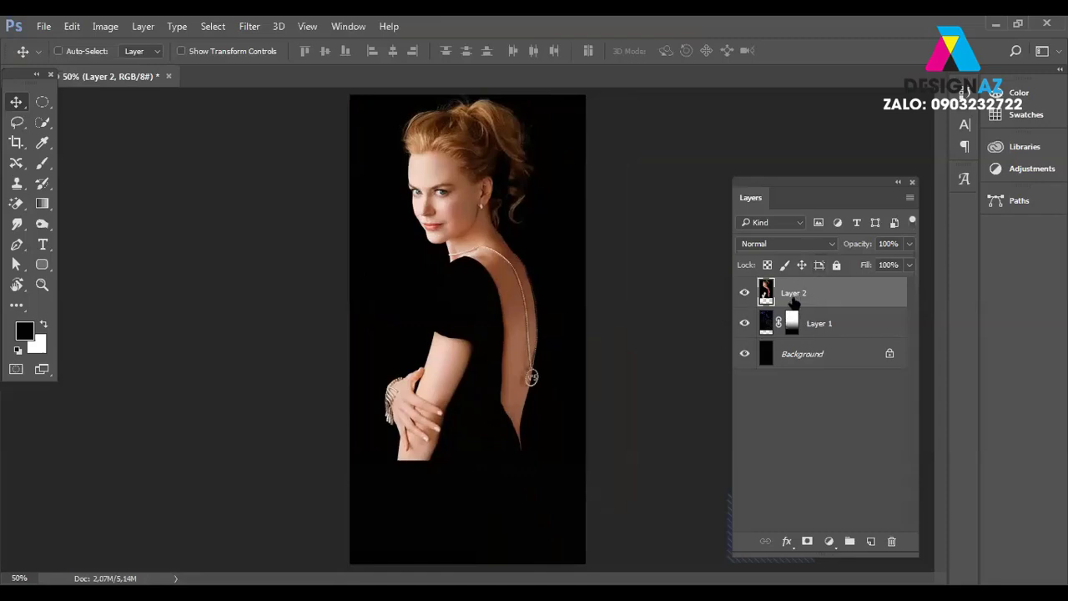
{"action": "left_click_drag", "start_coordinate": [794, 299], "coordinate": [807, 336]}
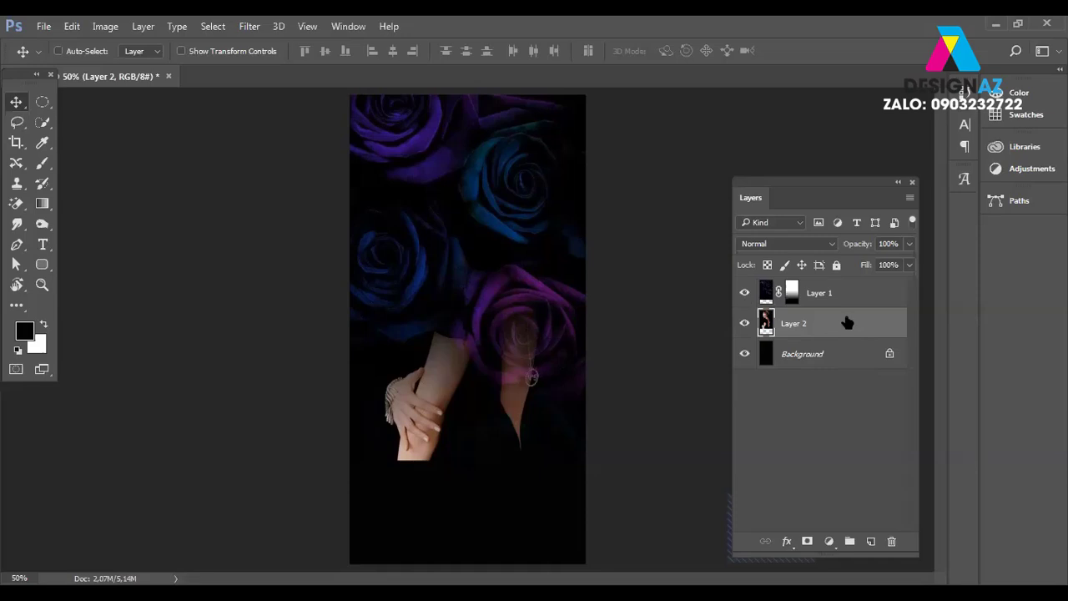
Duplicate Layer 2, raise the copy above Layer 1, and set it to Screen blending.
{"action": "key", "text": "ctrl+j"}
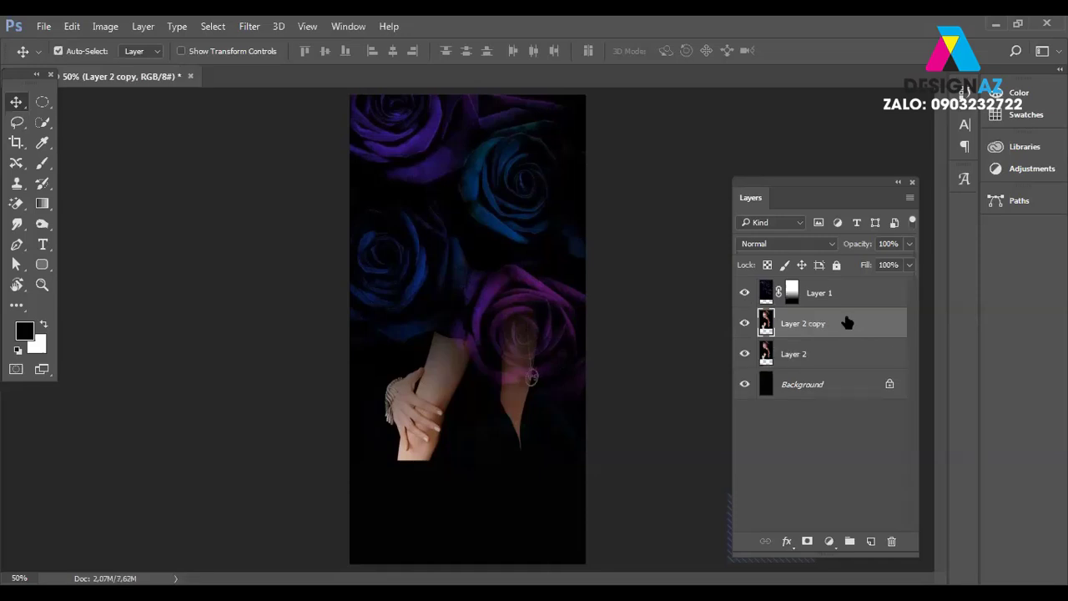
{"action": "key", "text": "ctrl+bracketright"}
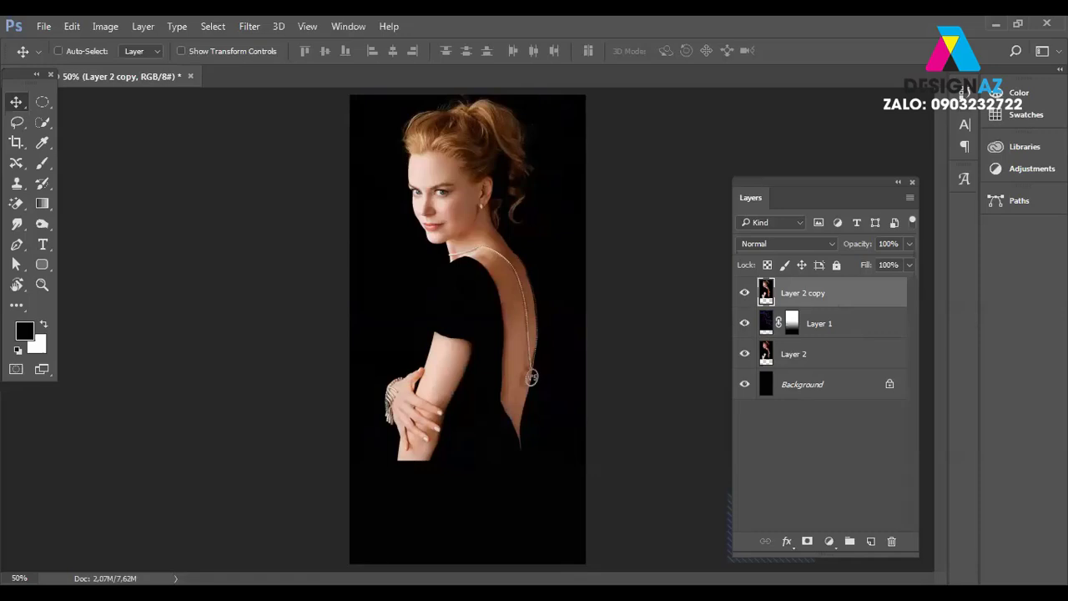
{"action": "left_click", "coordinate": [817, 245]}
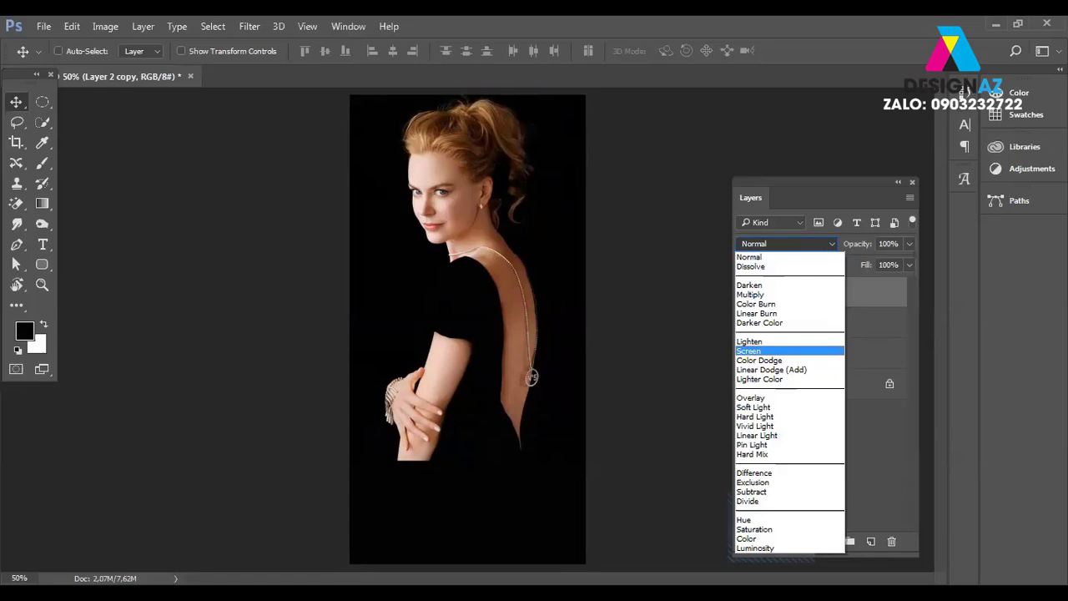
{"action": "left_click", "coordinate": [756, 350]}
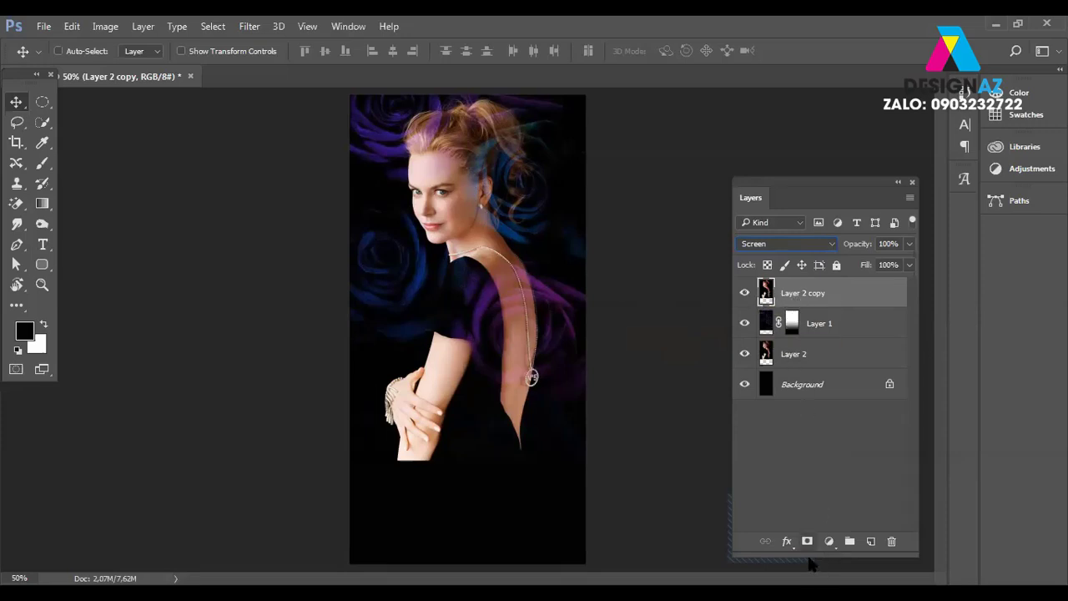
Add a mask to Layer 2 copy and set up a soft round 94 px brush.
{"action": "left_click", "coordinate": [808, 541]}
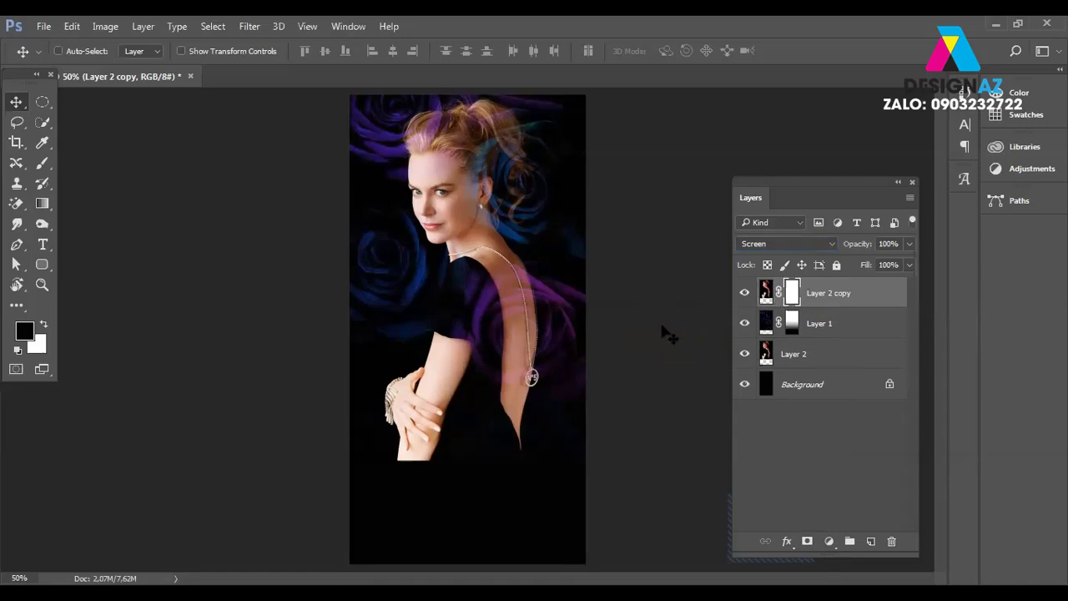
{"action": "key", "text": "b"}
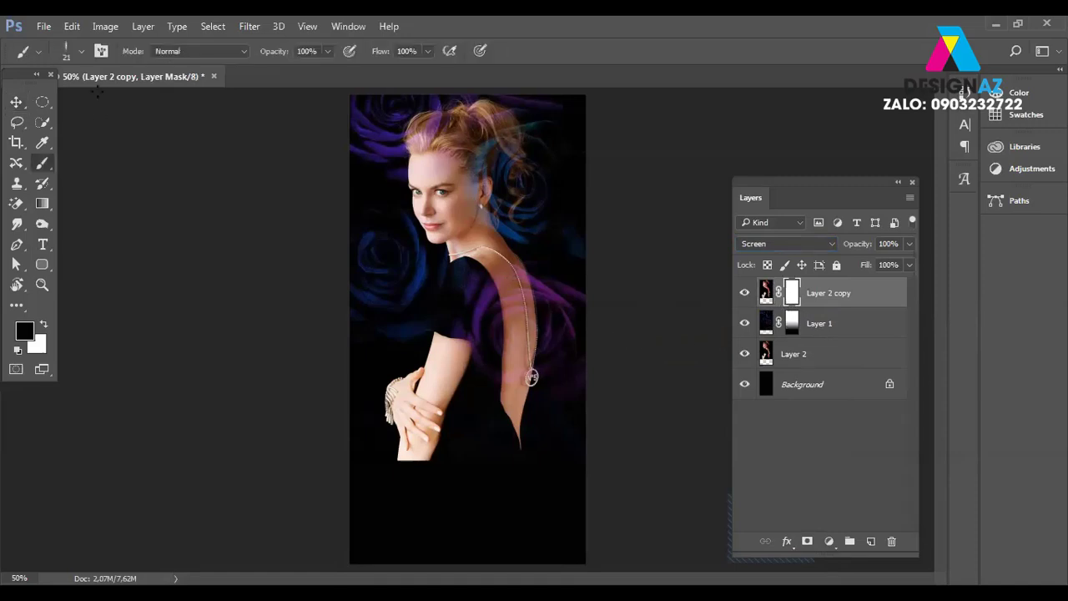
{"action": "left_click", "coordinate": [81, 52]}
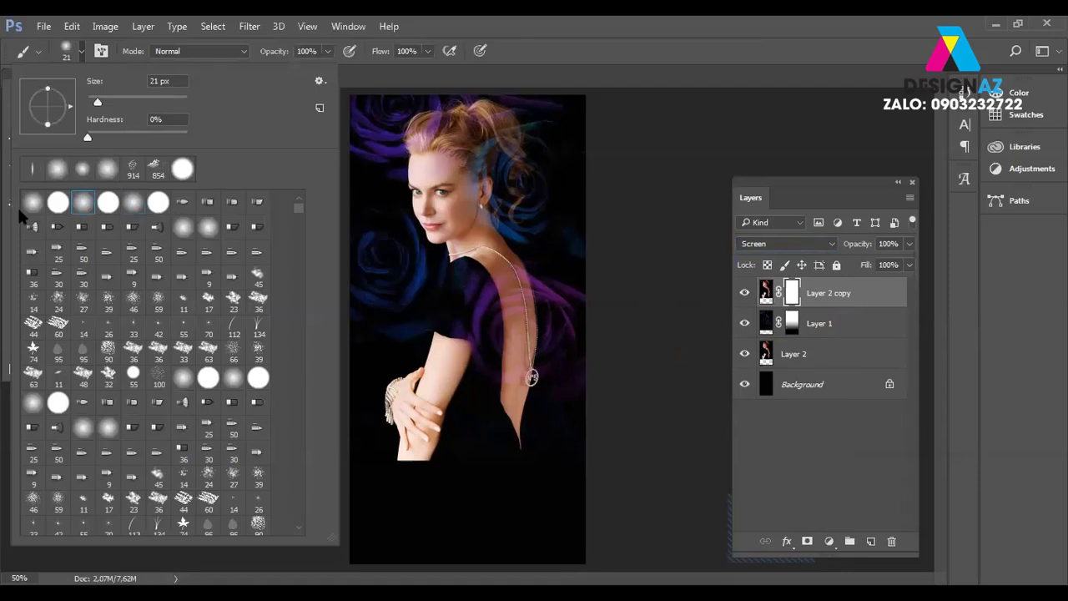
{"action": "left_click", "coordinate": [32, 202]}
{"action": "left_click_drag", "start_coordinate": [116, 97], "coordinate": [134, 101]}
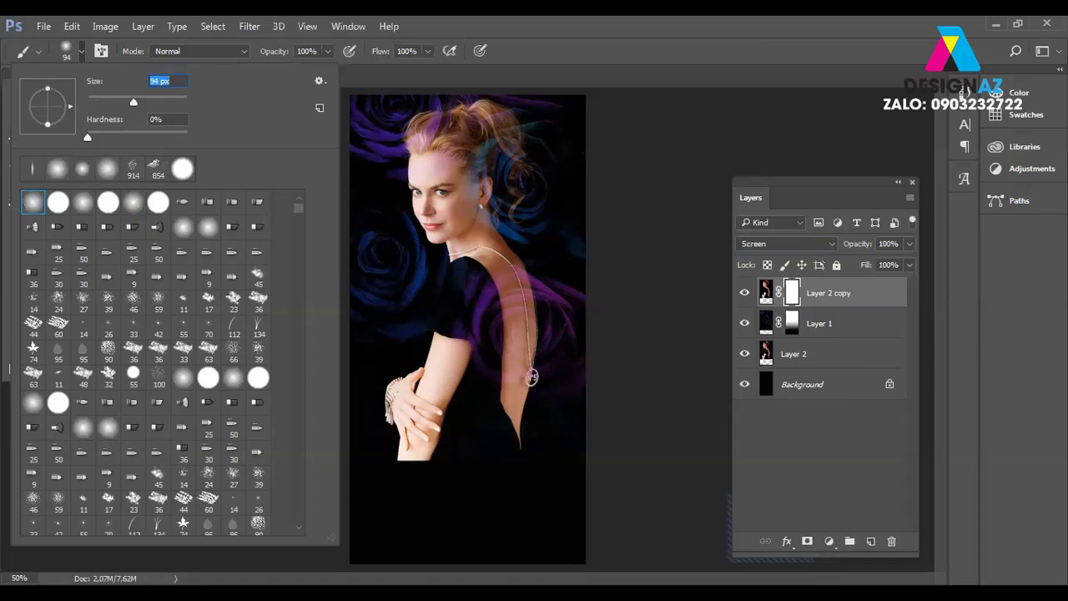
{"action": "key", "text": "Return"}
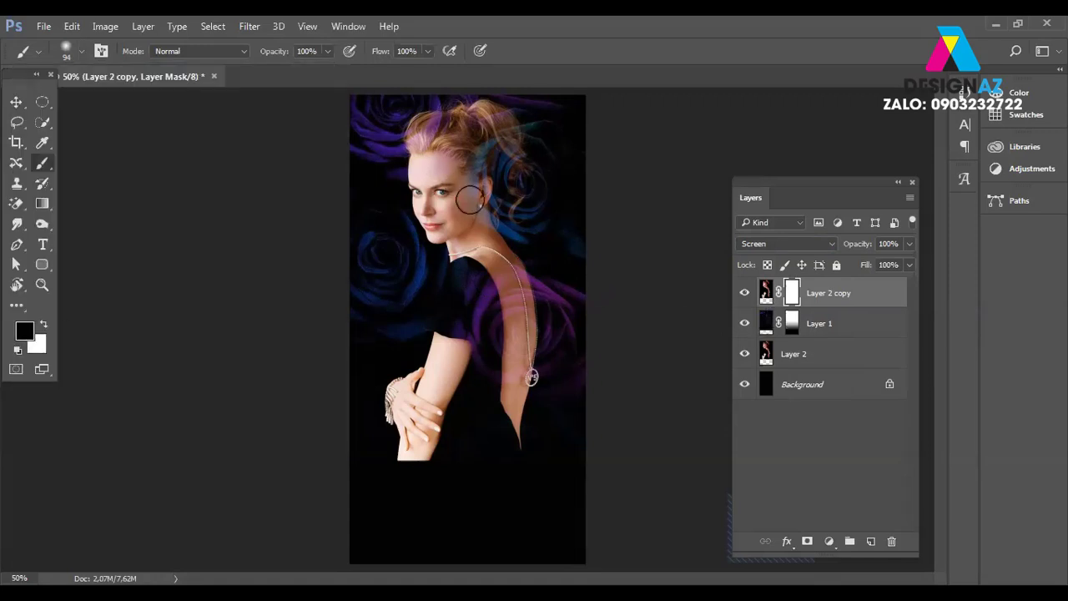
Isolate the copy, test-mask the area beside her hair, then undo and restore layer visibility.
{"action": "left_click", "coordinate": [745, 323]}
{"action": "left_click", "coordinate": [744, 354]}
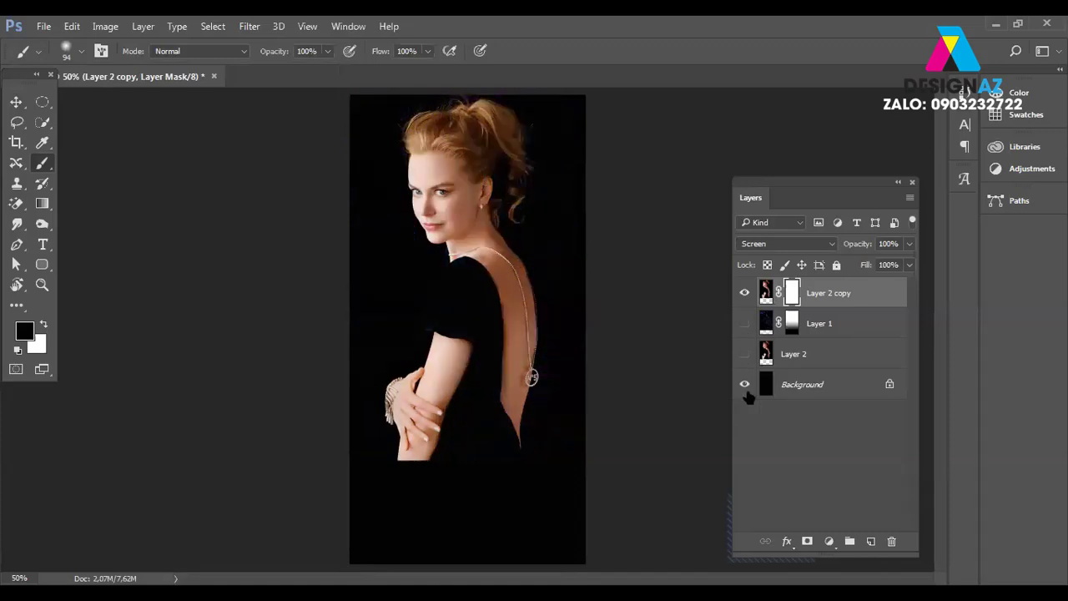
{"action": "left_click", "coordinate": [744, 384]}
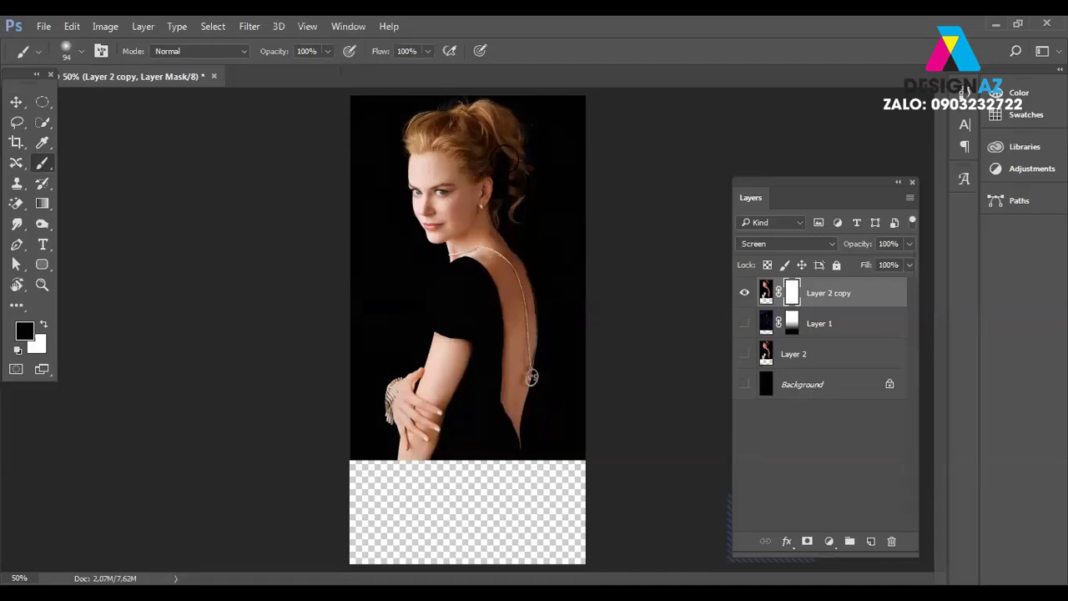
{"action": "left_click_drag", "start_coordinate": [498, 134], "coordinate": [517, 191]}
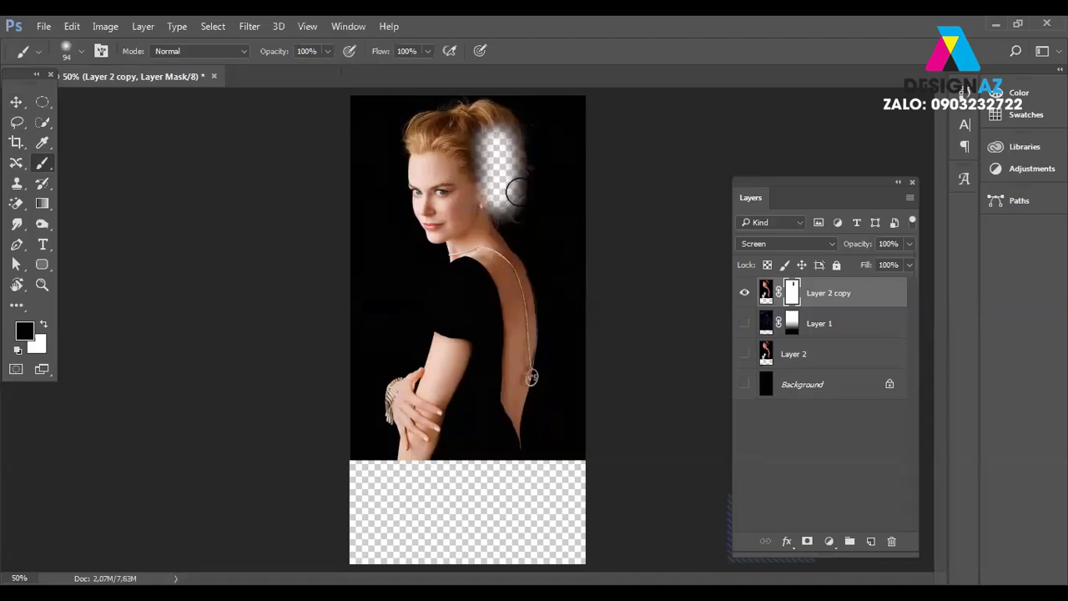
{"action": "left_click", "coordinate": [744, 323]}
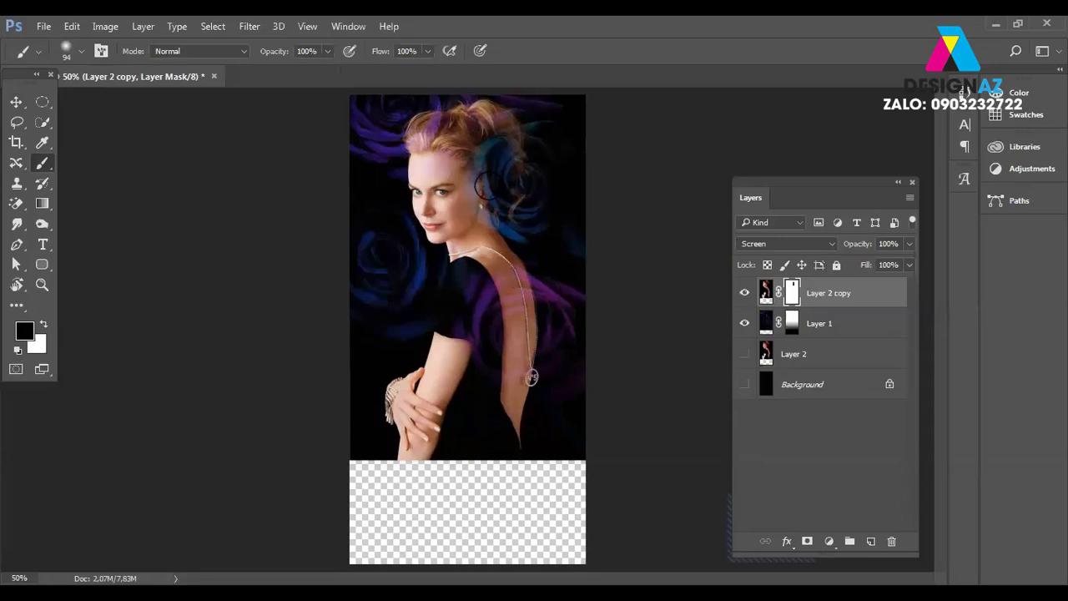
{"action": "key", "text": "ctrl+z"}
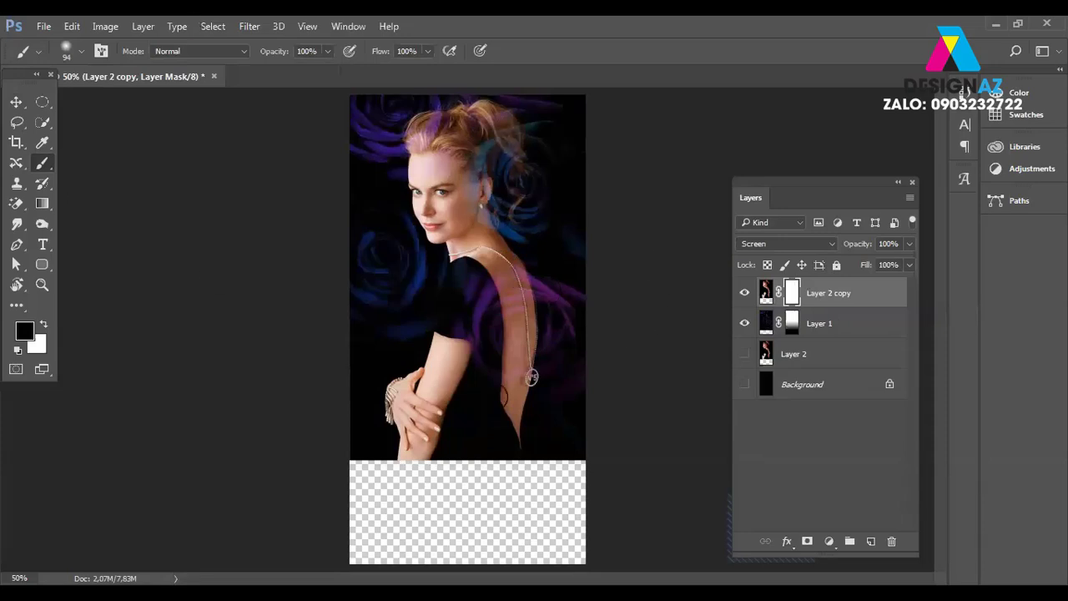
{"action": "left_click", "coordinate": [745, 383]}
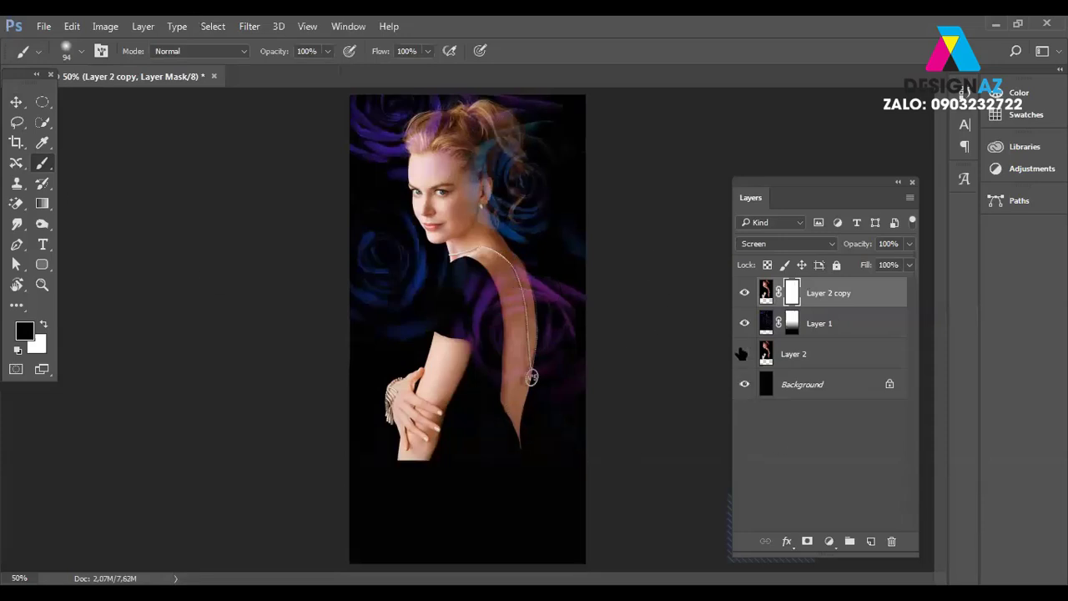
{"action": "left_click", "coordinate": [745, 354]}
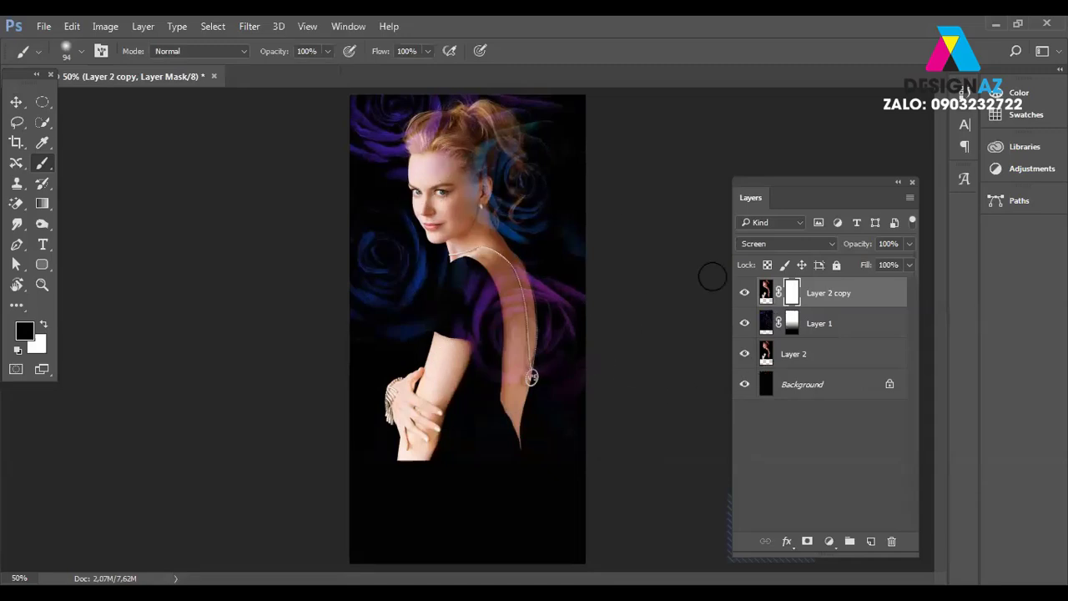
Paint the mask over the top and side of her hair, then hide Layer 2 copy.
{"action": "left_click", "coordinate": [468, 174]}
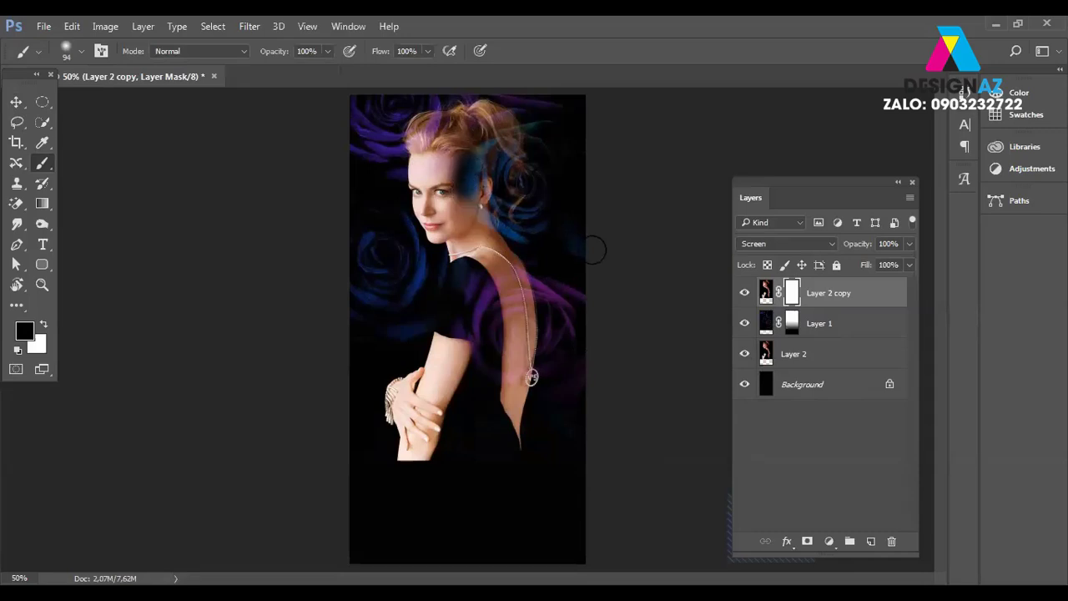
{"action": "key", "text": "ctrl+z"}
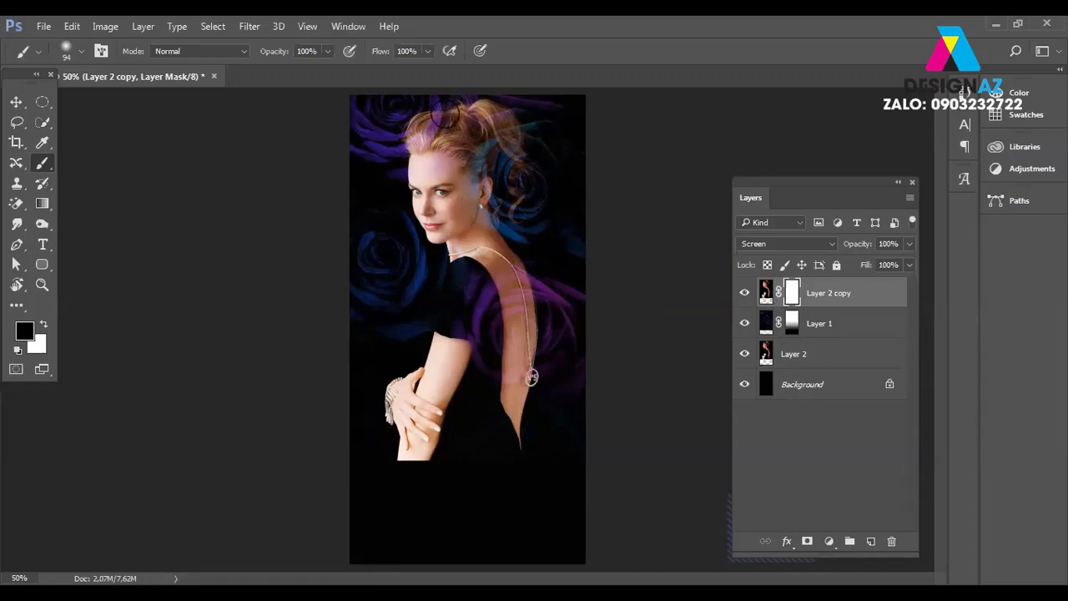
{"action": "left_click_drag", "start_coordinate": [427, 124], "coordinate": [413, 140]}
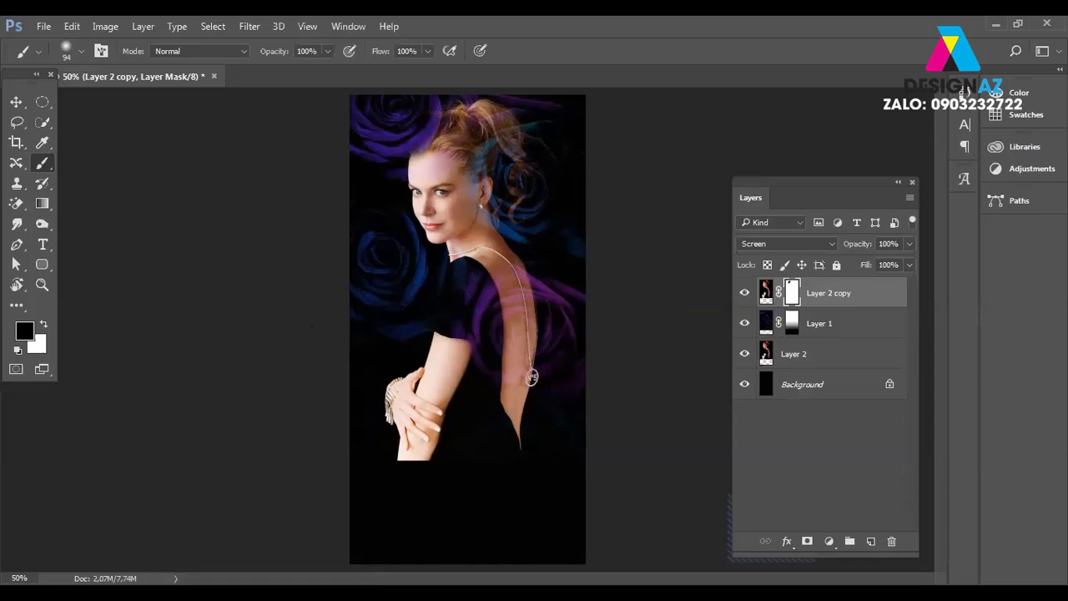
{"action": "left_click_drag", "start_coordinate": [422, 129], "coordinate": [423, 146]}
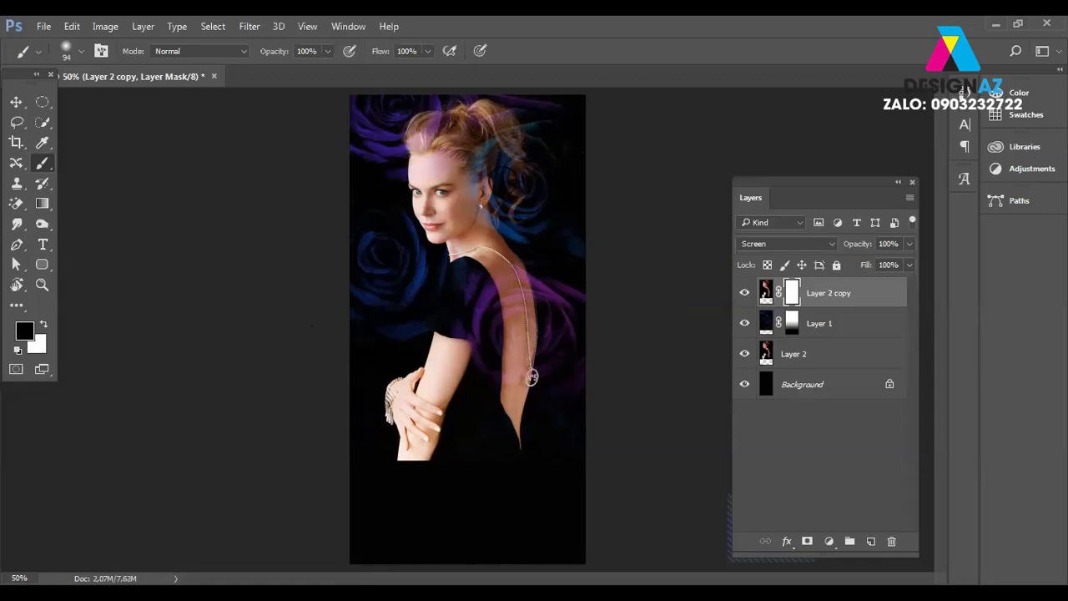
{"action": "left_click", "coordinate": [745, 295]}
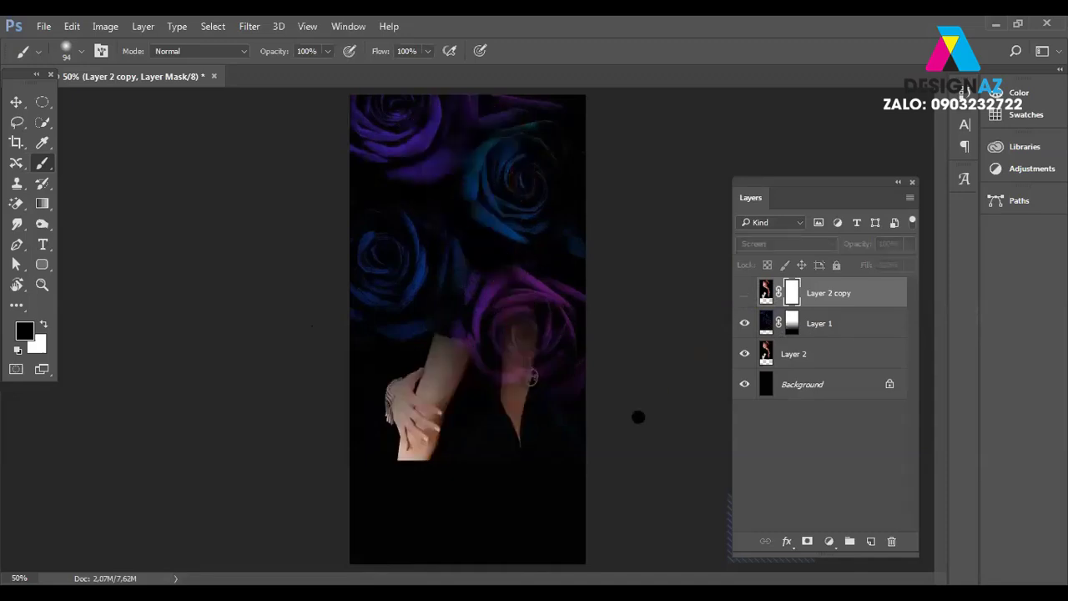
Paint Layer 1's mask black over her face, neck, shoulder and back, with Layer 2 copy visible again.
{"action": "left_click", "coordinate": [768, 323]}
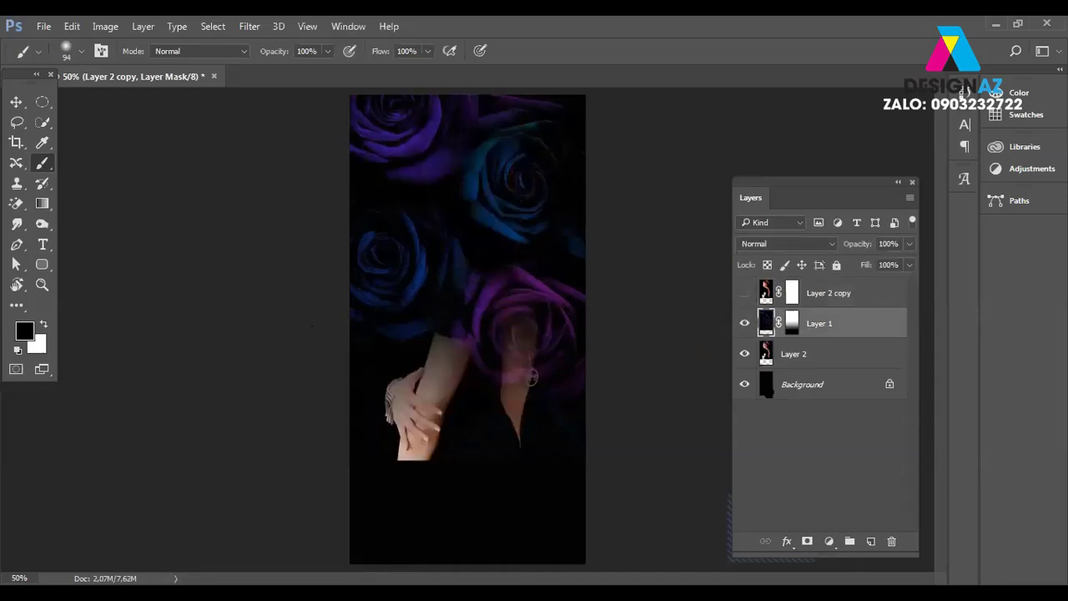
{"action": "left_click", "coordinate": [792, 324]}
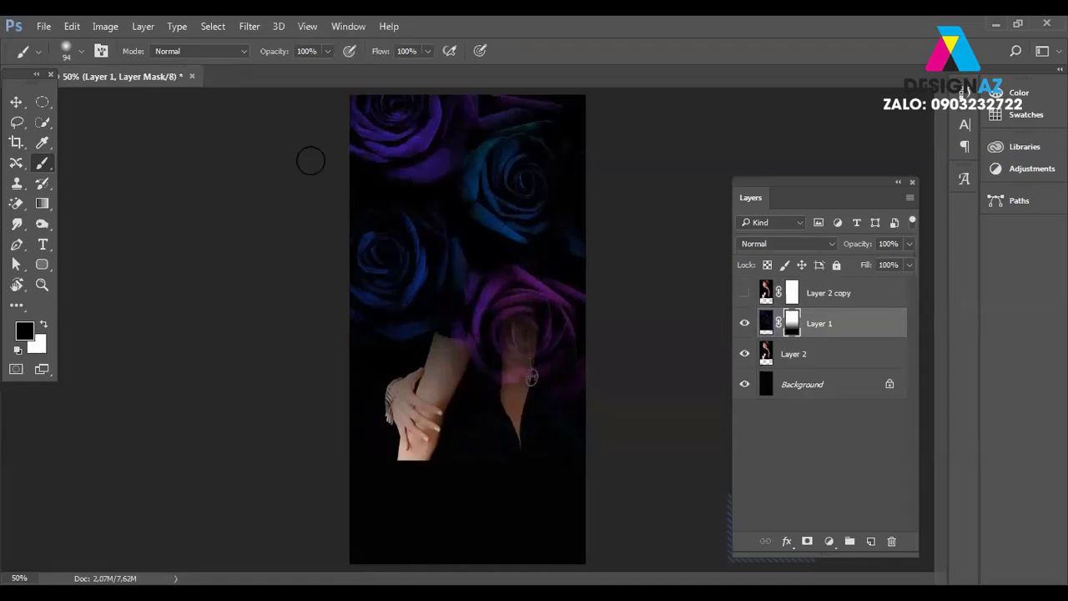
{"action": "mouse_move", "coordinate": [418, 173]}
{"action": "left_mouse_down"}
{"action": "mouse_move", "coordinate": [440, 229]}
{"action": "mouse_move", "coordinate": [455, 167]}
{"action": "mouse_move", "coordinate": [438, 232]}
{"action": "left_mouse_up"}
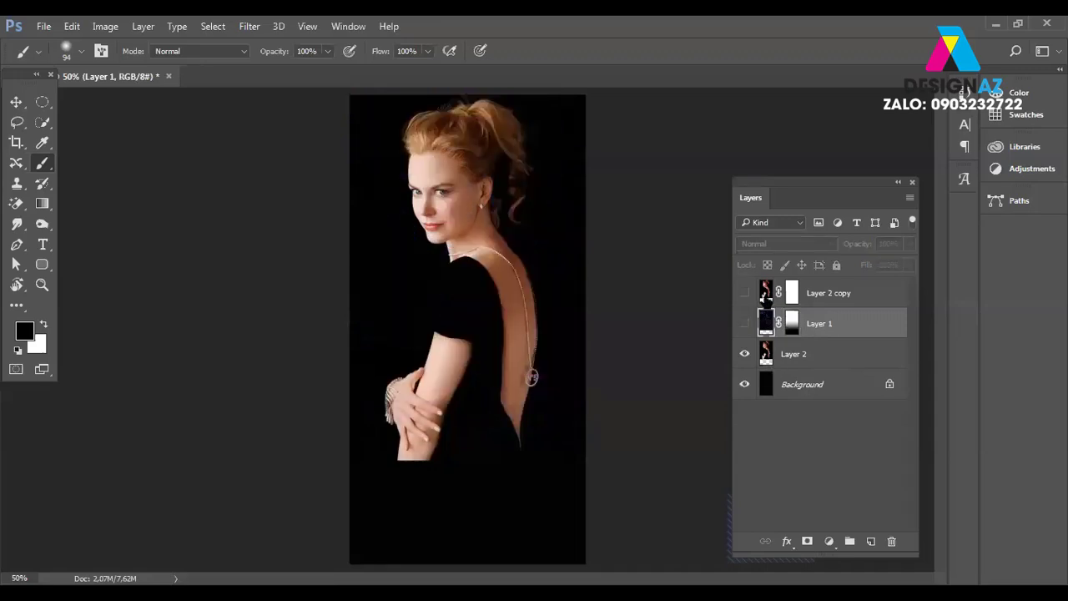
{"action": "left_click", "coordinate": [745, 323]}
{"action": "left_click", "coordinate": [744, 293]}
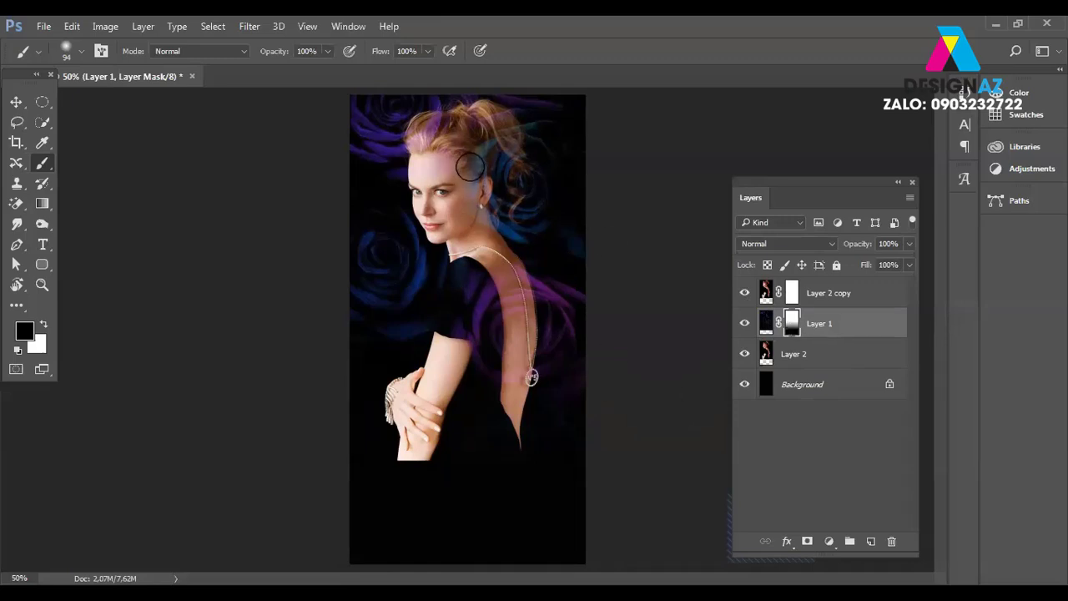
{"action": "mouse_move", "coordinate": [470, 166]}
{"action": "left_mouse_down"}
{"action": "mouse_move", "coordinate": [438, 200]}
{"action": "mouse_move", "coordinate": [433, 165]}
{"action": "mouse_move", "coordinate": [458, 204]}
{"action": "mouse_move", "coordinate": [461, 238]}
{"action": "left_mouse_up"}
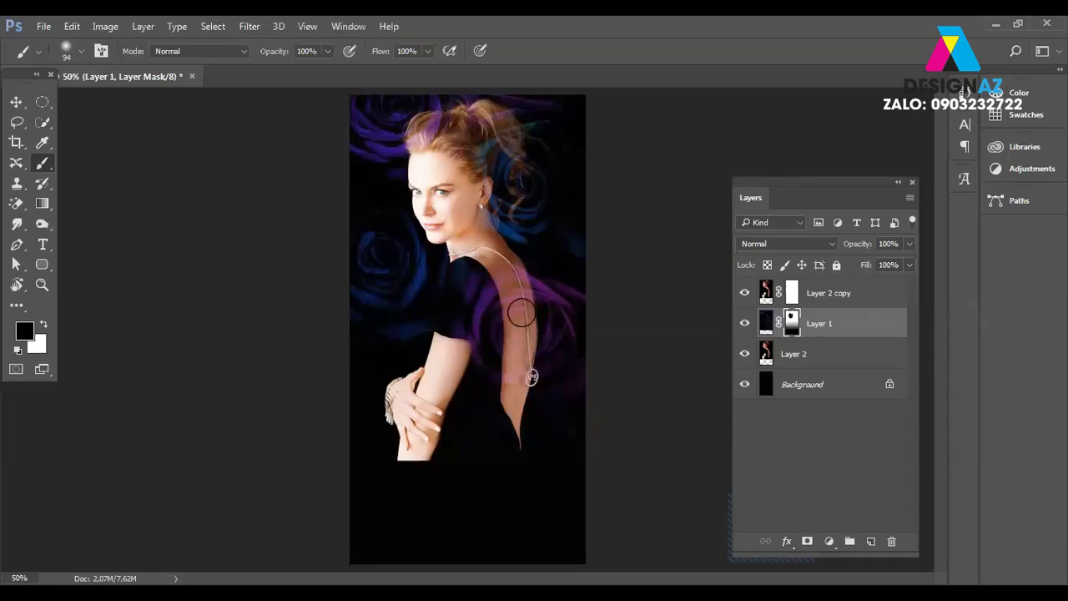
{"action": "mouse_move", "coordinate": [521, 313]}
{"action": "left_mouse_down"}
{"action": "mouse_move", "coordinate": [470, 241]}
{"action": "mouse_move", "coordinate": [483, 247]}
{"action": "left_mouse_up"}
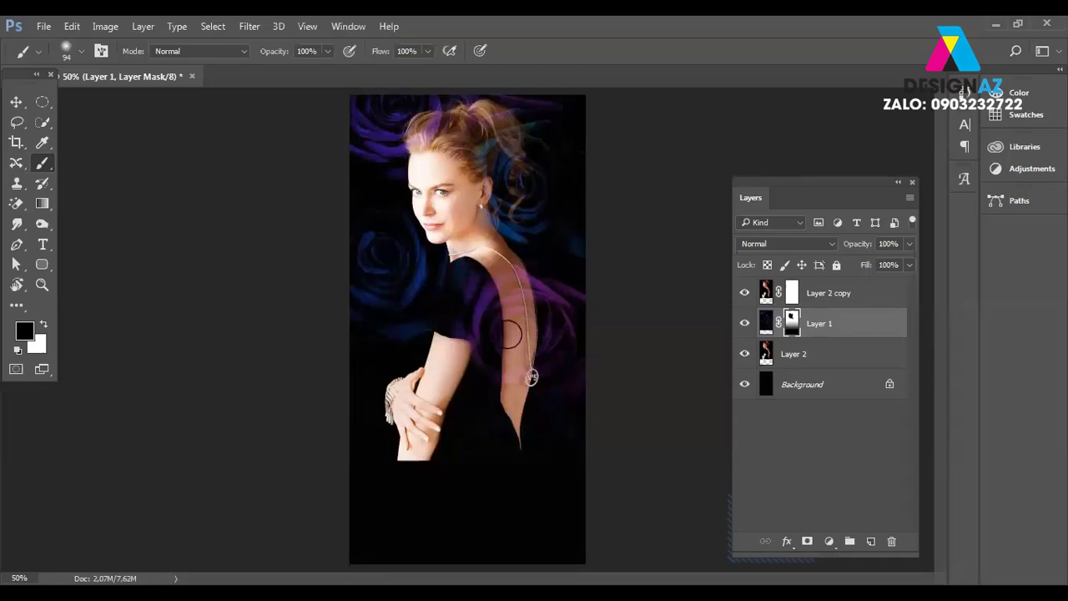
{"action": "left_click_drag", "start_coordinate": [520, 318], "coordinate": [534, 323]}
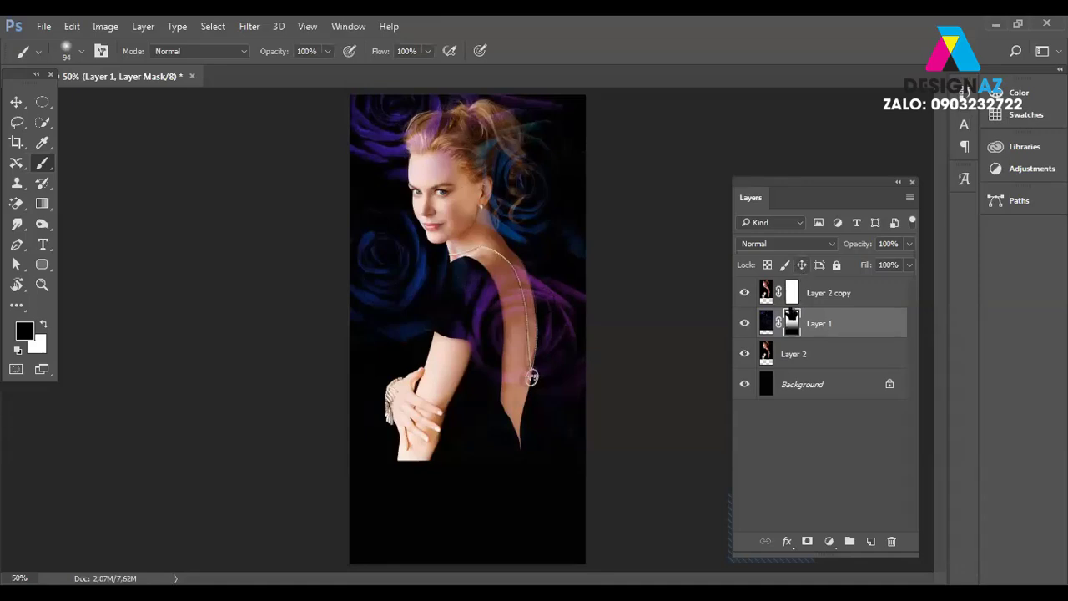
Set Layer 2 copy's blend mode to Lighten.
{"action": "left_click", "coordinate": [821, 299]}
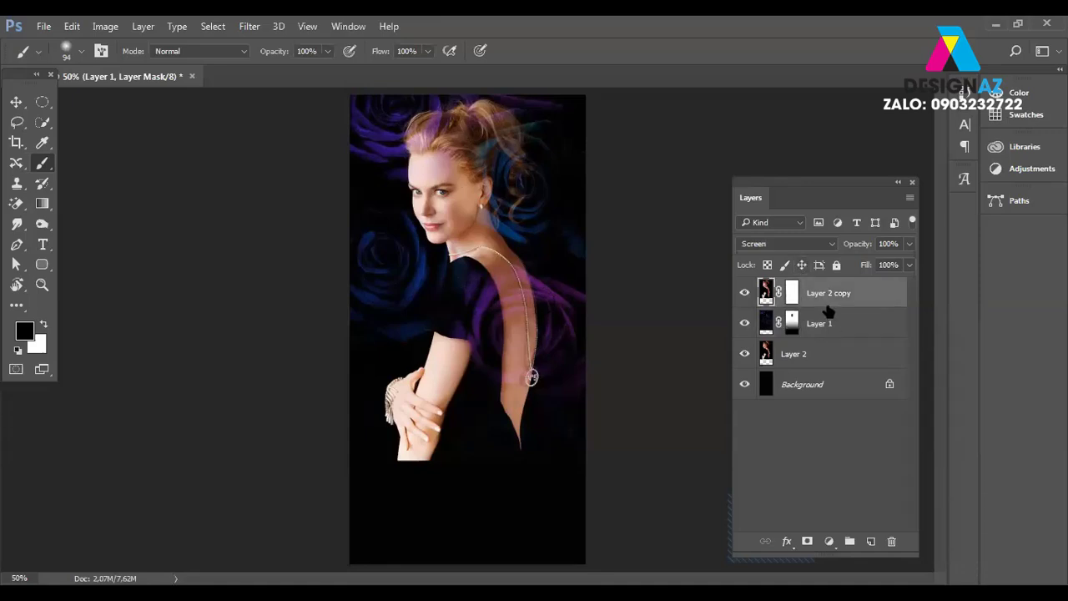
{"action": "left_click", "coordinate": [793, 243]}
{"action": "left_click", "coordinate": [760, 341]}
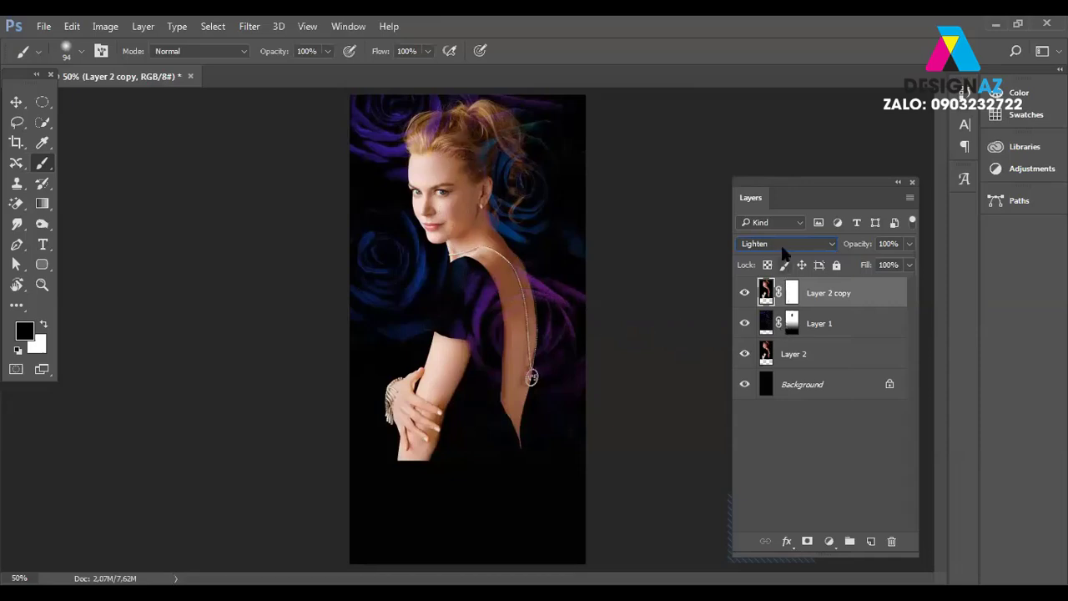
{"action": "left_click", "coordinate": [792, 323]}
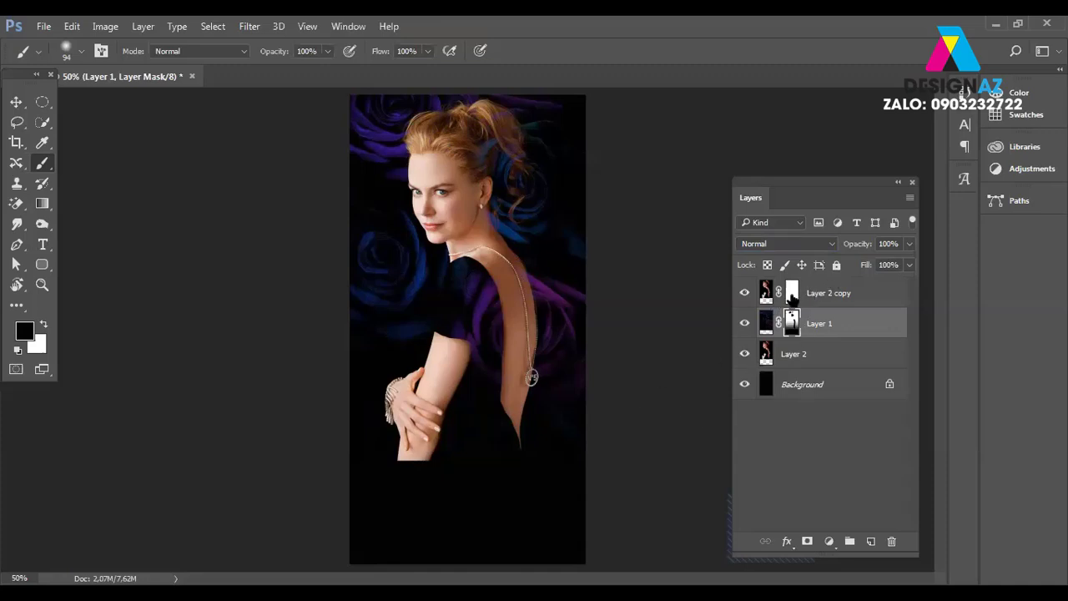
With a 183 px brush, mask Layer 2 copy off her back and forearm.
{"action": "left_click", "coordinate": [791, 294]}
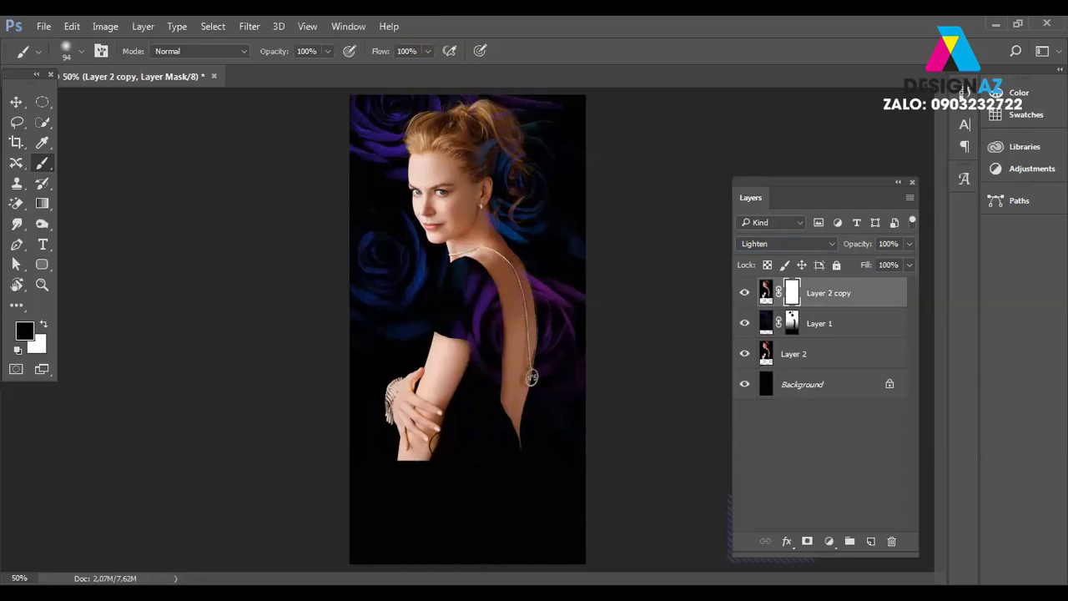
{"action": "left_click", "coordinate": [82, 48]}
{"action": "left_click", "coordinate": [158, 100]}
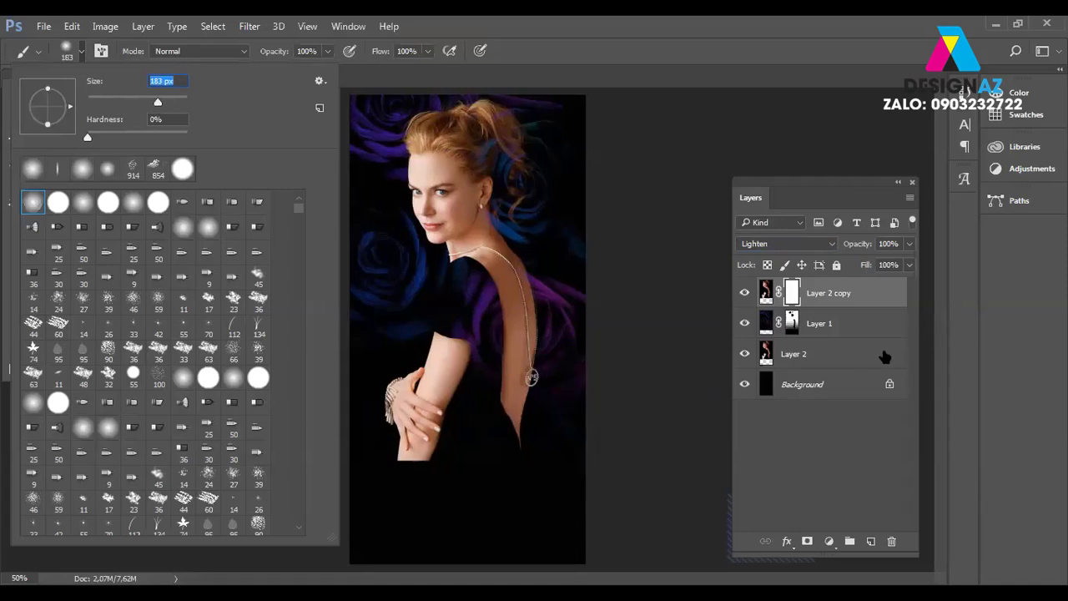
{"action": "key", "text": "Return"}
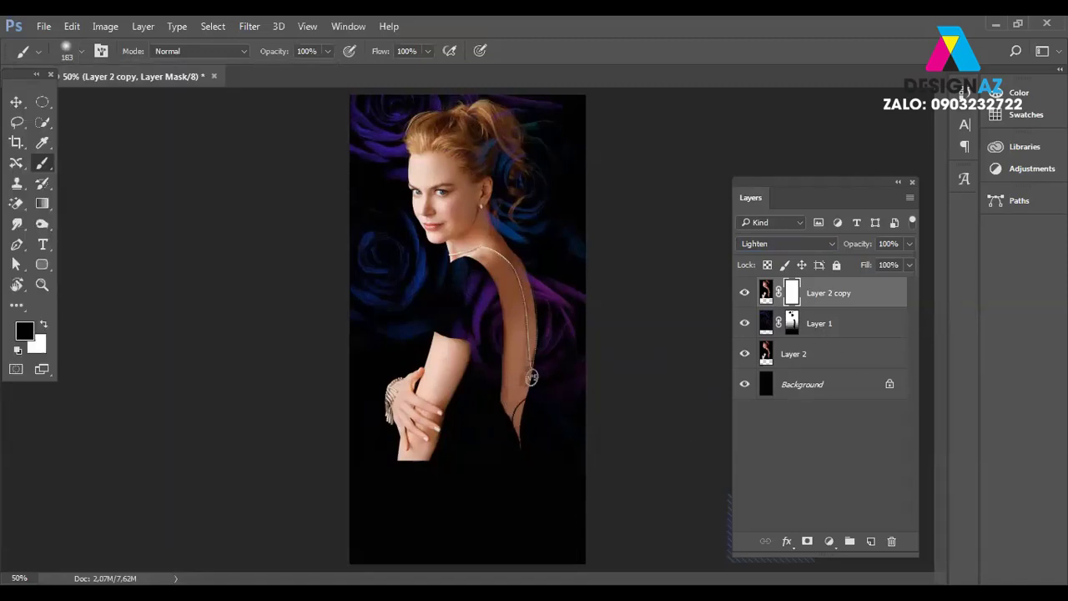
{"action": "left_click_drag", "start_coordinate": [561, 409], "coordinate": [618, 412]}
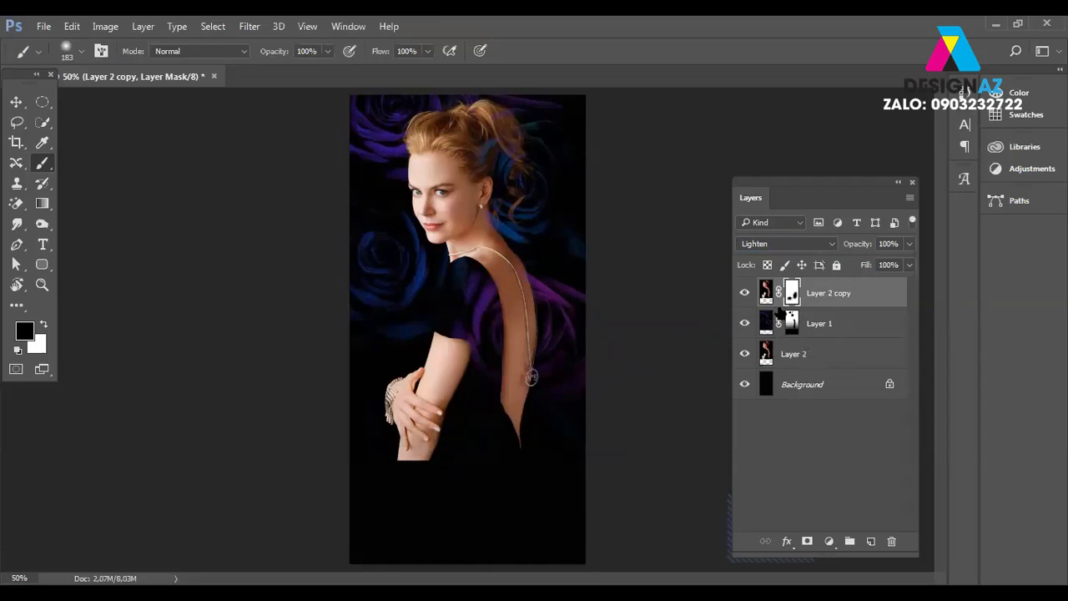
{"action": "left_click_drag", "start_coordinate": [416, 447], "coordinate": [423, 405]}
{"action": "left_click", "coordinate": [793, 359]}
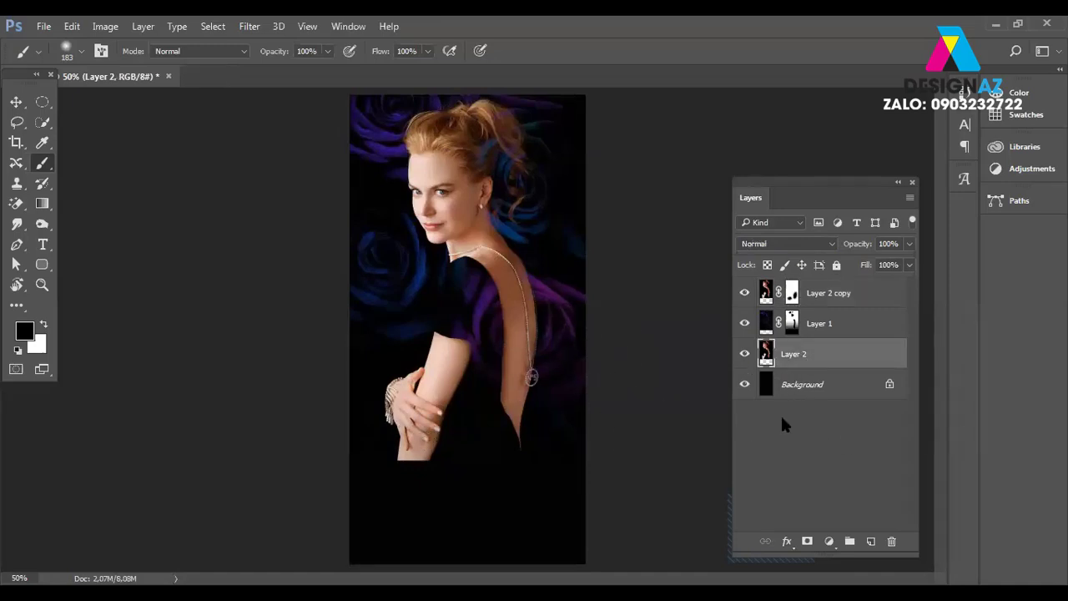
Add a mask to Layer 2 and gradient-fade the bottom of the woman into black.
{"action": "left_click", "coordinate": [810, 543]}
{"action": "key", "text": "g"}
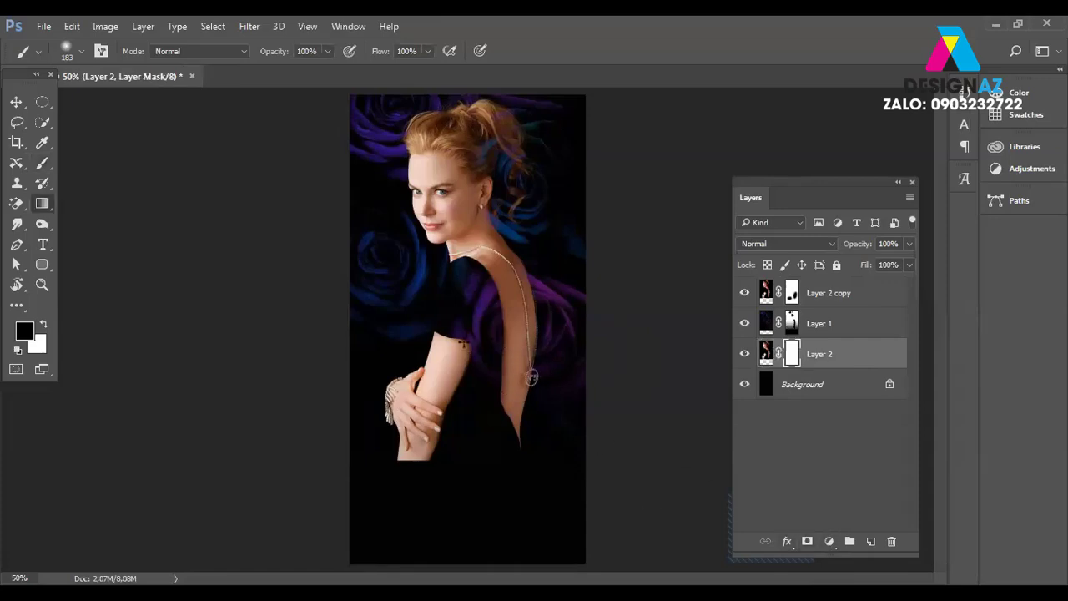
{"action": "left_click_drag", "start_coordinate": [425, 415], "coordinate": [425, 461]}
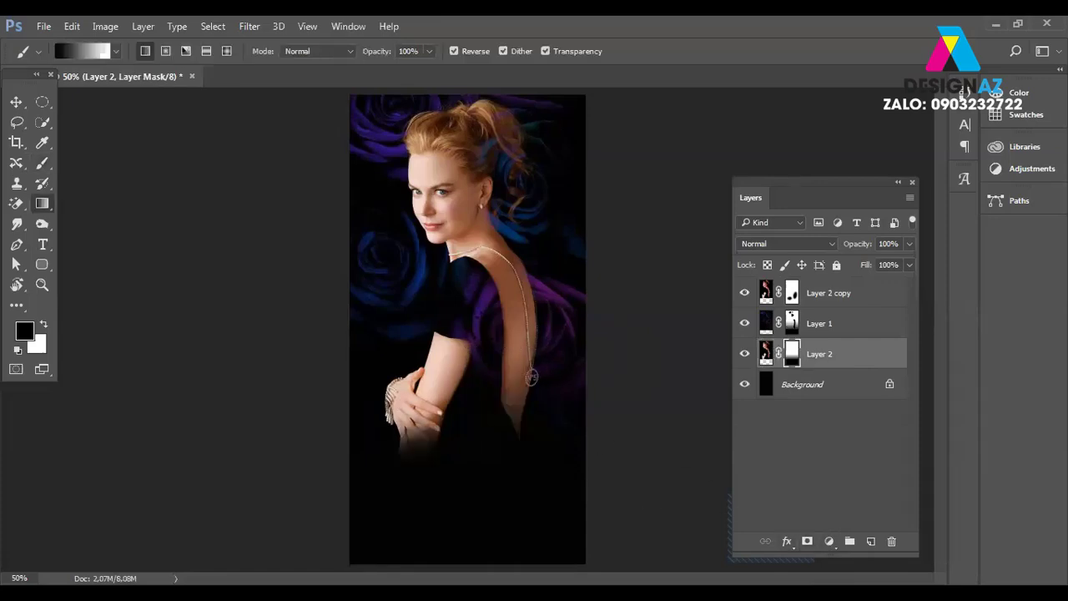
{"action": "left_click_drag", "start_coordinate": [485, 297], "coordinate": [485, 384]}
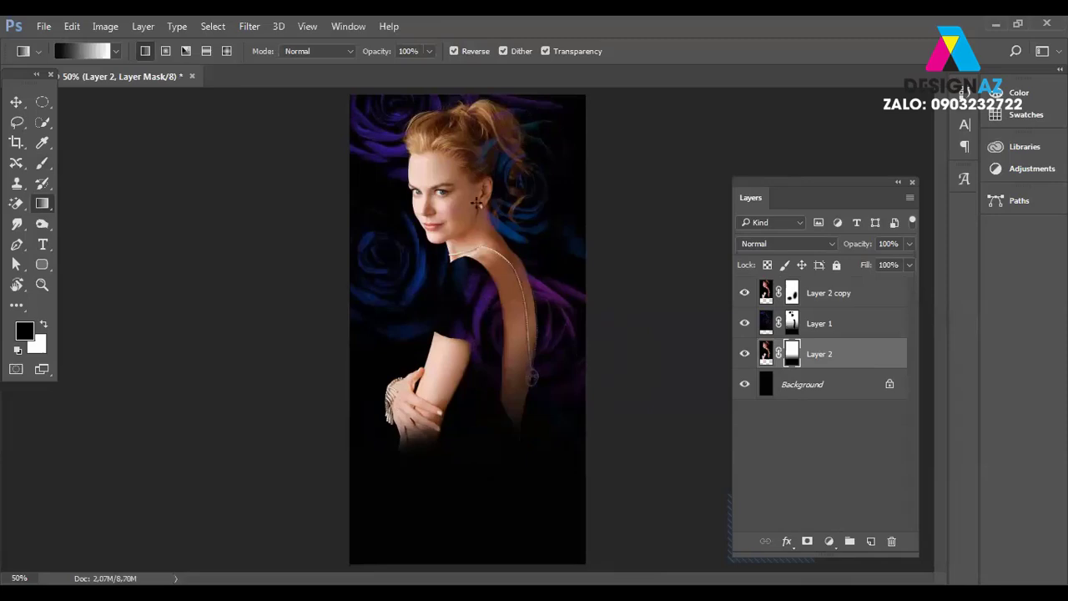
{"action": "left_click_drag", "start_coordinate": [479, 201], "coordinate": [479, 368]}
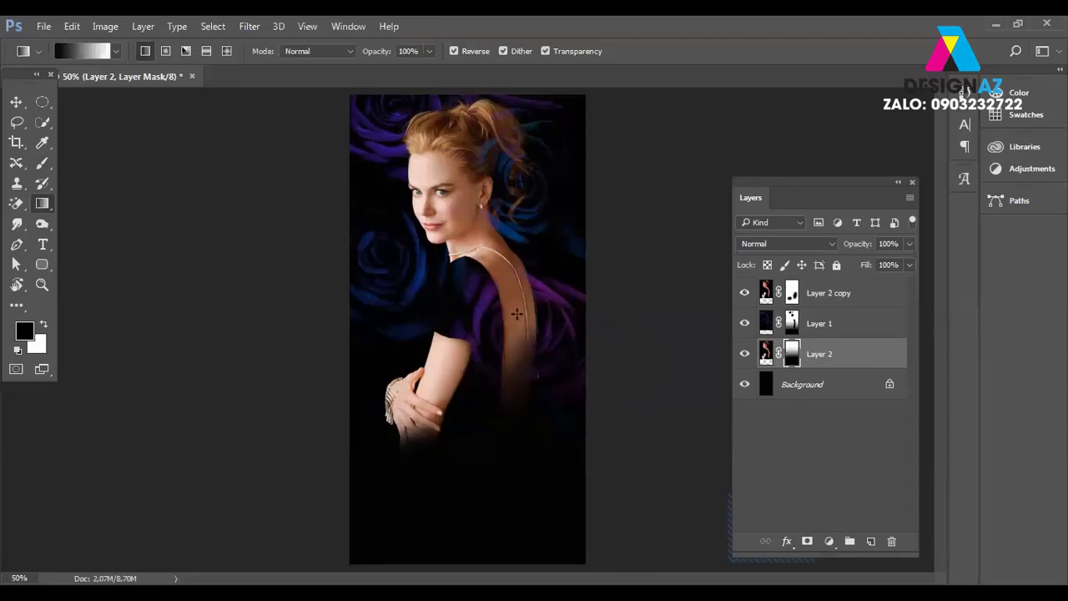
{"action": "key", "text": "ctrl+z"}
{"action": "left_click_drag", "start_coordinate": [469, 267], "coordinate": [469, 429]}
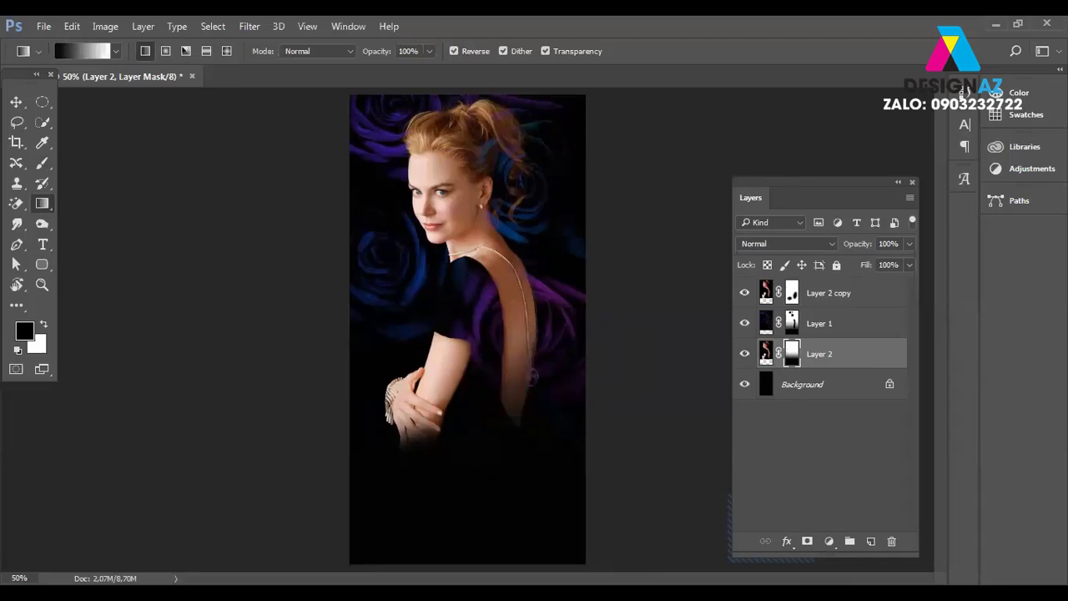
{"action": "left_click_drag", "start_coordinate": [485, 292], "coordinate": [485, 429]}
{"action": "left_click", "coordinate": [16, 101]}
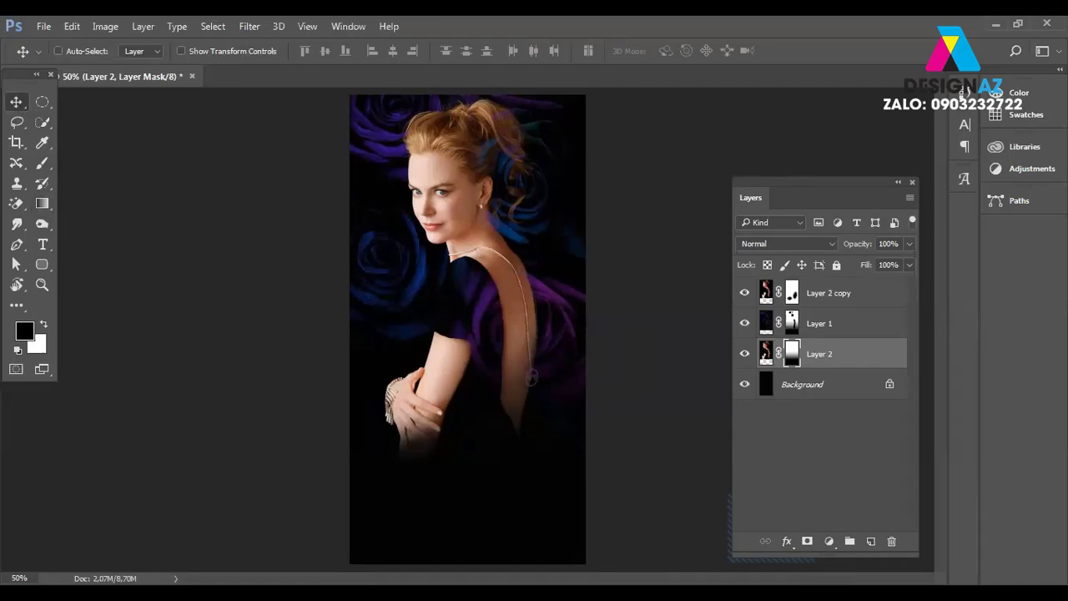
{"action": "left_click_drag", "start_coordinate": [469, 376], "coordinate": [469, 474]}
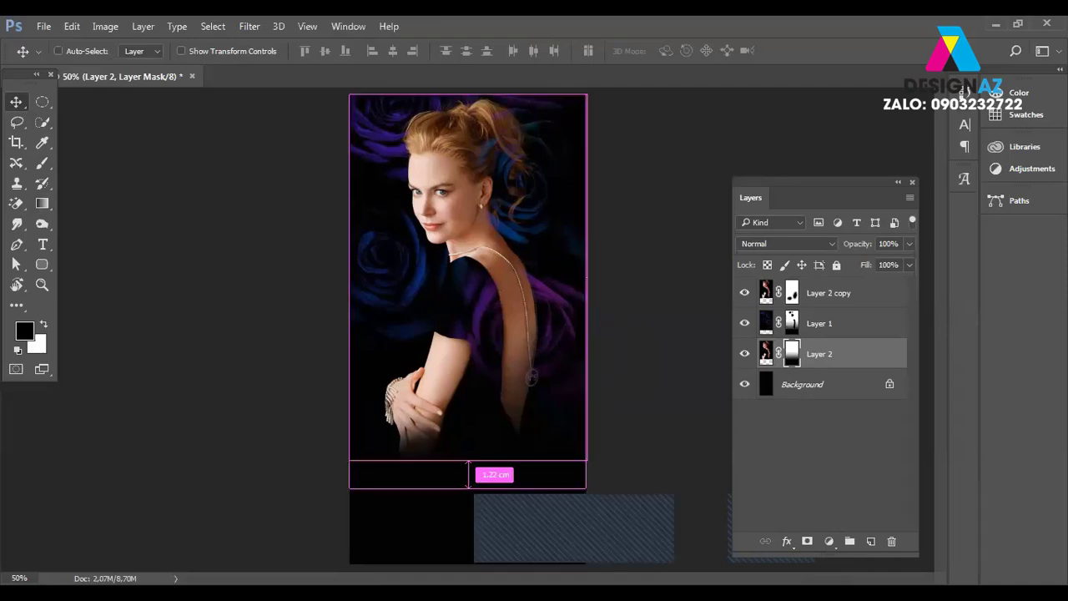
Open the chanel-coco-noir perfume bottle image.
{"action": "key", "text": "ctrl+o"}
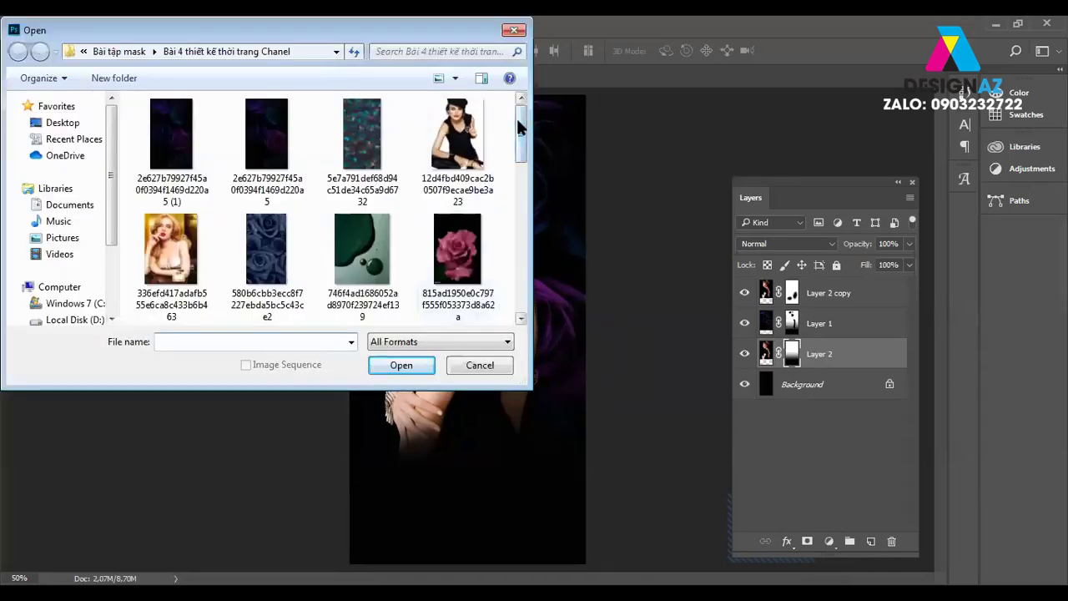
{"action": "scroll", "coordinate": [317, 209], "scroll_direction": "down", "scroll_amount": 2}
{"action": "left_click", "coordinate": [457, 188]}
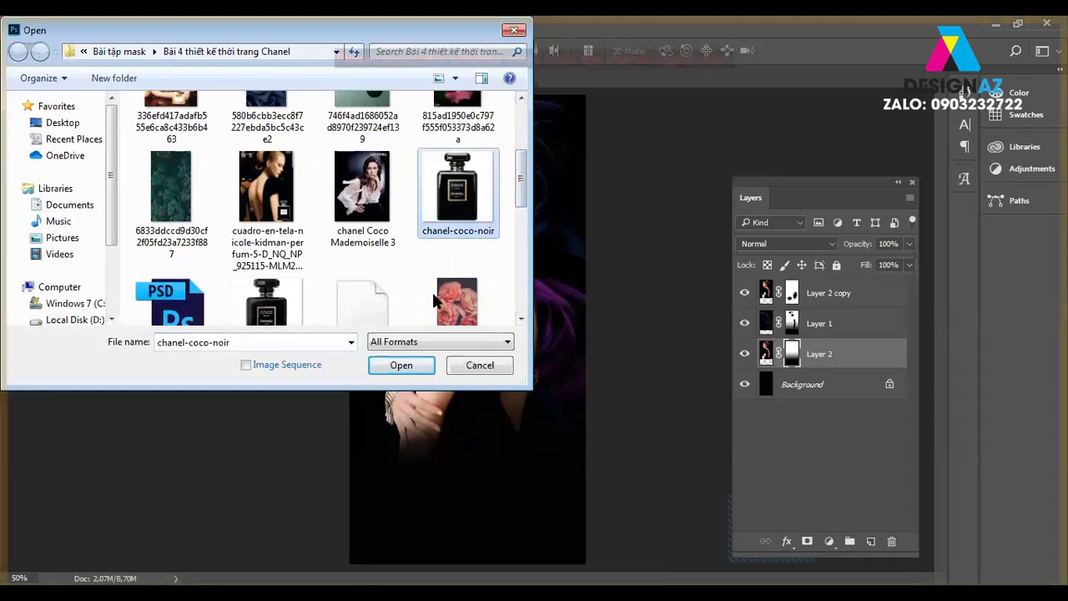
{"action": "left_click", "coordinate": [401, 365]}
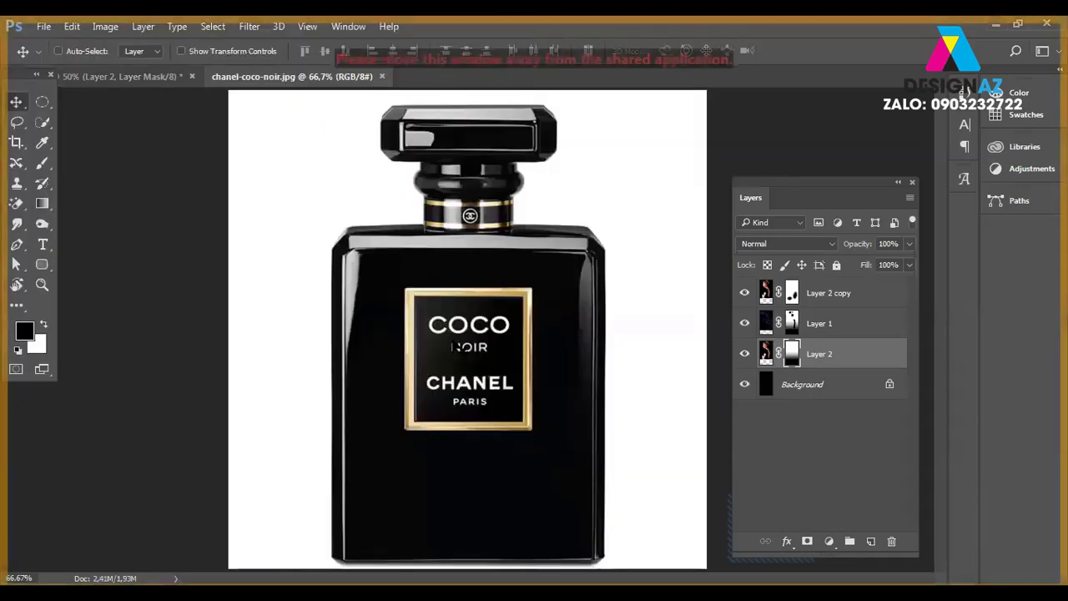
Zoom the bottle to 200% and start a Pen path at its bottom-right and bottom-left corners.
{"action": "key", "text": "ctrl+plus"}
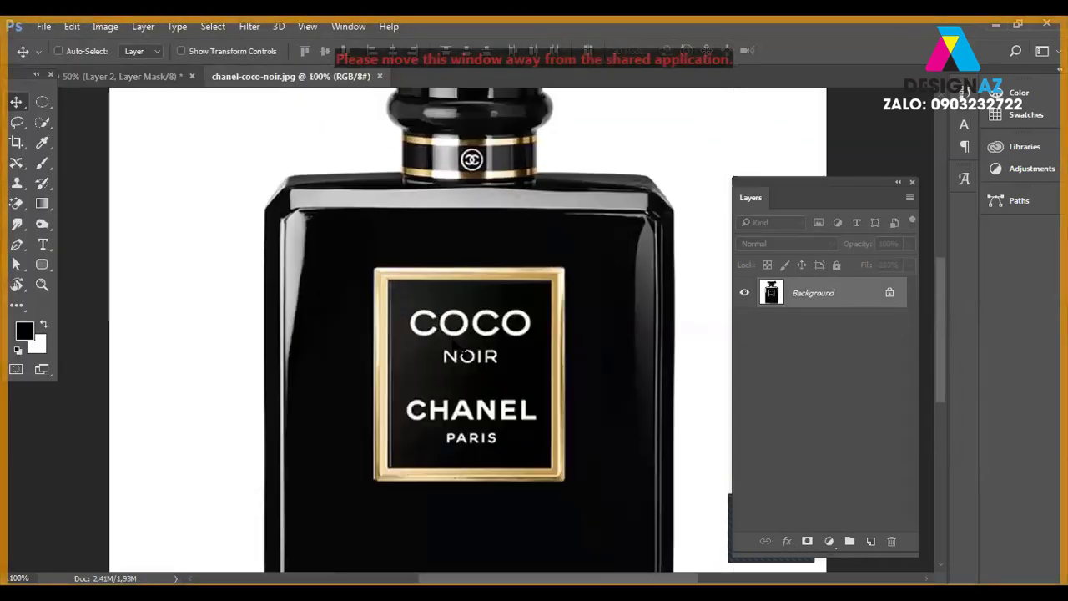
{"action": "scroll", "coordinate": [455, 345], "scroll_direction": "down", "scroll_amount": 5}
{"action": "scroll", "coordinate": [409, 275], "scroll_direction": "down", "scroll_amount": 3}
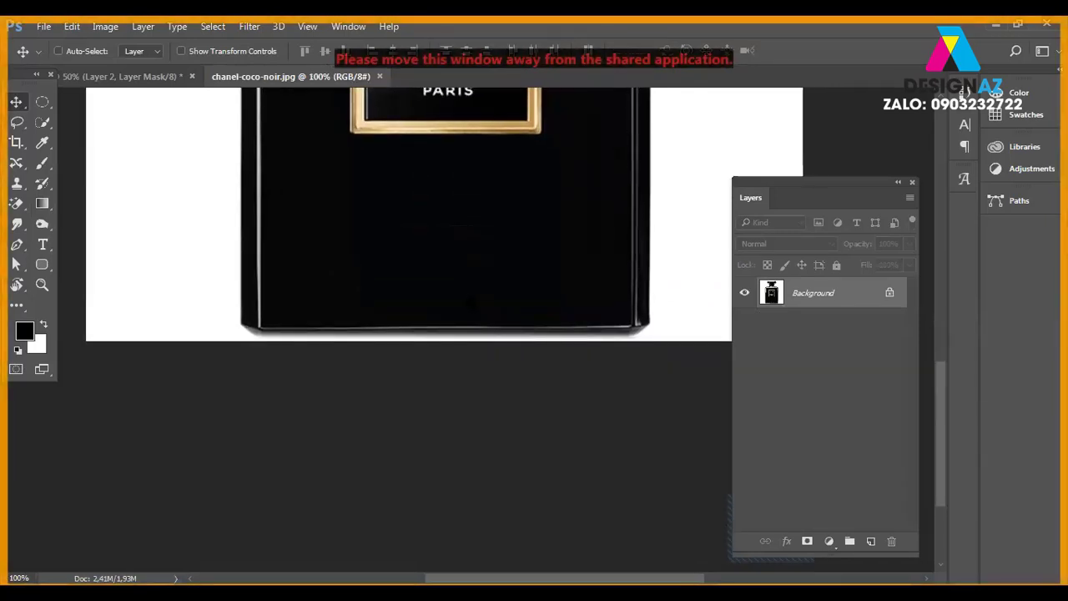
{"action": "key", "text": "ctrl+plus"}
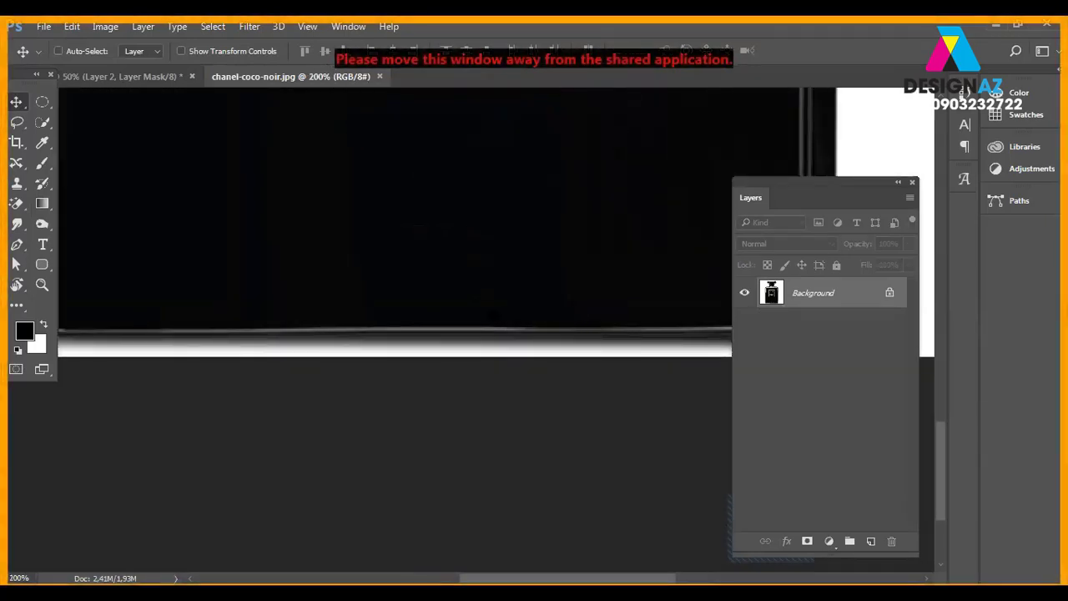
{"action": "scroll", "coordinate": [392, 226], "scroll_direction": "right", "scroll_amount": 3}
{"action": "key", "text": "p"}
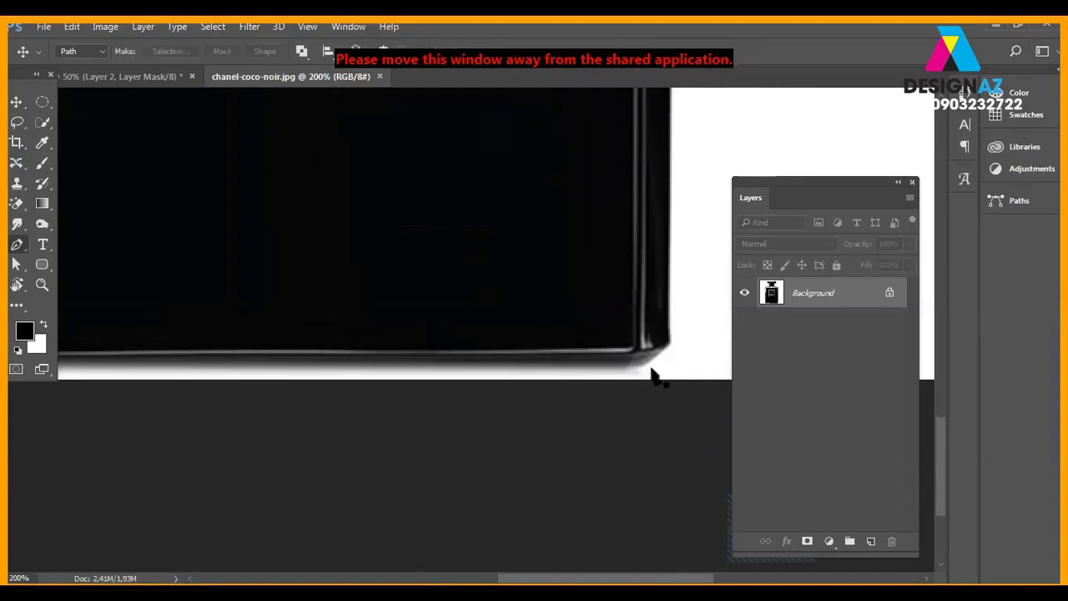
{"action": "left_click", "coordinate": [634, 370]}
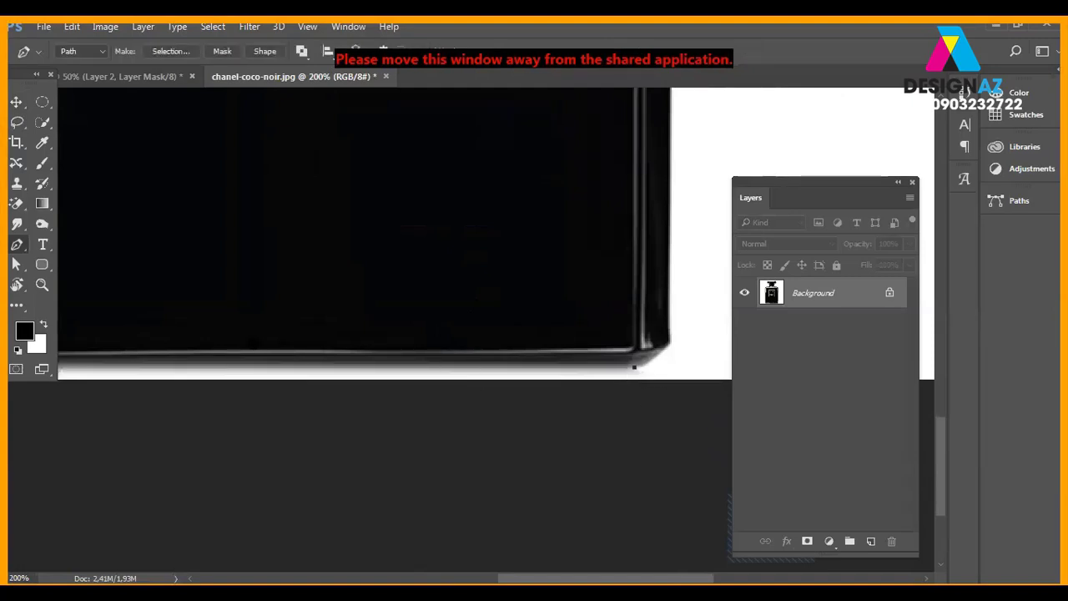
{"action": "scroll", "coordinate": [230, 380], "scroll_direction": "left", "scroll_amount": 4}
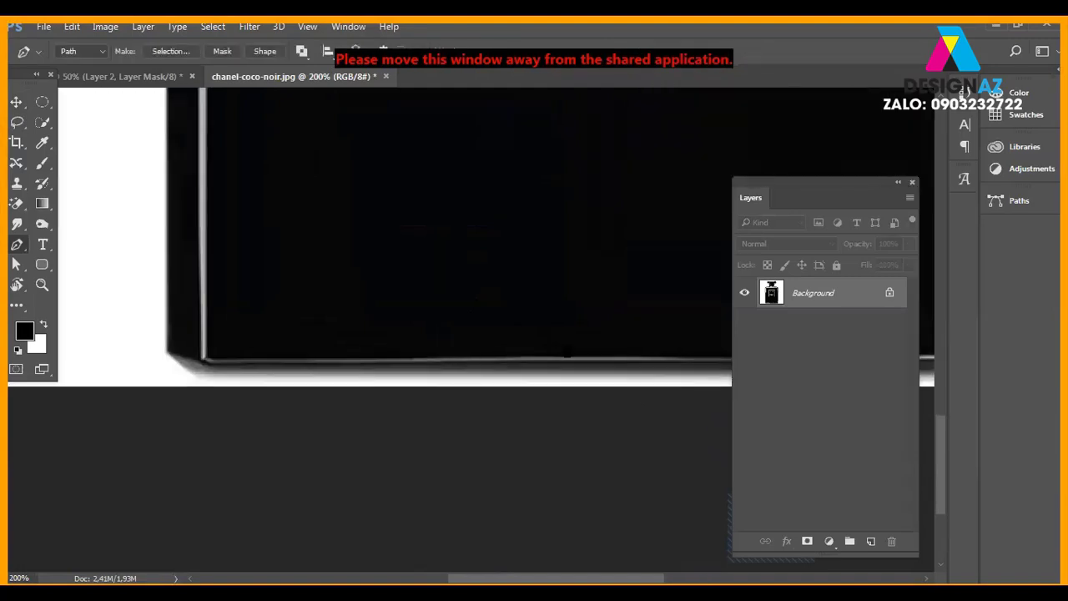
{"action": "left_click", "coordinate": [193, 373]}
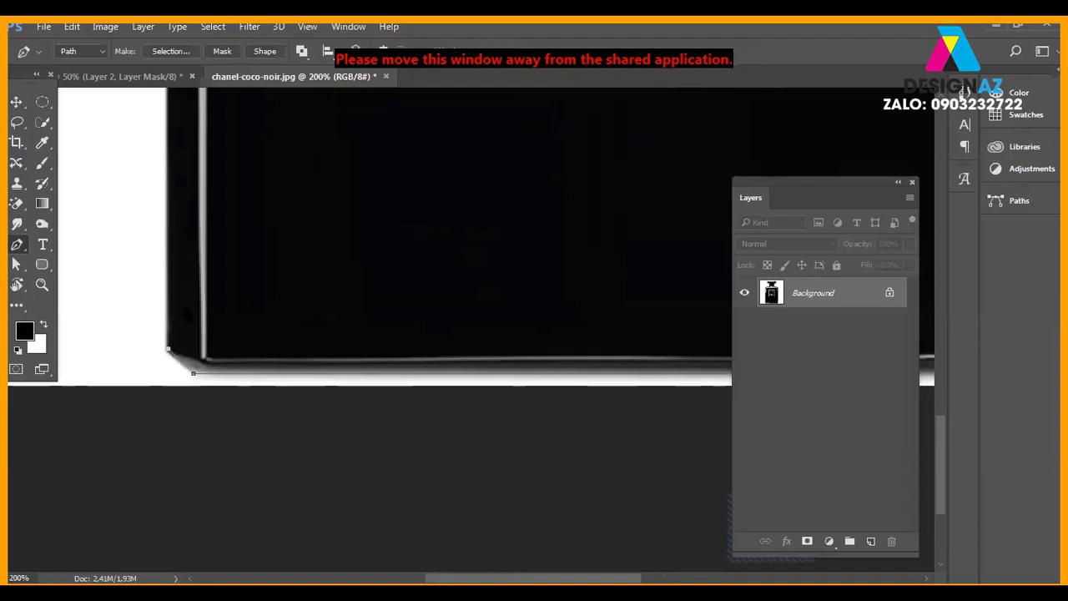
Trace the bottle's left shoulder and curved top edge to where it meets the neck.
{"action": "scroll", "coordinate": [219, 375], "scroll_direction": "up", "scroll_amount": 5}
{"action": "scroll", "coordinate": [242, 393], "scroll_direction": "up", "scroll_amount": 3}
{"action": "scroll", "coordinate": [284, 418], "scroll_direction": "up", "scroll_amount": 3}
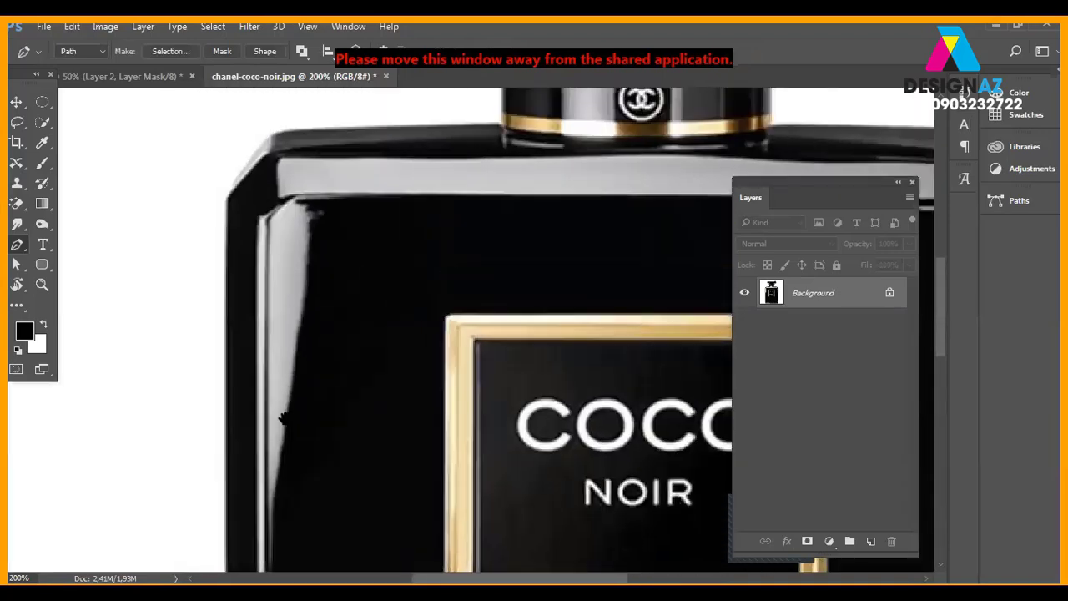
{"action": "scroll", "coordinate": [276, 392], "scroll_direction": "up", "scroll_amount": 2}
{"action": "scroll", "coordinate": [255, 334], "scroll_direction": "up", "scroll_amount": 2}
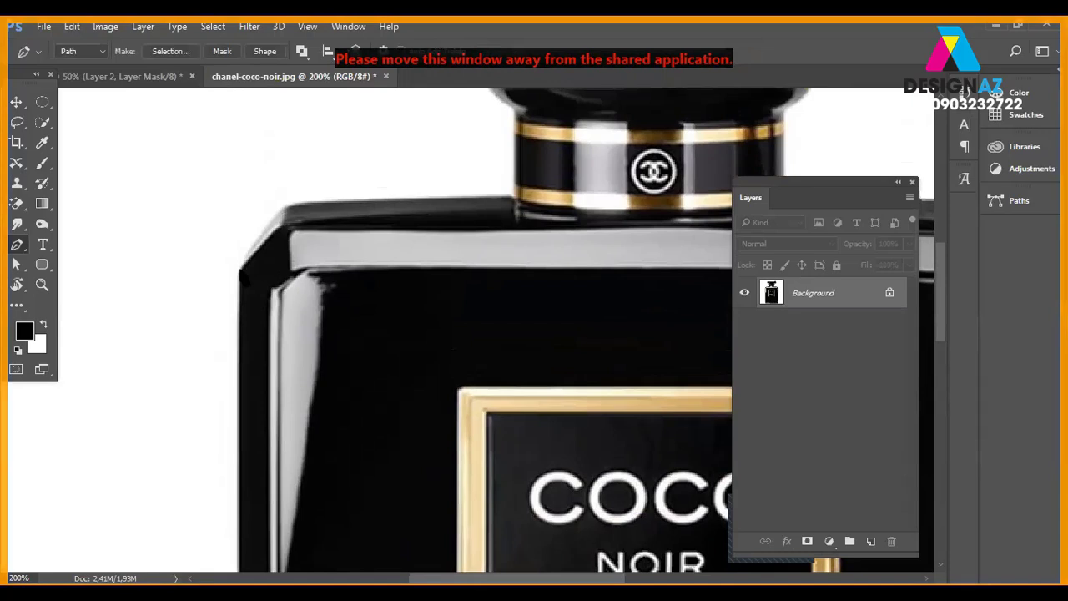
{"action": "left_click", "coordinate": [241, 271]}
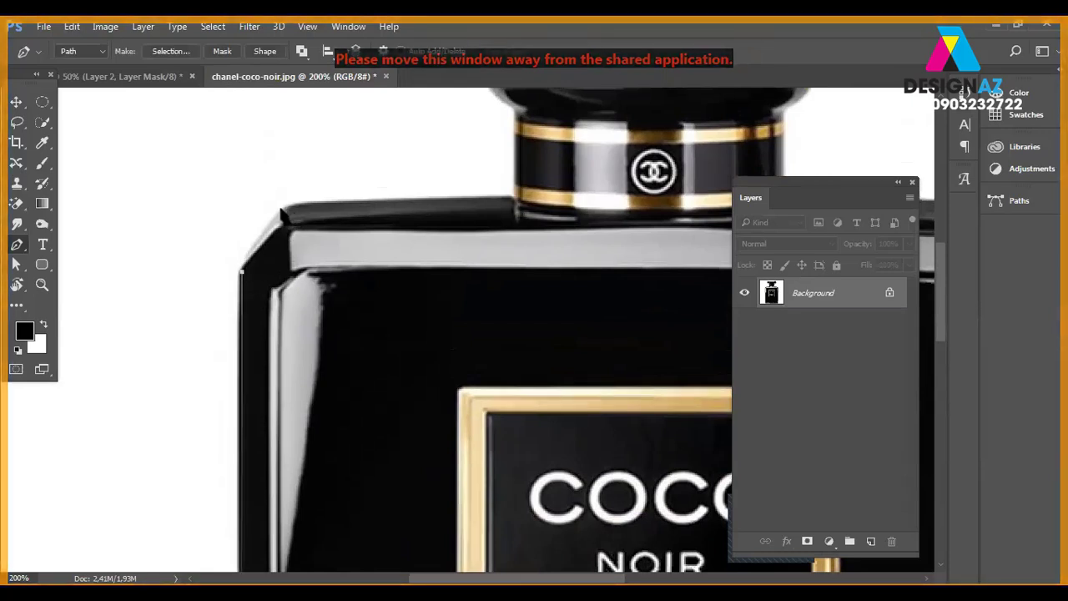
{"action": "left_click", "coordinate": [281, 210]}
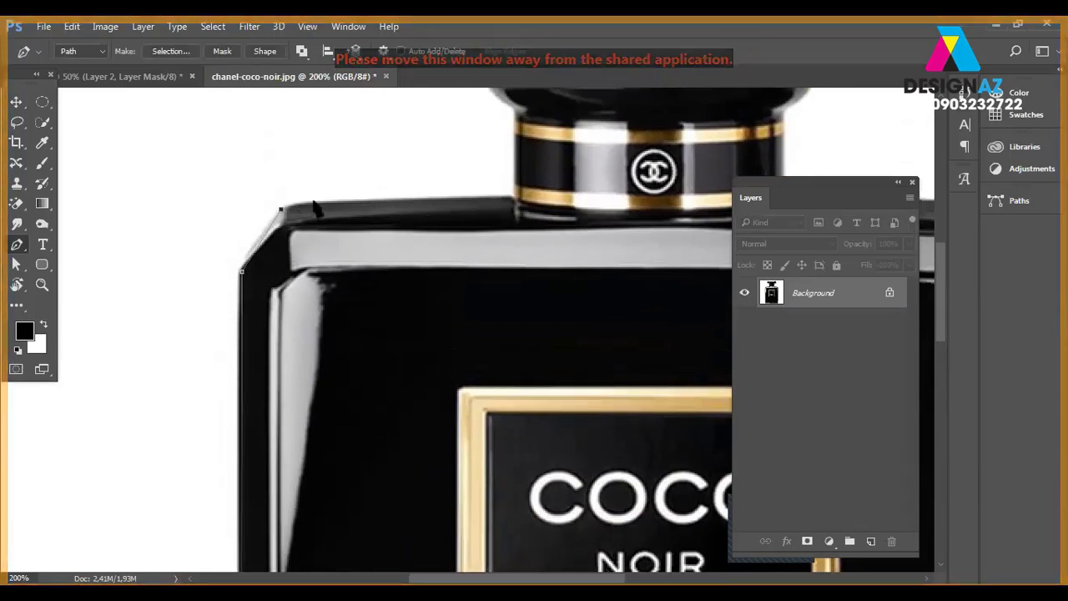
{"action": "left_click_drag", "start_coordinate": [315, 203], "coordinate": [339, 205]}
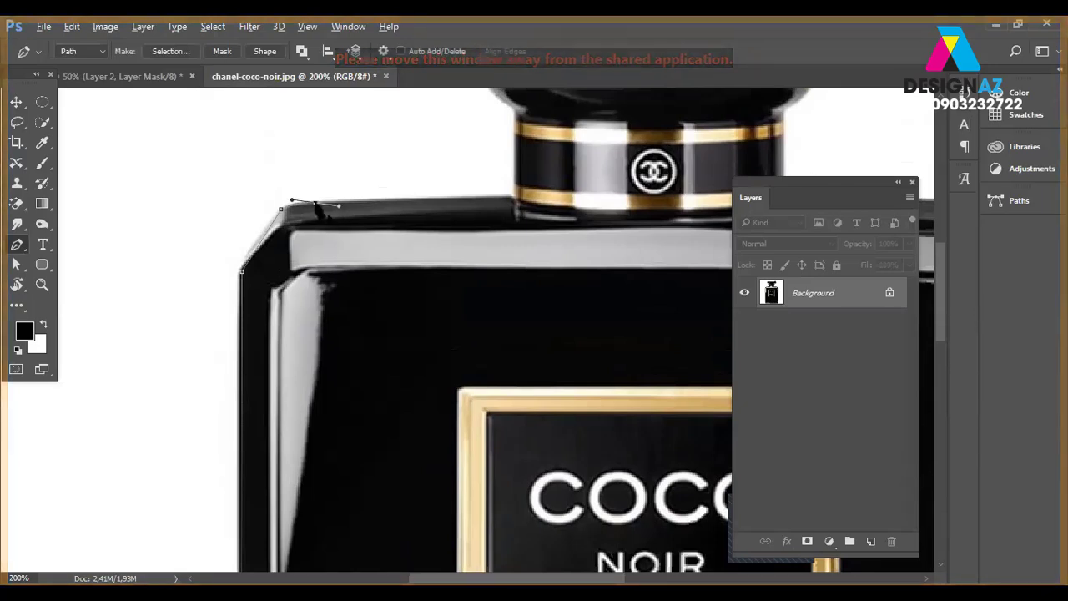
{"action": "left_click", "coordinate": [315, 203], "text": "alt"}
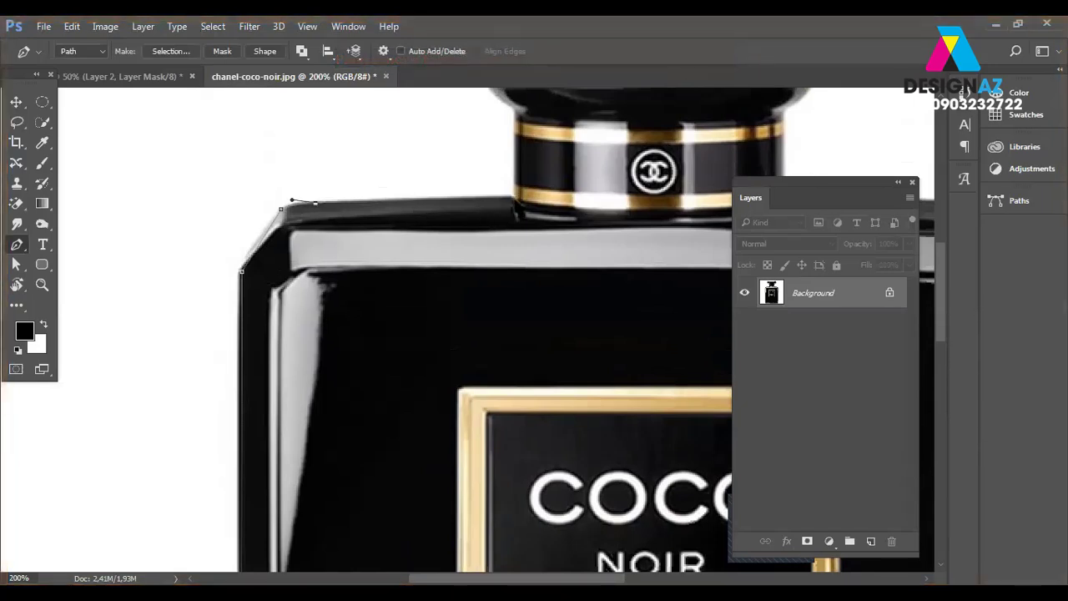
{"action": "left_click", "coordinate": [511, 201]}
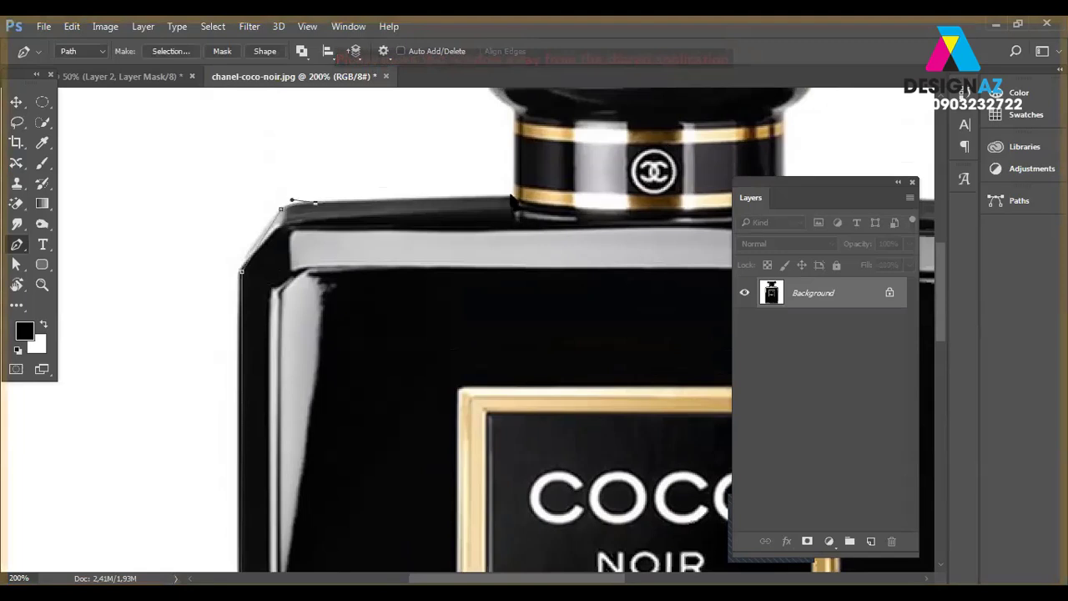
{"action": "left_click_drag", "start_coordinate": [511, 200], "coordinate": [495, 314]}
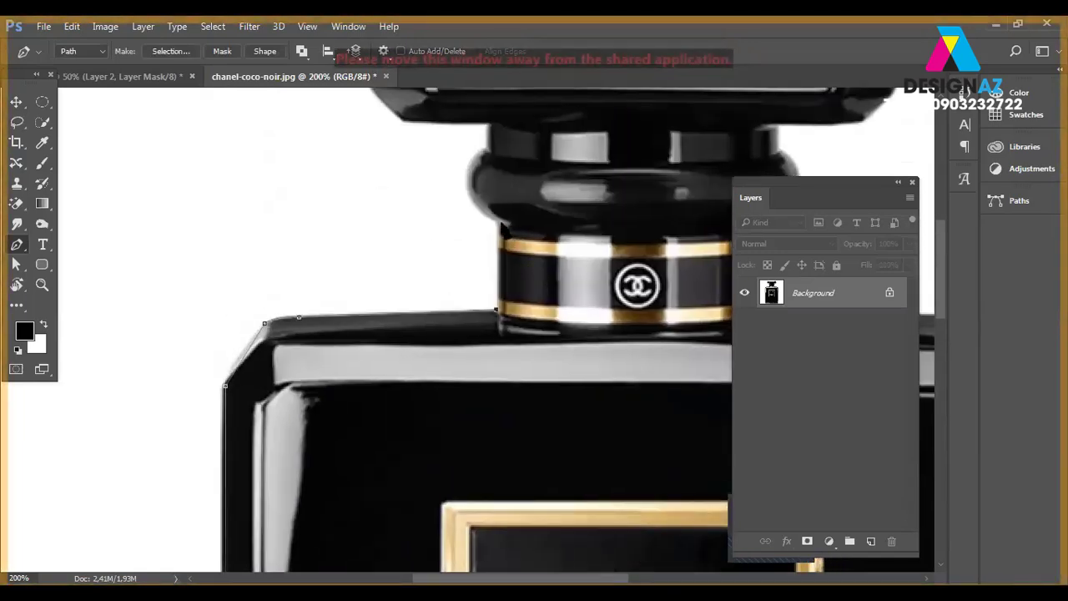
Continue the path up the neck and rounded collar to the cap's upper-left edge.
{"action": "left_click", "coordinate": [498, 222]}
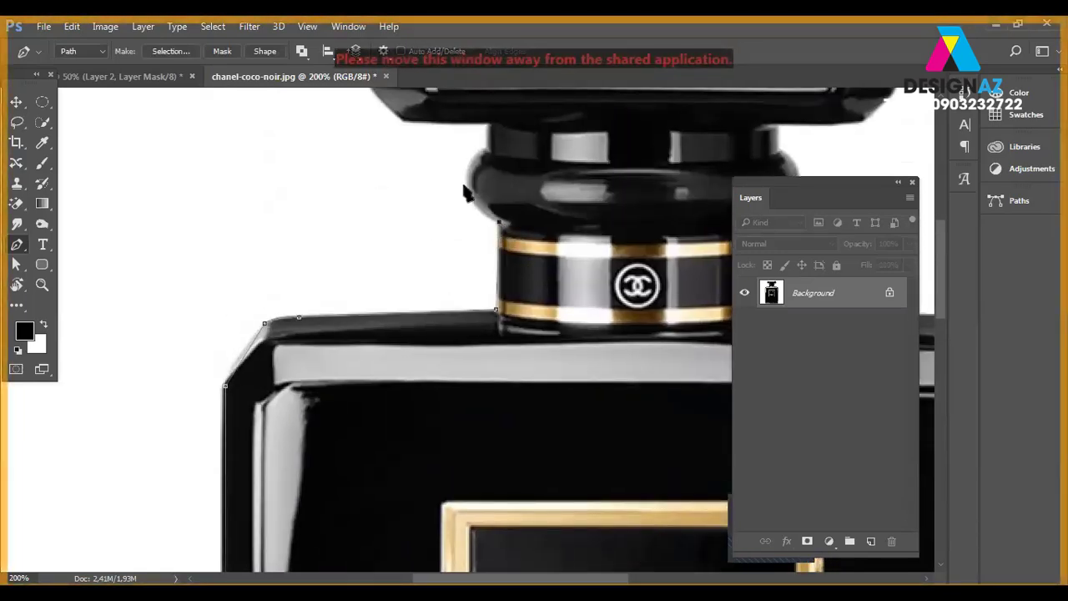
{"action": "left_click_drag", "start_coordinate": [470, 183], "coordinate": [468, 153]}
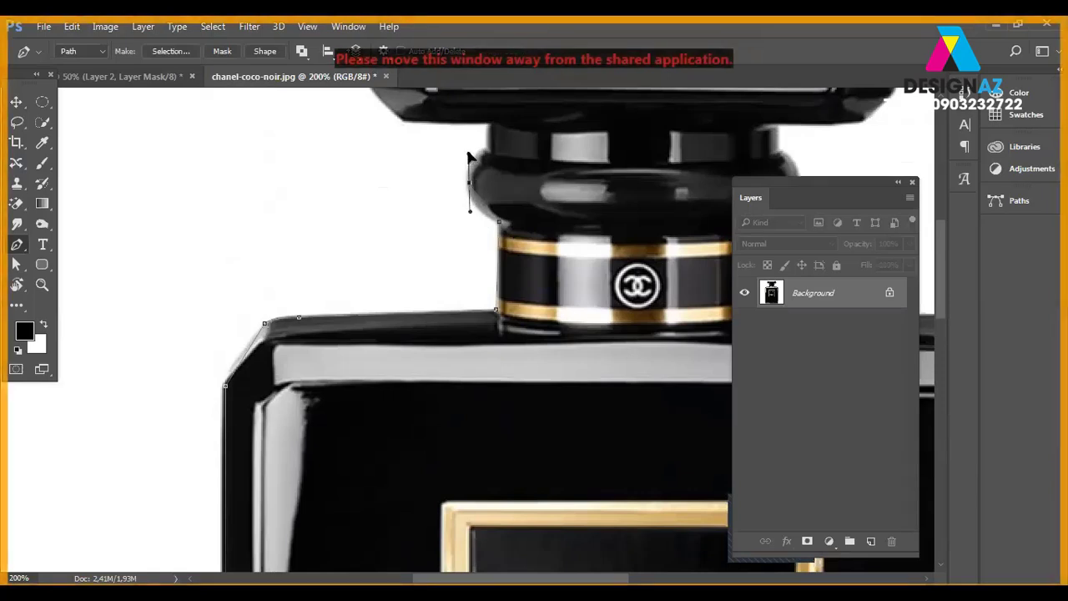
{"action": "left_click", "coordinate": [470, 183], "text": "alt"}
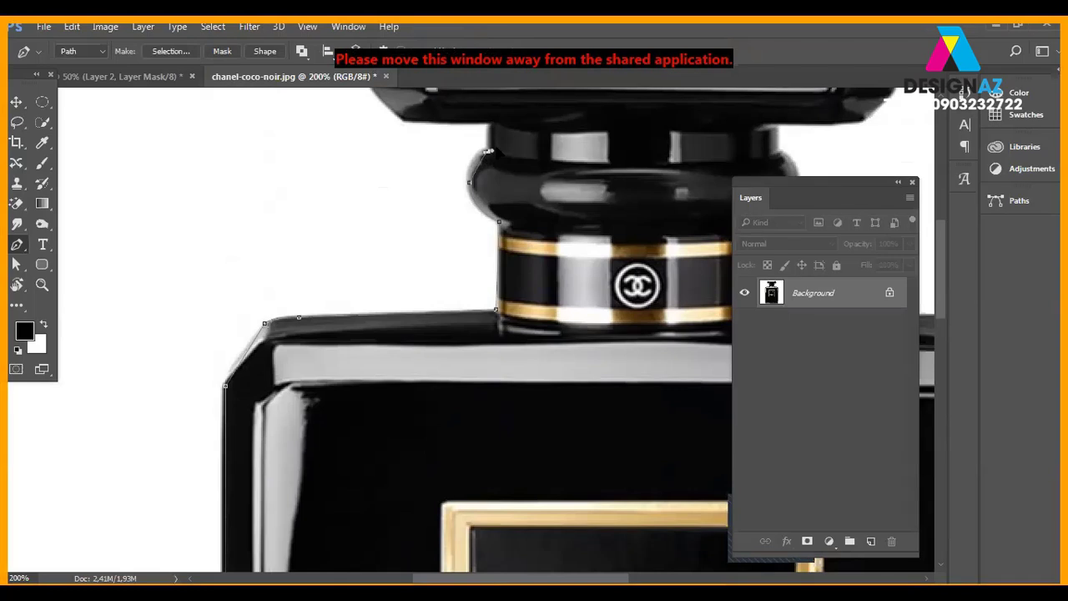
{"action": "mouse_move", "coordinate": [467, 155]}
{"action": "left_mouse_down"}
{"action": "mouse_move", "coordinate": [510, 148]}
{"action": "mouse_move", "coordinate": [487, 150]}
{"action": "mouse_move", "coordinate": [491, 226]}
{"action": "left_mouse_up"}
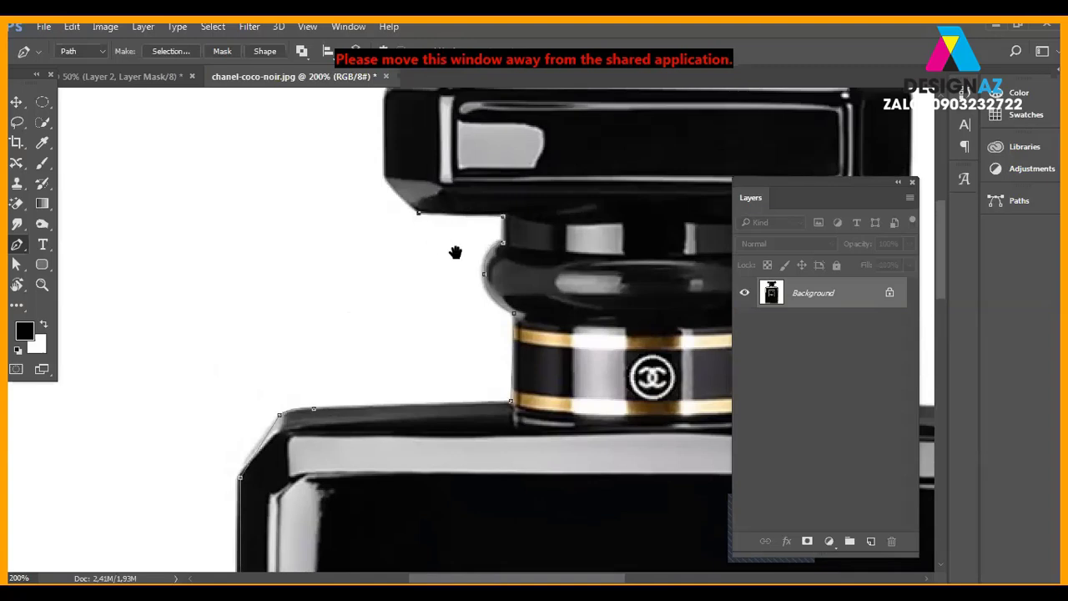
{"action": "left_click_drag", "start_coordinate": [428, 186], "coordinate": [455, 253]}
{"action": "left_click", "coordinate": [412, 246]}
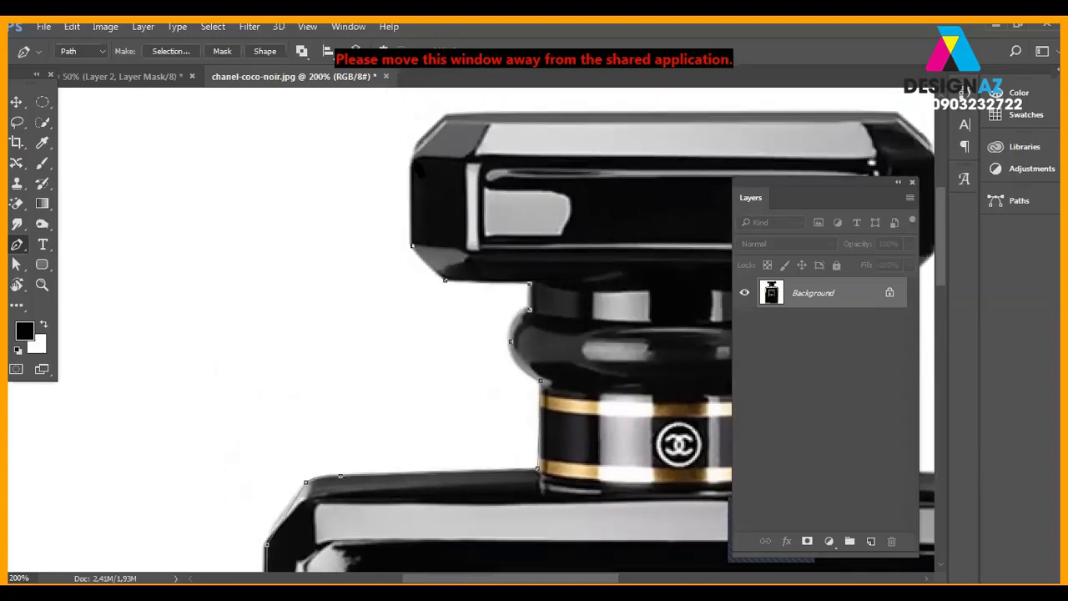
{"action": "left_click", "coordinate": [411, 157]}
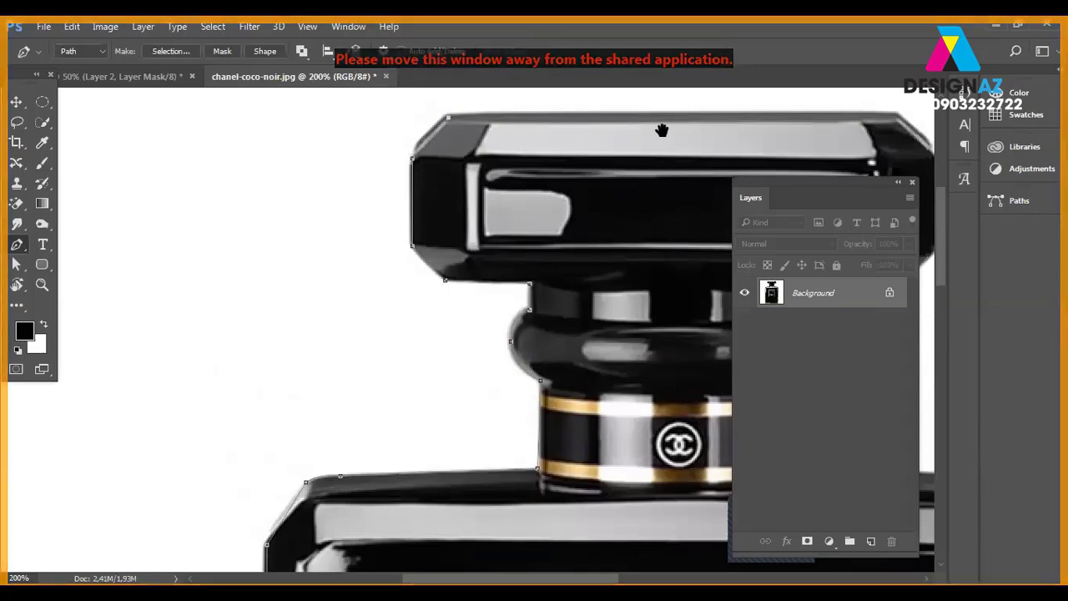
{"action": "left_click_drag", "start_coordinate": [651, 134], "coordinate": [479, 167]}
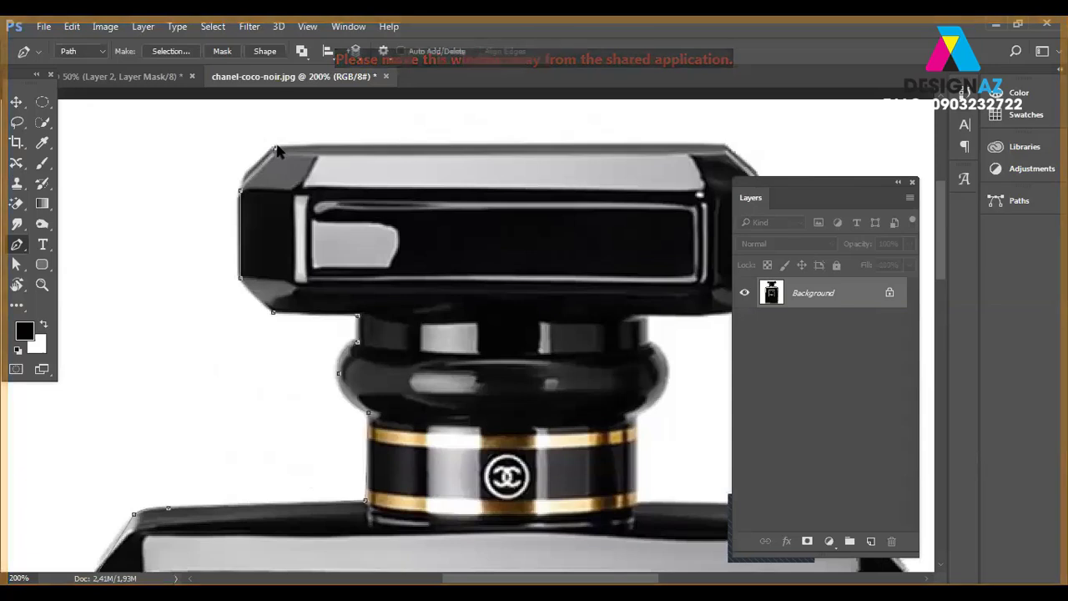
Trace the cap's top-right corner, bevelled right edge and bottom edge.
{"action": "left_click_drag", "start_coordinate": [541, 149], "coordinate": [367, 162]}
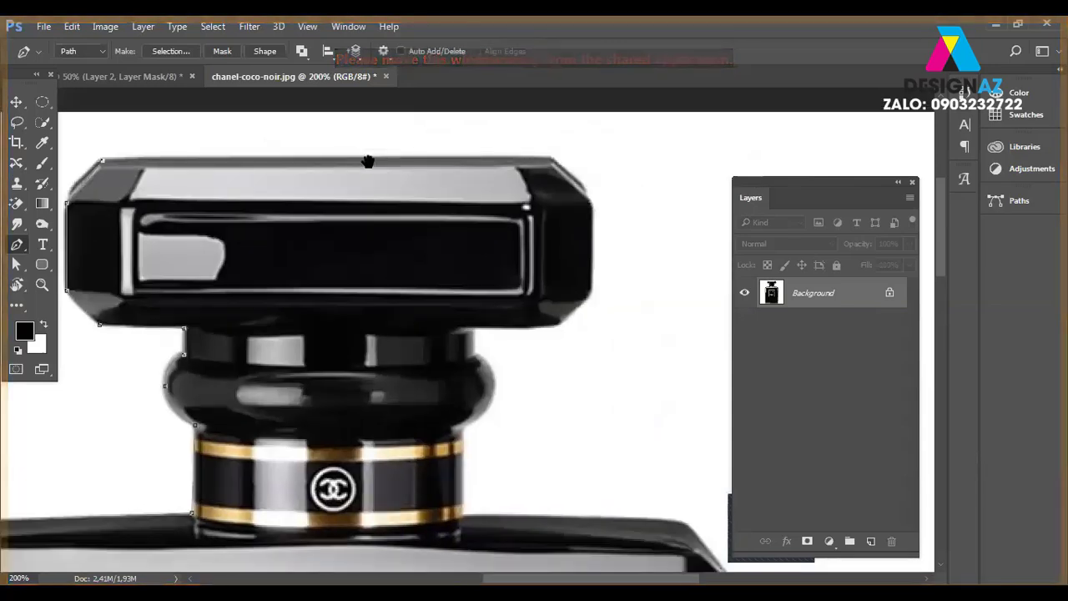
{"action": "left_click", "coordinate": [551, 156]}
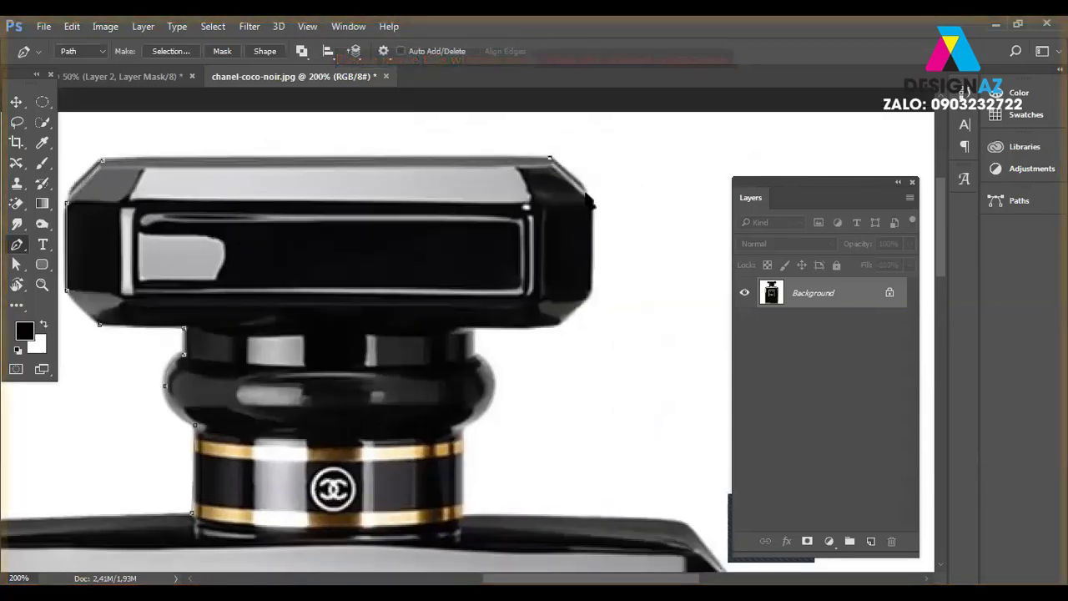
{"action": "left_click", "coordinate": [587, 194]}
{"action": "left_click", "coordinate": [593, 236]}
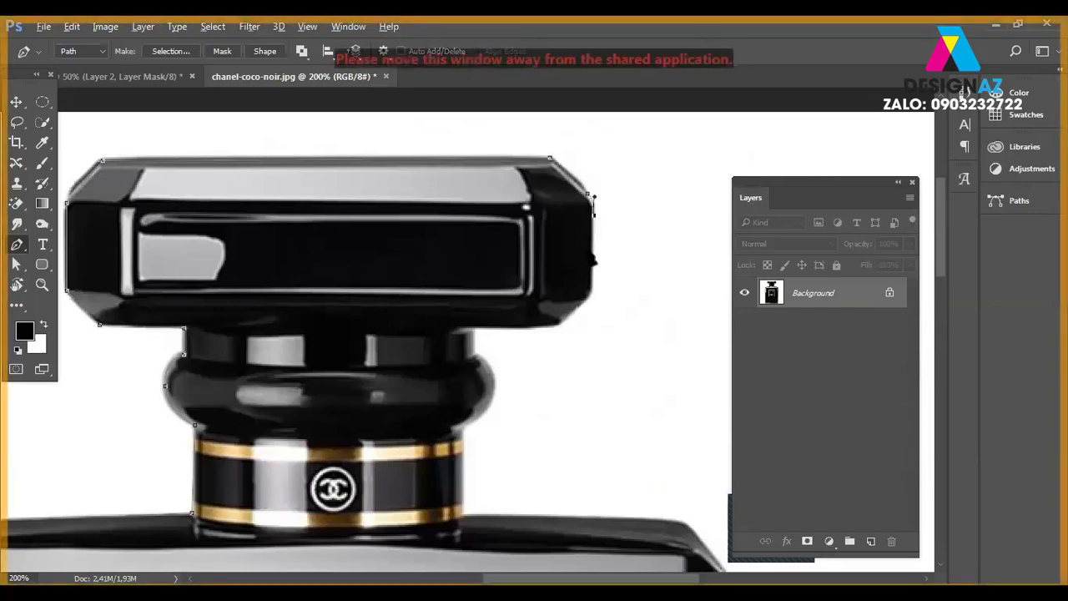
{"action": "left_click", "coordinate": [594, 289]}
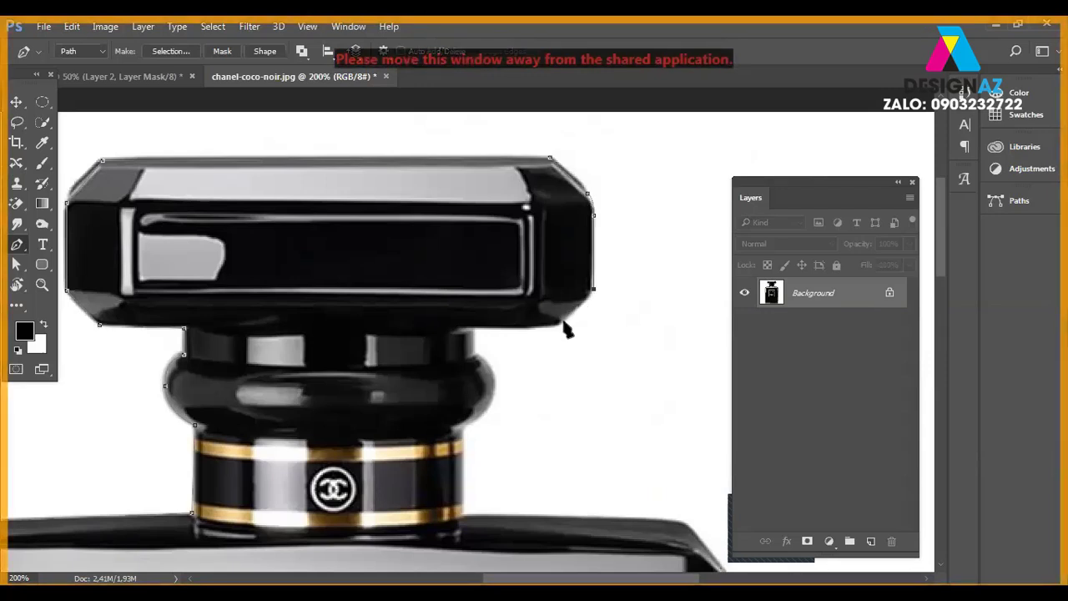
{"action": "left_click", "coordinate": [557, 325]}
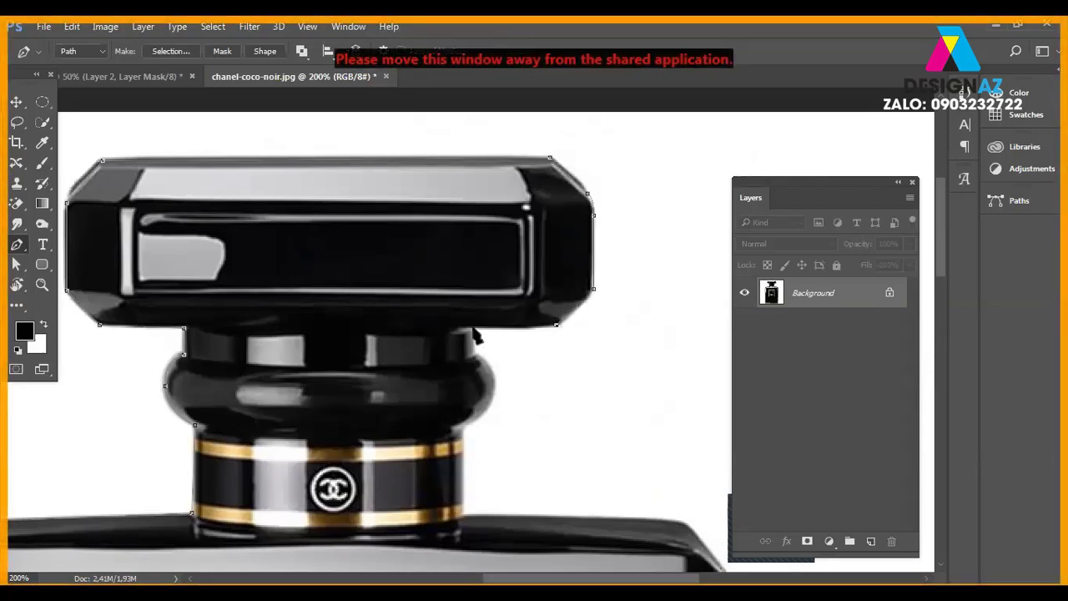
{"action": "left_click", "coordinate": [475, 329]}
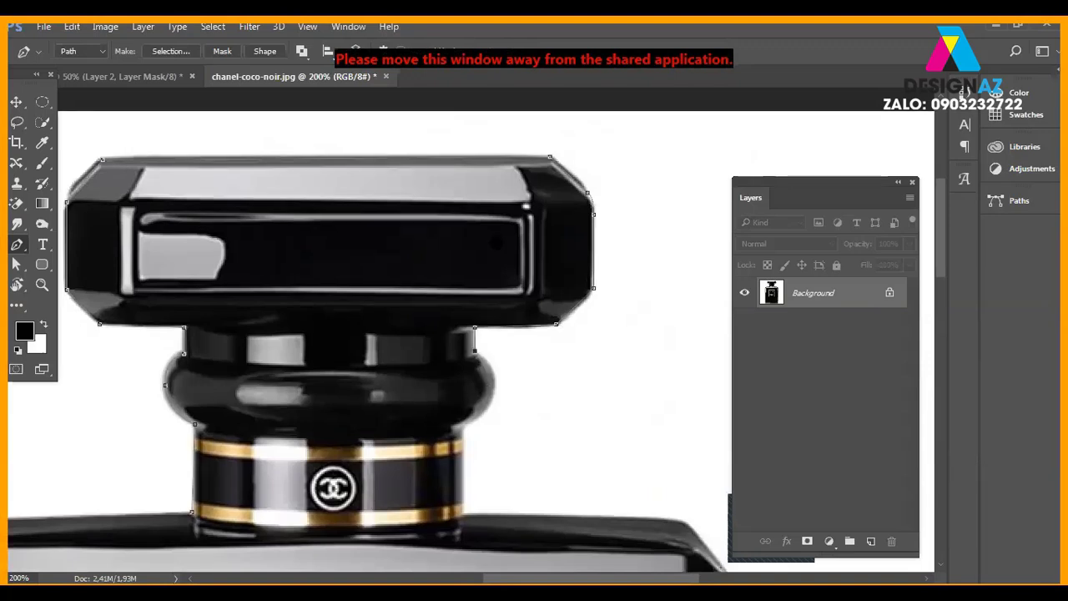
Continue the path around the collar, band and the bottle's right shoulder to close the outline.
{"action": "scroll", "coordinate": [497, 267], "scroll_direction": "down", "scroll_amount": 3}
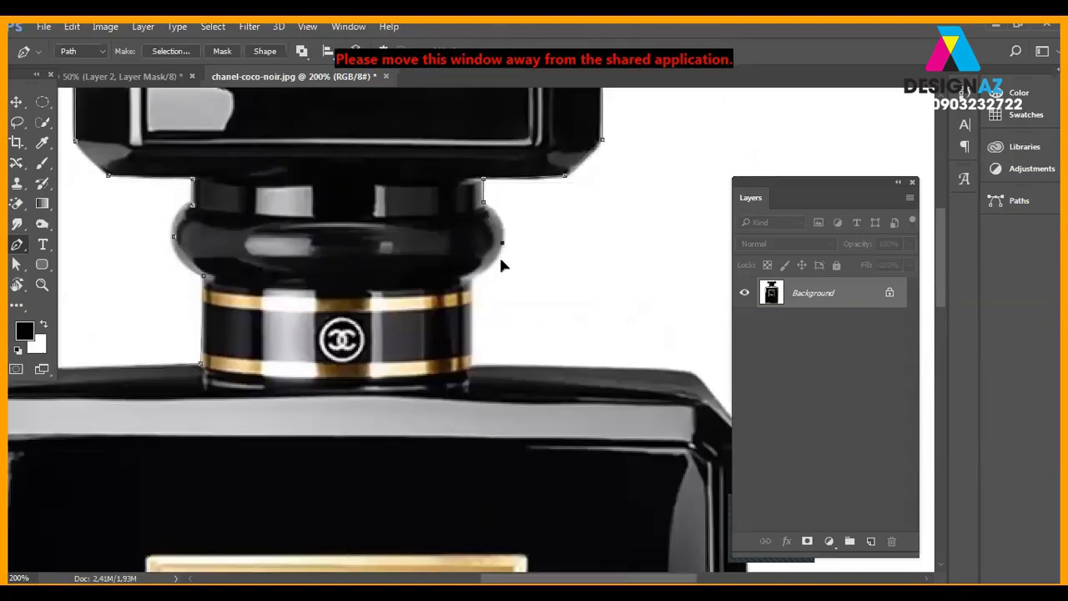
{"action": "left_click_drag", "start_coordinate": [501, 277], "coordinate": [501, 275]}
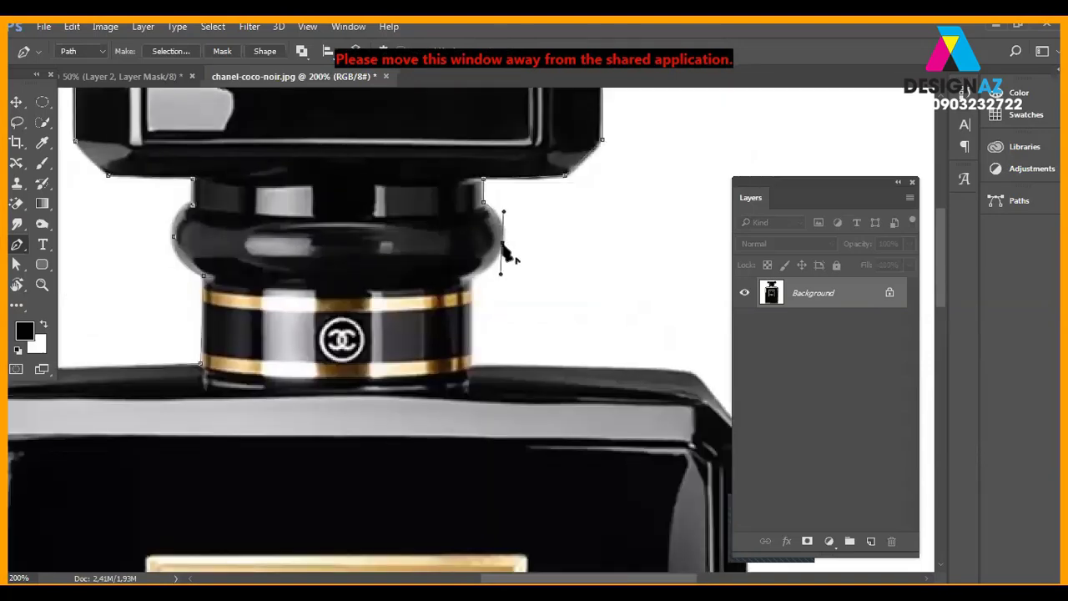
{"action": "left_click", "coordinate": [469, 276]}
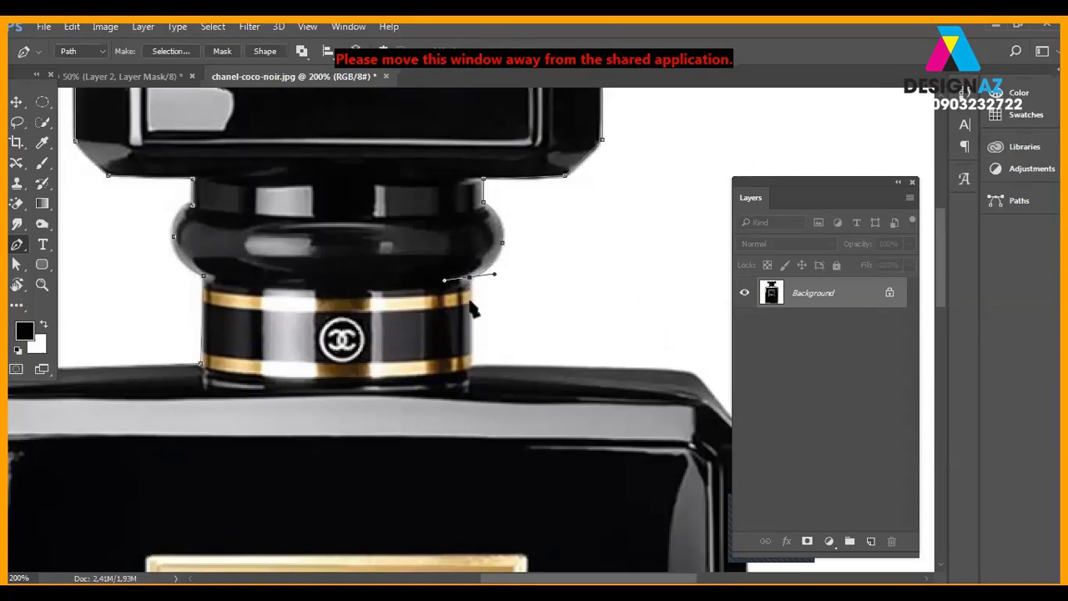
{"action": "left_click", "coordinate": [469, 364]}
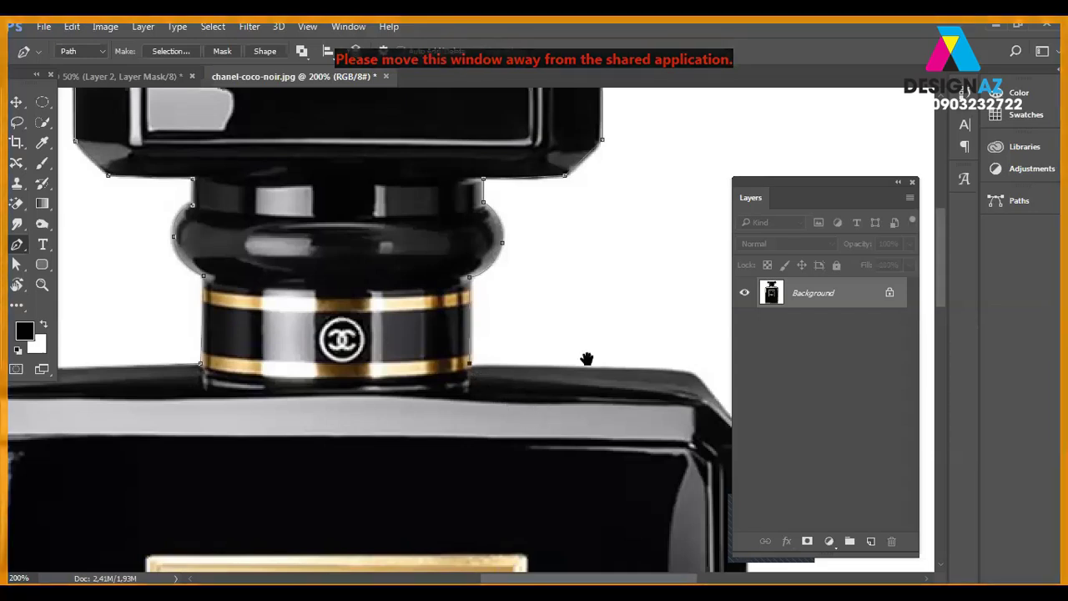
{"action": "left_click_drag", "start_coordinate": [587, 358], "coordinate": [554, 305]}
{"action": "left_click", "coordinate": [634, 298]}
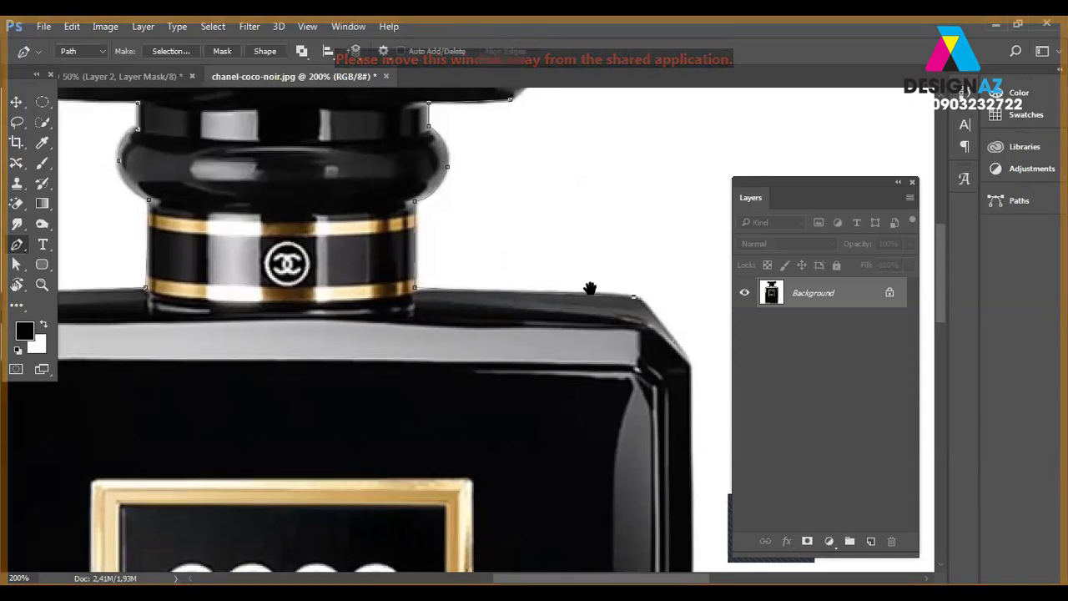
{"action": "left_click_drag", "start_coordinate": [682, 367], "coordinate": [589, 289]}
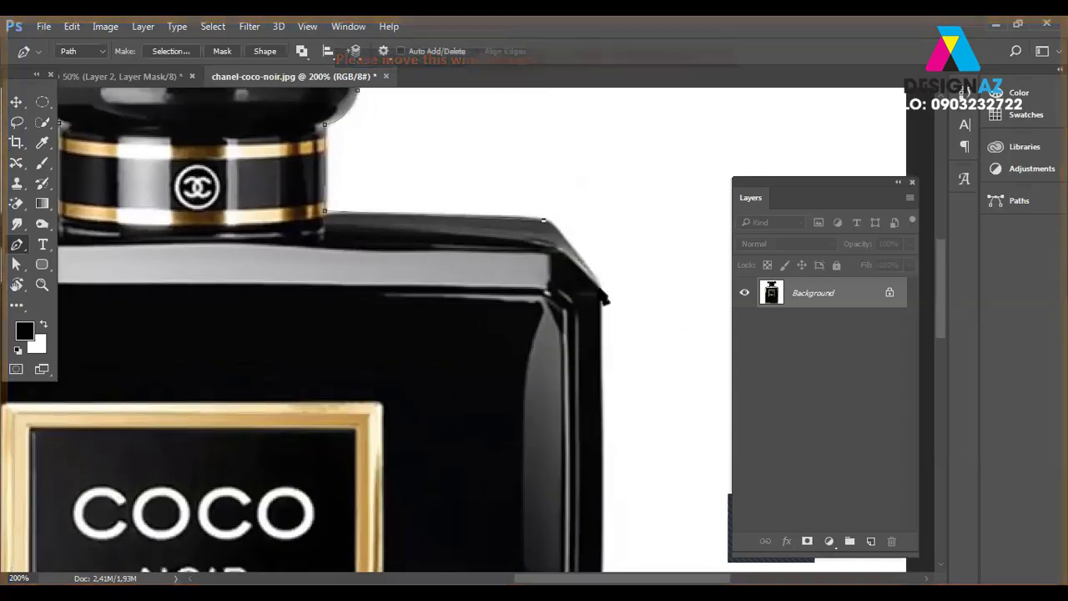
{"action": "left_click", "coordinate": [599, 289]}
{"action": "scroll", "coordinate": [588, 251], "scroll_direction": "down", "scroll_amount": 4}
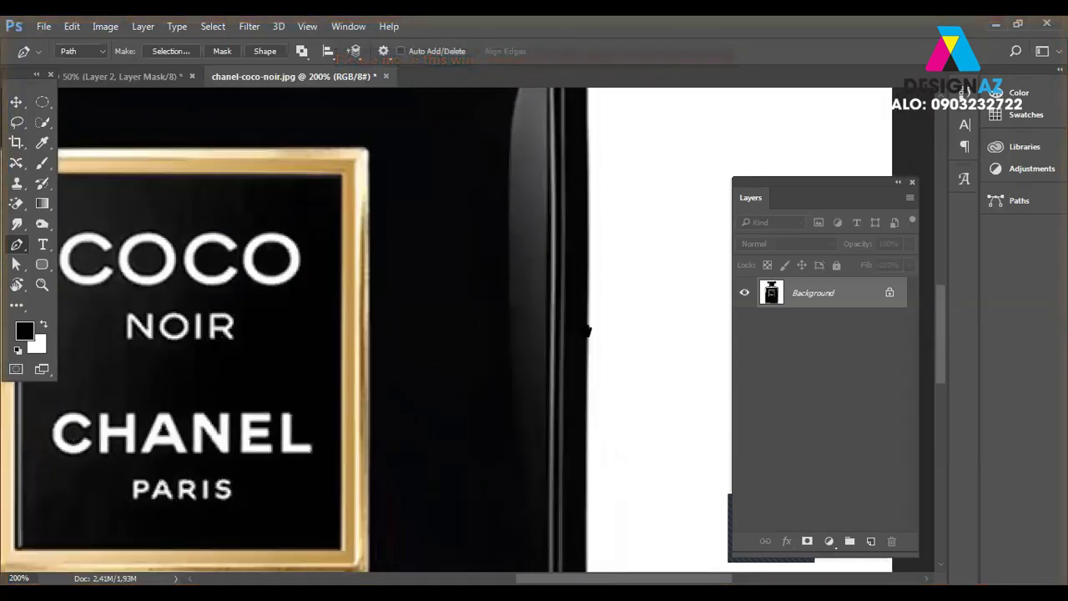
{"action": "scroll", "coordinate": [584, 329], "scroll_direction": "down", "scroll_amount": 4}
{"action": "scroll", "coordinate": [561, 362], "scroll_direction": "down", "scroll_amount": 3}
{"action": "left_click_drag", "start_coordinate": [561, 362], "coordinate": [558, 365]}
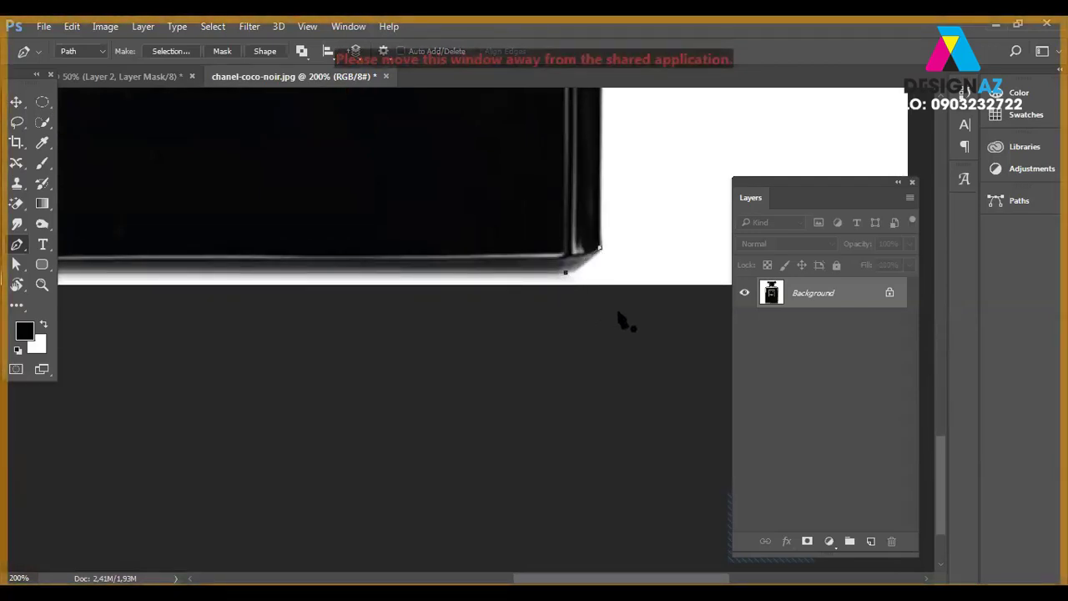
{"action": "key", "text": "ctrl+0"}
Load the bottle path as a selection, remove the bottle, and close chanel-coco-noir.jpg without saving.
{"action": "key", "text": "ctrl+minus"}
{"action": "key", "text": "ctrl+minus"}
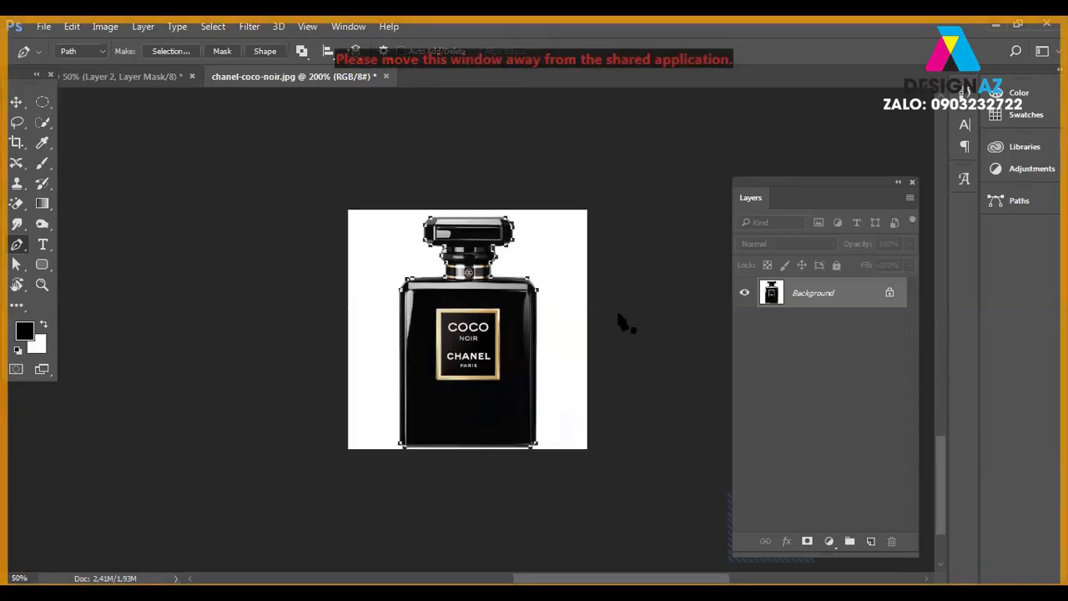
{"action": "key", "text": "ctrl+Return"}
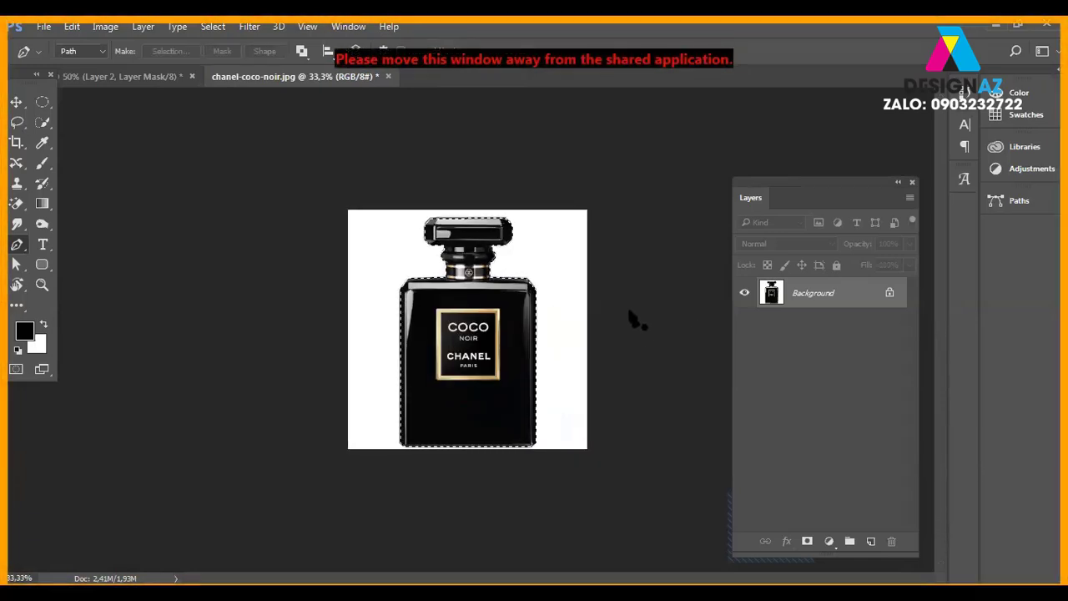
{"action": "key", "text": "ctrl+BackSpace"}
{"action": "key", "text": "ctrl+d"}
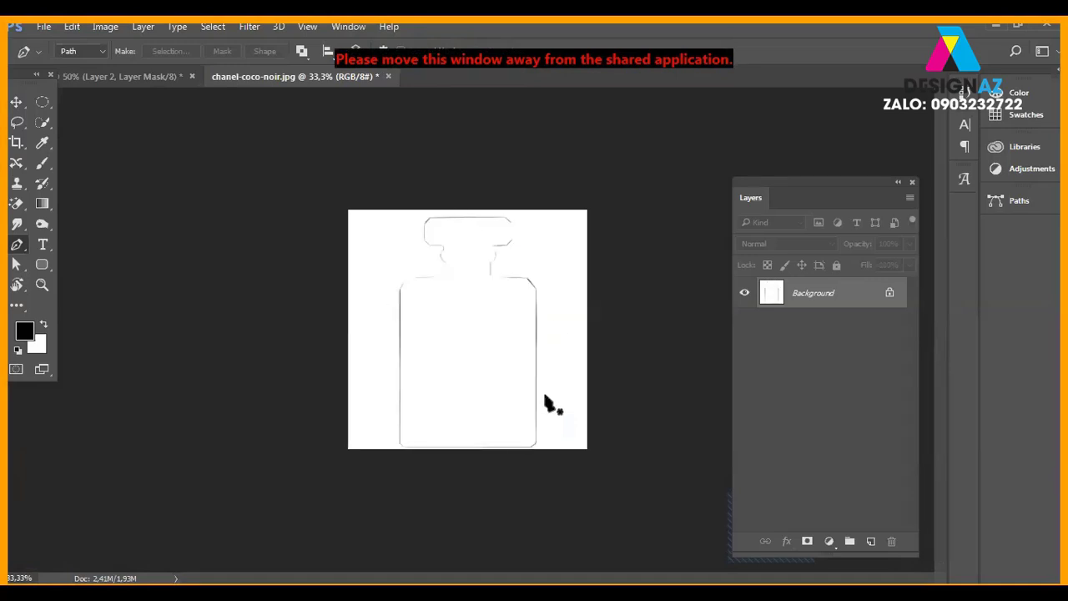
{"action": "left_click", "coordinate": [388, 76]}
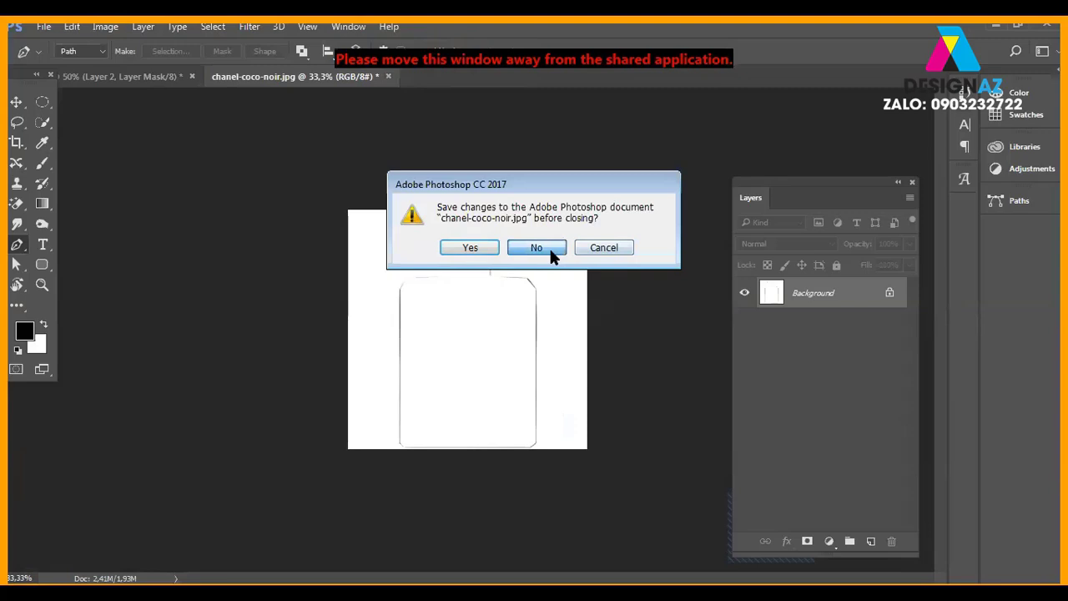
{"action": "left_click", "coordinate": [553, 243]}
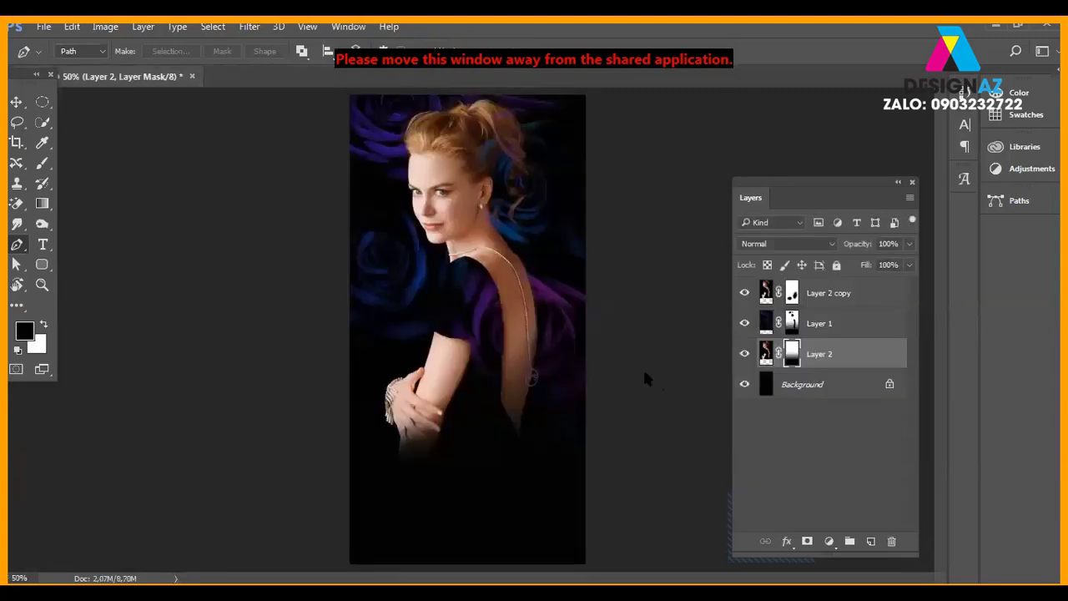
Paste the bottle as Layer 3, bring it to the top, and scale it to about 39%.
{"action": "key", "text": "ctrl+v"}
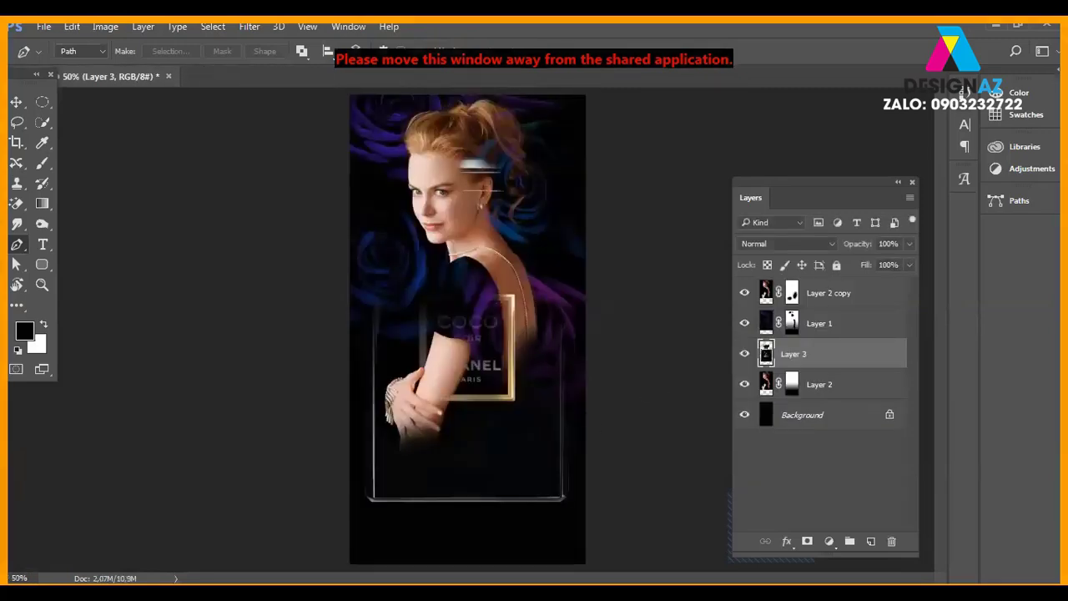
{"action": "key", "text": "ctrl+shift+bracketright"}
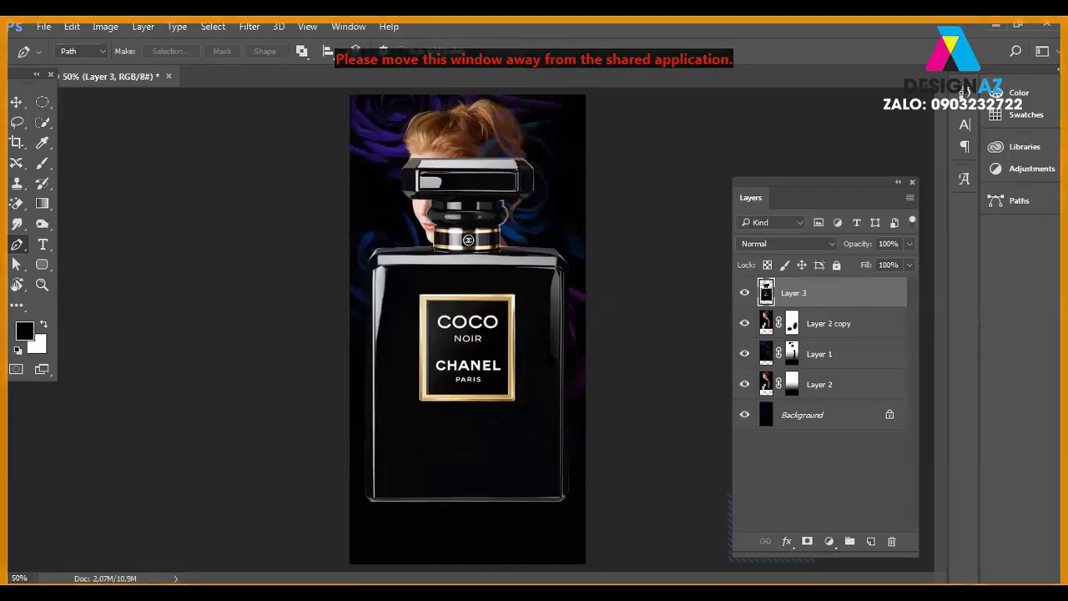
{"action": "key", "text": "ctrl+t"}
{"action": "left_click_drag", "start_coordinate": [579, 161], "coordinate": [514, 249]}
{"action": "left_click_drag", "start_coordinate": [487, 359], "coordinate": [492, 419]}
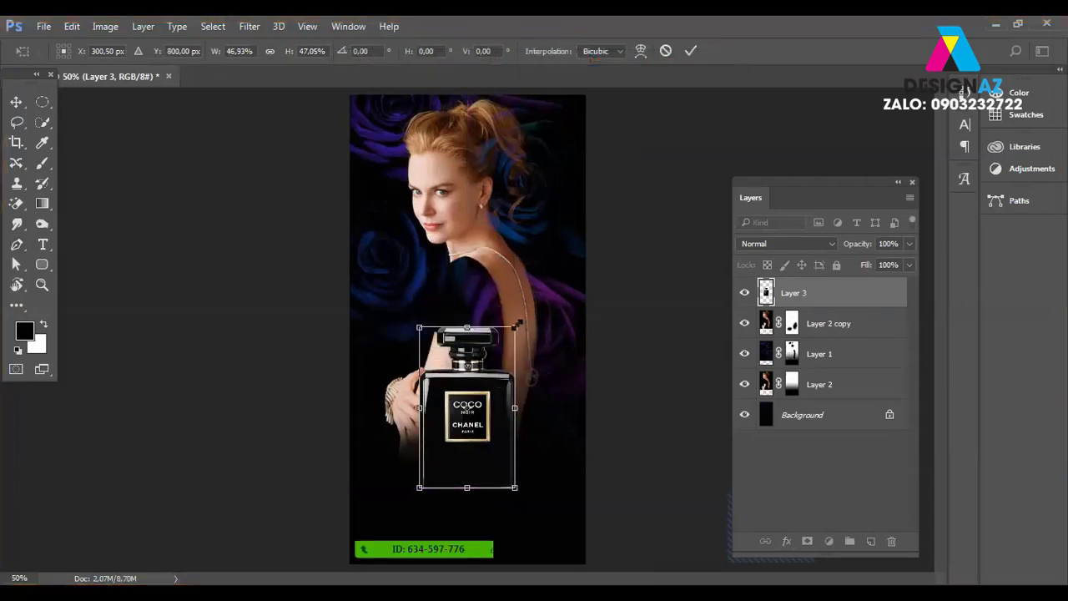
{"action": "mouse_move", "coordinate": [515, 327]}
{"action": "left_mouse_down"}
{"action": "mouse_move", "coordinate": [480, 376]}
{"action": "mouse_move", "coordinate": [503, 351]}
{"action": "left_mouse_up"}
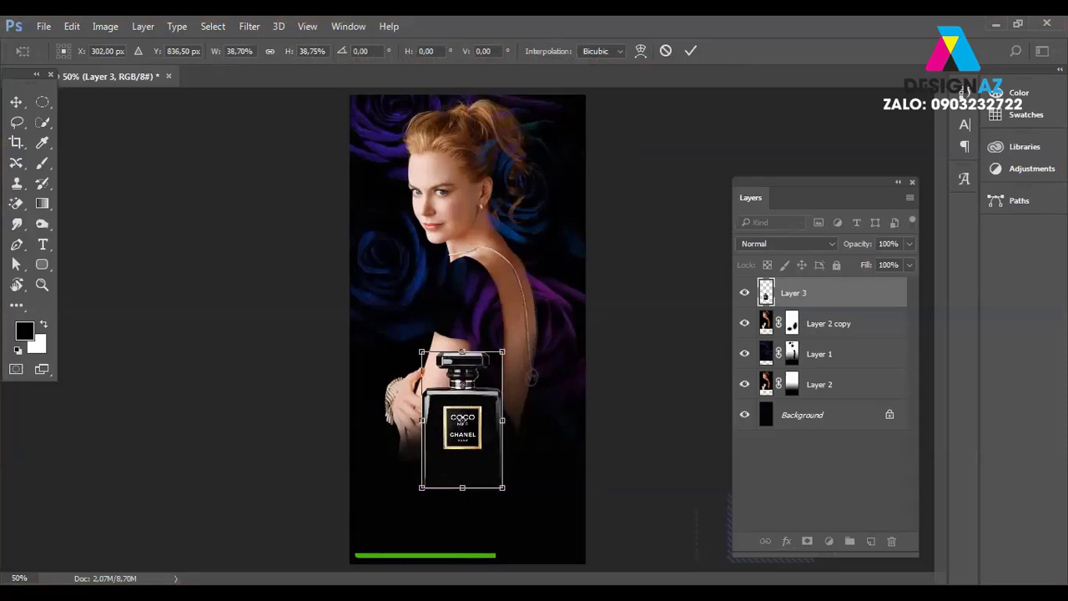
{"action": "key", "text": "Return"}
{"action": "key", "text": "ctrl+minus"}
{"action": "key", "text": "p"}
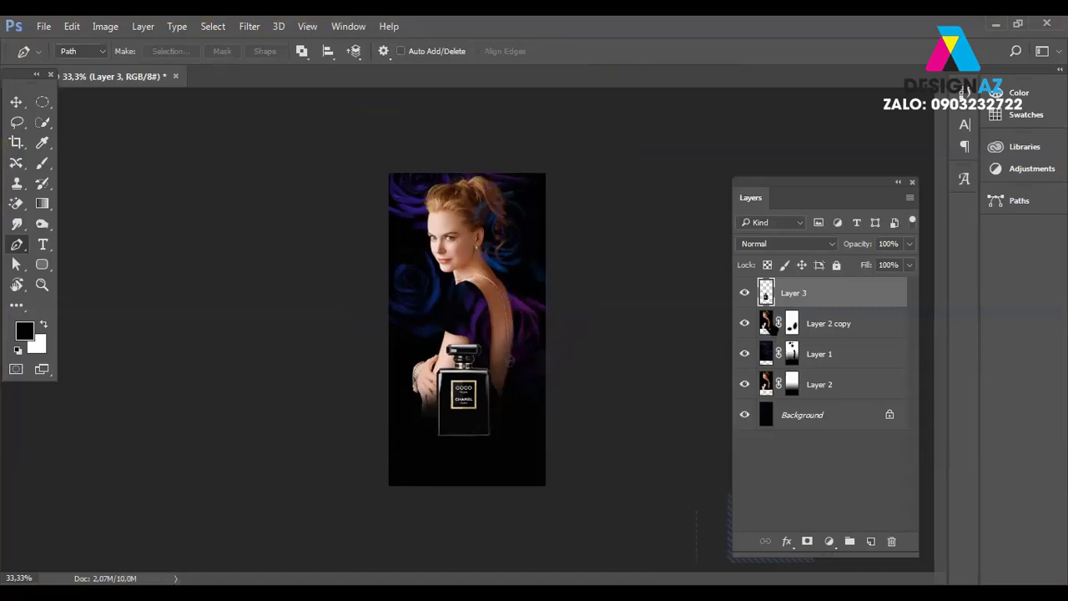
Select Layer 2 copy, then Ctrl-click Layer 2 to add it to the selection.
{"action": "left_click", "coordinate": [837, 323]}
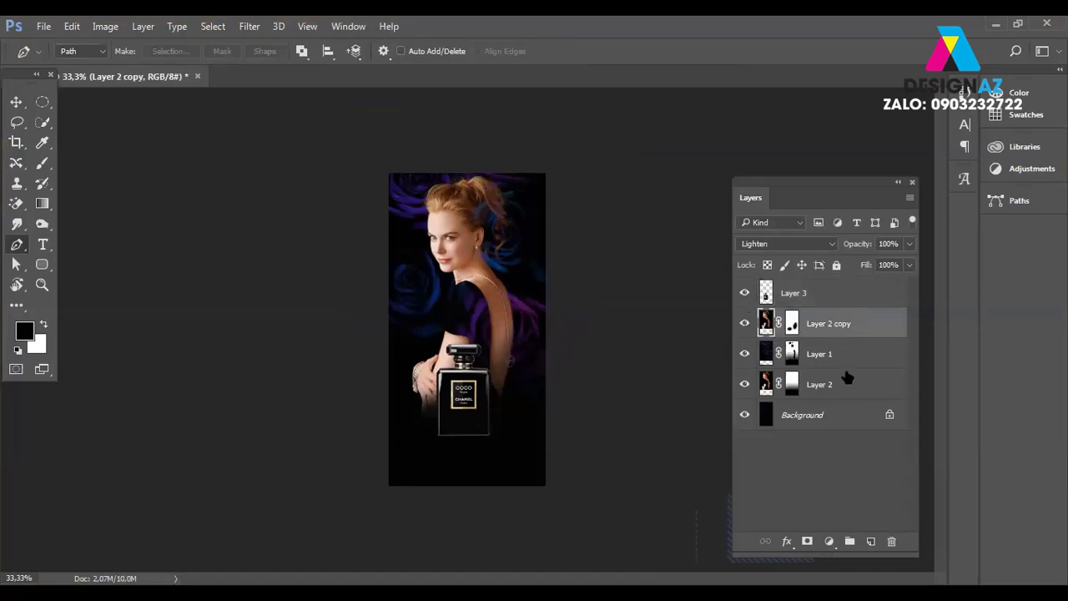
{"action": "left_click", "coordinate": [843, 384], "text": "ctrl"}
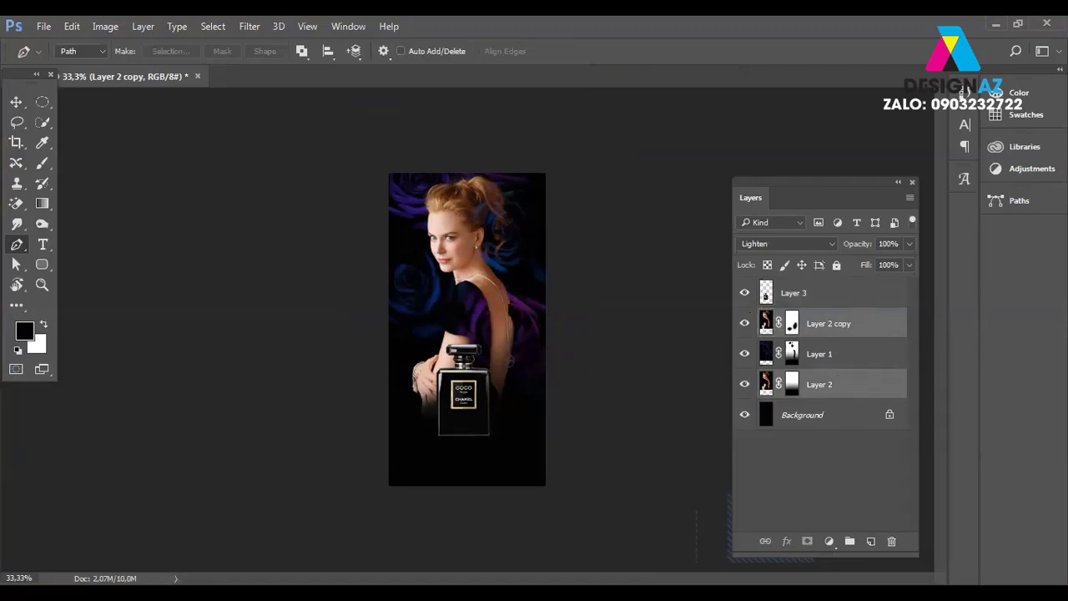
Scale both woman layers to 88.8%, move them up, and zoom the poster to 50%.
{"action": "key", "text": "ctrl+t"}
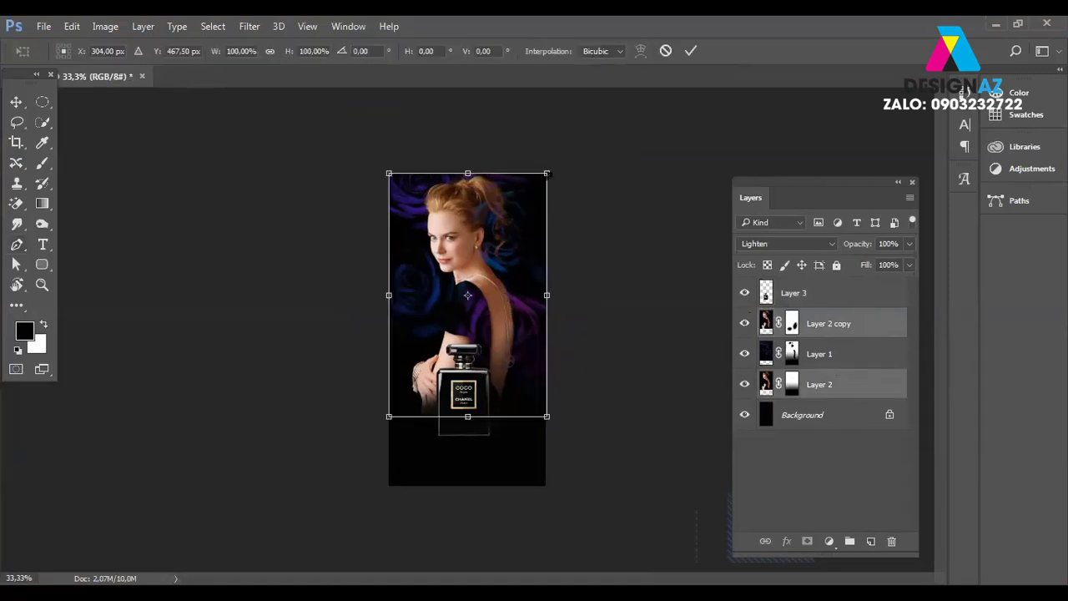
{"action": "left_click_drag", "start_coordinate": [547, 174], "coordinate": [537, 187]}
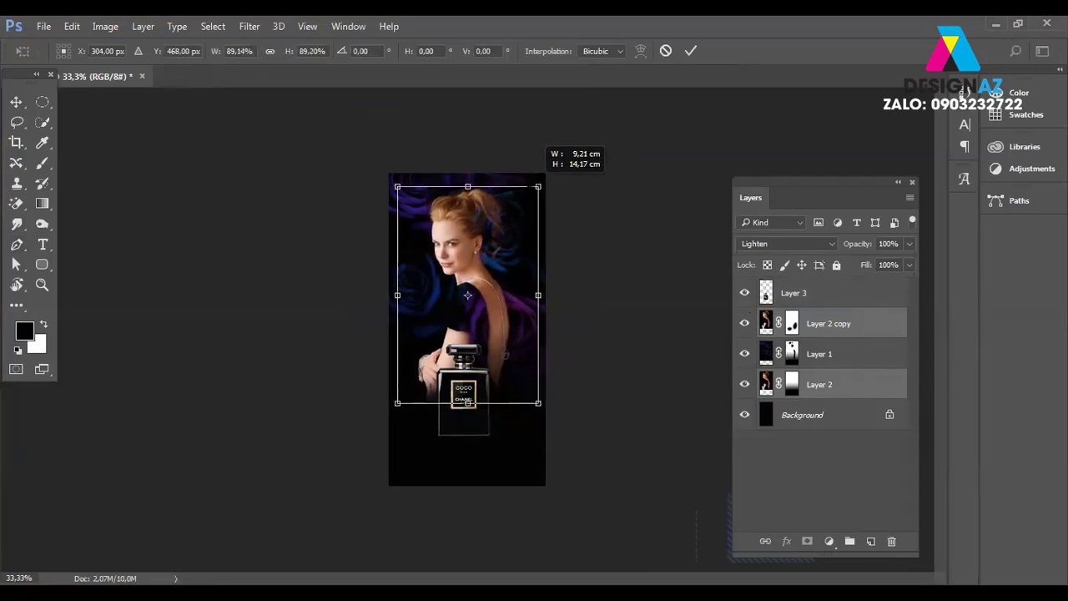
{"action": "left_click_drag", "start_coordinate": [537, 187], "coordinate": [537, 186]}
{"action": "left_click_drag", "start_coordinate": [491, 302], "coordinate": [492, 287]}
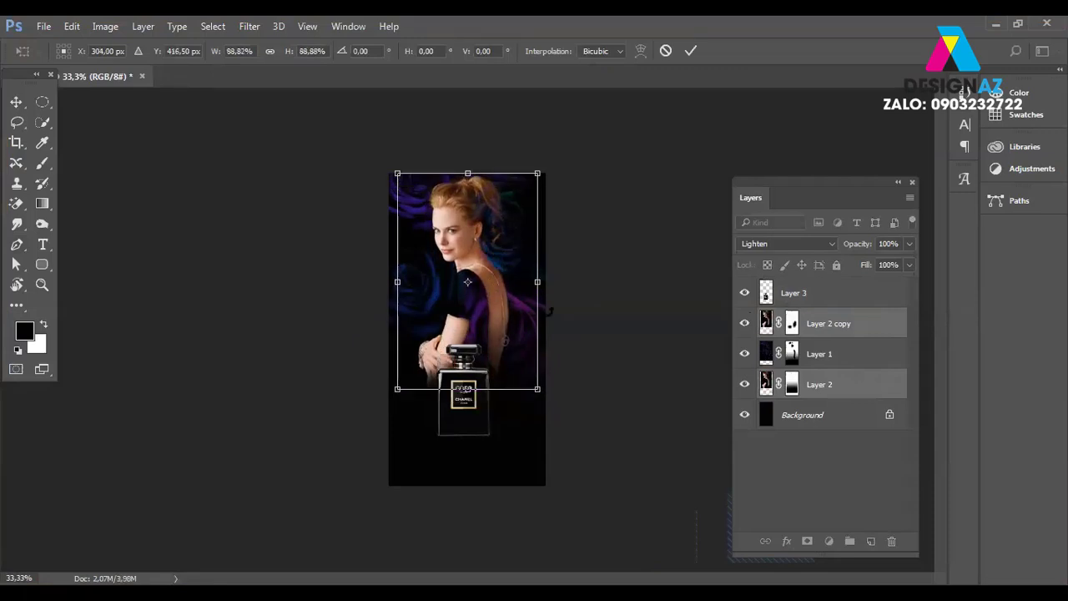
{"action": "key", "text": "Return"}
{"action": "key", "text": "p"}
{"action": "key", "text": "ctrl+plus"}
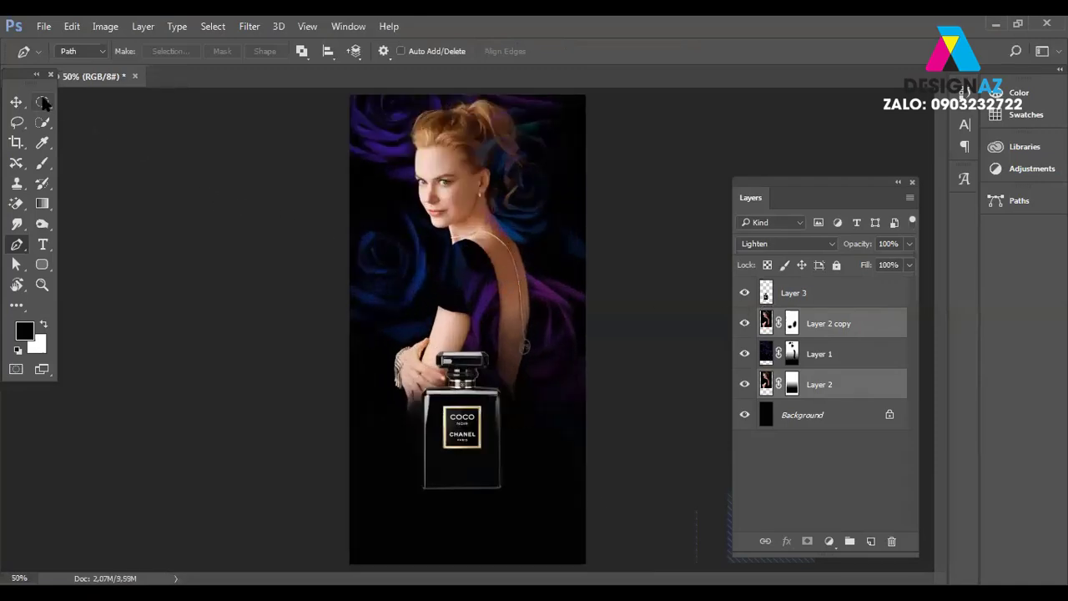
Nudge the woman layers slightly left with the Move tool.
{"action": "left_click", "coordinate": [16, 101]}
{"action": "left_click_drag", "start_coordinate": [473, 257], "coordinate": [462, 258]}
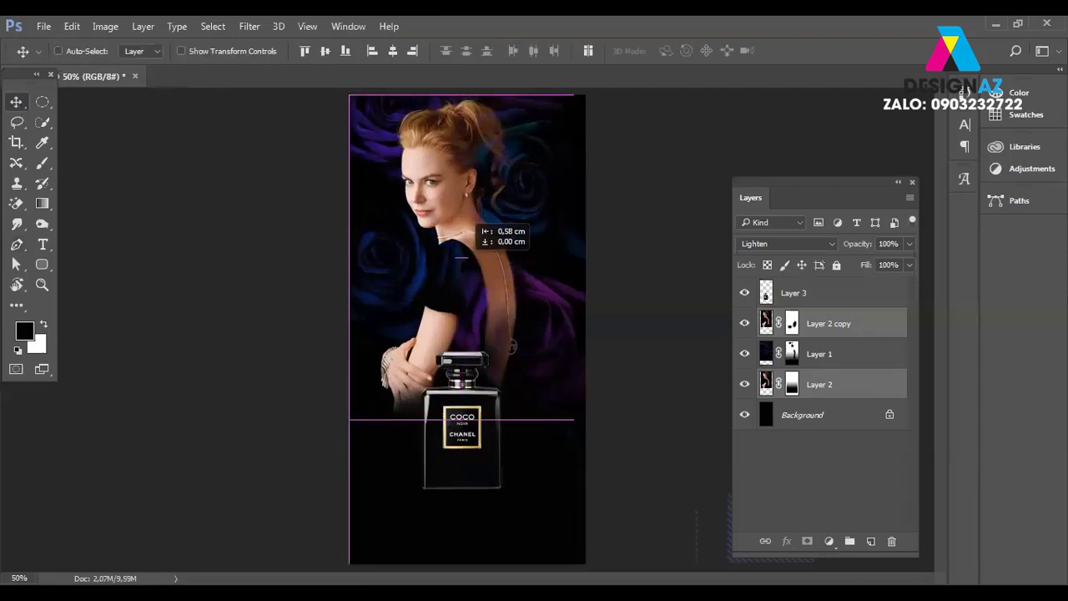
{"action": "left_click_drag", "start_coordinate": [462, 258], "coordinate": [462, 258]}
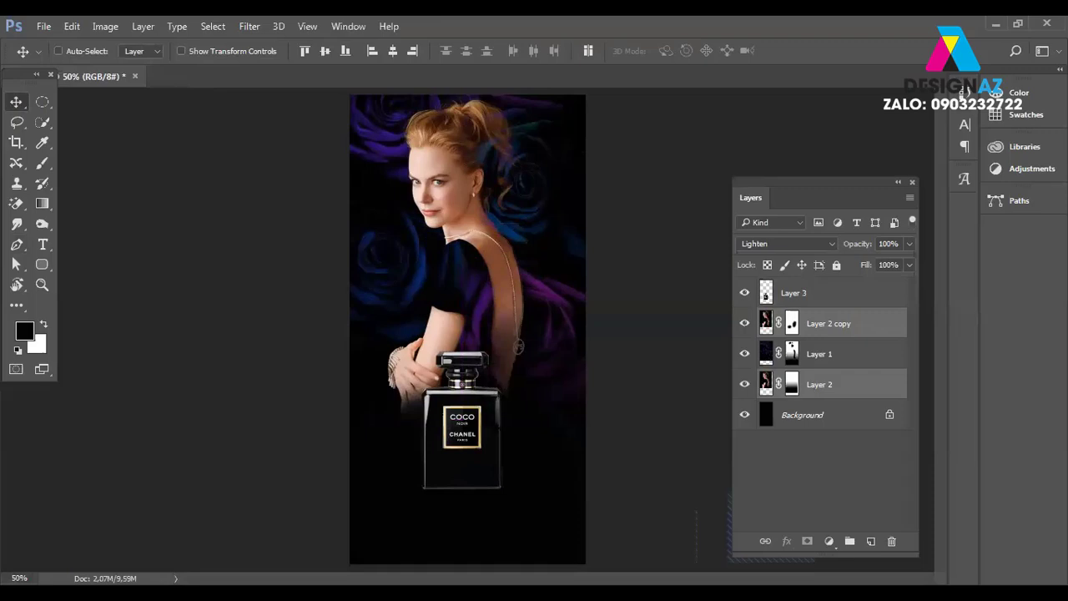
Pick Layer 3 from the canvas and move the perfume bottle higher on the poster.
{"action": "right_click", "coordinate": [480, 420]}
{"action": "left_click", "coordinate": [514, 421]}
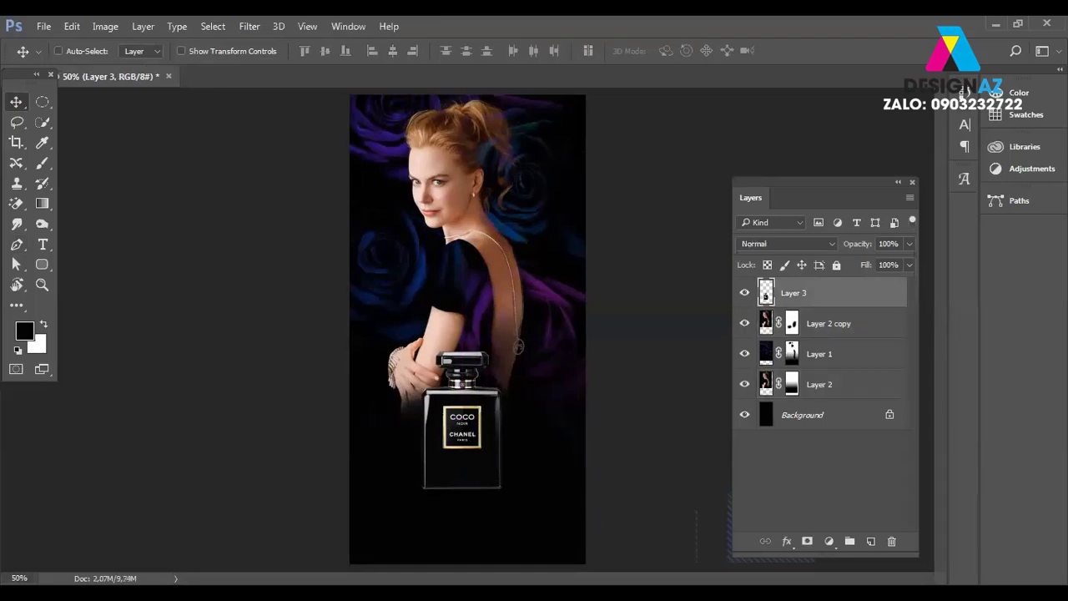
{"action": "left_click_drag", "start_coordinate": [494, 382], "coordinate": [492, 340]}
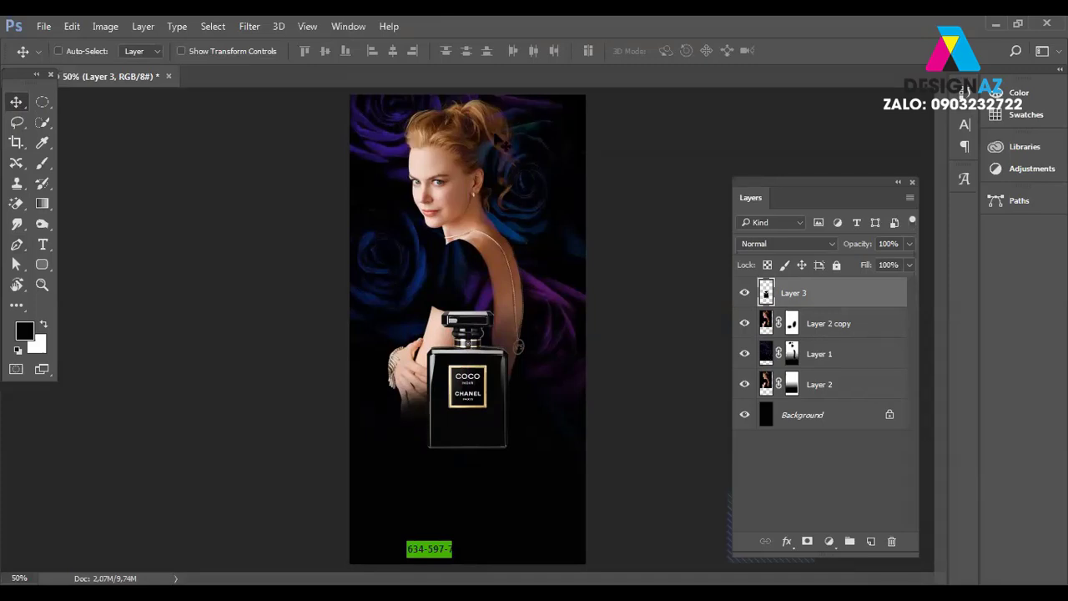
{"action": "right_click", "coordinate": [478, 359]}
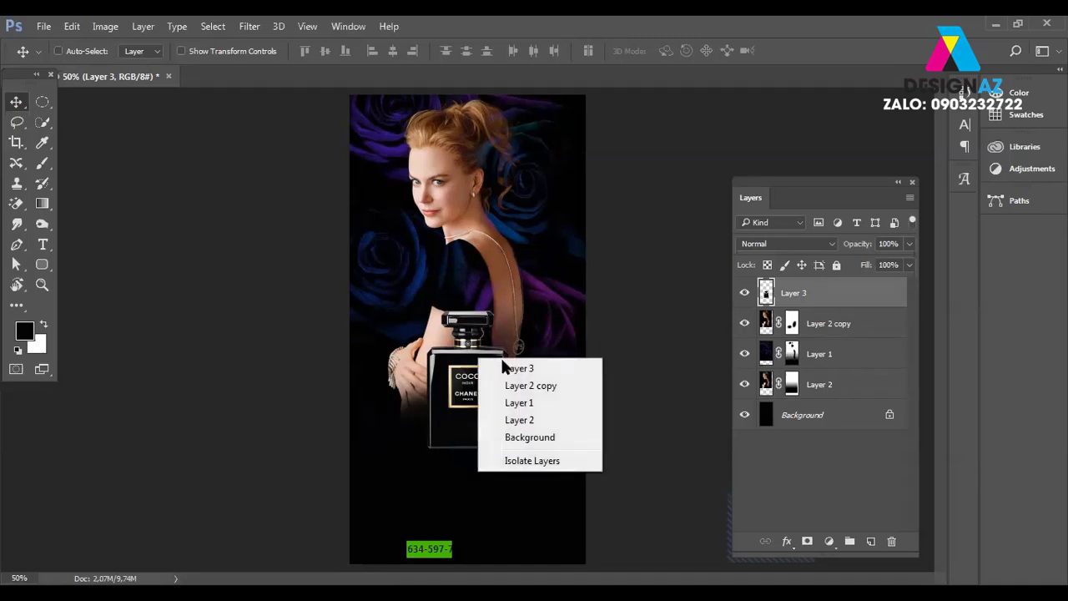
{"action": "left_click", "coordinate": [515, 367]}
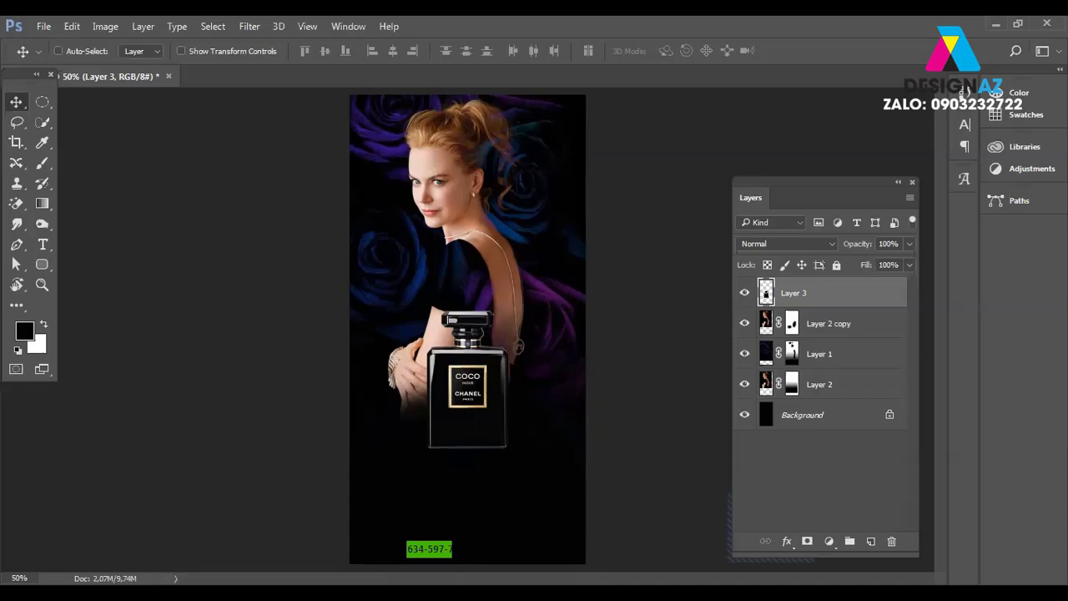
{"action": "left_click", "coordinate": [348, 27]}
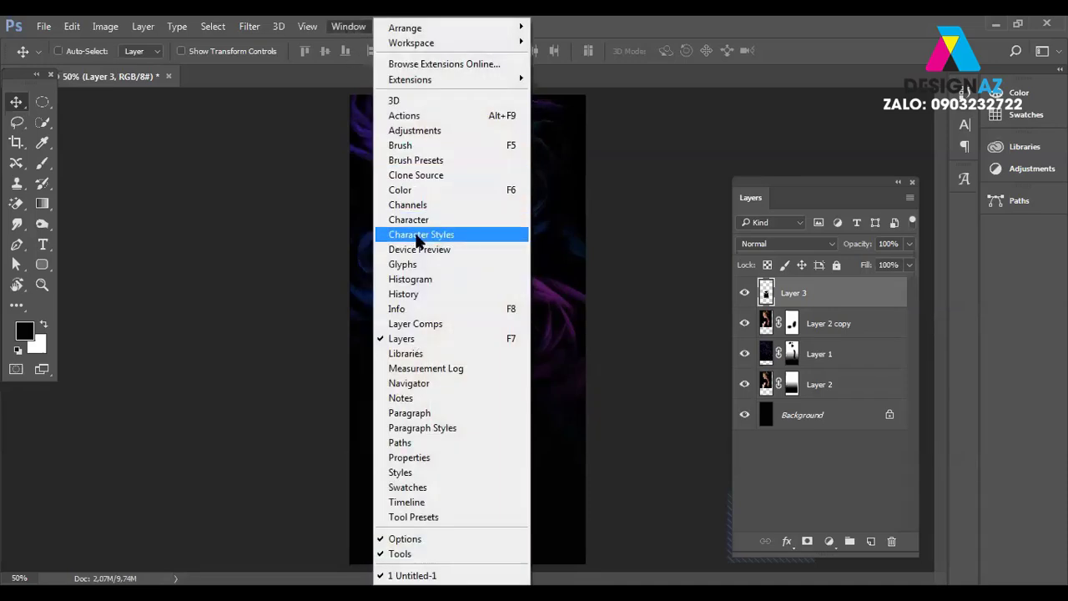
Compare the Red, Green and Blue channels, then load the Green channel as a selection.
{"action": "left_click", "coordinate": [409, 205]}
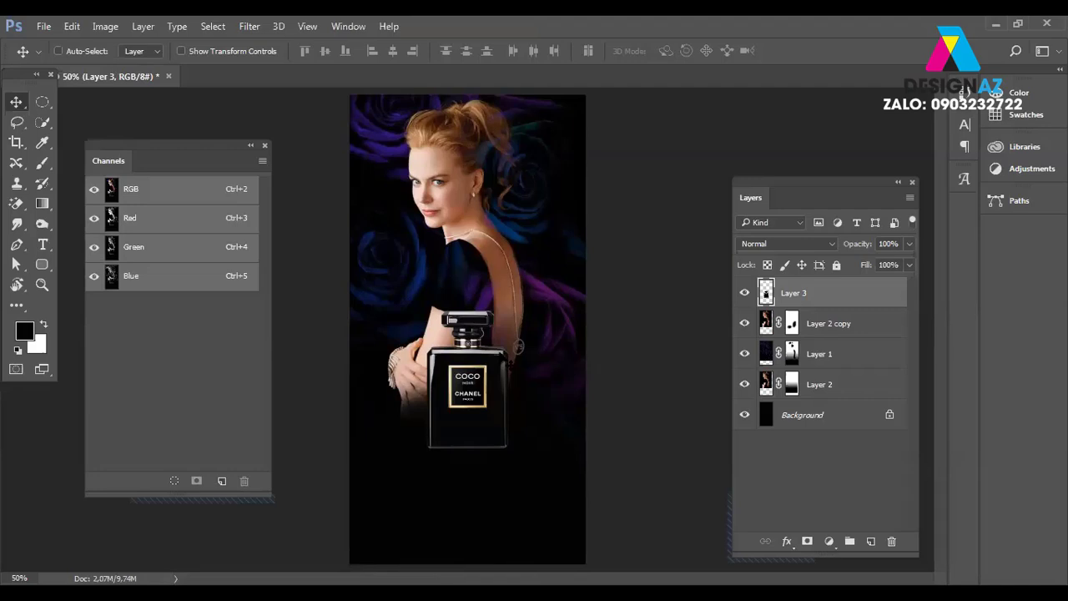
{"action": "left_click", "coordinate": [149, 283]}
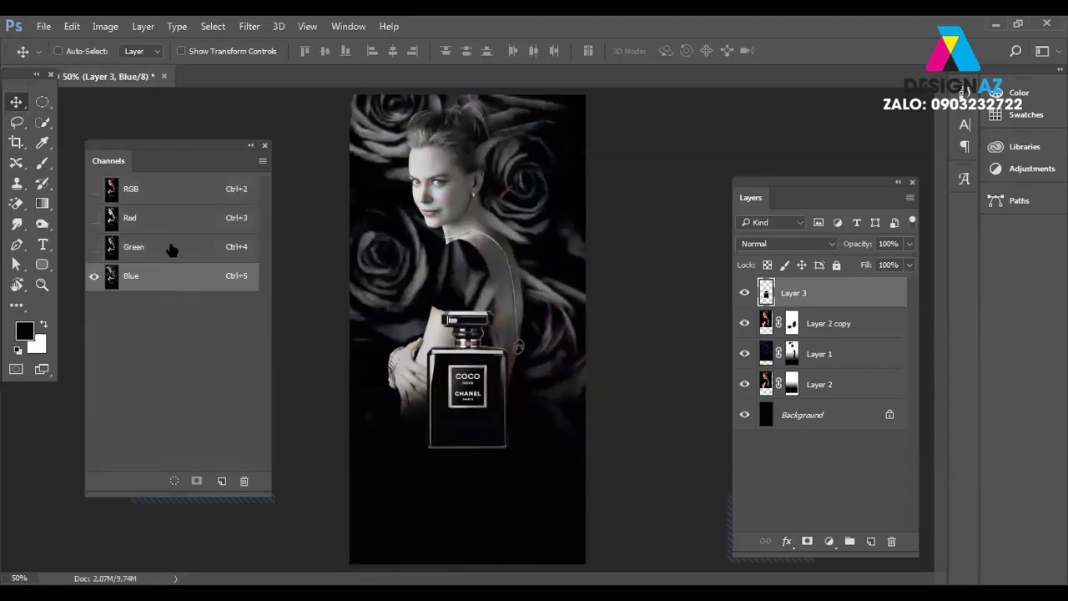
{"action": "left_click", "coordinate": [167, 247]}
{"action": "left_click", "coordinate": [160, 219]}
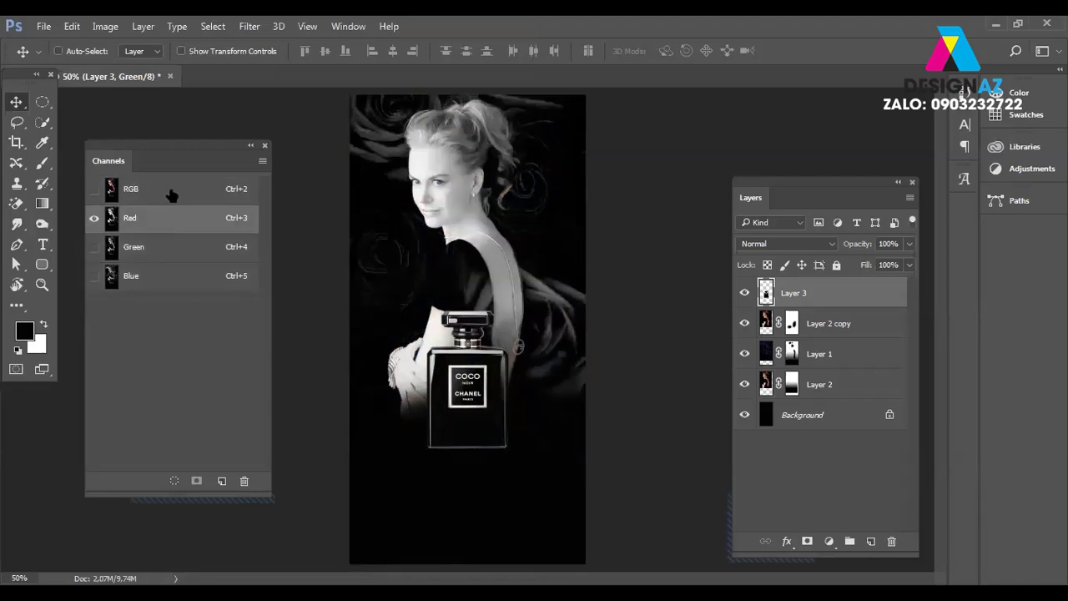
{"action": "left_click", "coordinate": [155, 247]}
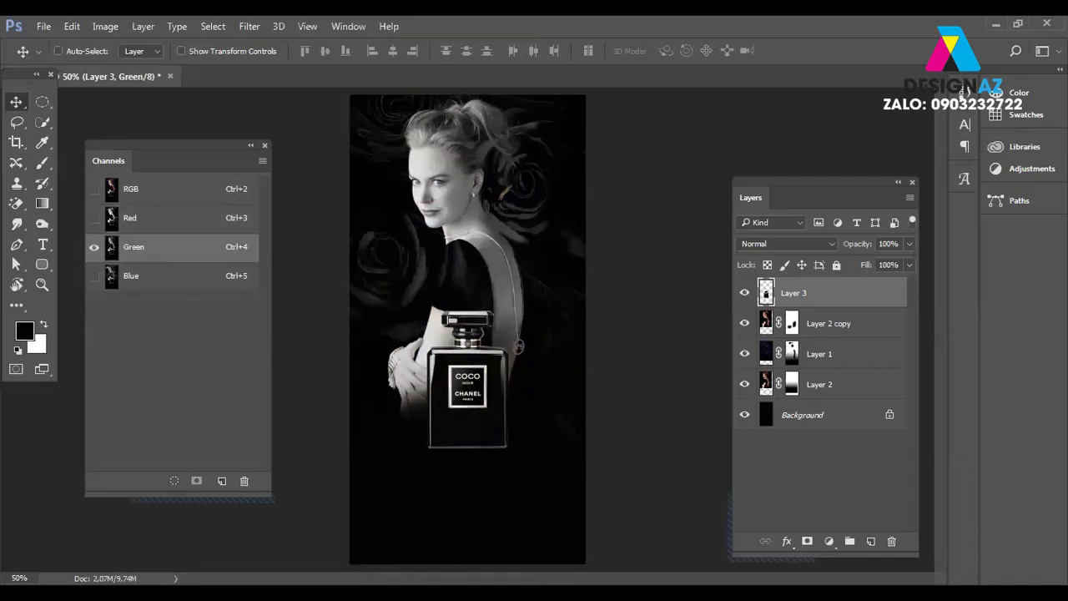
{"action": "left_click", "coordinate": [191, 288]}
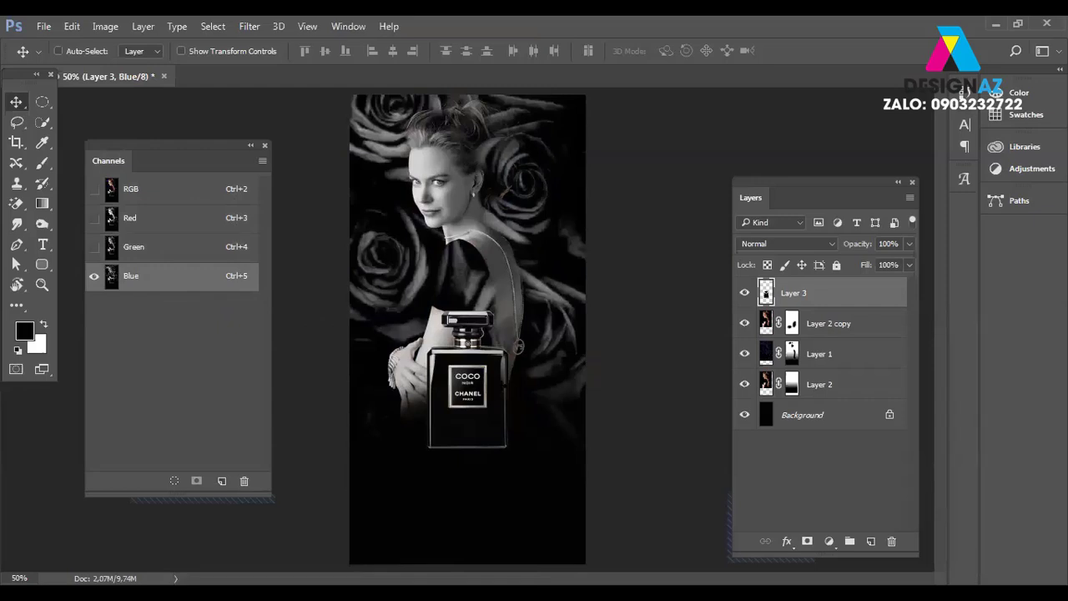
{"action": "left_click", "coordinate": [165, 250]}
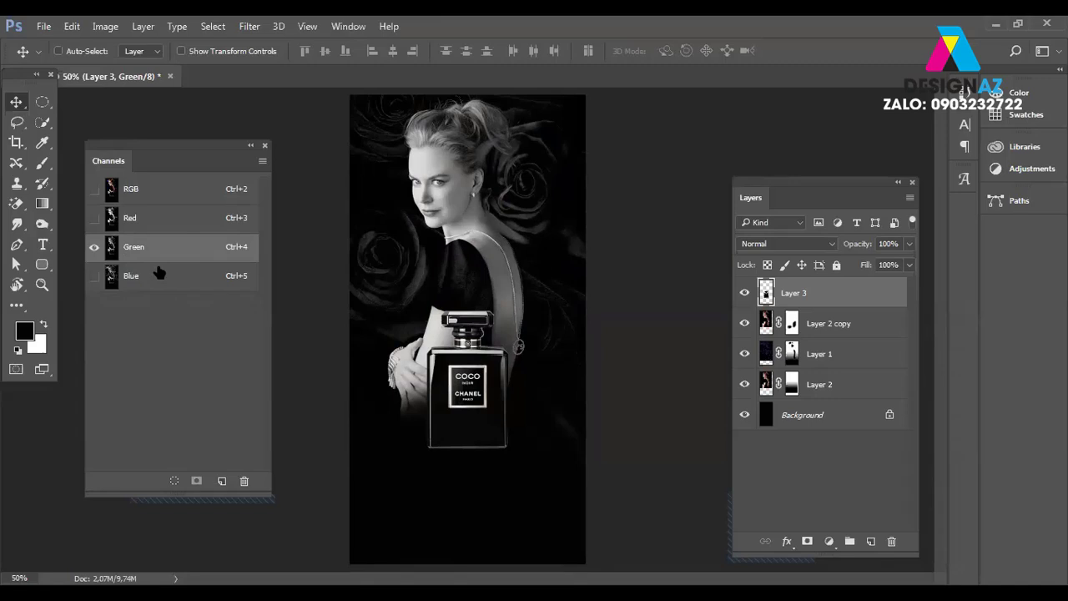
{"action": "key", "text": "ctrl"}
{"action": "left_click", "coordinate": [112, 252], "text": "ctrl"}
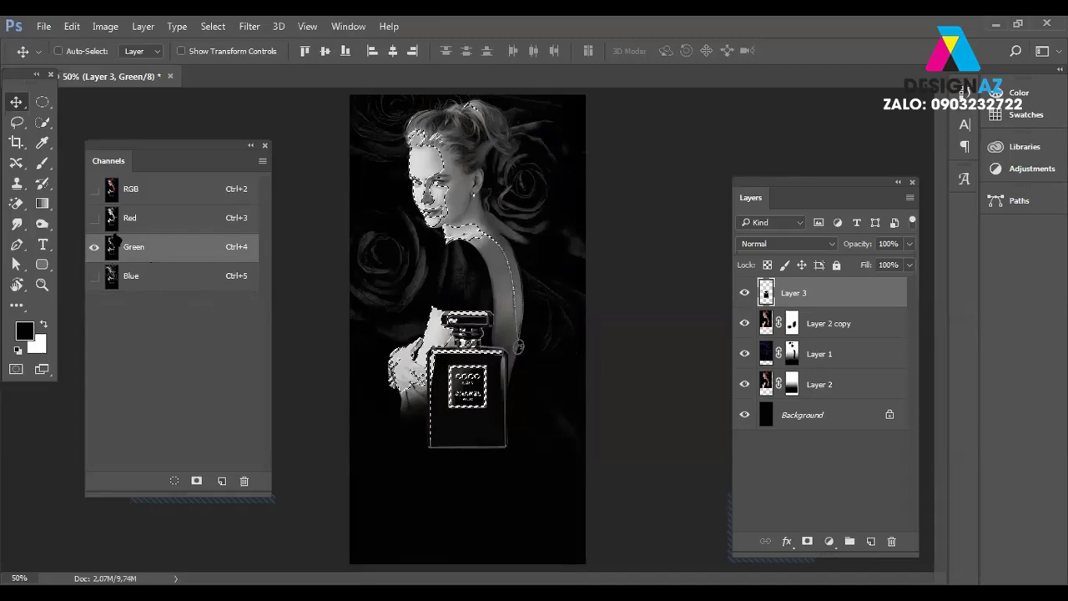
Return to the RGB composite and add a layer mask to Layer 3 from the Green-channel selection.
{"action": "left_click", "coordinate": [118, 193]}
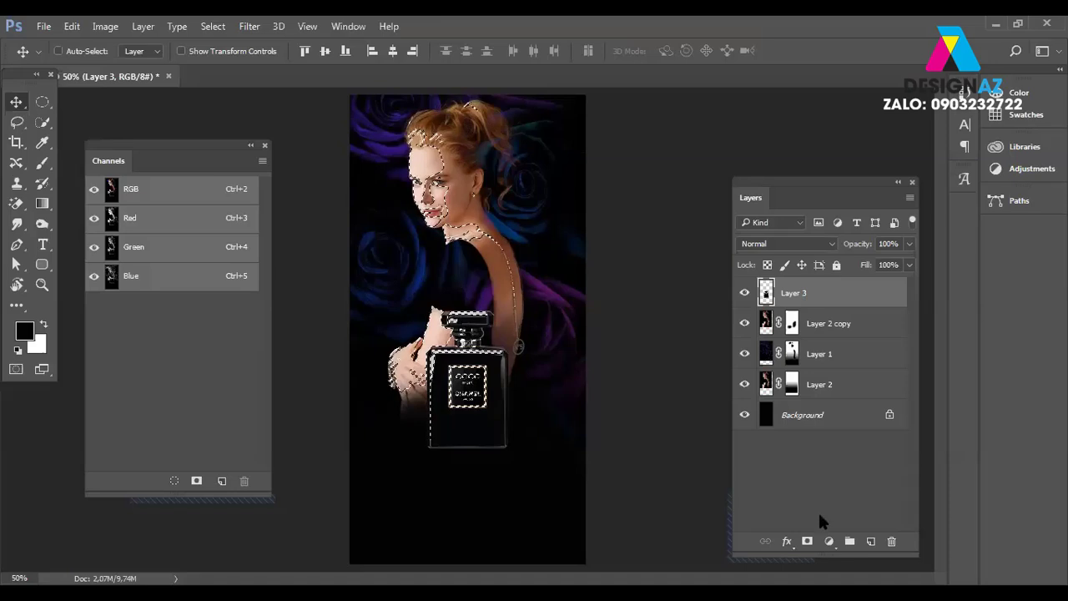
{"action": "left_click", "coordinate": [808, 541]}
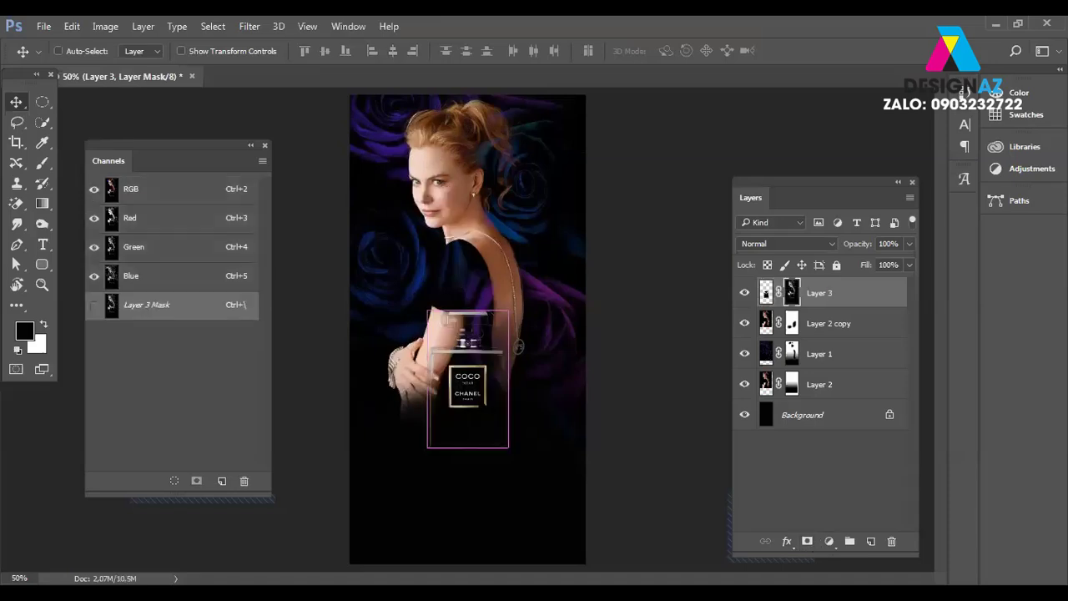
{"action": "key", "text": "ctrl+plus"}
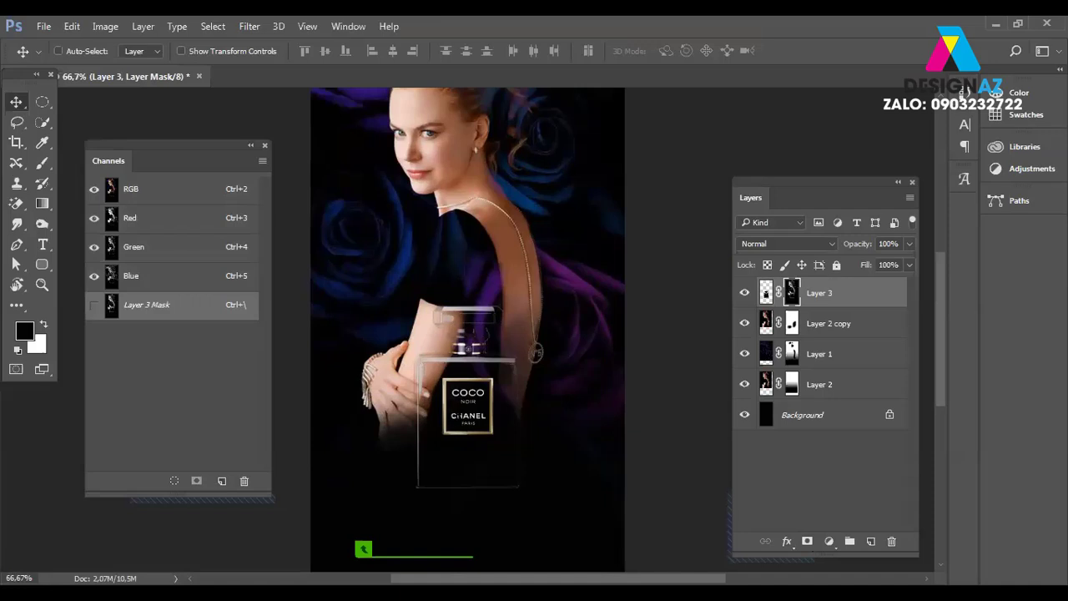
{"action": "key", "text": "b"}
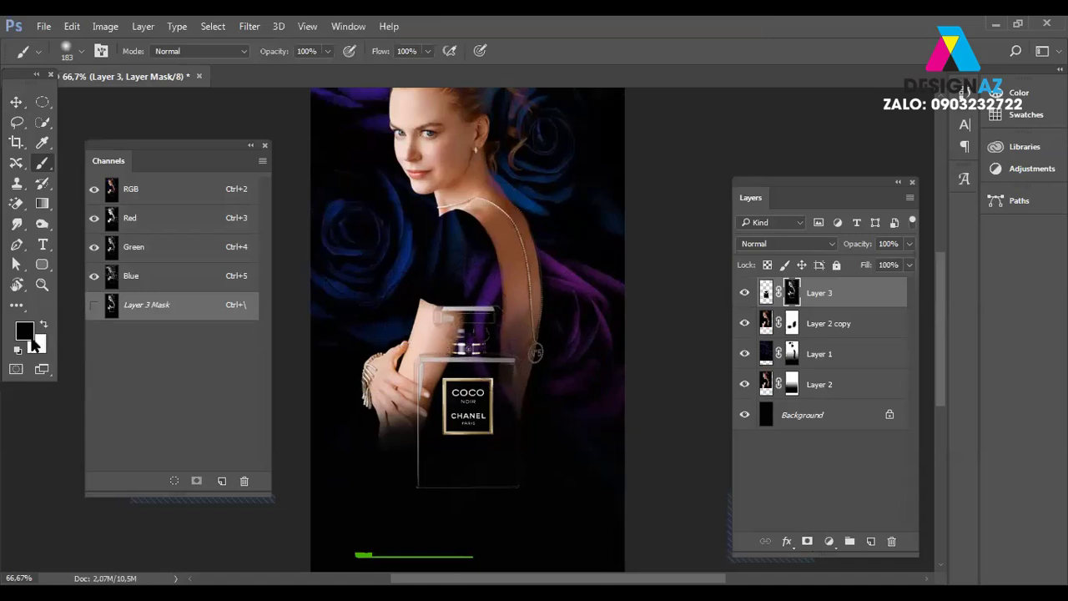
Paint white on Layer 3's mask with an 89 px brush to restore the bottle over the hand.
{"action": "left_click", "coordinate": [25, 332]}
{"action": "left_click", "coordinate": [605, 181]}
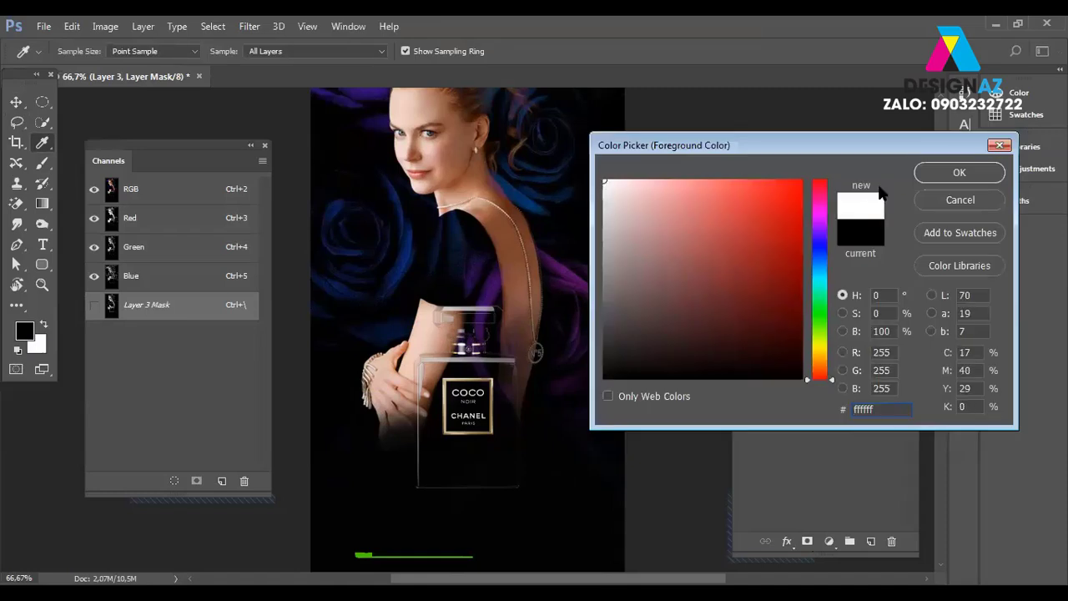
{"action": "left_click", "coordinate": [929, 175]}
{"action": "key", "text": "b"}
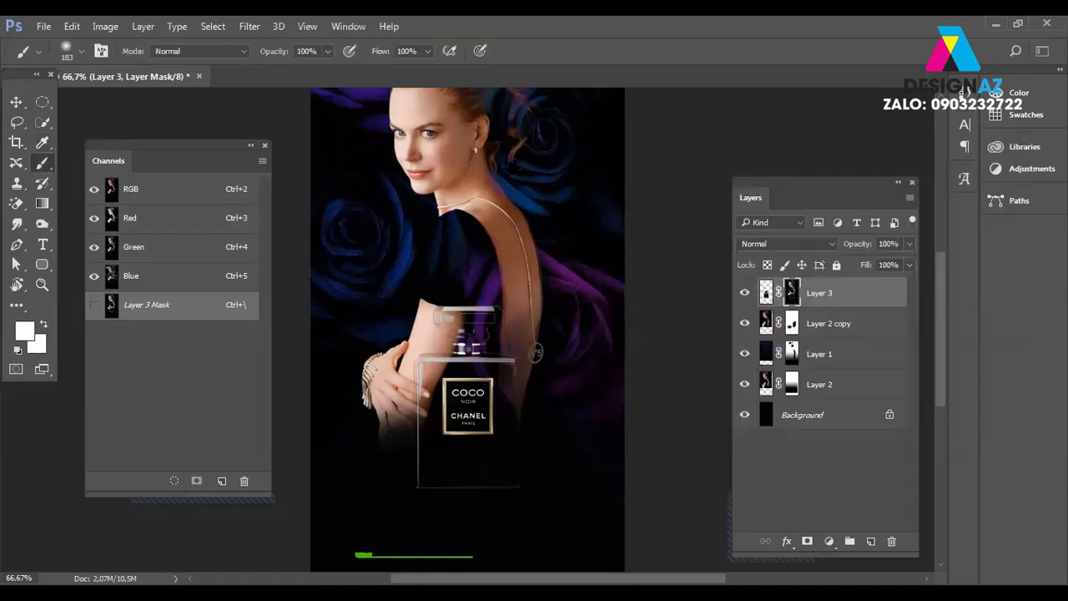
{"action": "right_click", "coordinate": [512, 168]}
{"action": "left_click_drag", "start_coordinate": [551, 132], "coordinate": [531, 142]}
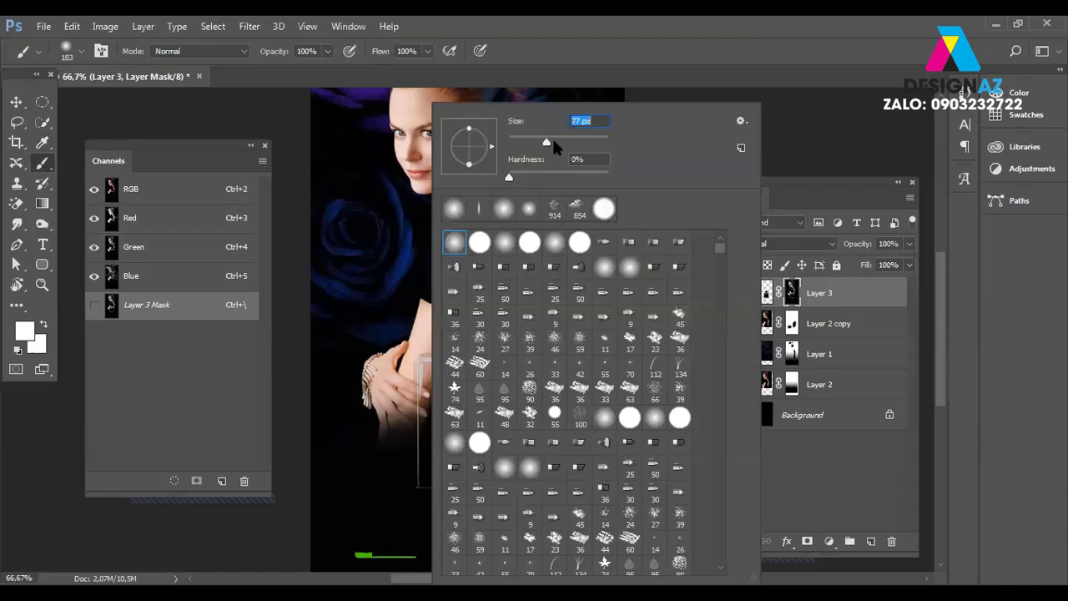
{"action": "left_click_drag", "start_coordinate": [551, 144], "coordinate": [553, 142]}
{"action": "key", "text": "Return"}
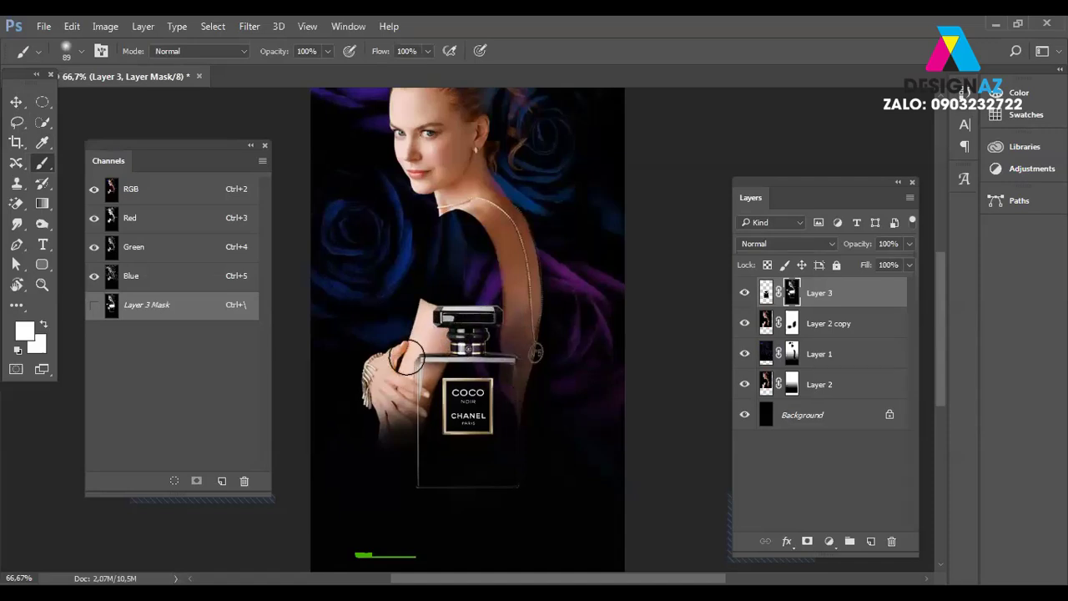
{"action": "left_click_drag", "start_coordinate": [405, 361], "coordinate": [404, 411]}
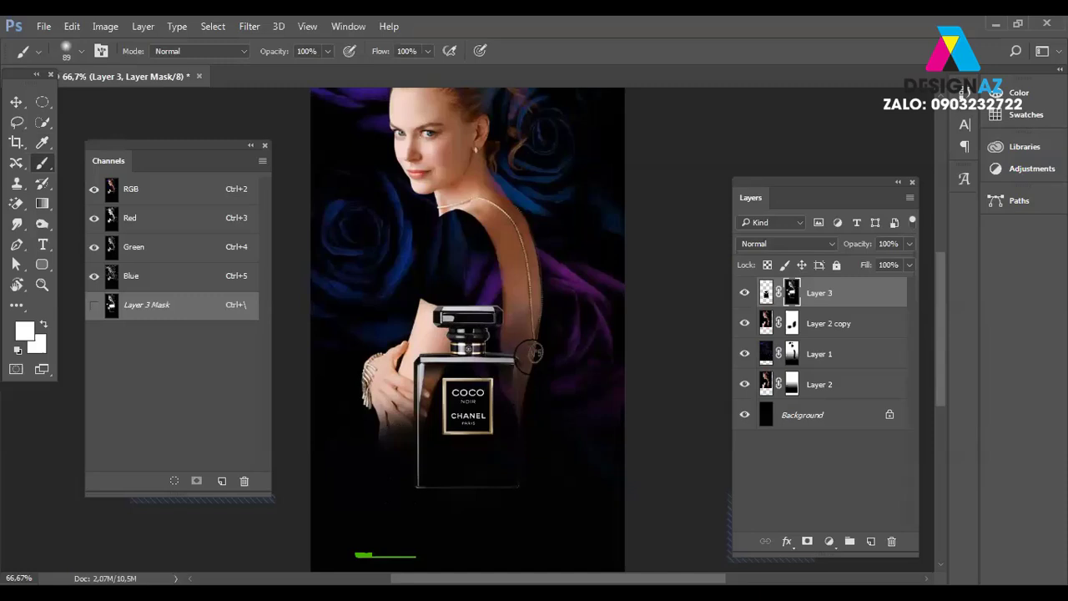
{"action": "mouse_move", "coordinate": [524, 354]}
{"action": "left_mouse_down"}
{"action": "mouse_move", "coordinate": [517, 484]}
{"action": "mouse_move", "coordinate": [426, 488]}
{"action": "left_mouse_up"}
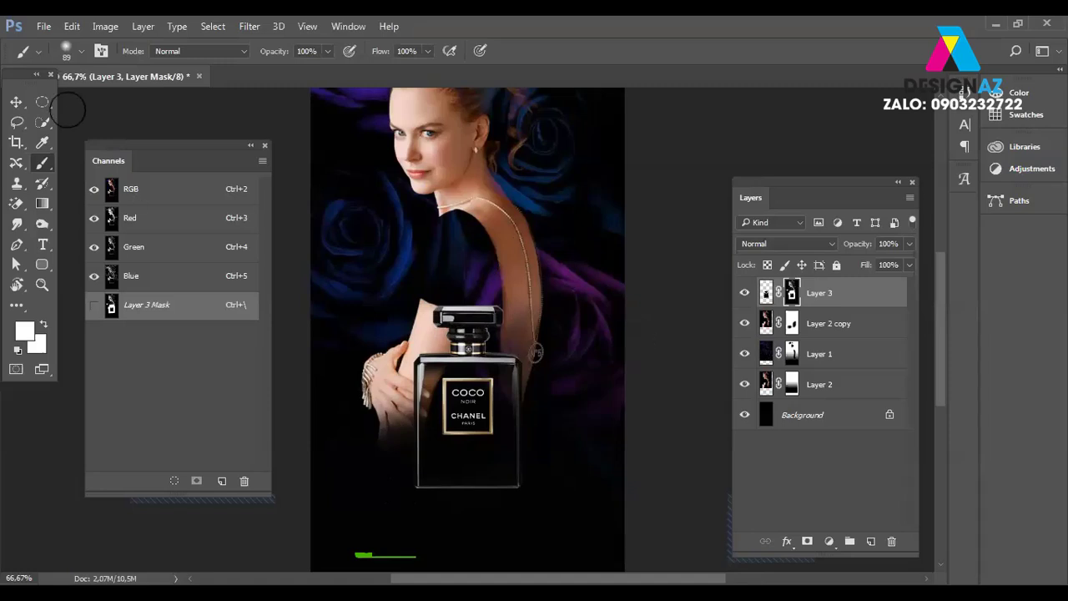
Target Layer 3's image, close the Channels panel, and nudge the bottle into place.
{"action": "left_click", "coordinate": [16, 102]}
{"action": "left_click", "coordinate": [766, 292]}
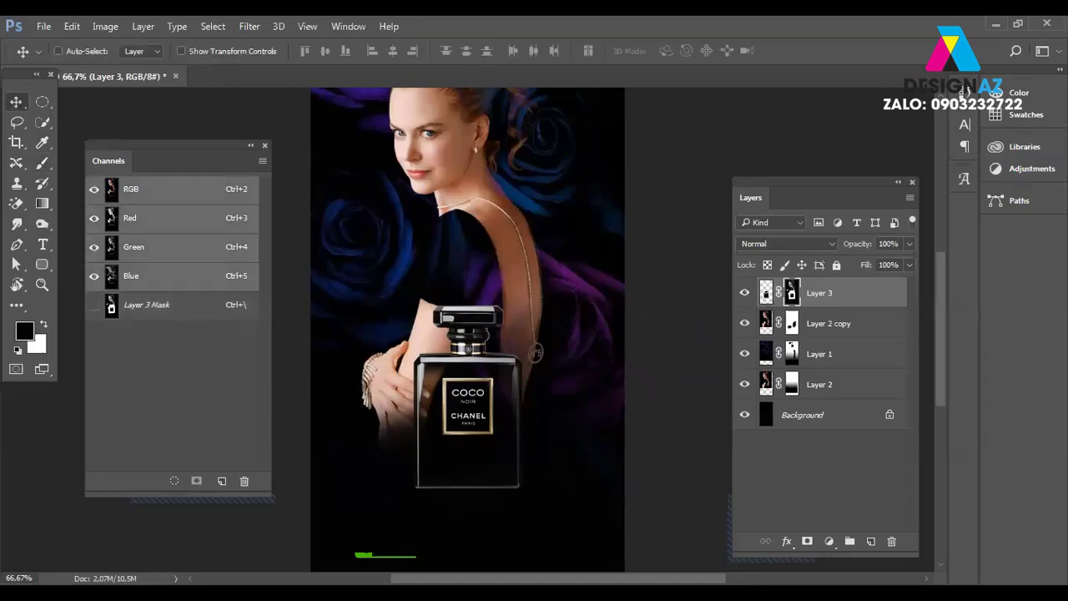
{"action": "left_click", "coordinate": [264, 146]}
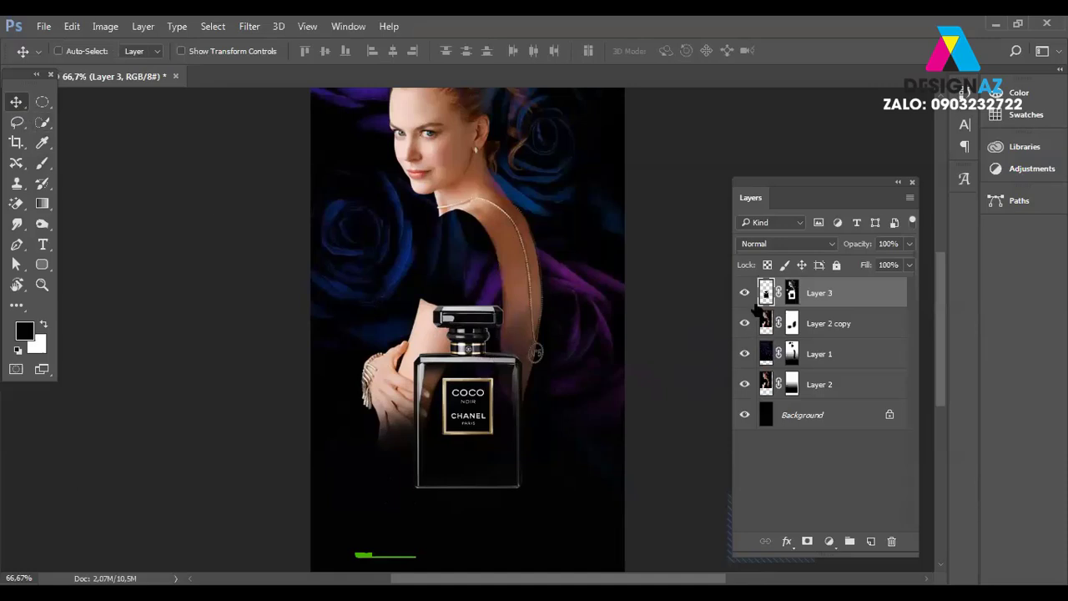
{"action": "left_click_drag", "start_coordinate": [473, 359], "coordinate": [474, 359]}
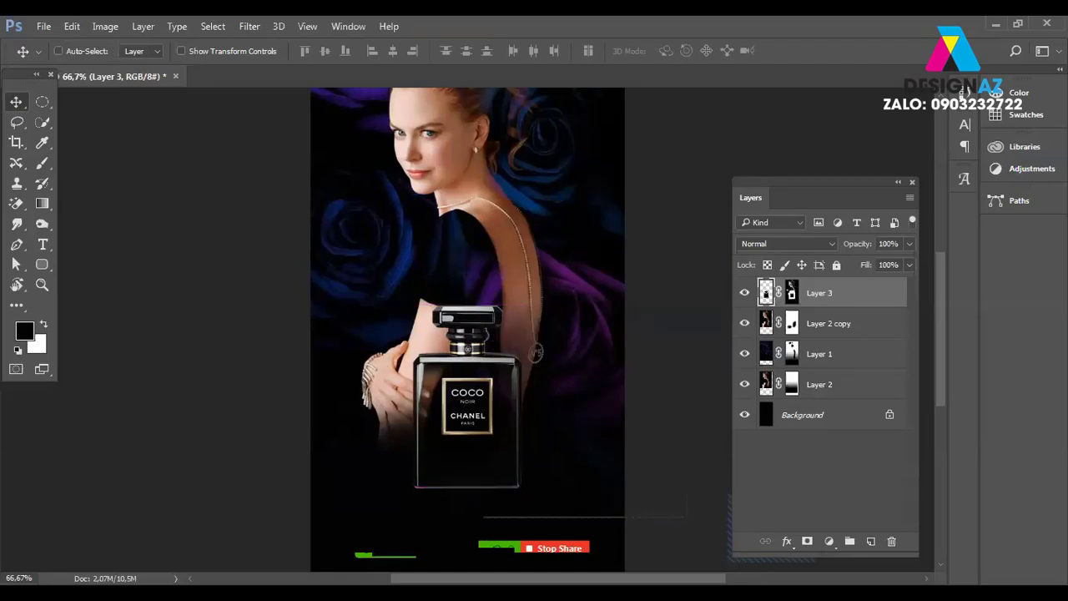
{"action": "key", "text": "ctrl+minus"}
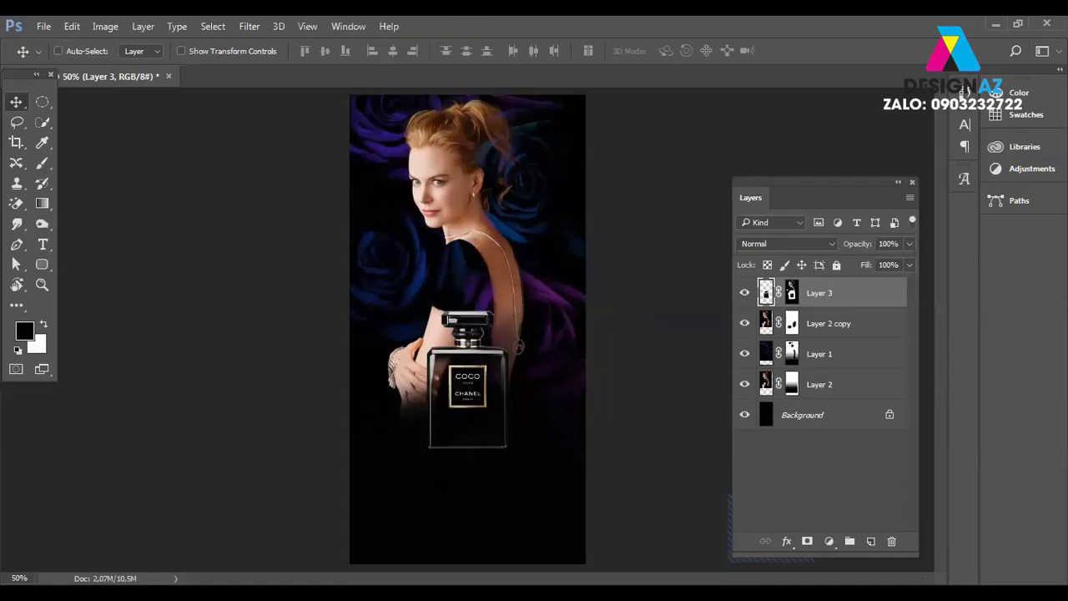
Type the white caption 'Đẳng cấp' below the perfume bottle, correcting the spelling.
{"action": "key", "text": "t"}
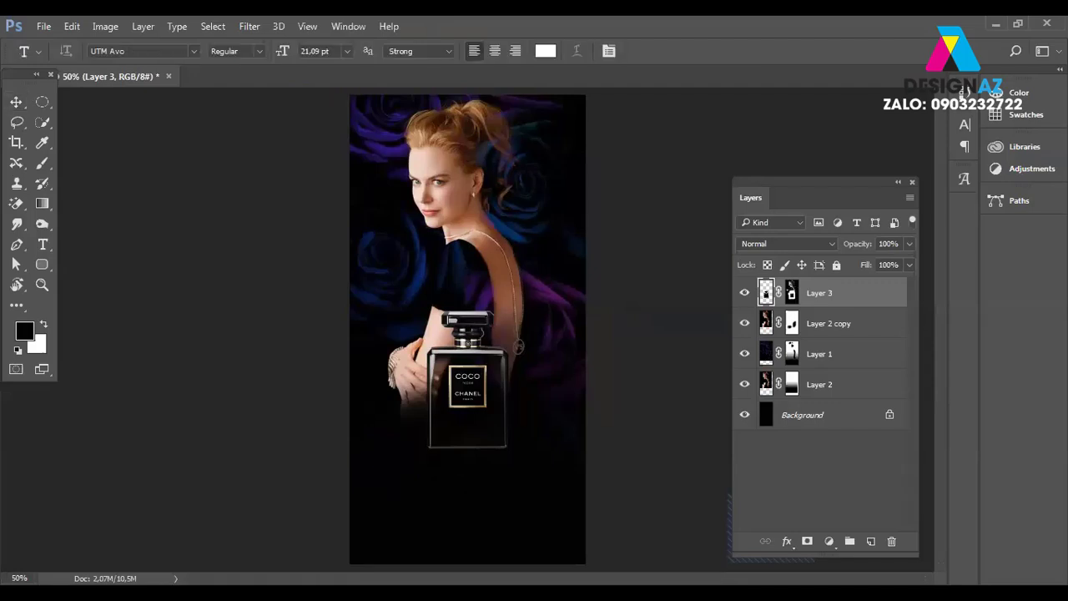
{"action": "left_click", "coordinate": [396, 475]}
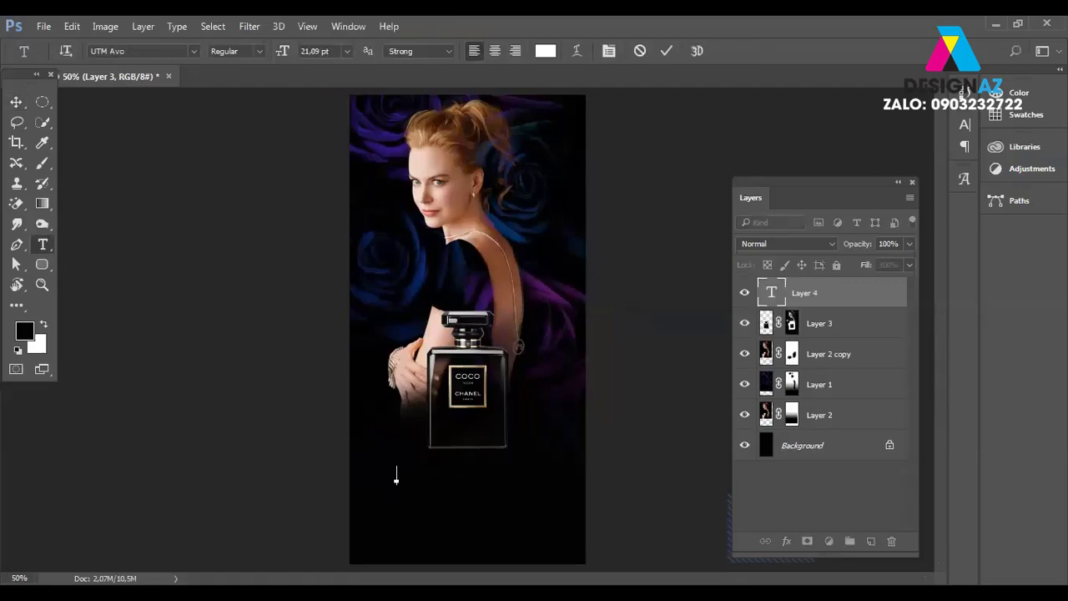
{"action": "type", "text": "D"}
{"action": "type", "text": "awng"}
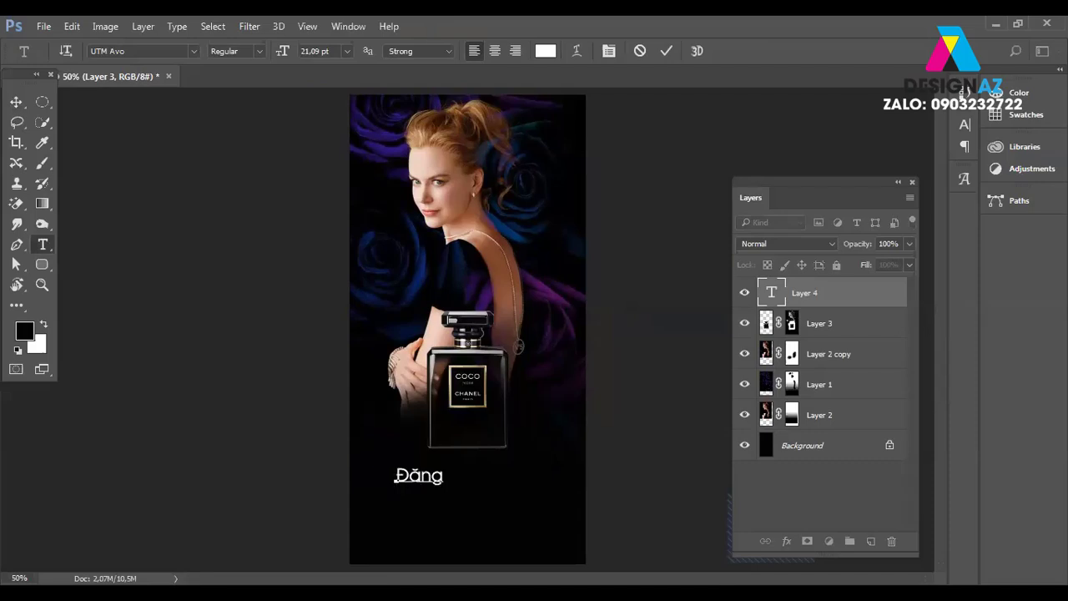
{"action": "left_click", "coordinate": [431, 475]}
{"action": "type", "text": "cạ"}
{"action": "type", "text": "p"}
{"action": "left_click", "coordinate": [16, 101]}
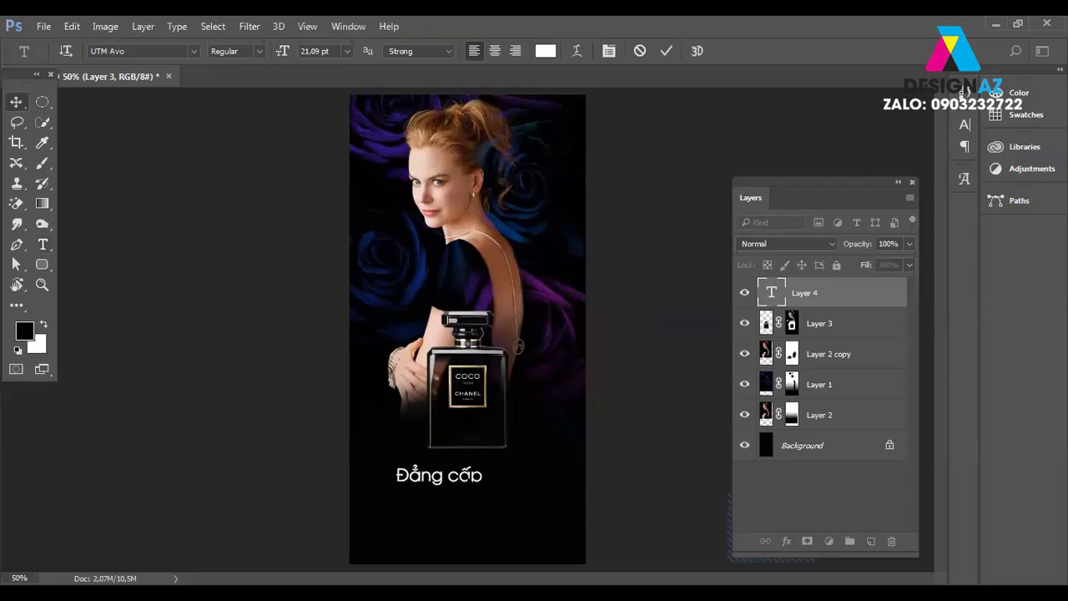
Centre the Đẳng cấp caption under the bottle and start a new text line beneath it.
{"action": "right_click", "coordinate": [476, 478]}
{"action": "left_click", "coordinate": [500, 489]}
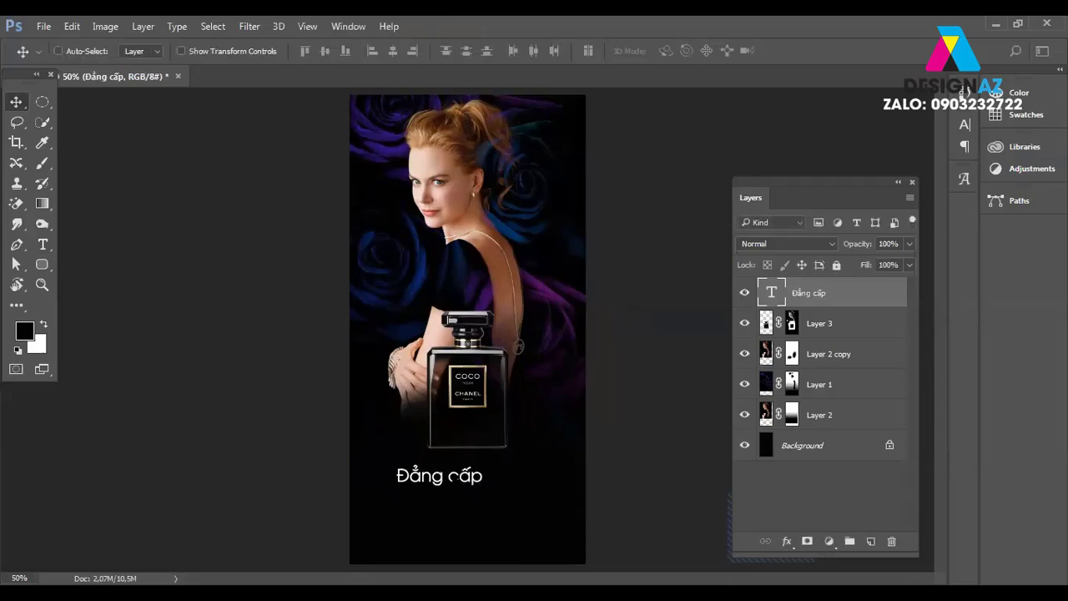
{"action": "left_click_drag", "start_coordinate": [453, 477], "coordinate": [475, 477]}
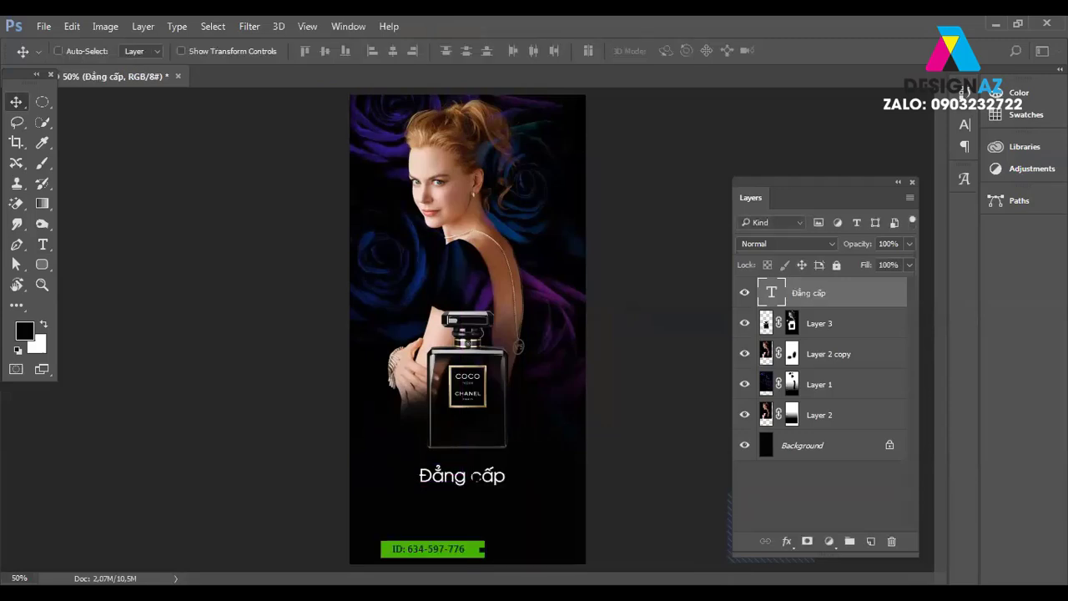
{"action": "key", "text": "t"}
{"action": "left_click", "coordinate": [436, 510]}
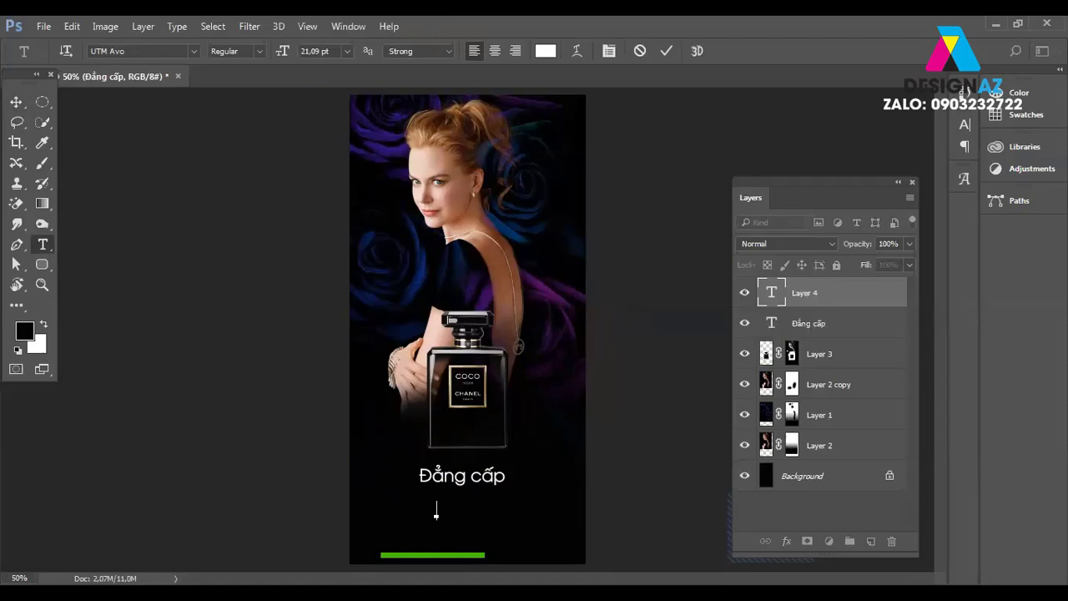
Type the second caption 'Hương thơm' and place it beneath Đẳng cấp.
{"action": "type", "text": "Hương"}
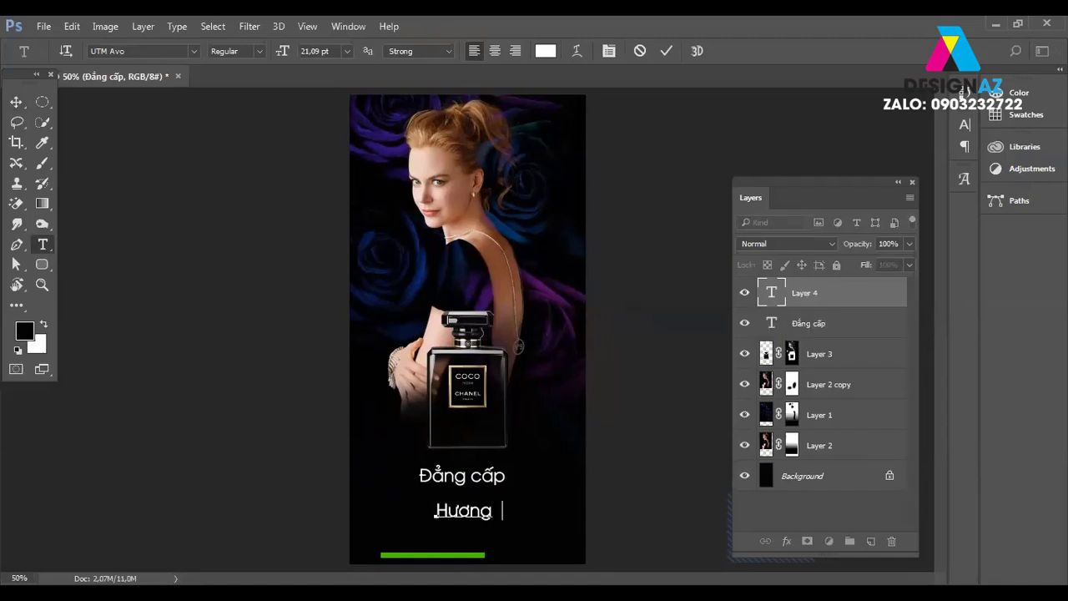
{"action": "type", "text": " thơm"}
{"action": "key", "text": "BackSpace"}
{"action": "key", "text": "BackSpace"}
{"action": "type", "text": "ơm"}
{"action": "left_click", "coordinate": [16, 101]}
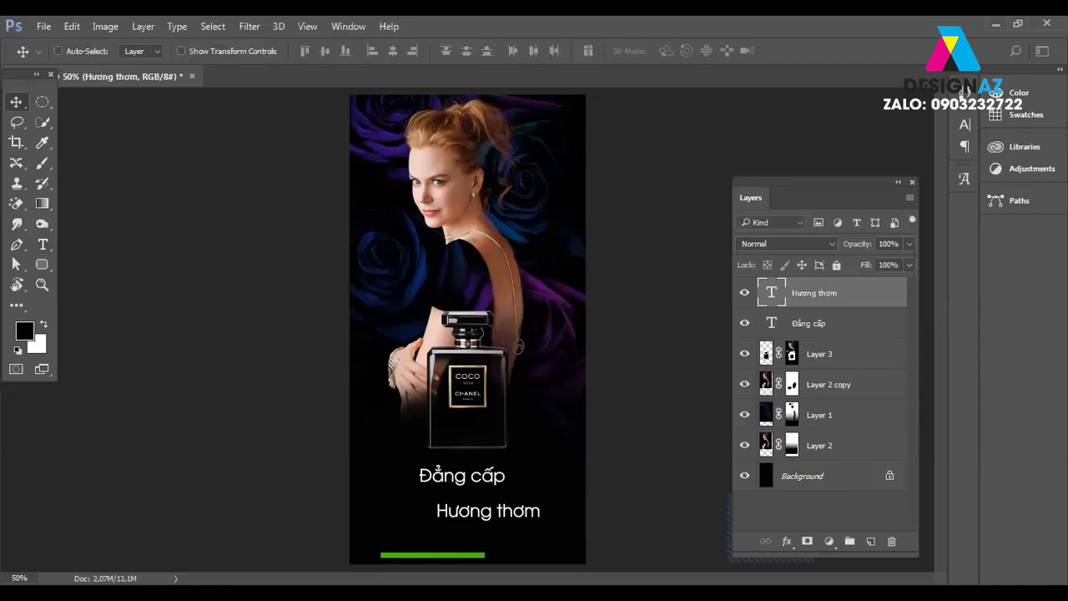
{"action": "left_click_drag", "start_coordinate": [525, 476], "coordinate": [499, 480]}
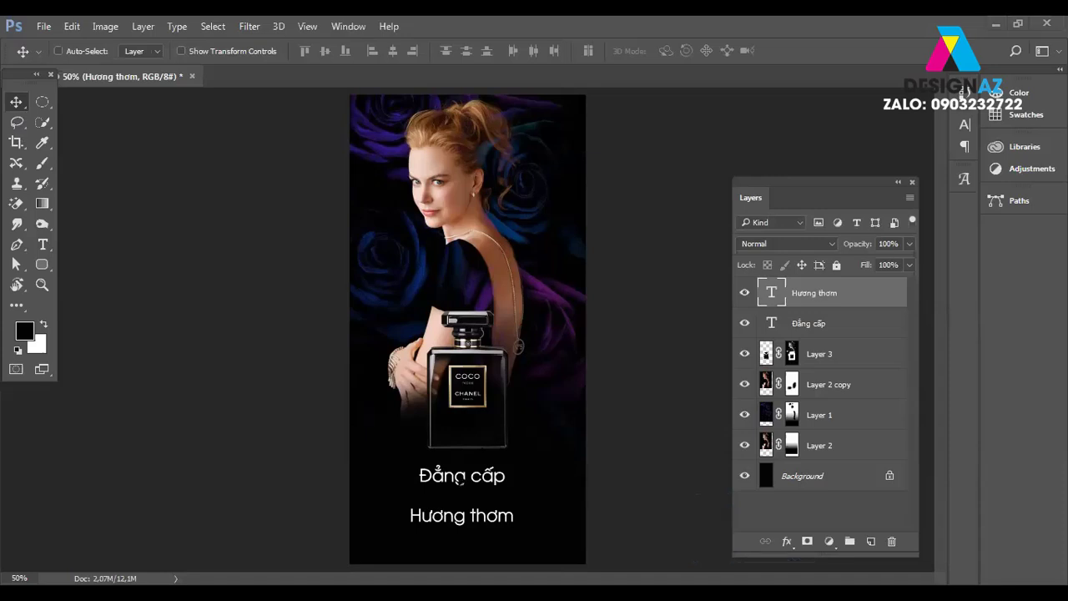
Select the Hương thơm layer and try the UTM Azuki font on it.
{"action": "right_click", "coordinate": [463, 515]}
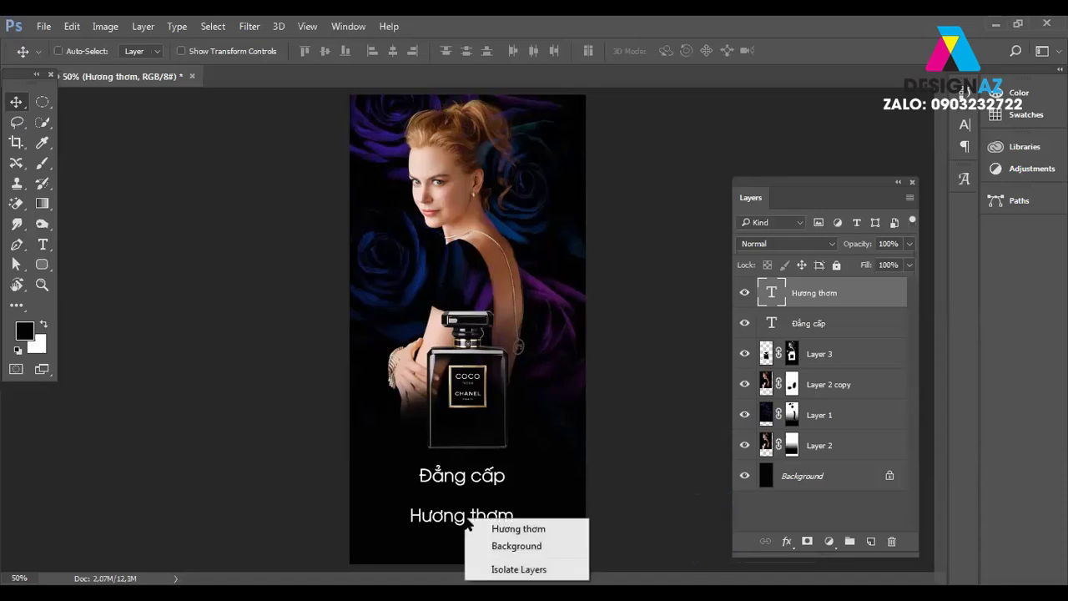
{"action": "left_click", "coordinate": [501, 523]}
{"action": "key", "text": "t"}
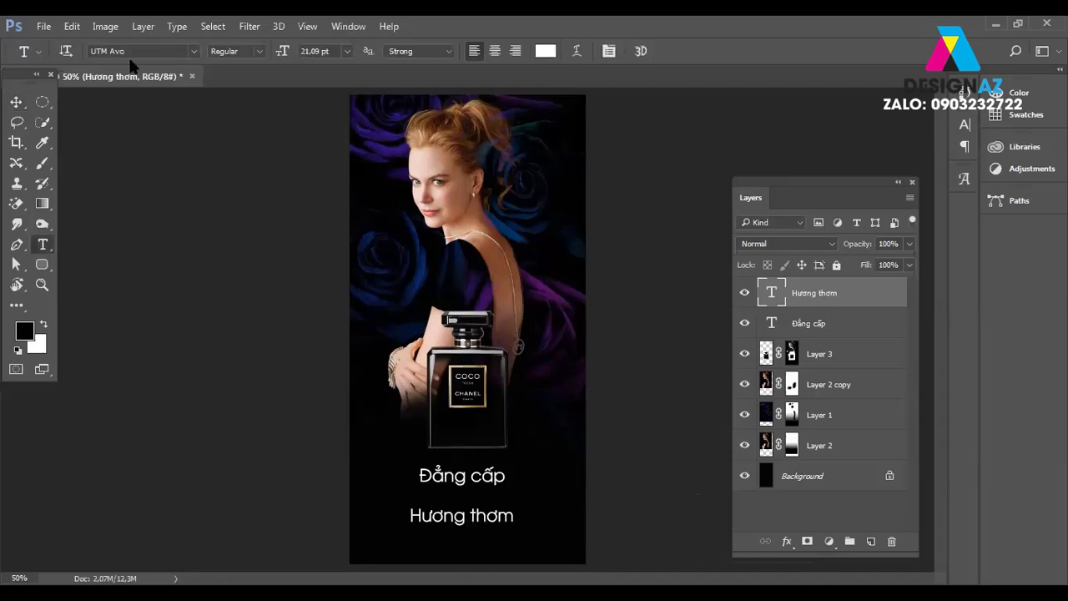
{"action": "left_click", "coordinate": [140, 52]}
{"action": "left_click", "coordinate": [140, 52]}
{"action": "key", "text": "BackSpace"}
{"action": "key", "text": "BackSpace"}
{"action": "type", "text": "z"}
{"action": "key", "text": "Return"}
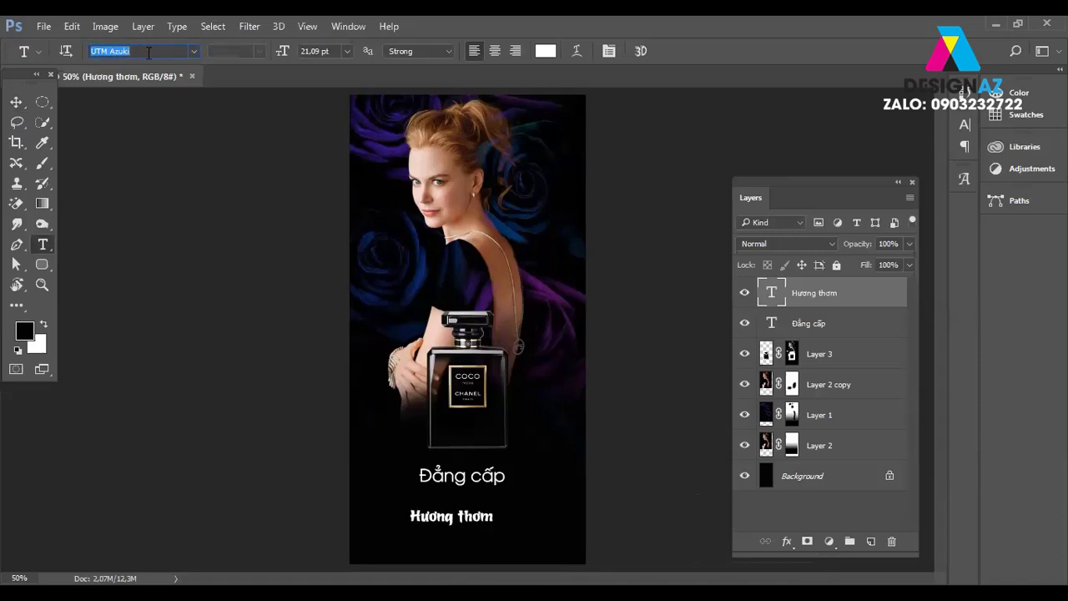
Step through the UTM fonts on Hương thơm and settle on UTM French Vanilla.
{"action": "key", "text": "Down"}
{"action": "key", "text": "Down"}
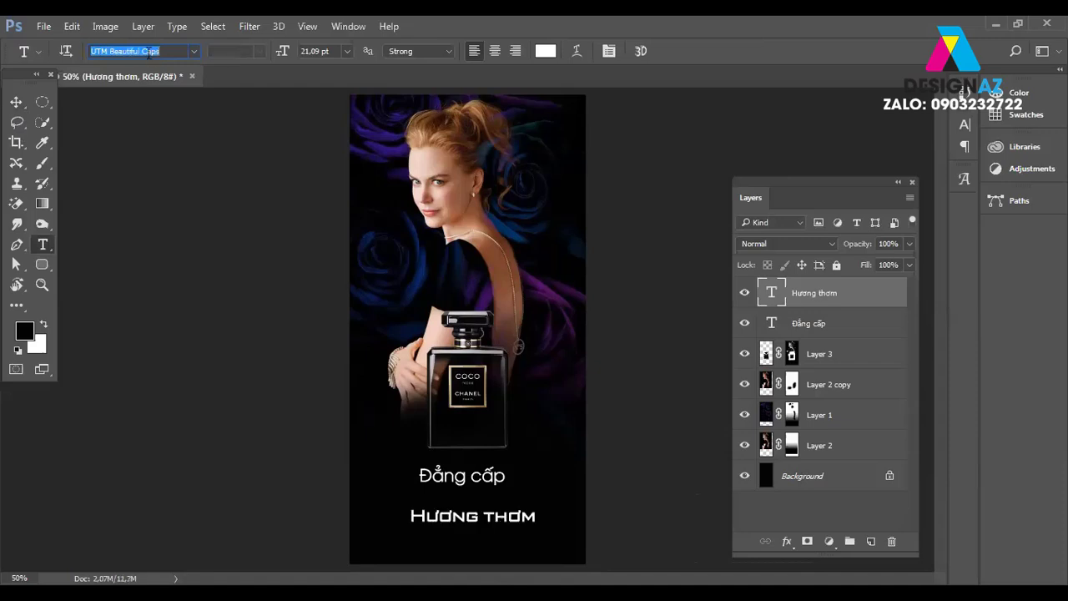
{"action": "key", "text": "Down"}
{"action": "key", "text": "Down"}
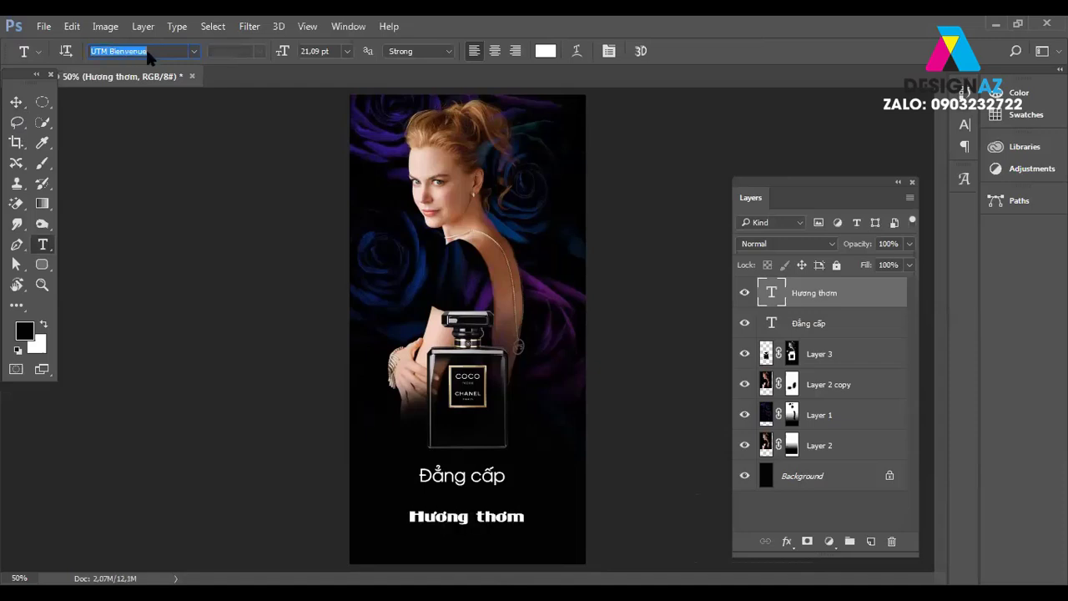
{"action": "left_click", "coordinate": [149, 52]}
{"action": "key", "text": "Down"}
{"action": "key", "text": "Down"}
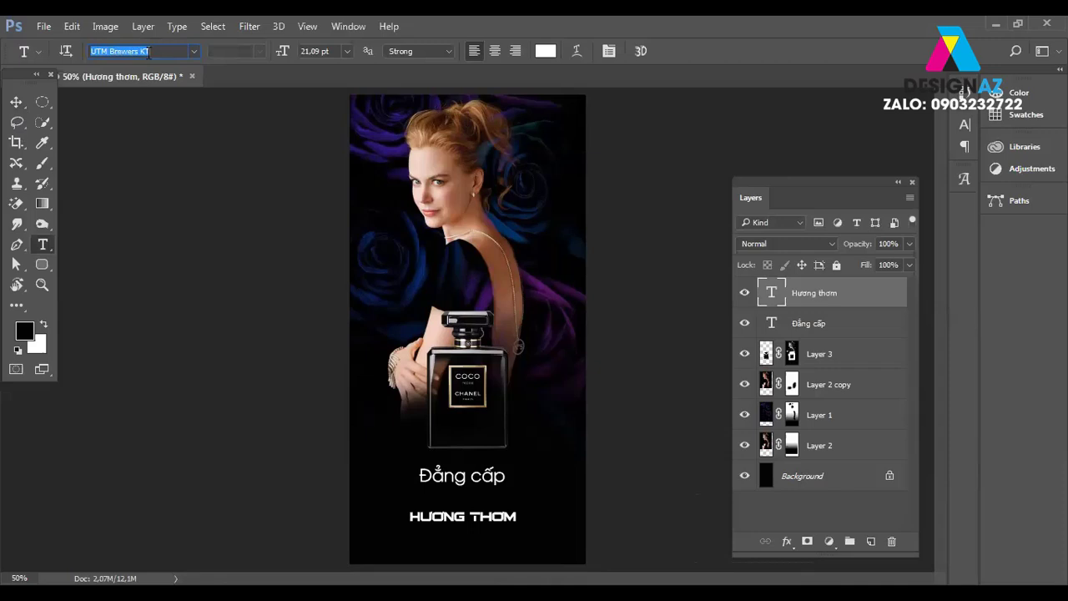
{"action": "key", "text": "Down"}
{"action": "key", "text": "Down"}
{"action": "key", "text": "Down"}
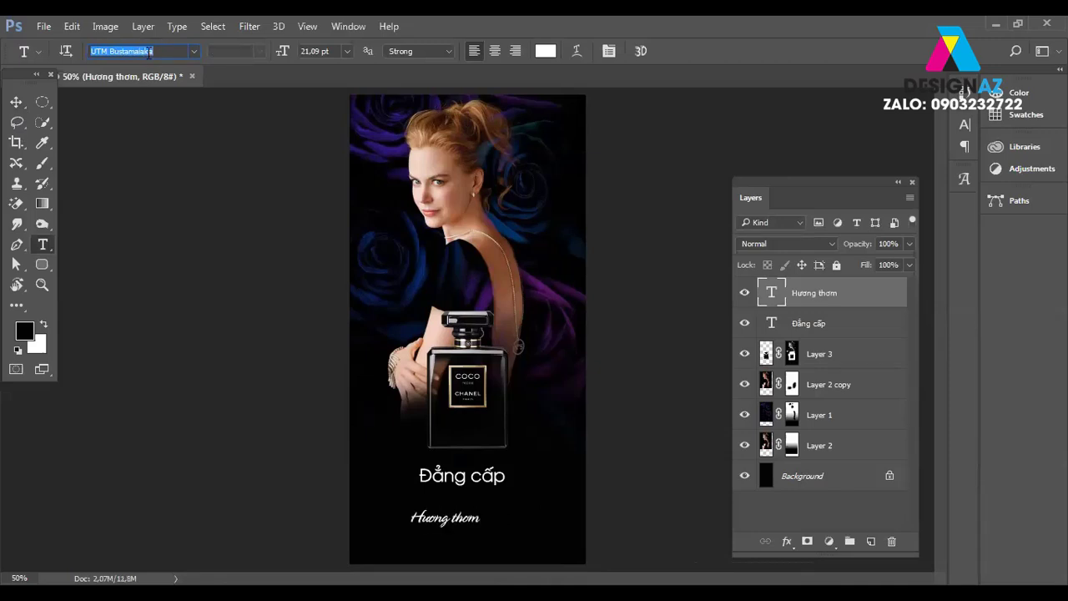
{"action": "key", "text": "Down"}
{"action": "key", "text": "Down"}
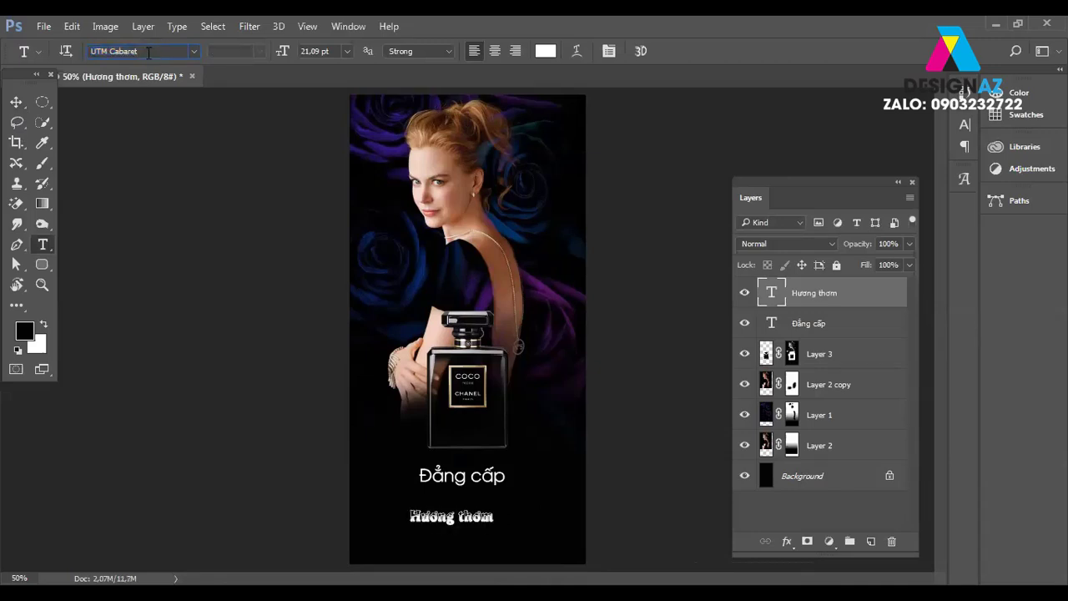
{"action": "key", "text": "Down"}
{"action": "key", "text": "Down"}
{"action": "key", "text": "Down"}
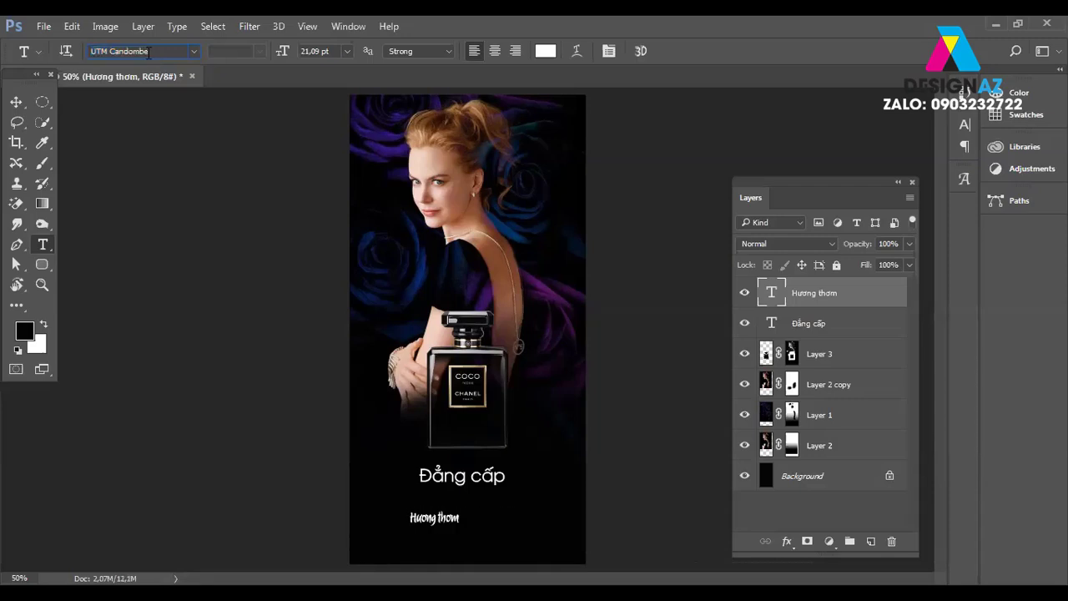
{"action": "key", "text": "Down"}
{"action": "key", "text": "Down"}
{"action": "key", "text": "Down"}
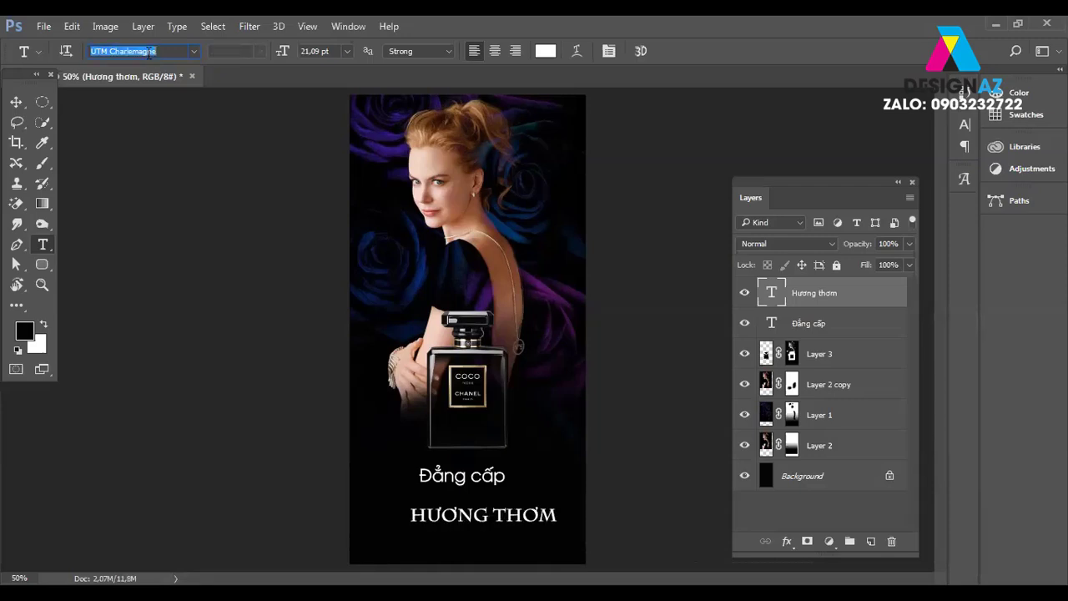
{"action": "key", "text": "Down"}
{"action": "key", "text": "Down"}
{"action": "key", "text": "Down"}
{"action": "key", "text": "Down"}
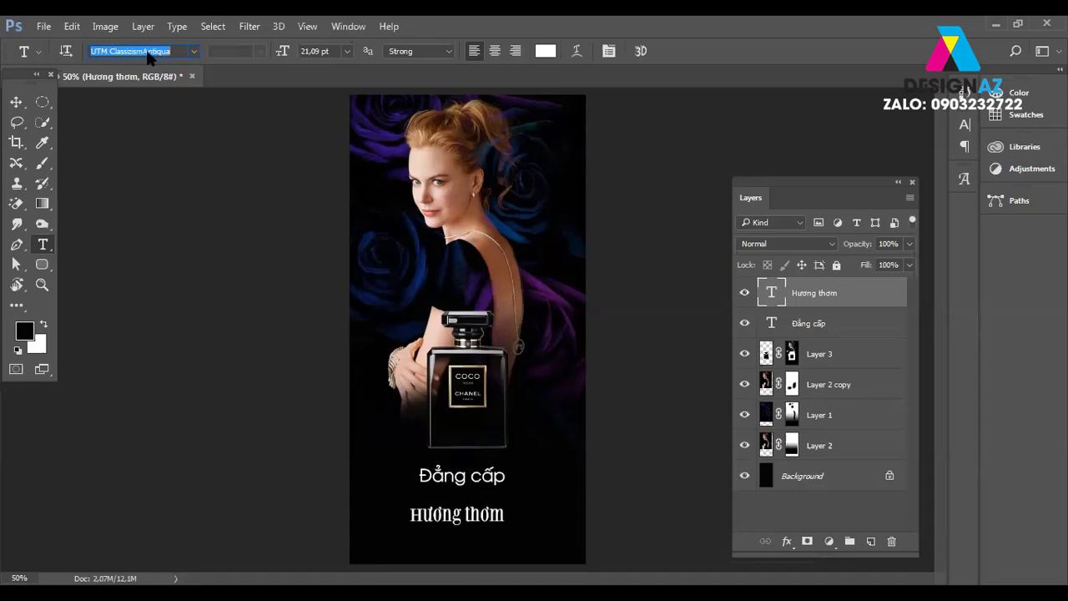
{"action": "key", "text": "Down"}
{"action": "key", "text": "Down"}
{"action": "key", "text": "Down"}
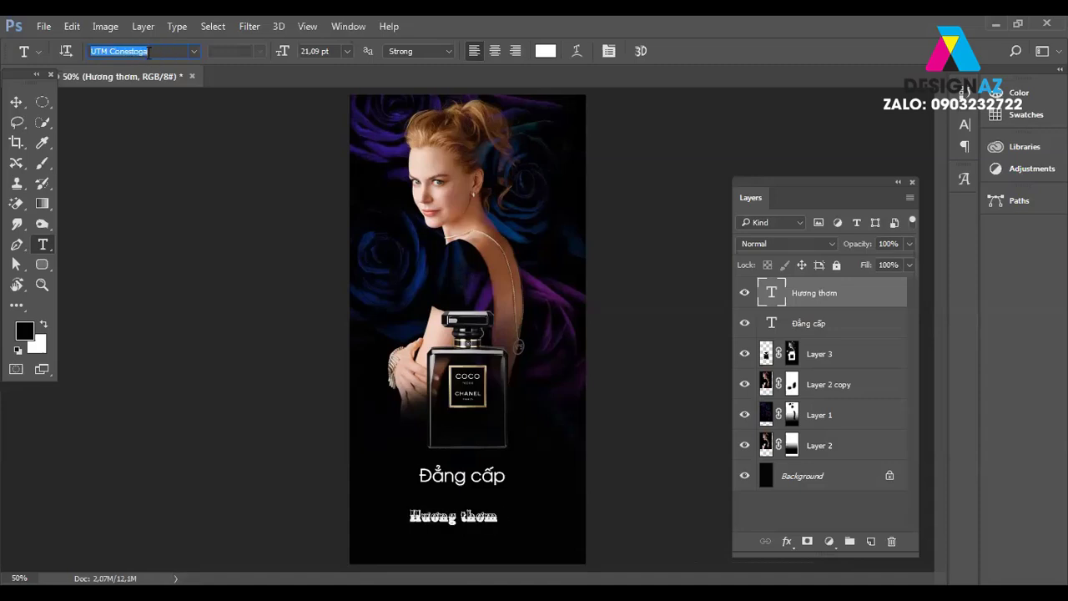
{"action": "key", "text": "Down"}
{"action": "key", "text": "Down"}
{"action": "key", "text": "Down"}
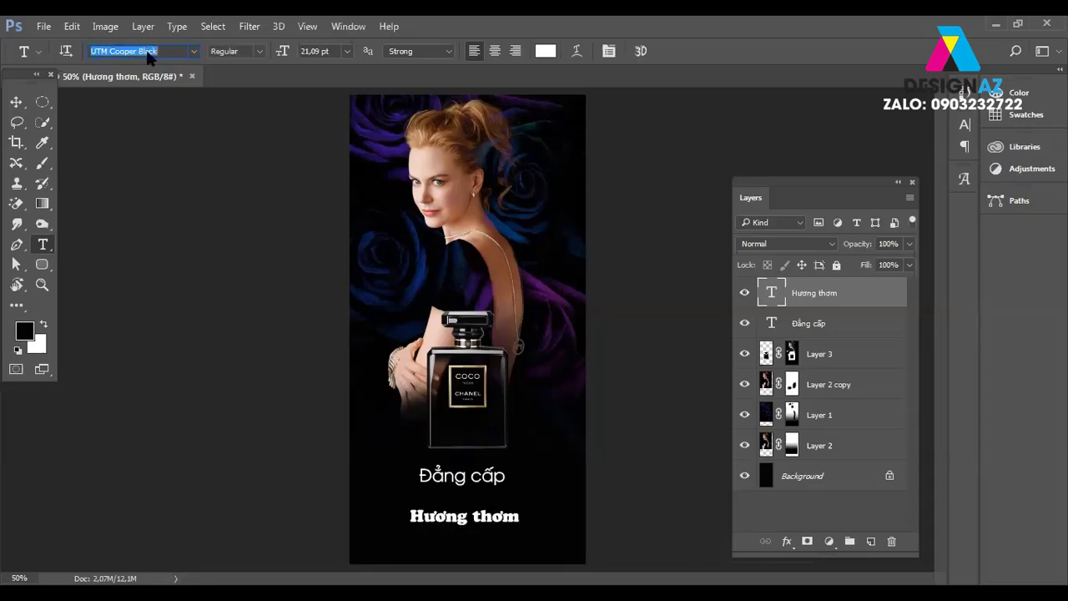
{"action": "key", "text": "Down"}
{"action": "key", "text": "Down"}
{"action": "key", "text": "Down"}
{"action": "key", "text": "Down"}
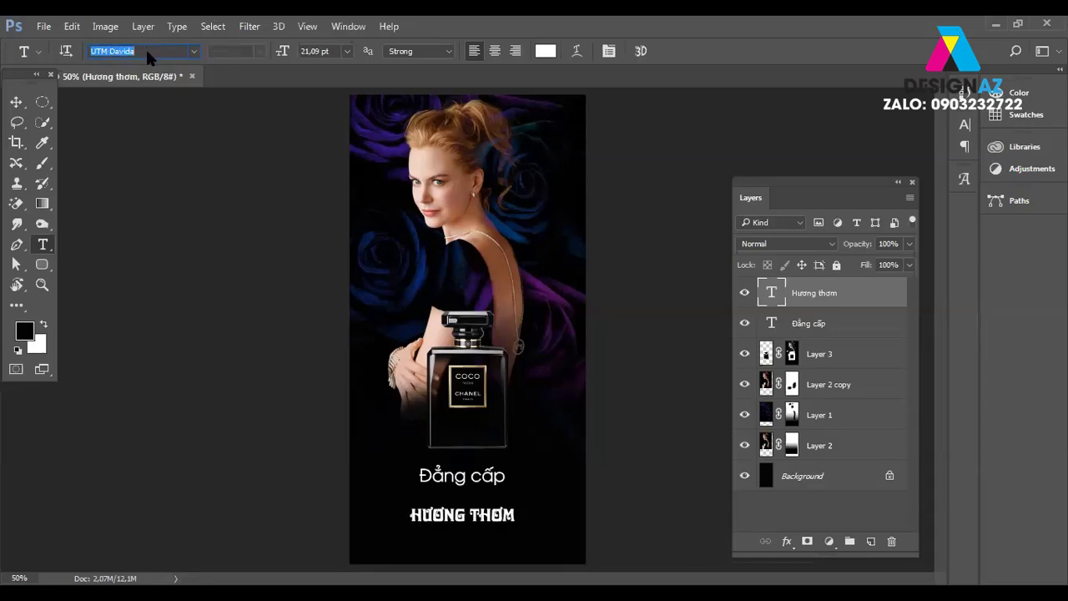
{"action": "key", "text": "Down"}
{"action": "key", "text": "Down"}
{"action": "key", "text": "Down"}
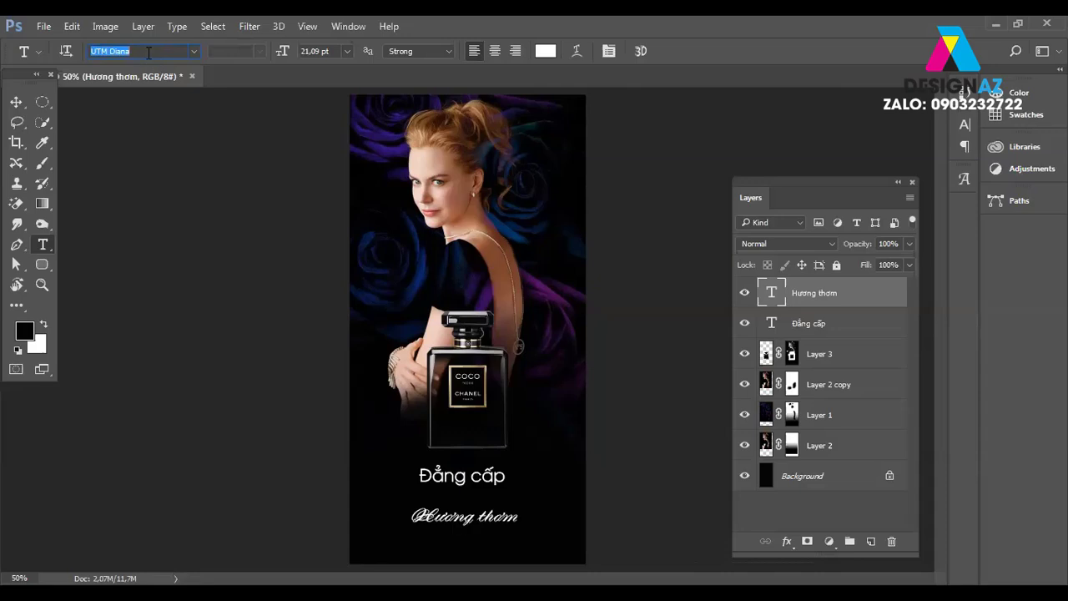
{"action": "key", "text": "Down"}
{"action": "key", "text": "Down"}
{"action": "key", "text": "Down"}
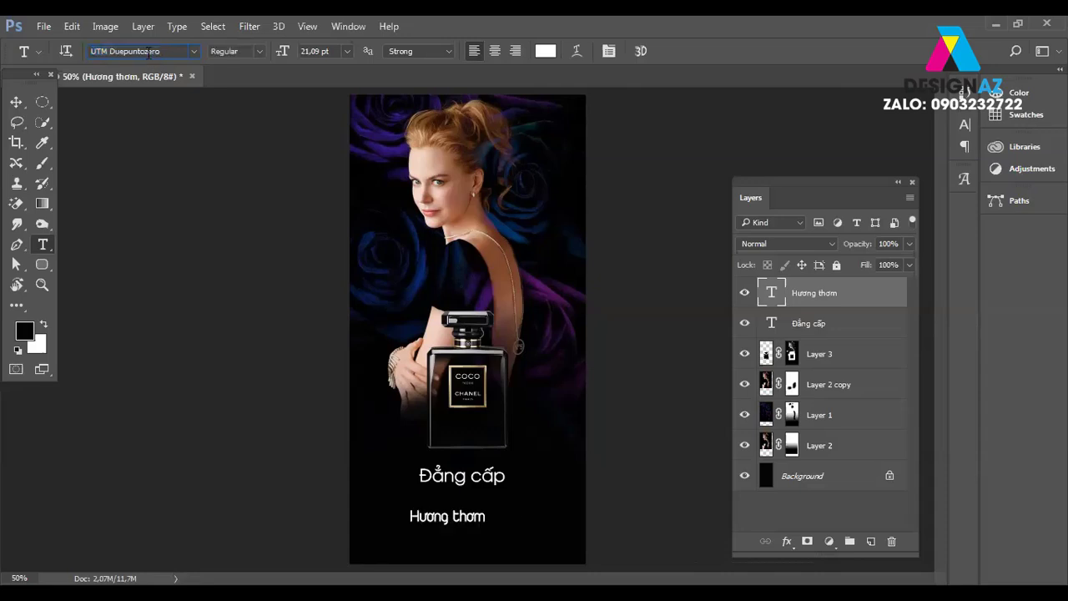
{"action": "key", "text": "Down"}
{"action": "key", "text": "Down"}
{"action": "key", "text": "Down"}
{"action": "key", "text": "Down"}
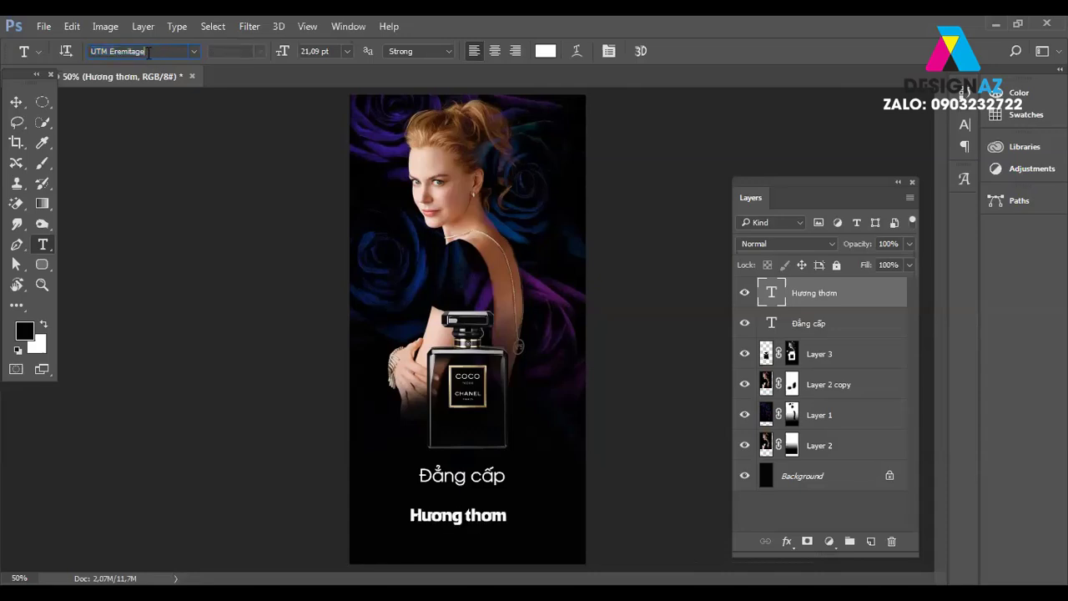
{"action": "key", "text": "Down"}
{"action": "key", "text": "Down"}
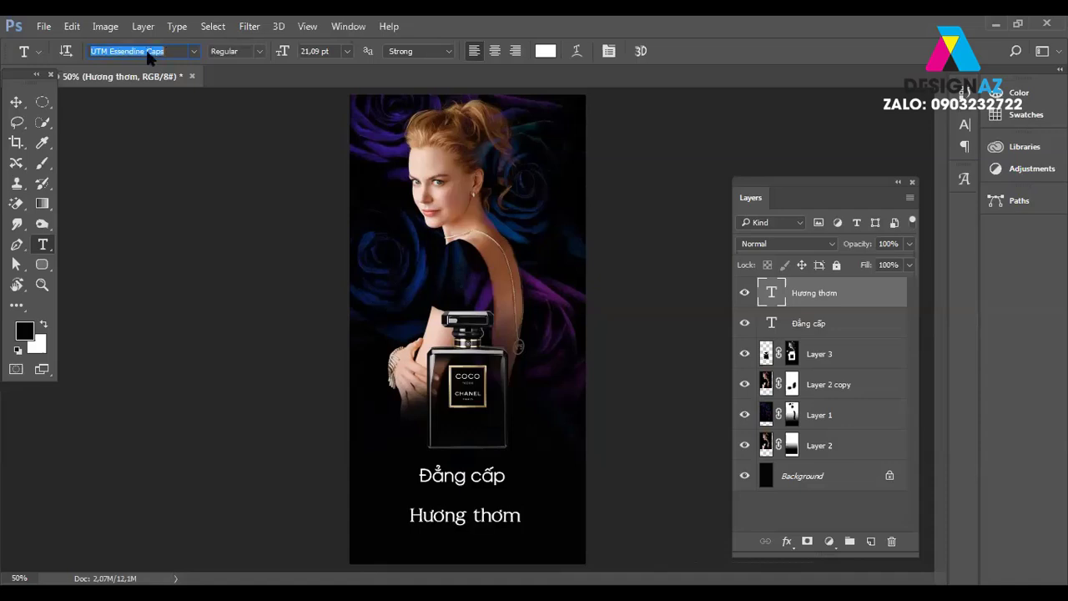
{"action": "key", "text": "Down"}
{"action": "key", "text": "Down"}
{"action": "key", "text": "Down"}
{"action": "key", "text": "Down"}
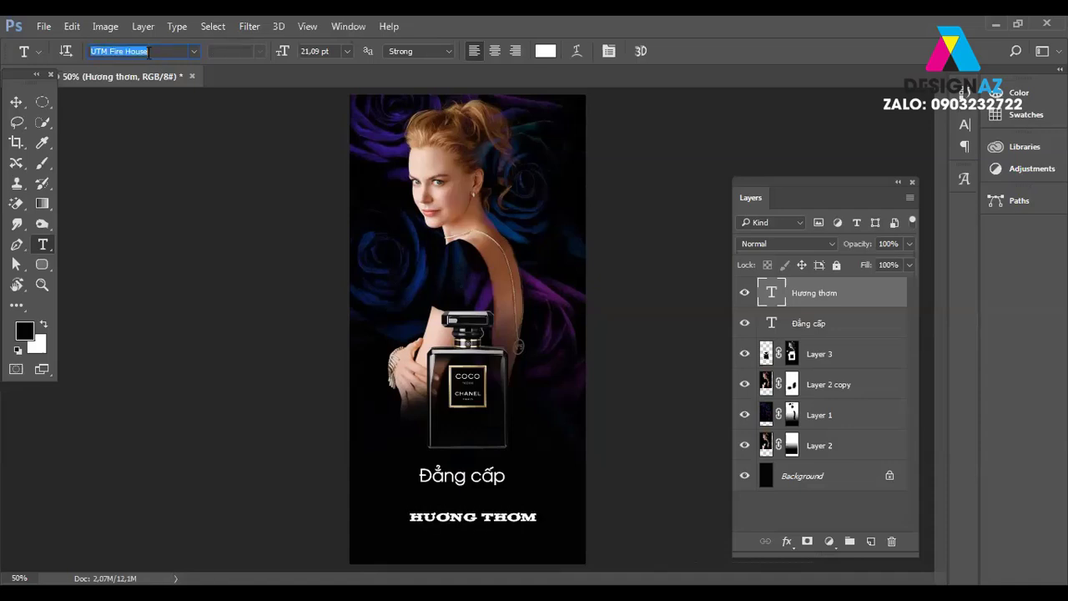
{"action": "key", "text": "Down"}
{"action": "key", "text": "Down"}
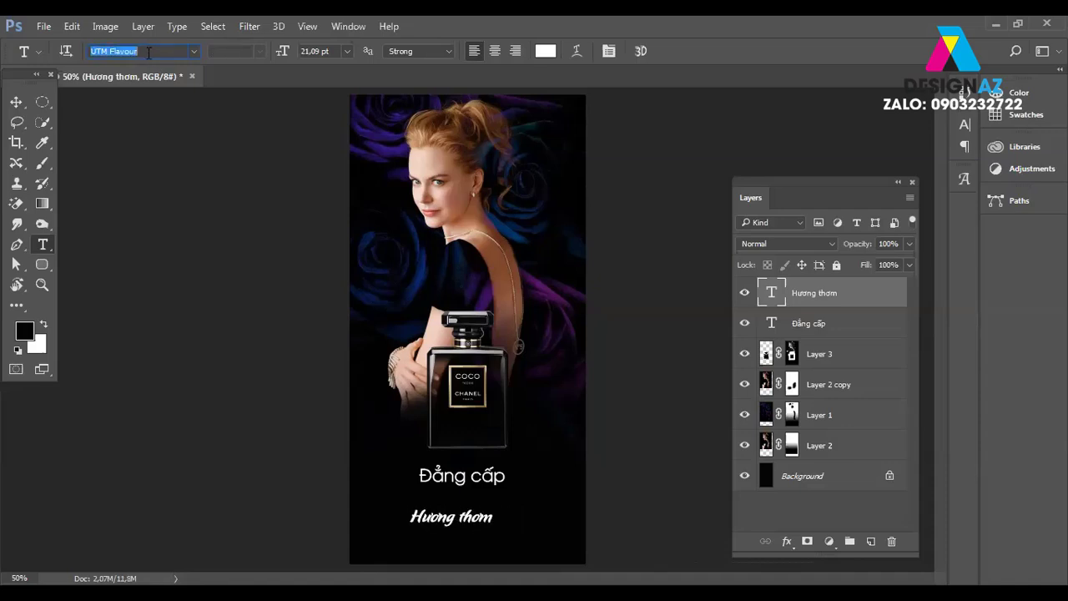
{"action": "key", "text": "Down"}
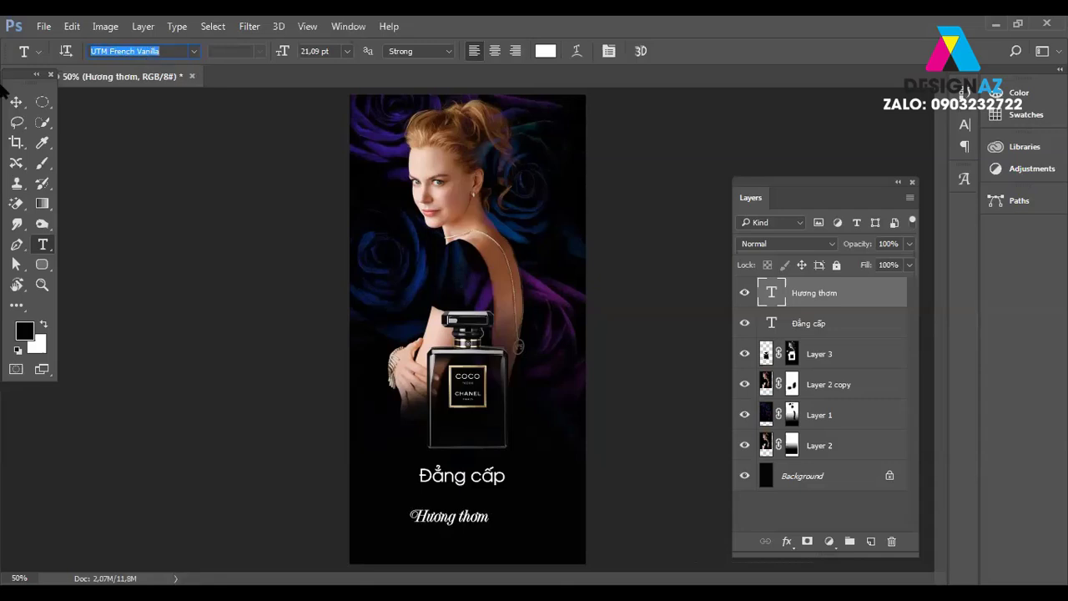
{"action": "left_click", "coordinate": [16, 101]}
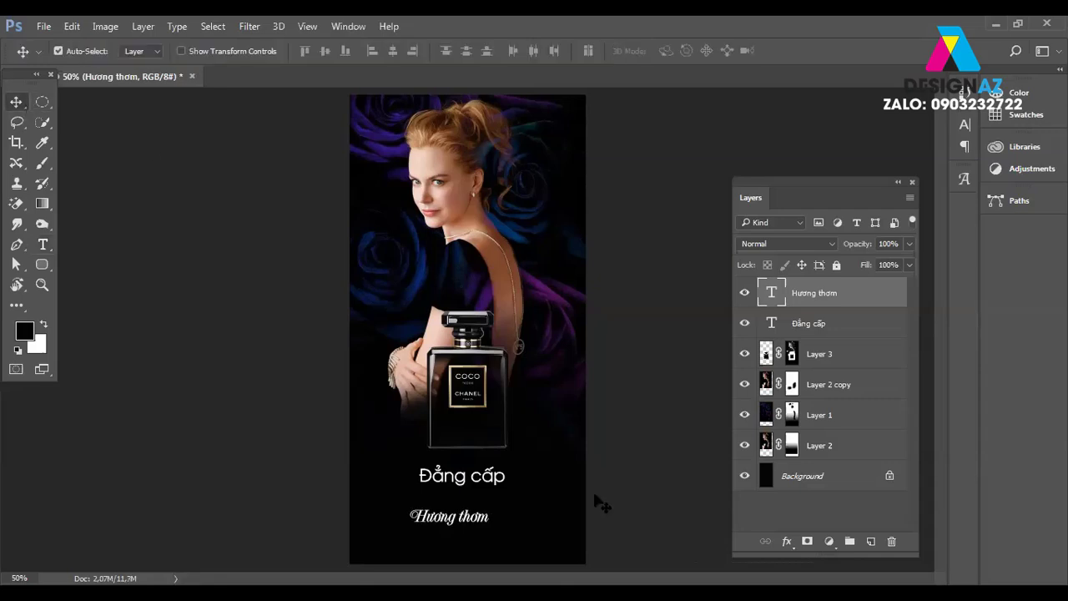
Scale Hương thơm up to about 195% and move it left under Đẳng cấp.
{"action": "key", "text": "ctrl+t"}
{"action": "left_click_drag", "start_coordinate": [490, 524], "coordinate": [565, 523]}
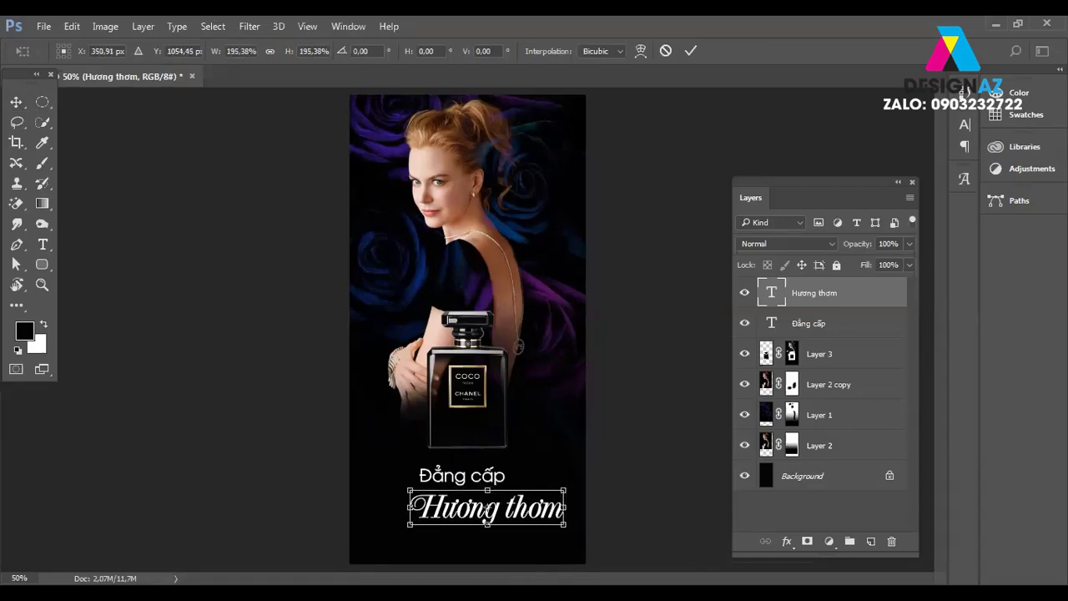
{"action": "key", "text": "Return"}
{"action": "left_click_drag", "start_coordinate": [505, 513], "coordinate": [476, 513]}
{"action": "key", "text": "ctrl"}
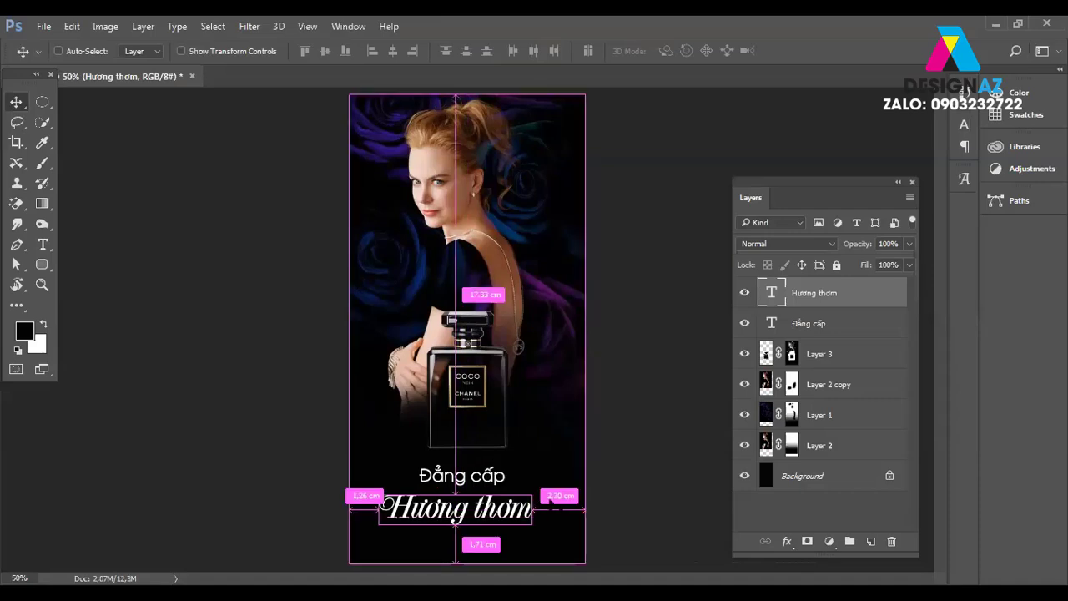
Enlarge Hương thơm a further ~111% and reselect its layer.
{"action": "key", "text": "ctrl+t"}
{"action": "left_click_drag", "start_coordinate": [533, 491], "coordinate": [549, 485]}
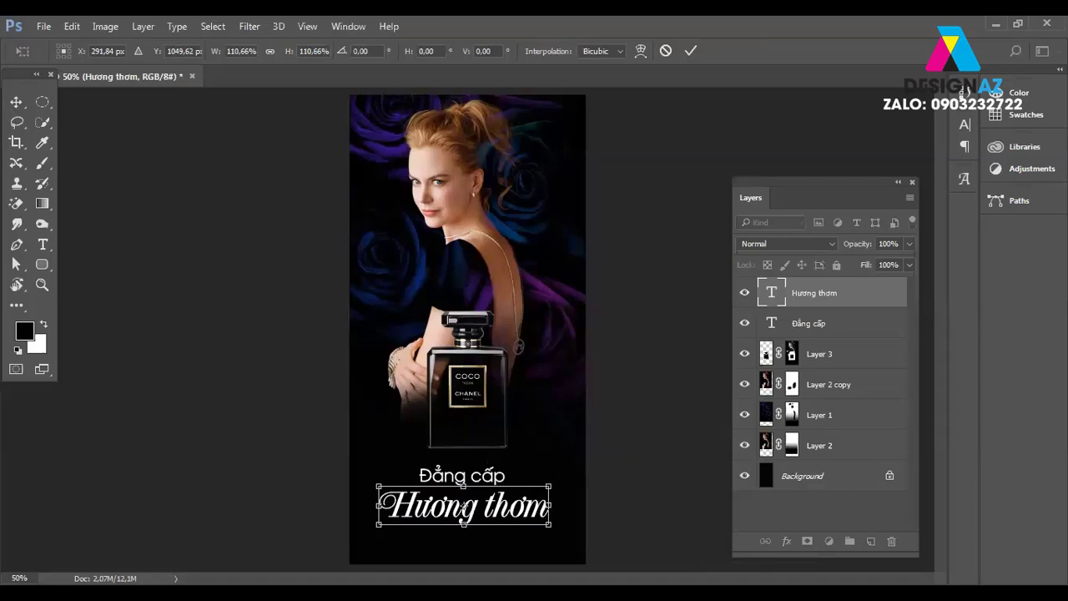
{"action": "key", "text": "Return"}
{"action": "right_click", "coordinate": [481, 477]}
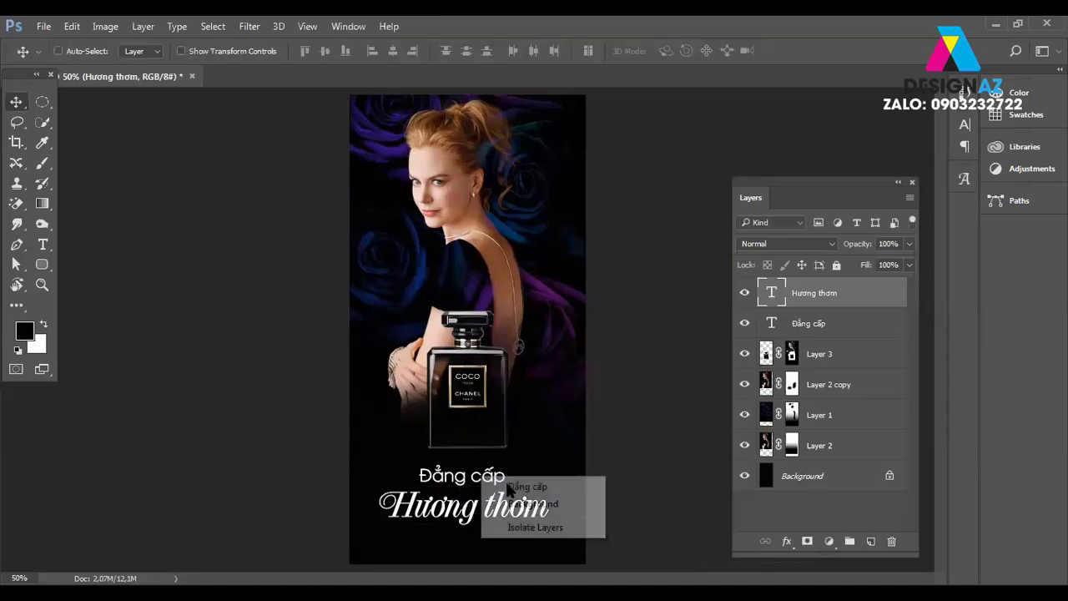
{"action": "left_click", "coordinate": [528, 485]}
{"action": "right_click", "coordinate": [419, 510]}
{"action": "left_click", "coordinate": [455, 519]}
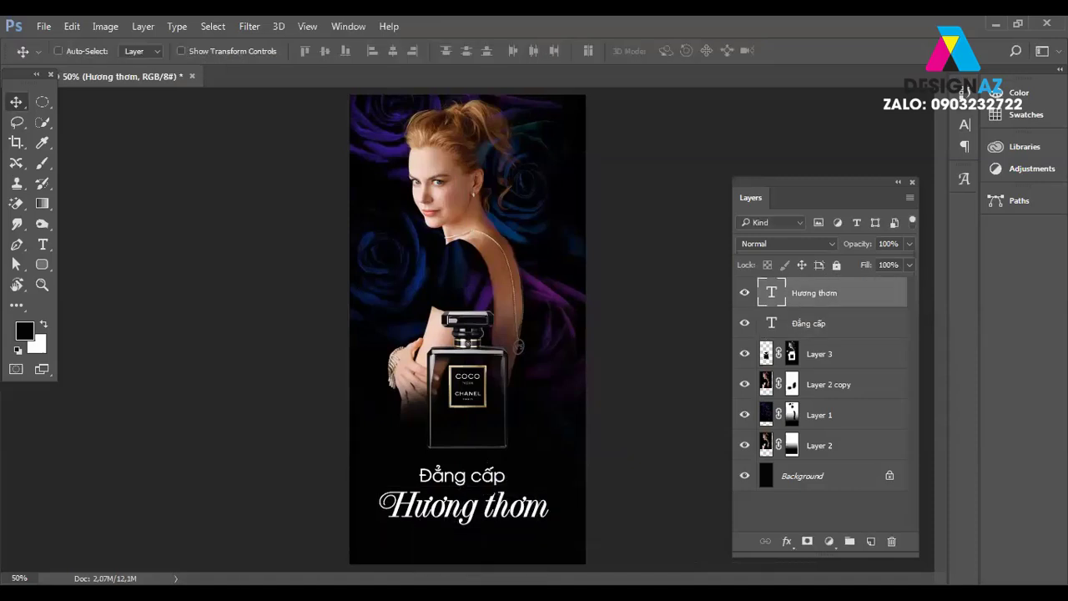
{"action": "key", "text": "t"}
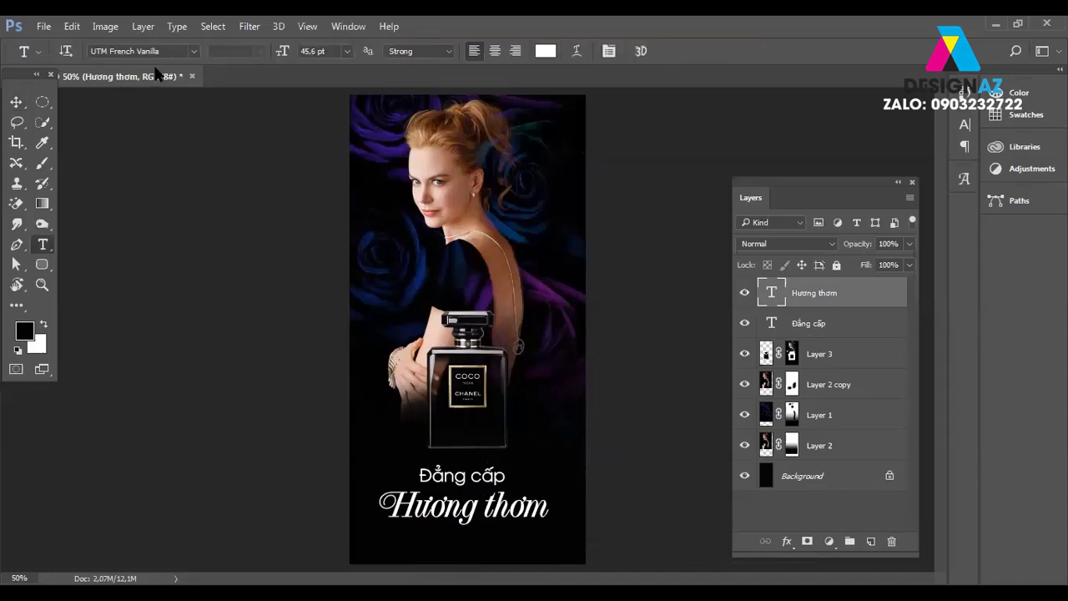
Set the Đẳng cấp line in the UTM French Vanilla font.
{"action": "left_click", "coordinate": [158, 51]}
{"action": "left_click", "coordinate": [142, 52]}
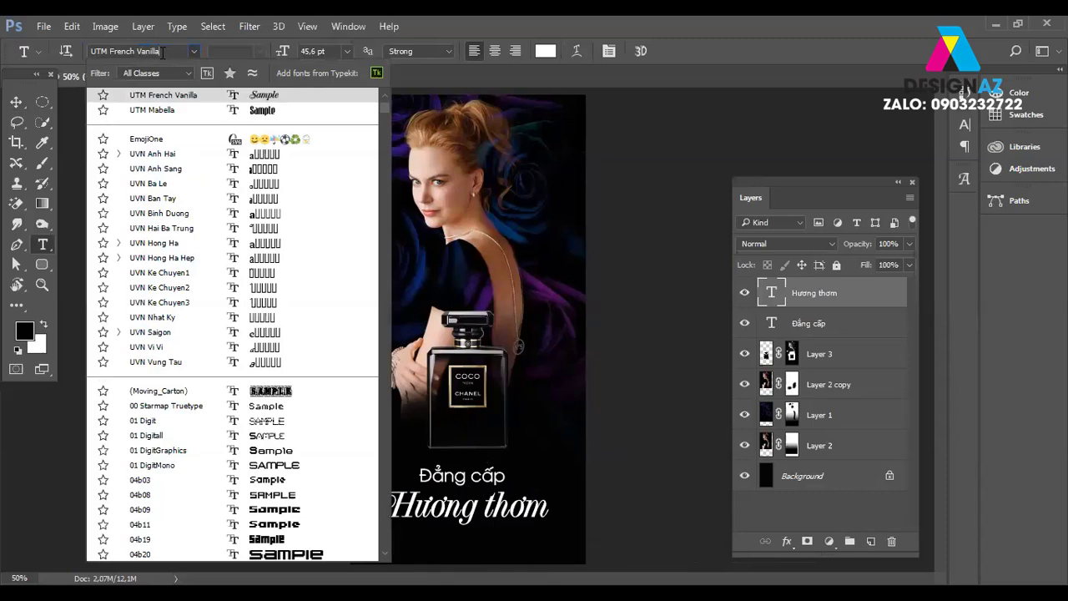
{"action": "left_click_drag", "start_coordinate": [163, 52], "coordinate": [51, 62]}
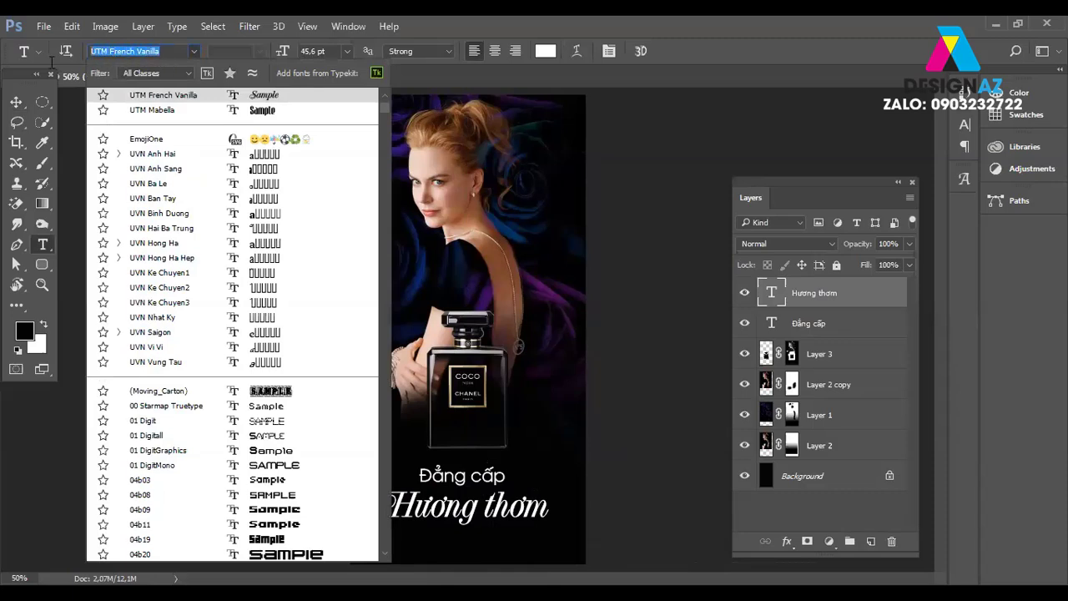
{"action": "left_click", "coordinate": [16, 102]}
{"action": "right_click", "coordinate": [498, 491]}
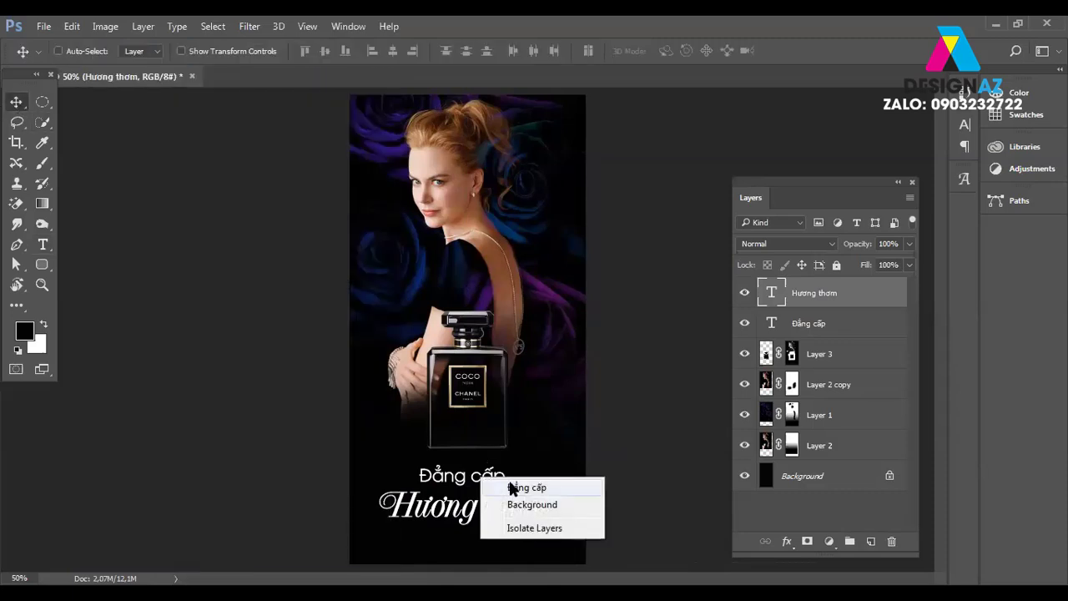
{"action": "left_click", "coordinate": [513, 488]}
{"action": "key", "text": "t"}
{"action": "left_click", "coordinate": [140, 51]}
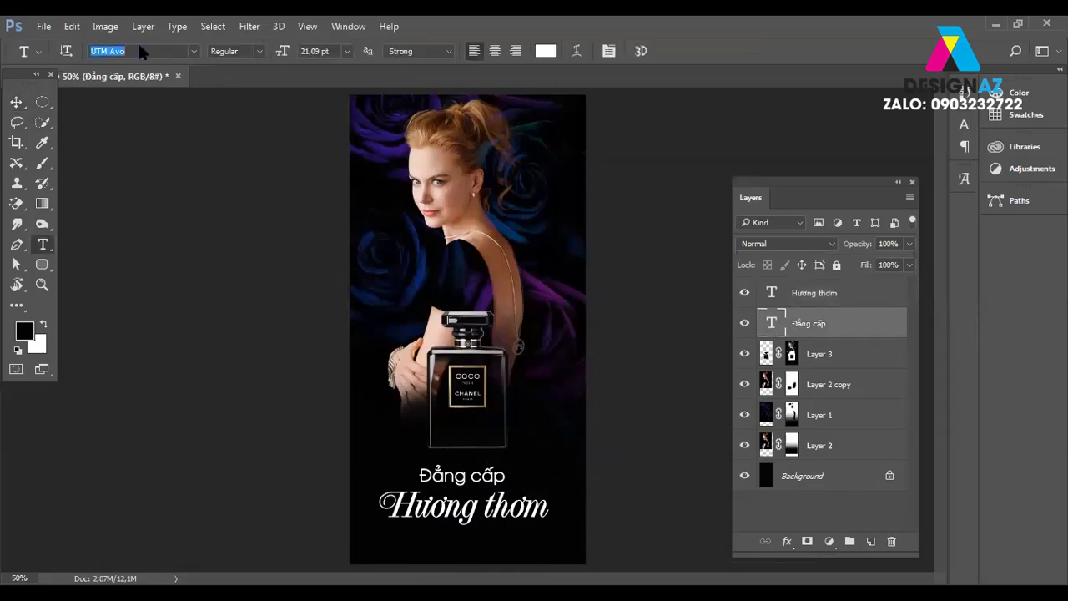
{"action": "type", "text": "UTM French Vanilla"}
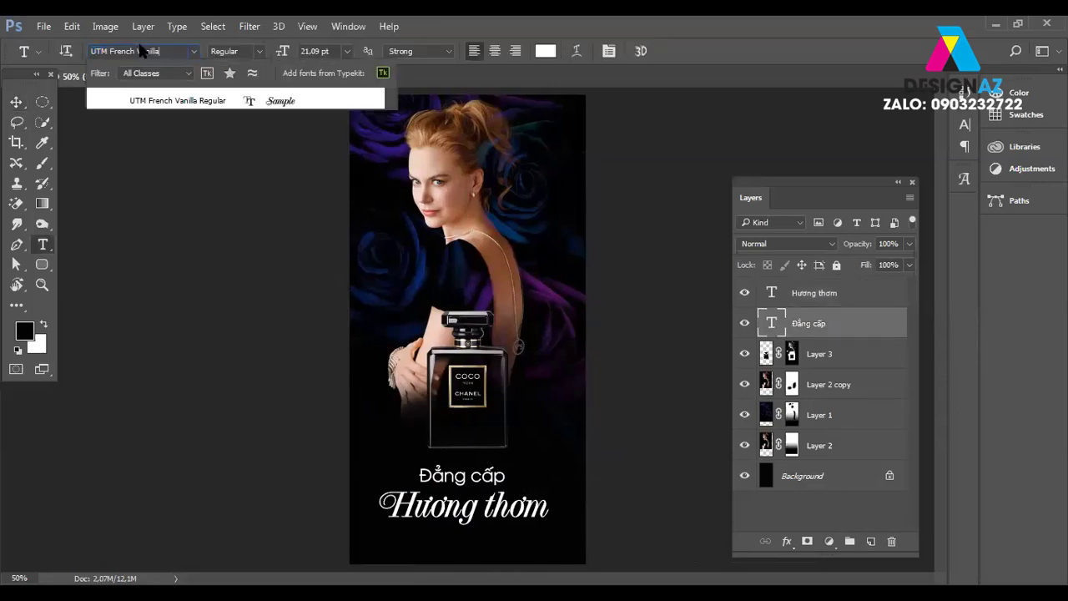
{"action": "key", "text": "Return"}
Scale Đẳng cấp up (about 144%, then 116%) and nudge it just above Hương thơm.
{"action": "left_click", "coordinate": [17, 102]}
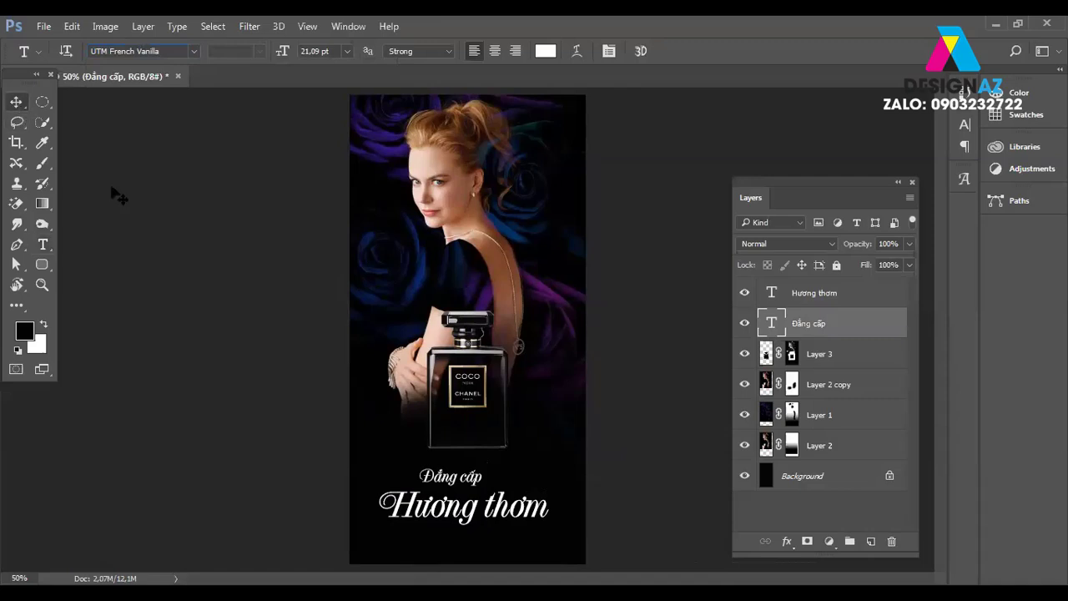
{"action": "right_click", "coordinate": [476, 481]}
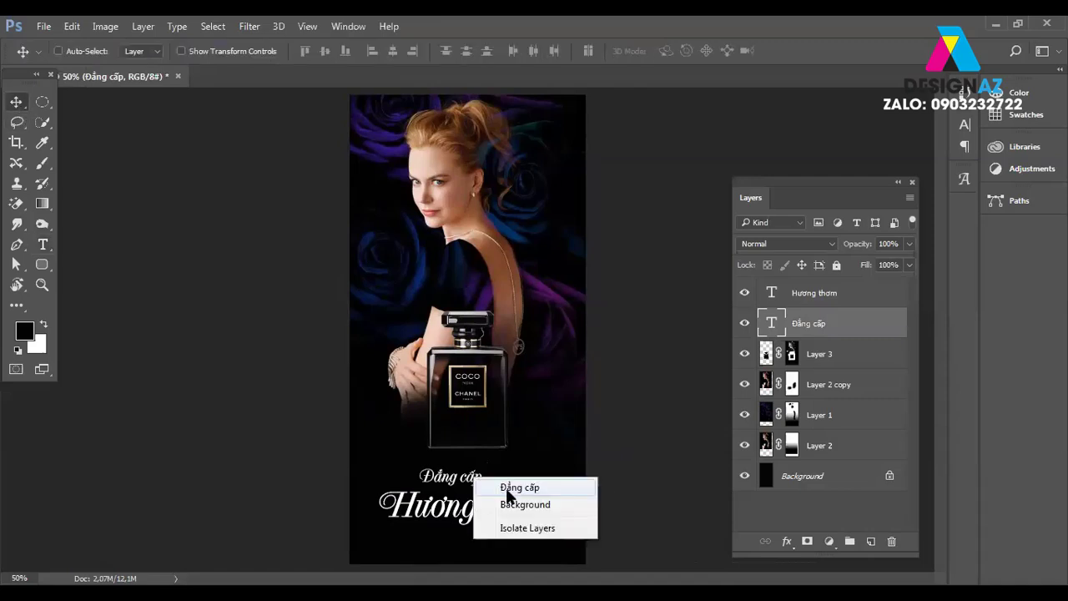
{"action": "left_click", "coordinate": [509, 486]}
{"action": "key", "text": "ctrl+t"}
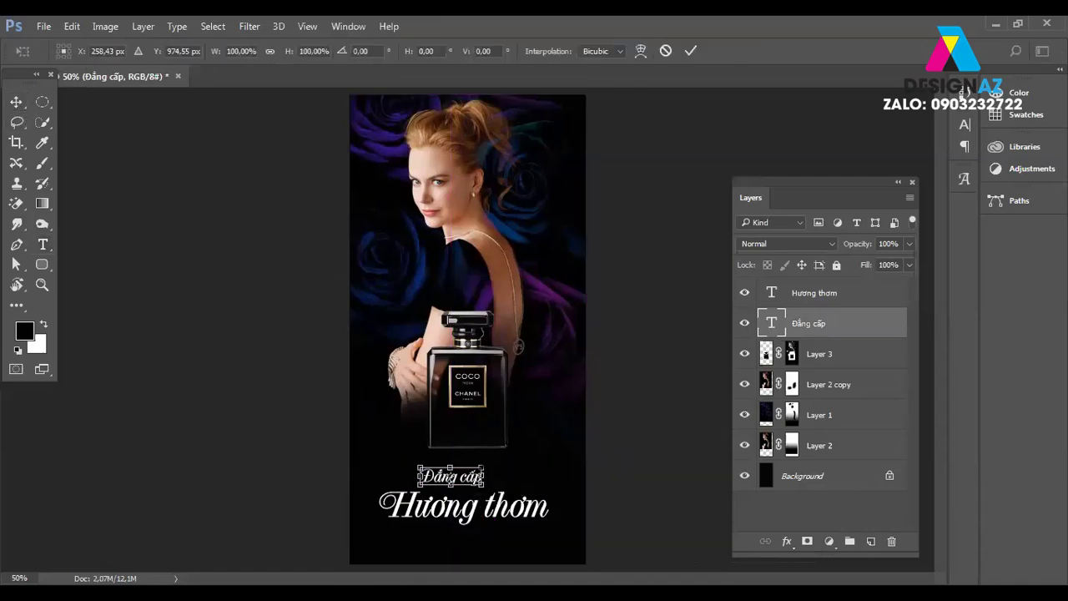
{"action": "left_click_drag", "start_coordinate": [482, 468], "coordinate": [508, 459]}
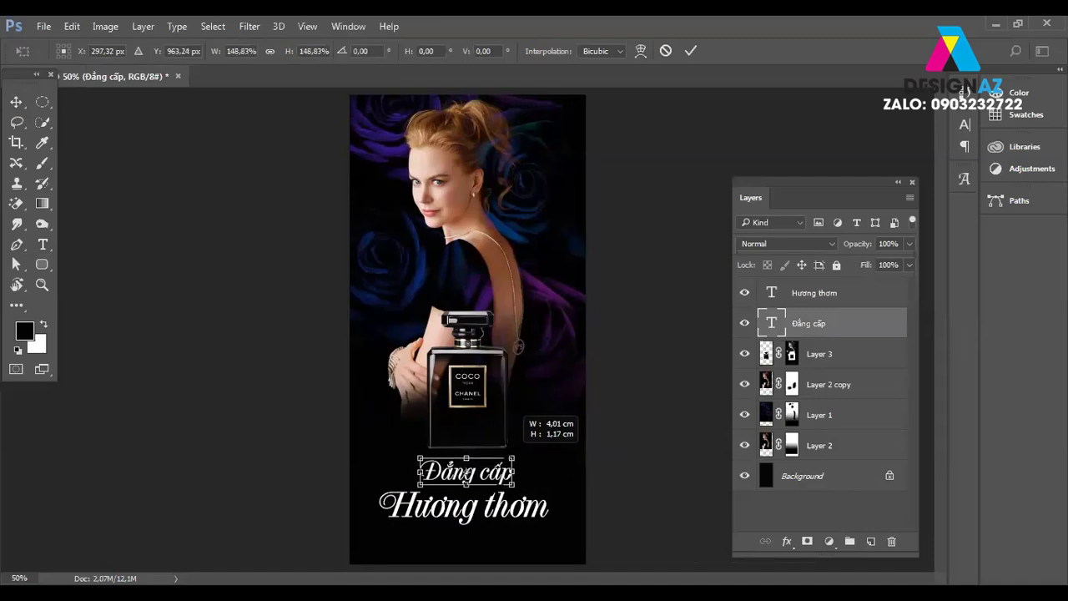
{"action": "key", "text": "Return"}
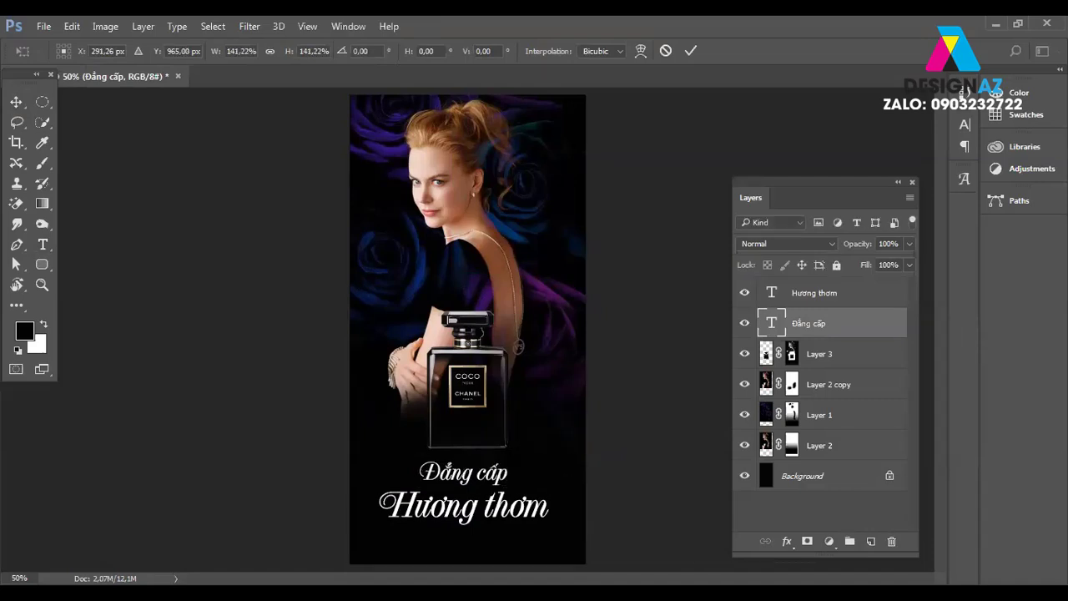
{"action": "key", "text": "Down"}
{"action": "key", "text": "Down"}
{"action": "key", "text": "Down"}
{"action": "key", "text": "Down"}
{"action": "key", "text": "Down"}
{"action": "key", "text": "Down"}
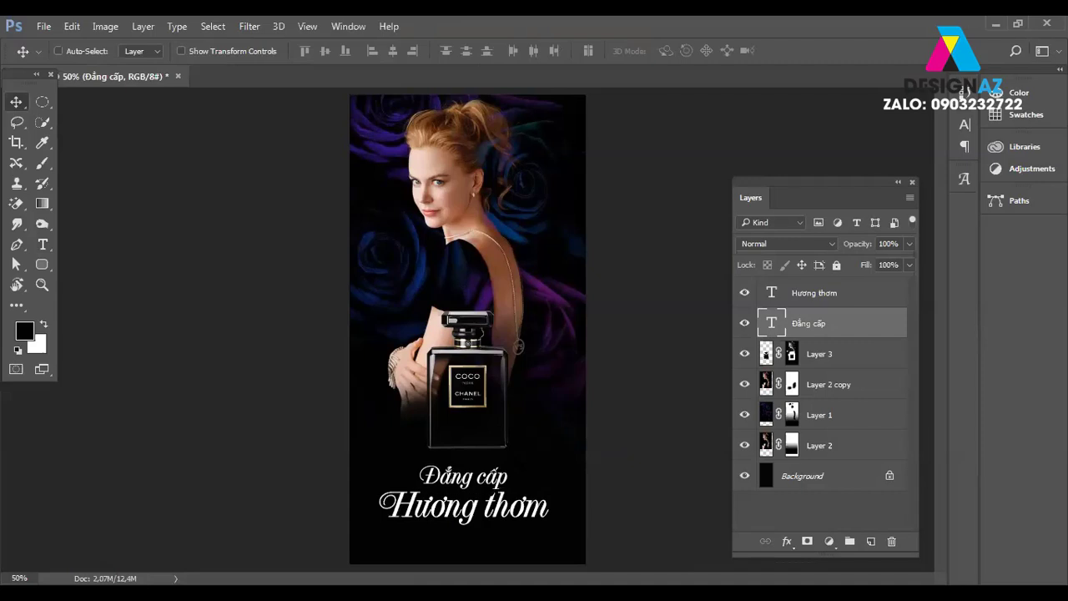
{"action": "key", "text": "Down"}
{"action": "key", "text": "ctrl+t"}
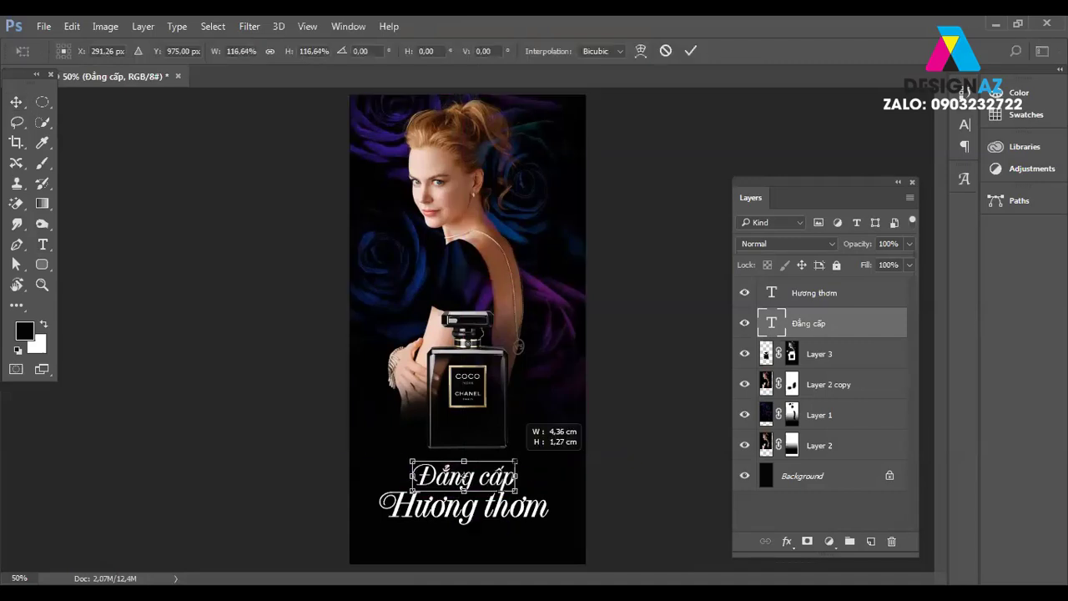
{"action": "left_click_drag", "start_coordinate": [517, 460], "coordinate": [515, 462]}
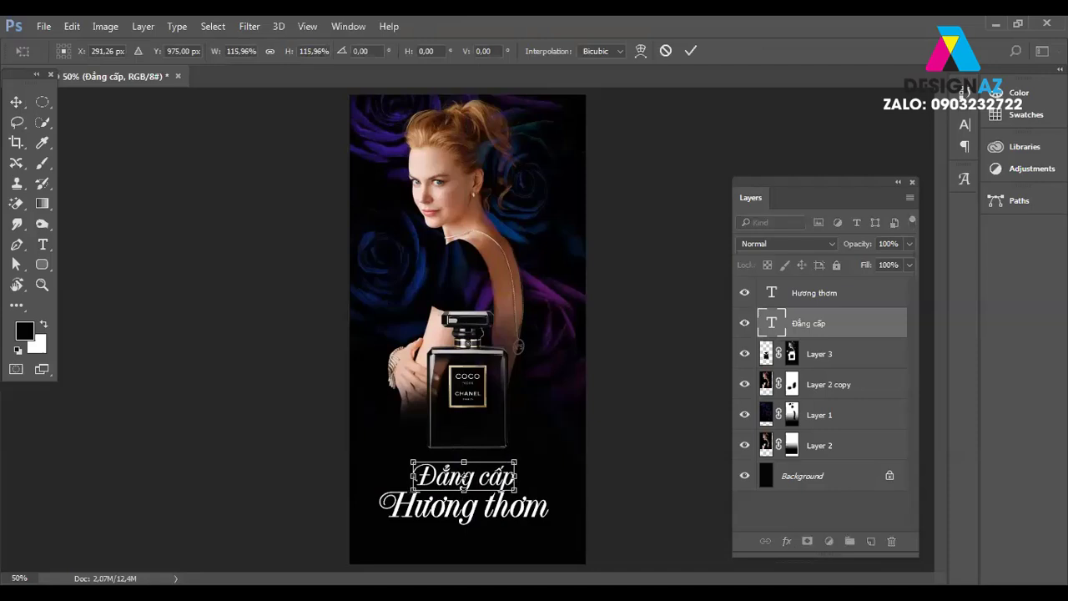
{"action": "key", "text": "Return"}
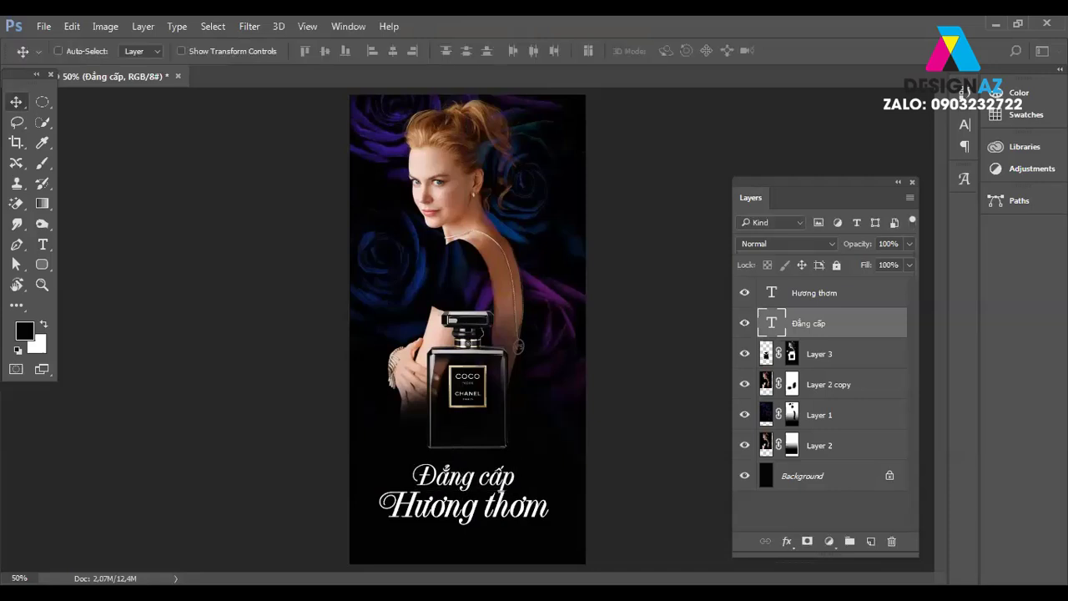
{"action": "key", "text": "Up"}
{"action": "key", "text": "Up"}
{"action": "key", "text": "Up"}
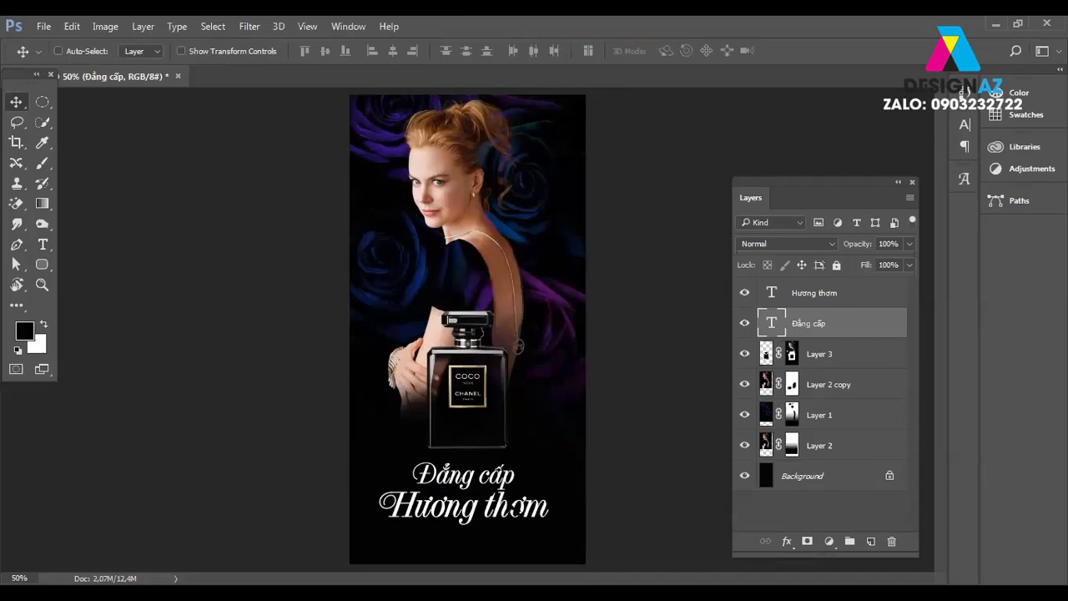
Colour Hương thơm warm tan #bc8d73, sampled from the model's skin.
{"action": "right_click", "coordinate": [511, 505]}
{"action": "left_click", "coordinate": [552, 511]}
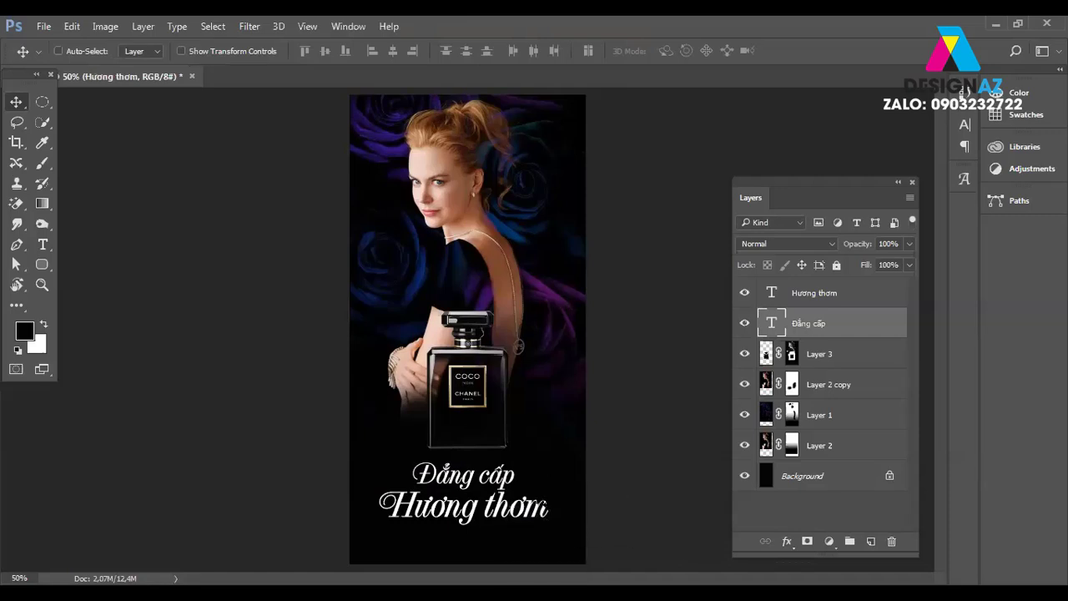
{"action": "scroll", "coordinate": [497, 505], "scroll_direction": "up", "scroll_amount": 1}
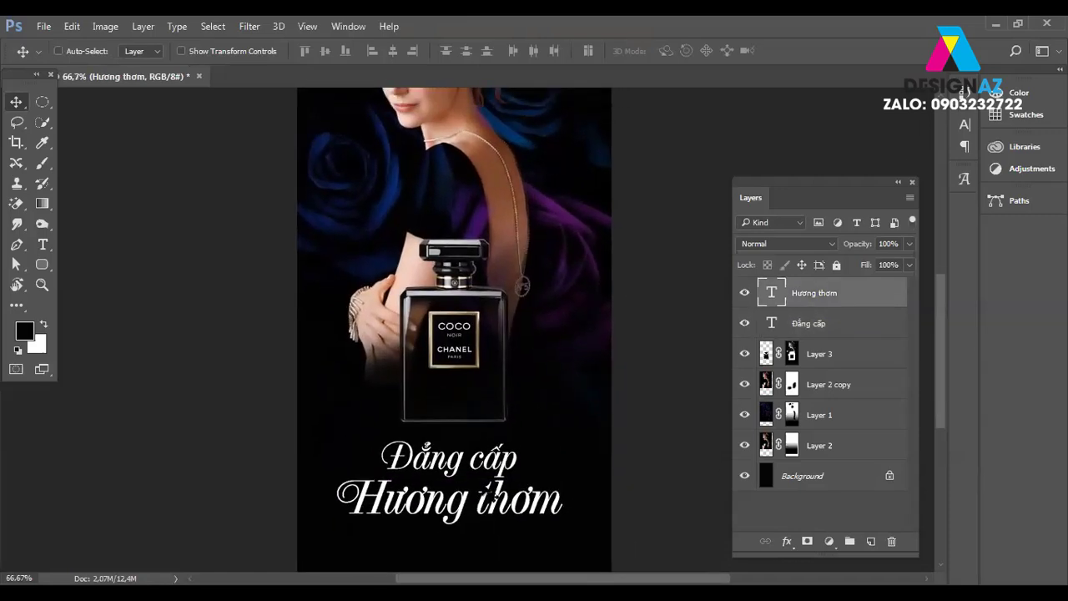
{"action": "right_click", "coordinate": [491, 504]}
{"action": "left_click", "coordinate": [518, 513]}
{"action": "key", "text": "t"}
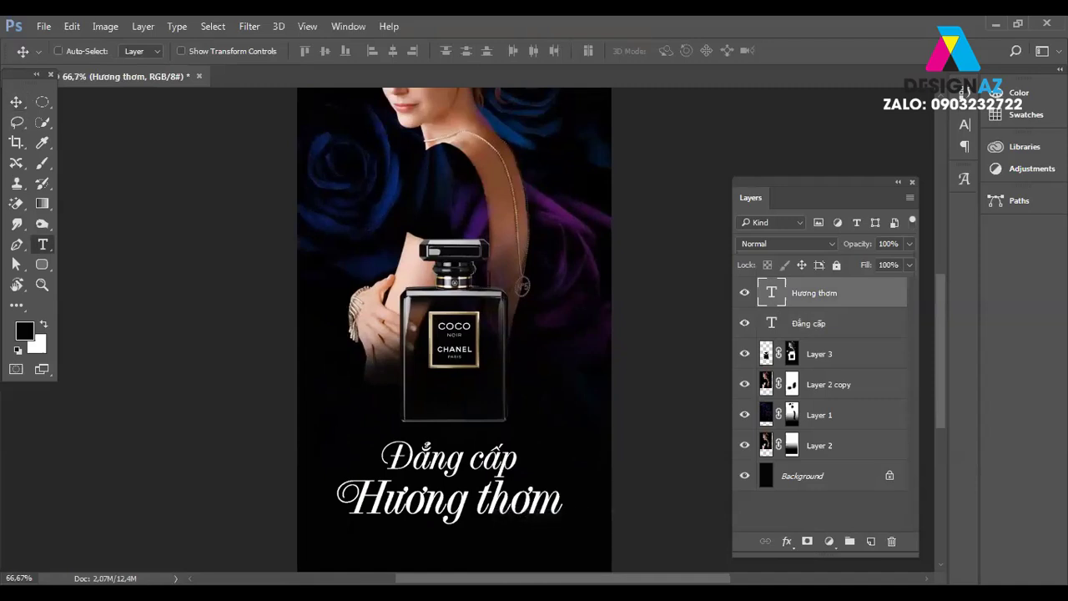
{"action": "left_click", "coordinate": [545, 51]}
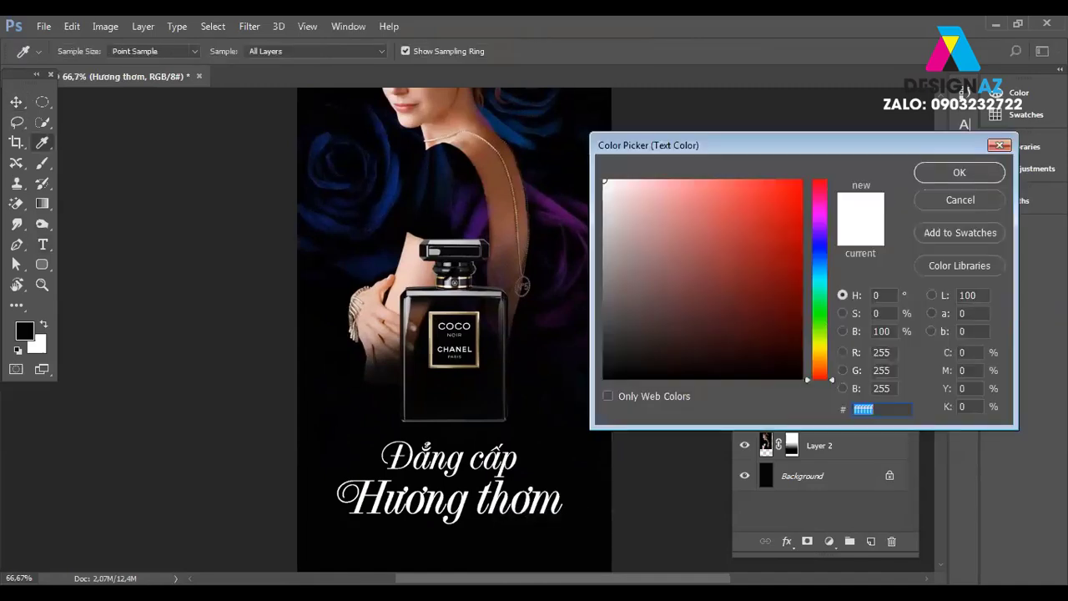
{"action": "left_click", "coordinate": [467, 147]}
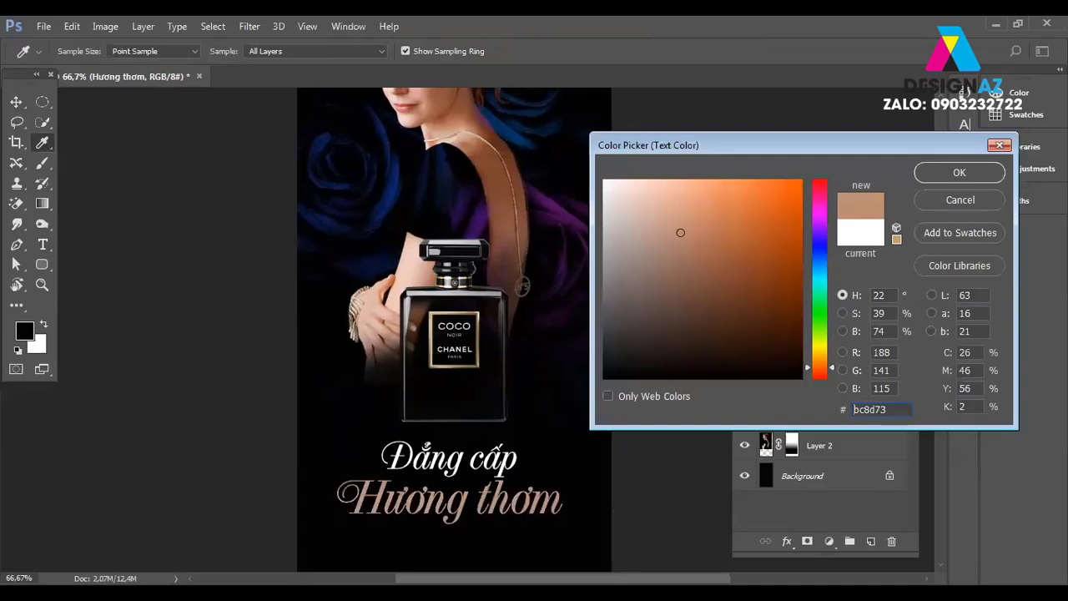
{"action": "left_click", "coordinate": [960, 172]}
Return to the Move tool and pick the Đẳng cấp layer from the canvas.
{"action": "left_click", "coordinate": [16, 101]}
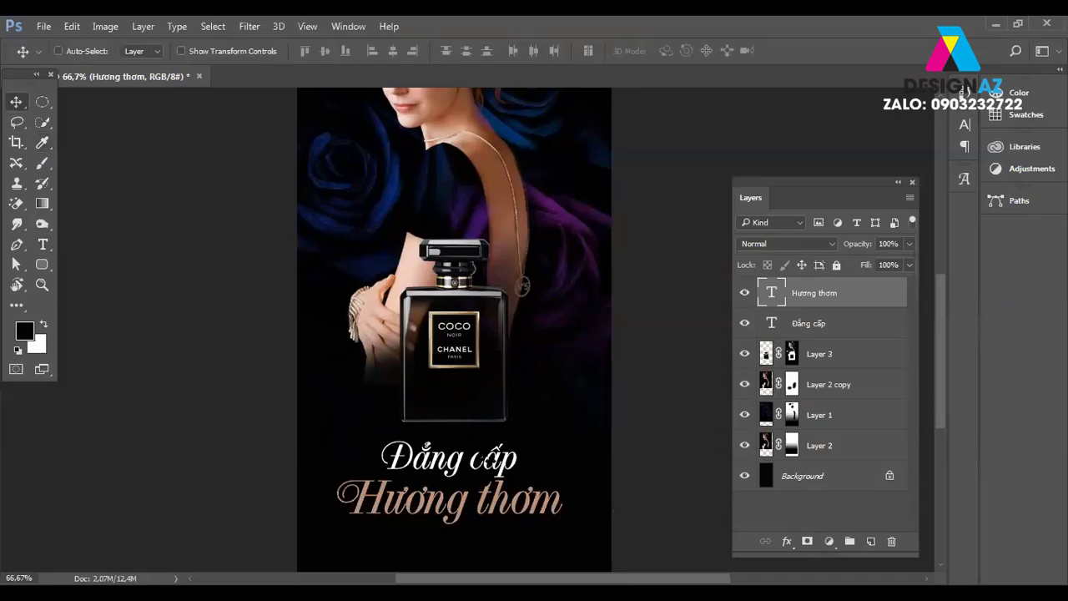
{"action": "right_click", "coordinate": [483, 456]}
{"action": "key", "text": "Escape"}
Try colouring Đẳng cấp blue, entering 0e2a6a and lightening it to 4562a7.
{"action": "left_click", "coordinate": [809, 323]}
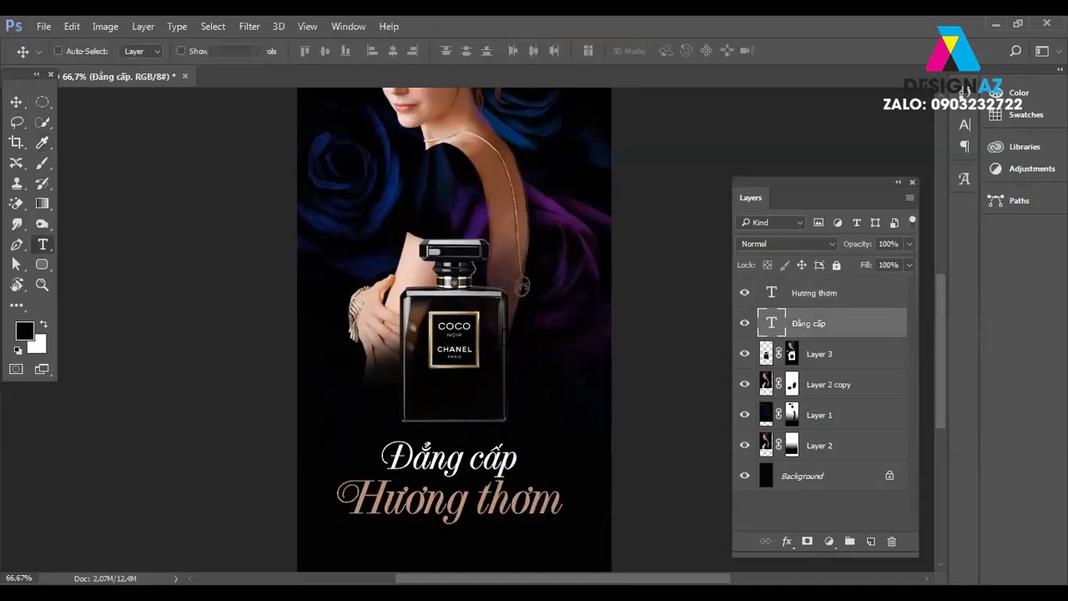
{"action": "key", "text": "t"}
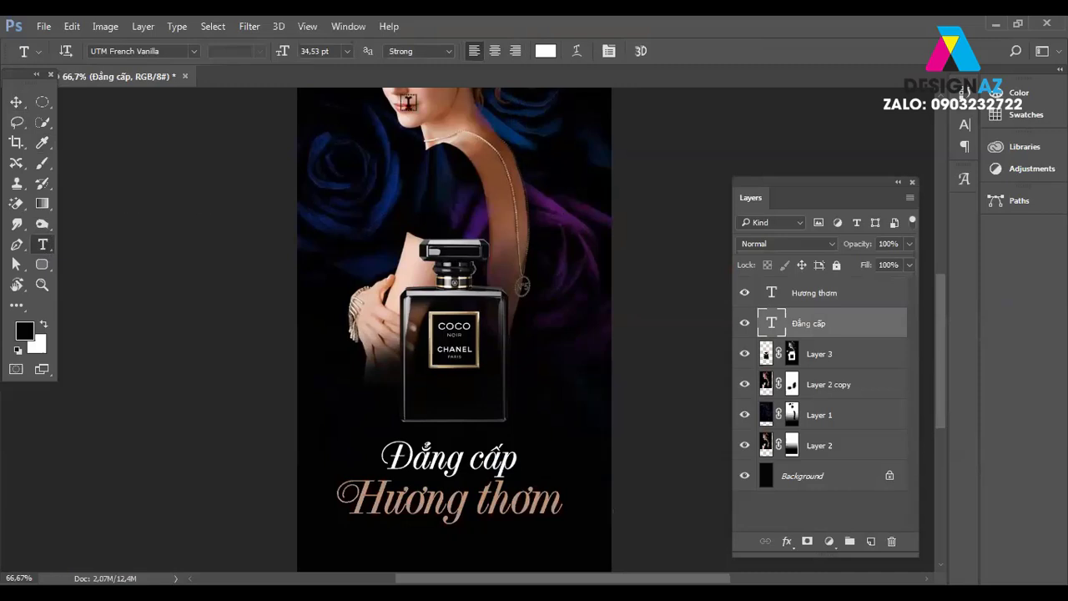
{"action": "left_click", "coordinate": [545, 51]}
{"action": "type", "text": "0e2a6a"}
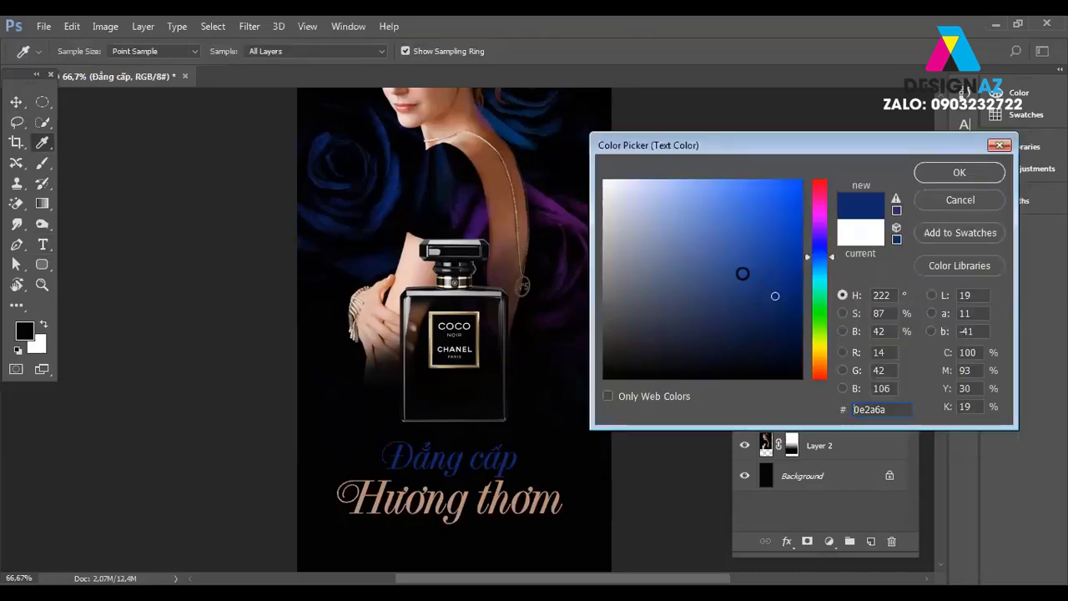
{"action": "left_click_drag", "start_coordinate": [744, 258], "coordinate": [720, 247]}
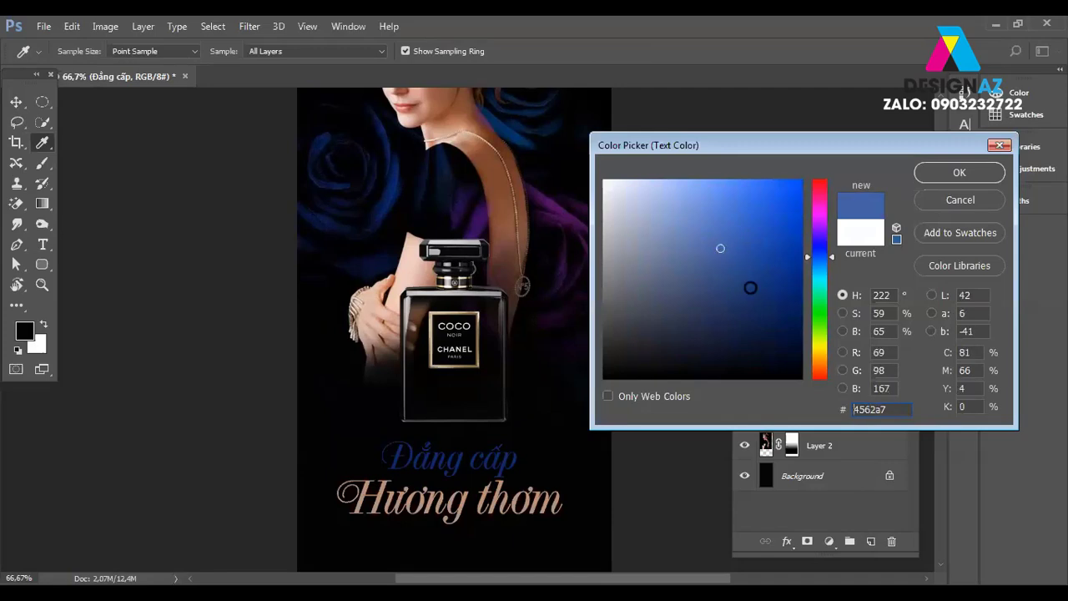
{"action": "left_click", "coordinate": [958, 172]}
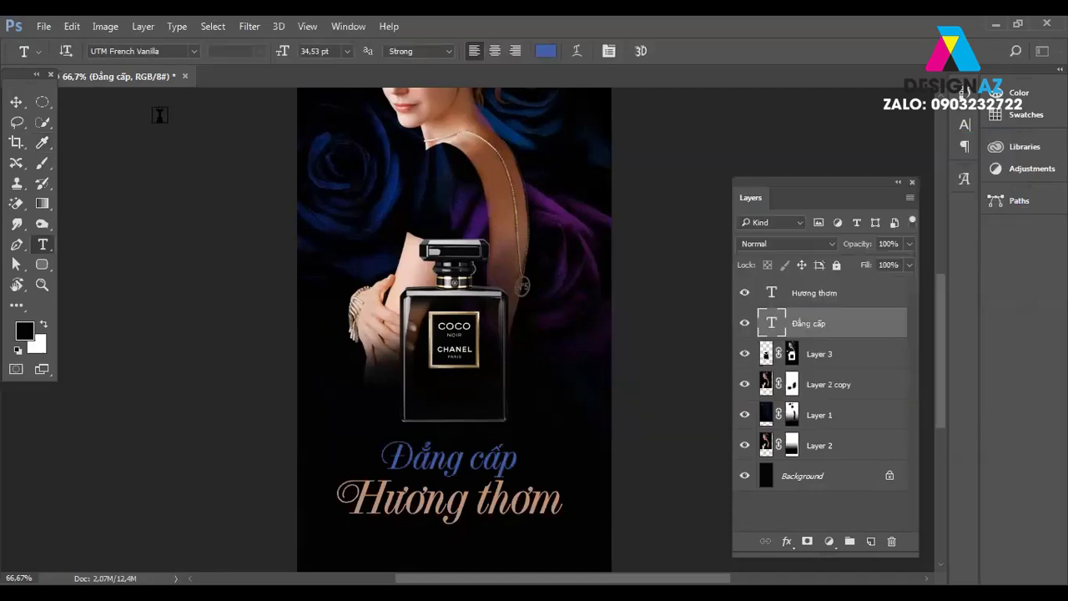
{"action": "left_click", "coordinate": [16, 103]}
Zoom out, select Đẳng cấp and nudge it down two steps.
{"action": "key", "text": "ctrl+minus"}
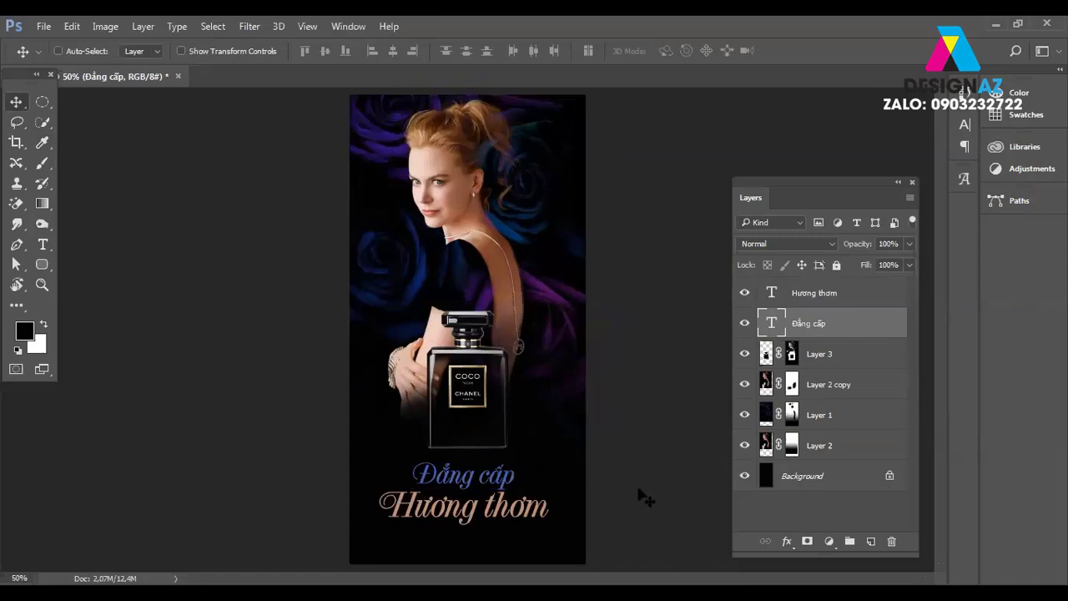
{"action": "right_click", "coordinate": [481, 477]}
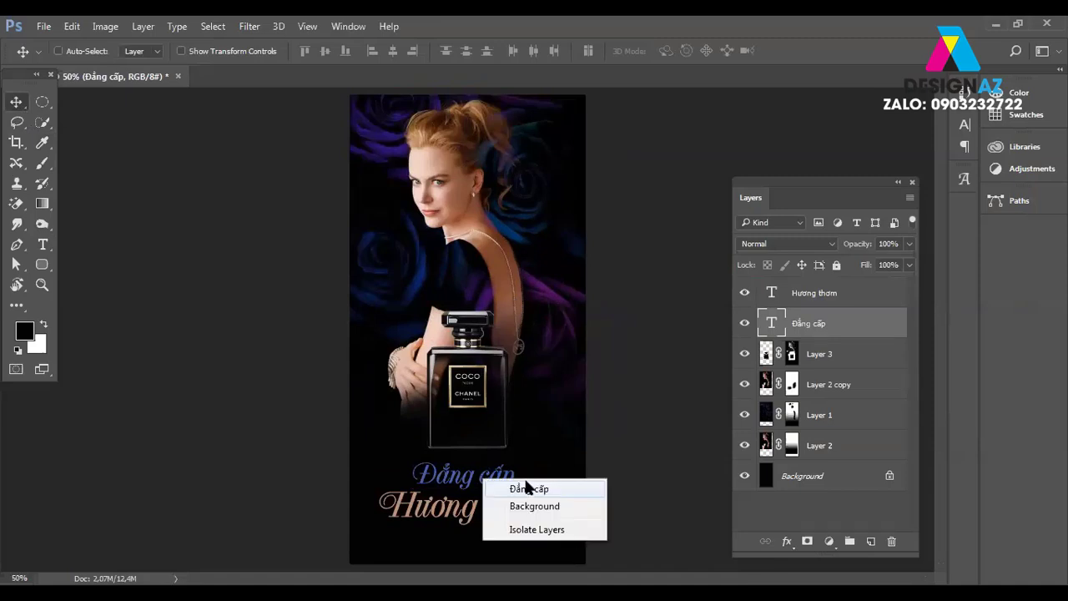
{"action": "left_click", "coordinate": [501, 486]}
{"action": "key", "text": "Down"}
{"action": "key", "text": "Down"}
{"action": "key", "text": "Down"}
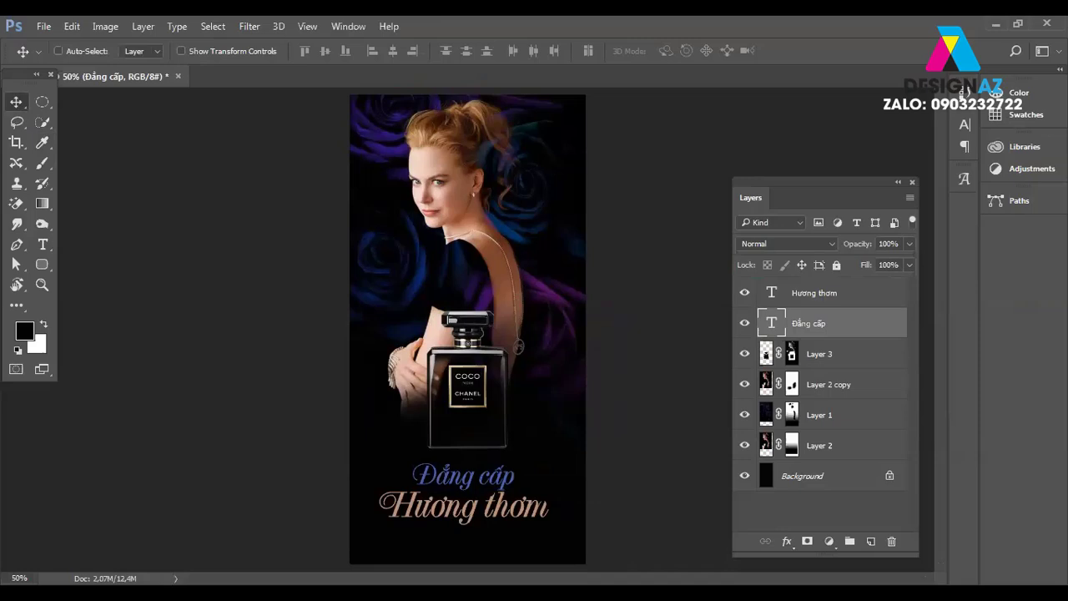
{"action": "key", "text": "Down"}
{"action": "key", "text": "Down"}
Recolour Đẳng cấp copper-brown #a36a54, sampled from the model's hair.
{"action": "key", "text": "t"}
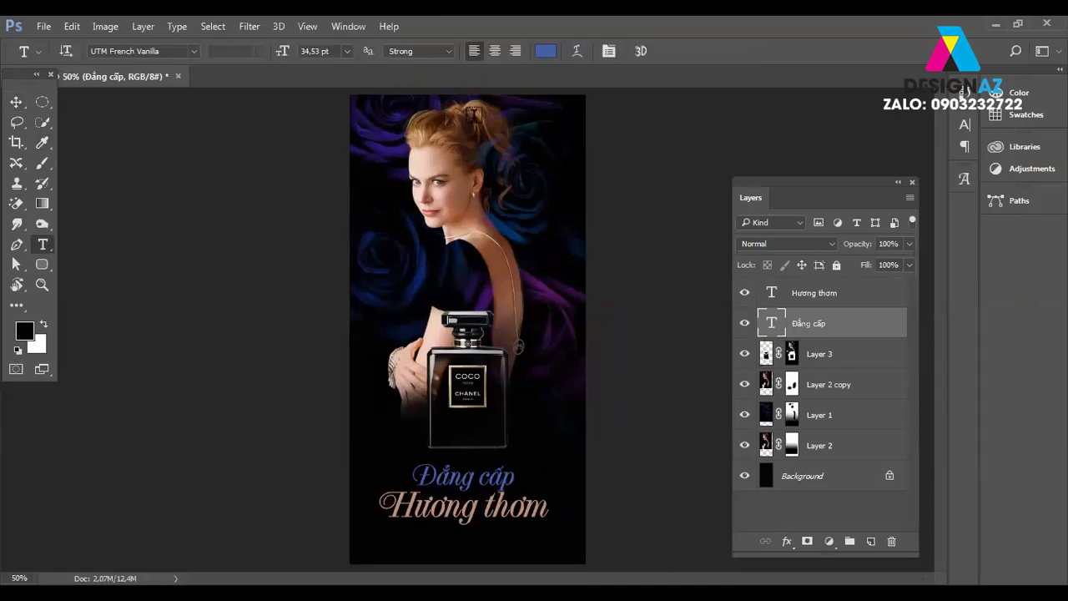
{"action": "left_click", "coordinate": [545, 51]}
{"action": "left_click", "coordinate": [491, 240]}
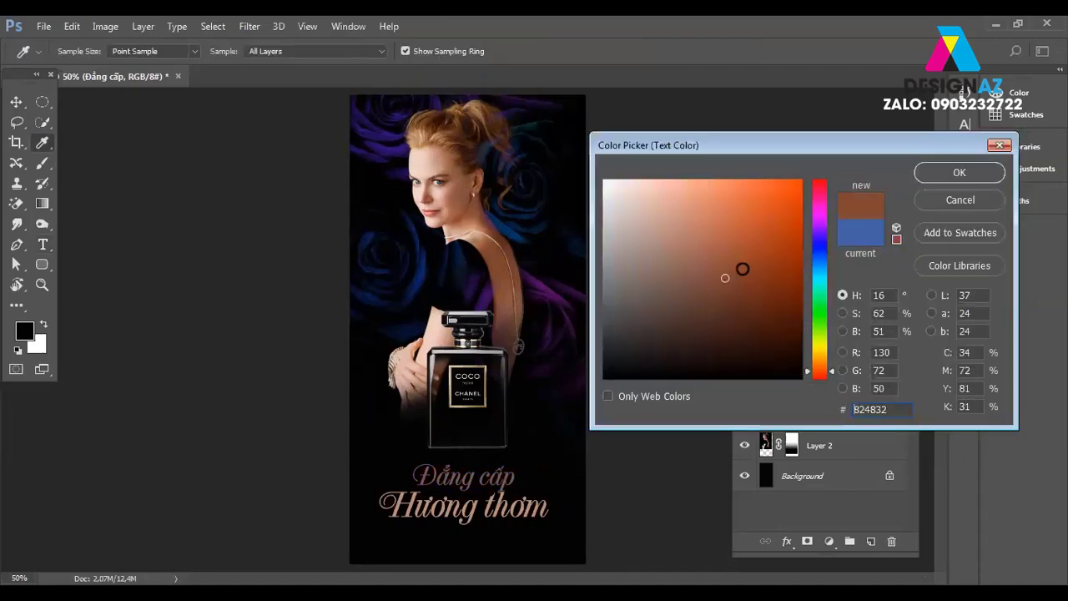
{"action": "left_click", "coordinate": [701, 251]}
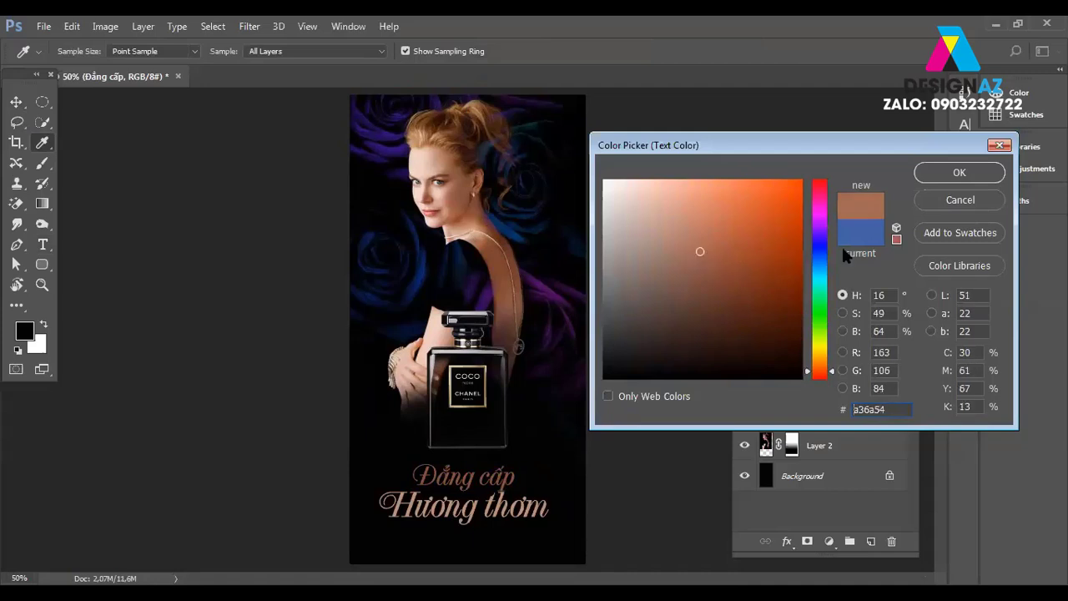
{"action": "left_click", "coordinate": [969, 172]}
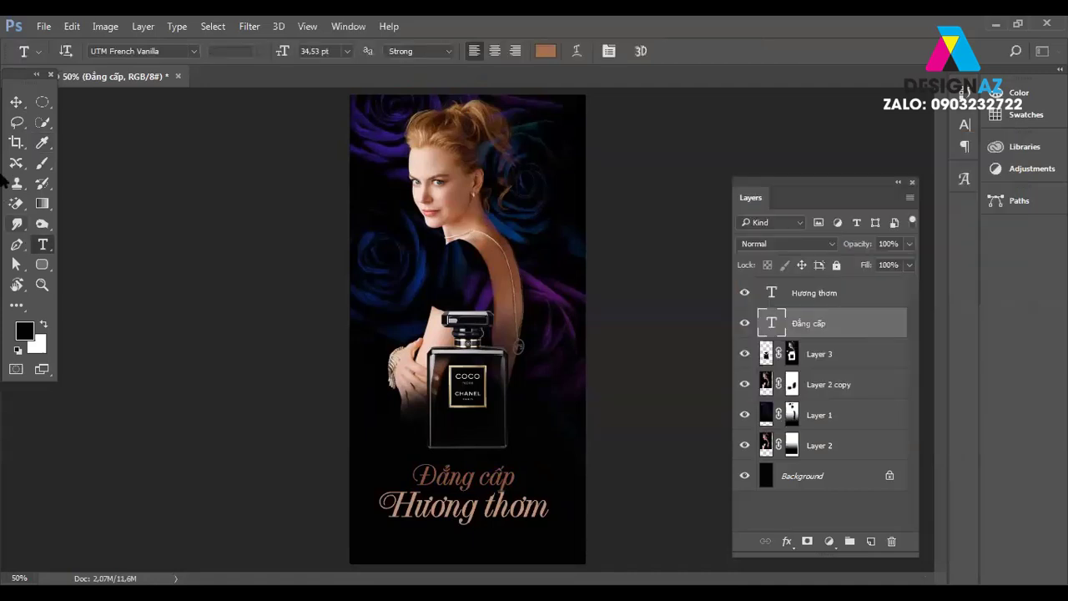
{"action": "left_click", "coordinate": [16, 101]}
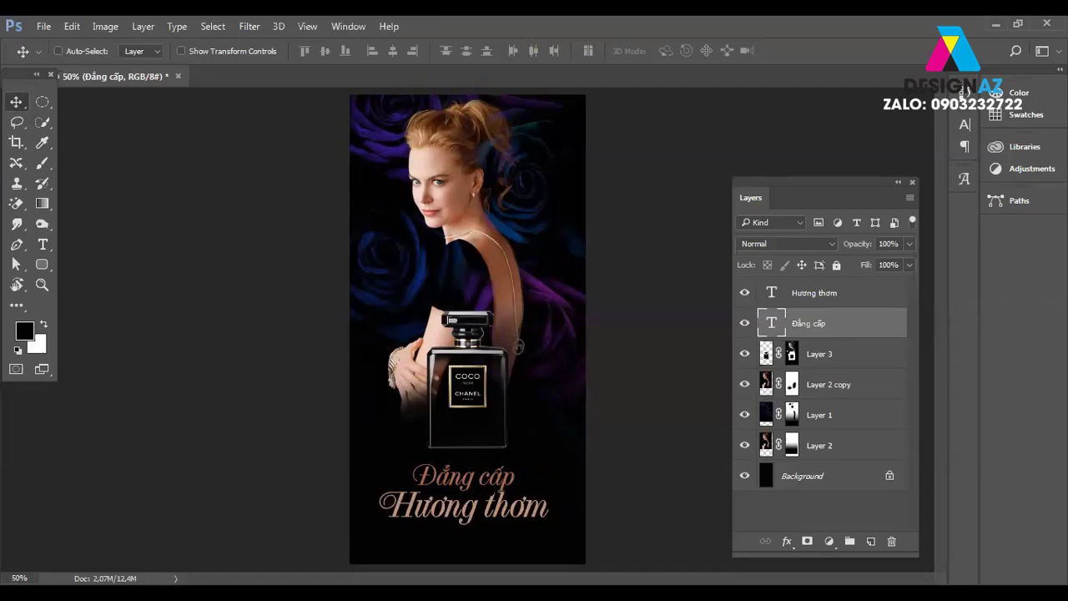
{"action": "key", "text": "ctrl"}
In the Open dialog, browse Local Disk (E:) to thuvienanh > Backgroud.
{"action": "key", "text": "ctrl+o"}
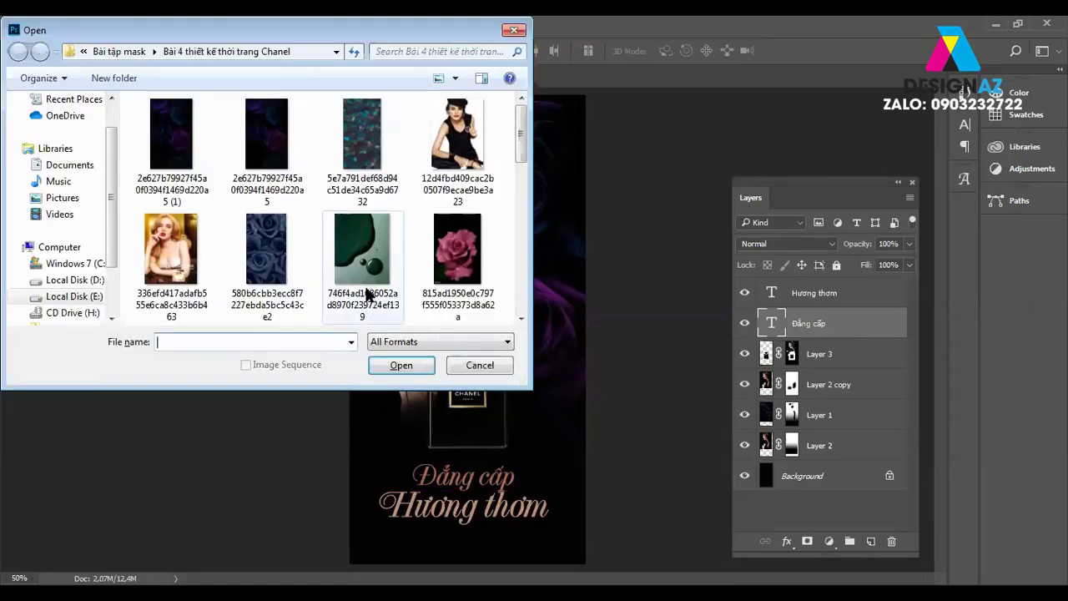
{"action": "left_click", "coordinate": [84, 296]}
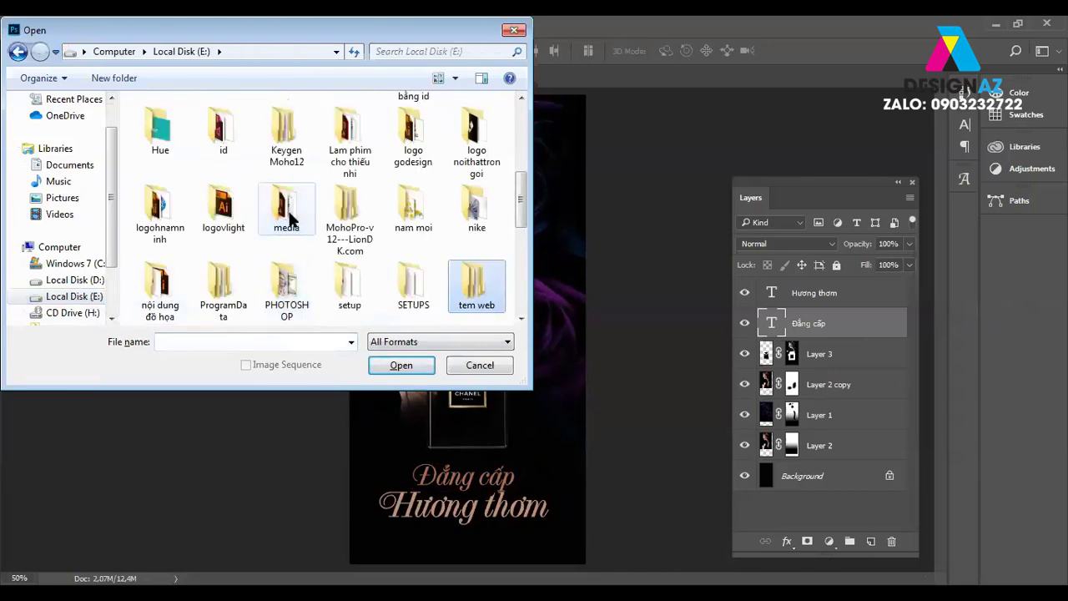
{"action": "scroll", "coordinate": [326, 225], "scroll_direction": "down", "scroll_amount": 3}
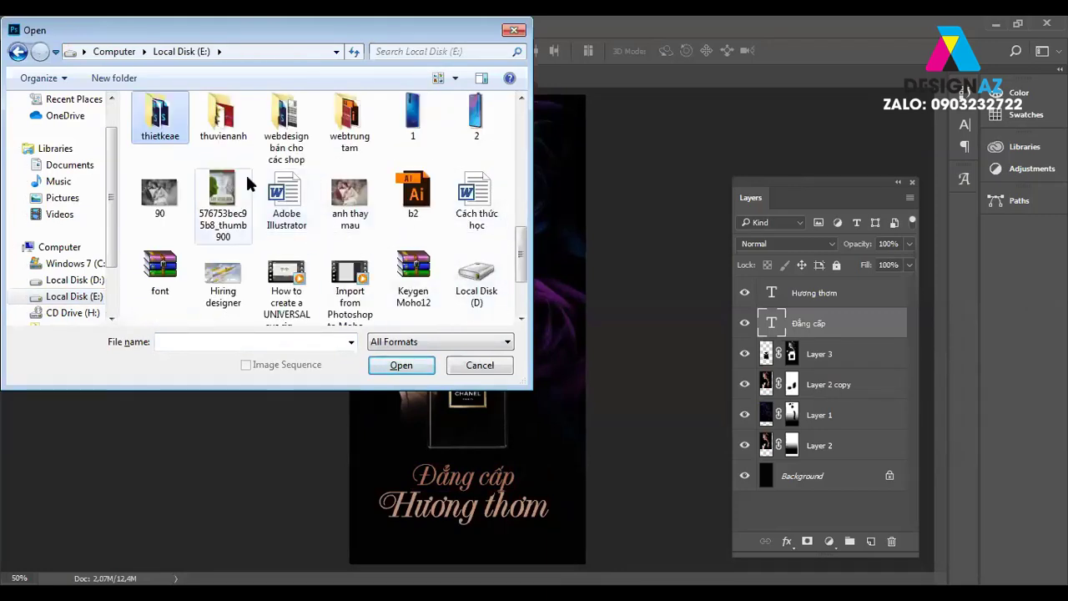
{"action": "double_click", "coordinate": [224, 126]}
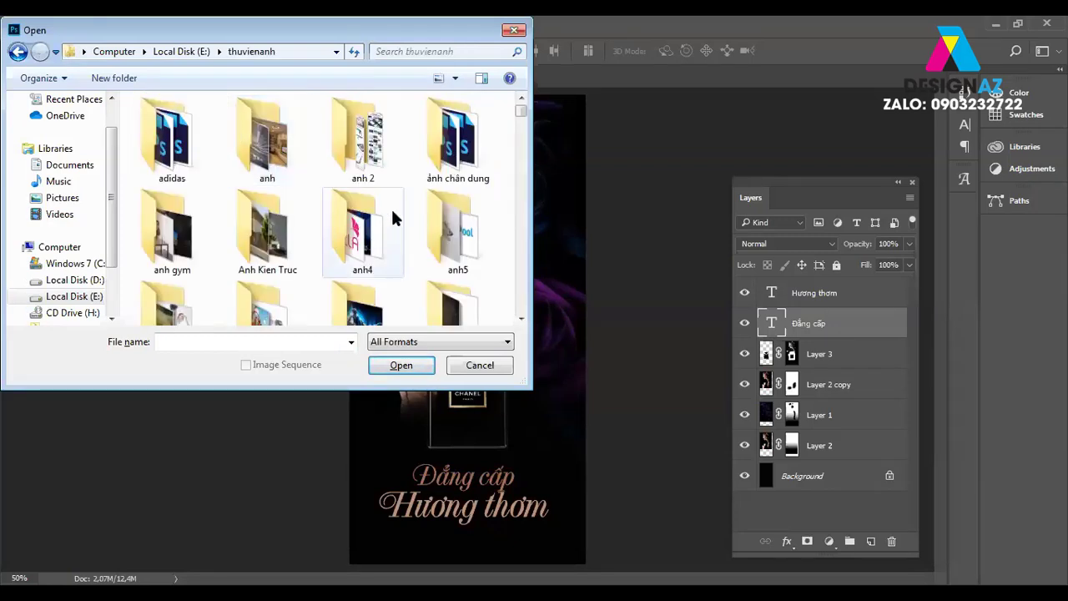
{"action": "mouse_move", "coordinate": [519, 121]}
{"action": "left_mouse_down"}
{"action": "mouse_move", "coordinate": [526, 138]}
{"action": "mouse_move", "coordinate": [403, 156]}
{"action": "left_mouse_up"}
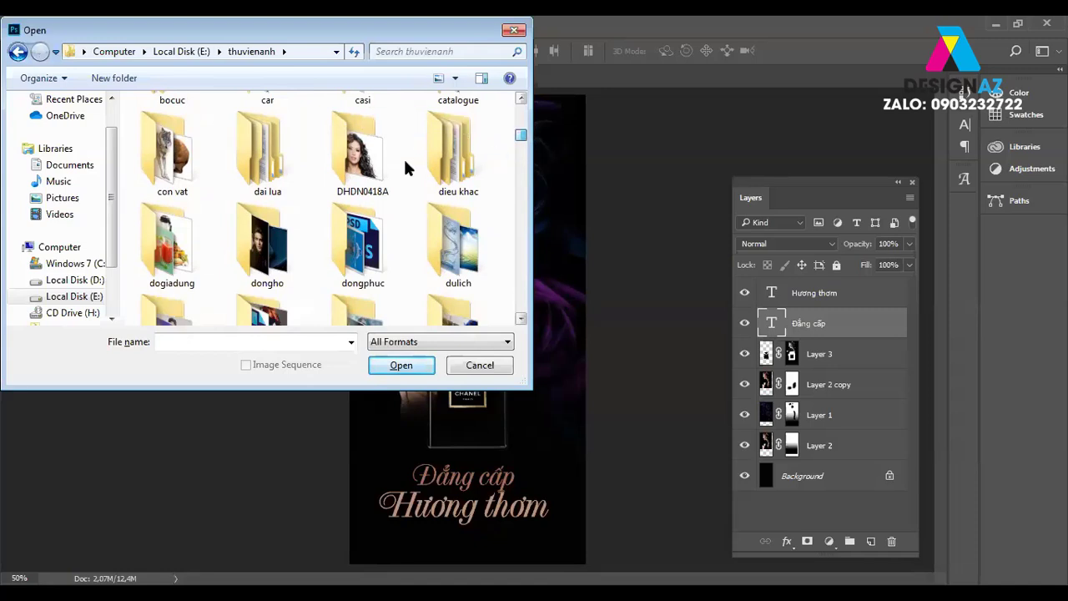
{"action": "key", "text": "b"}
{"action": "key", "text": "b"}
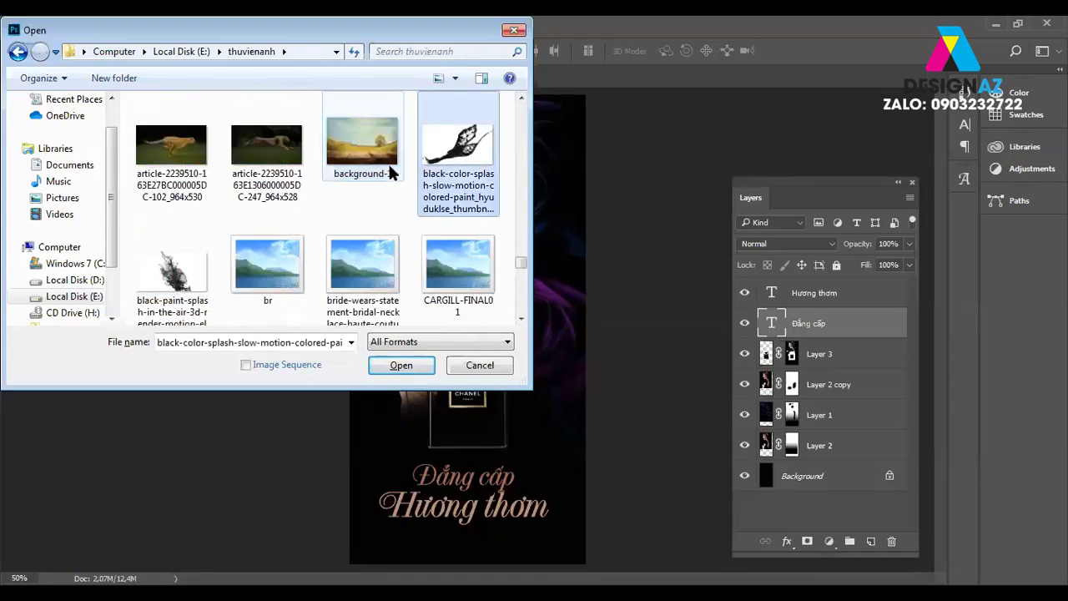
{"action": "key", "text": "b"}
{"action": "key", "text": "b"}
{"action": "key", "text": "b"}
{"action": "key", "text": "b"}
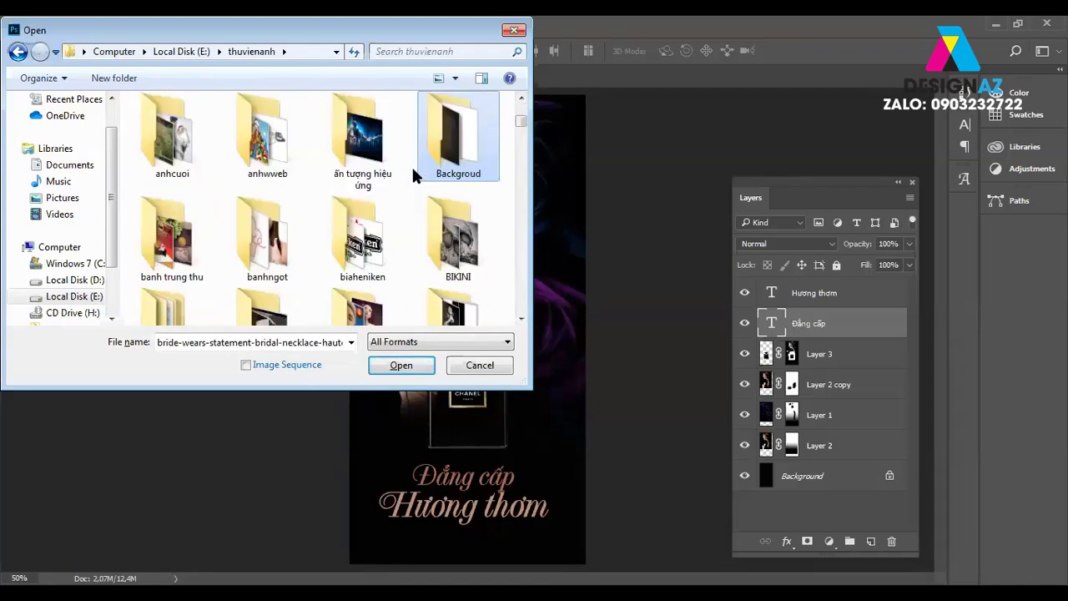
{"action": "key", "text": "Return"}
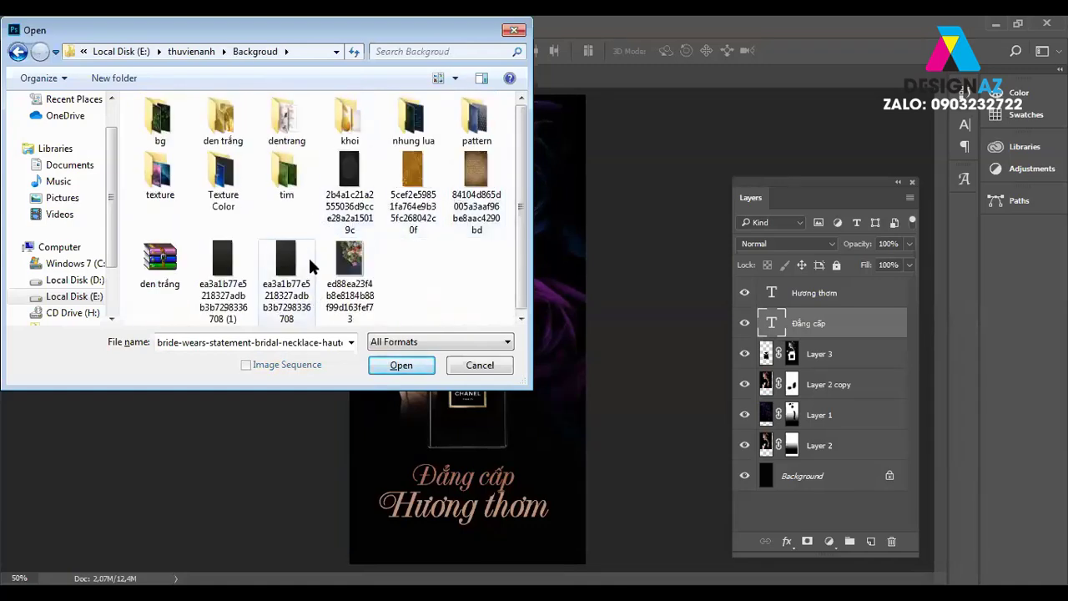
Open transformerslensflare31 from the texture folder.
{"action": "double_click", "coordinate": [159, 171]}
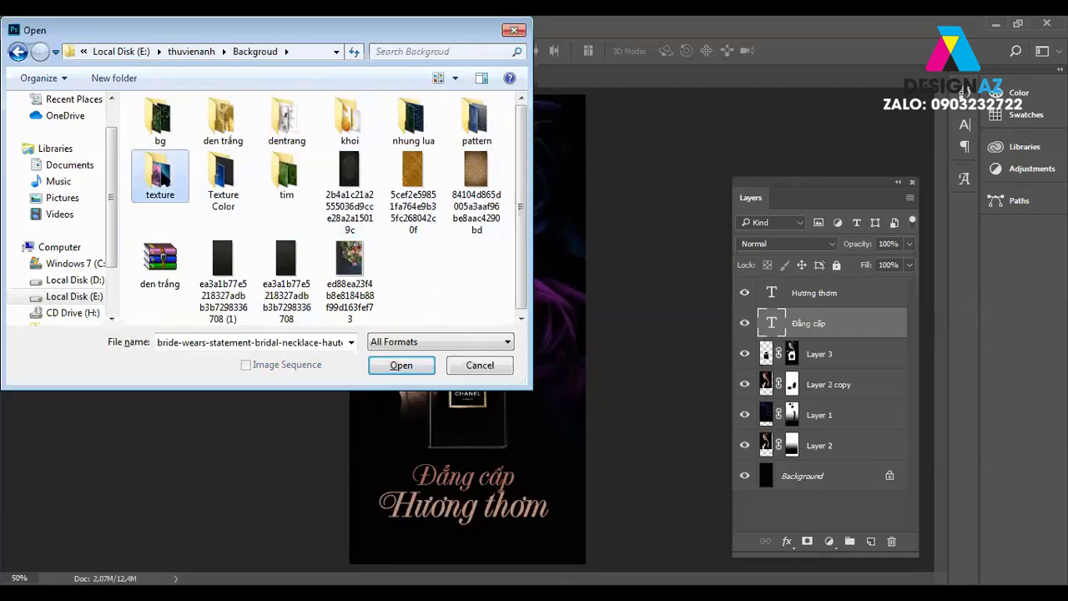
{"action": "left_click_drag", "start_coordinate": [521, 110], "coordinate": [502, 293]}
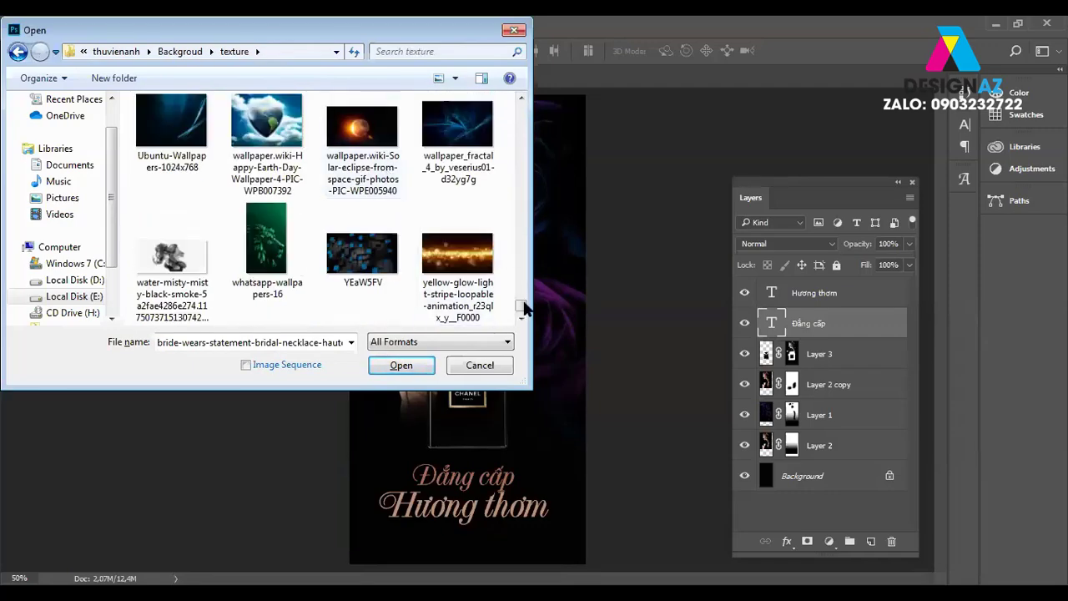
{"action": "left_click_drag", "start_coordinate": [521, 311], "coordinate": [516, 286]}
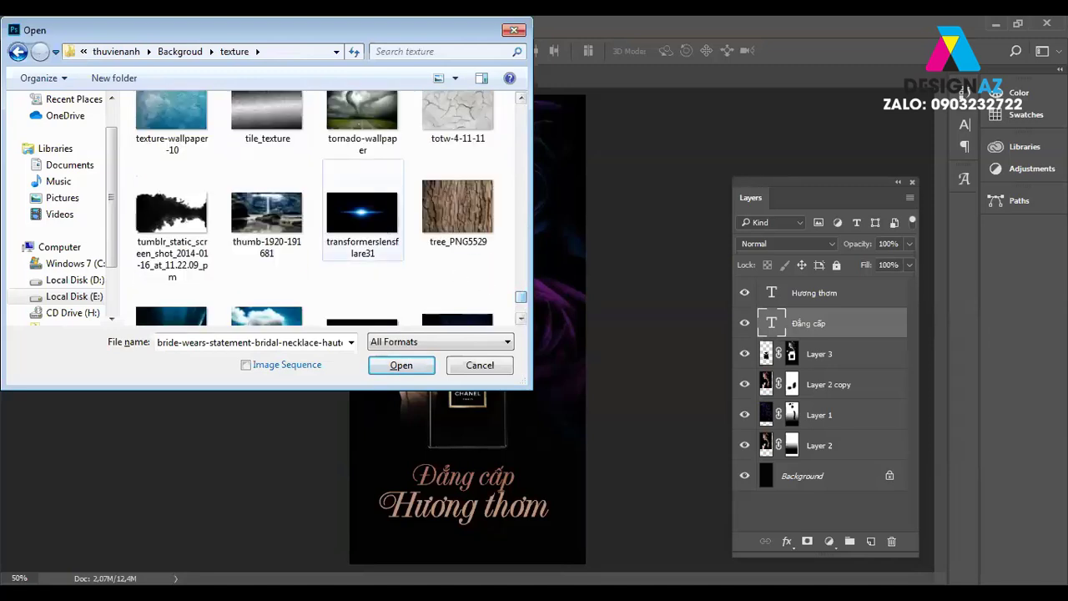
{"action": "left_click", "coordinate": [362, 243]}
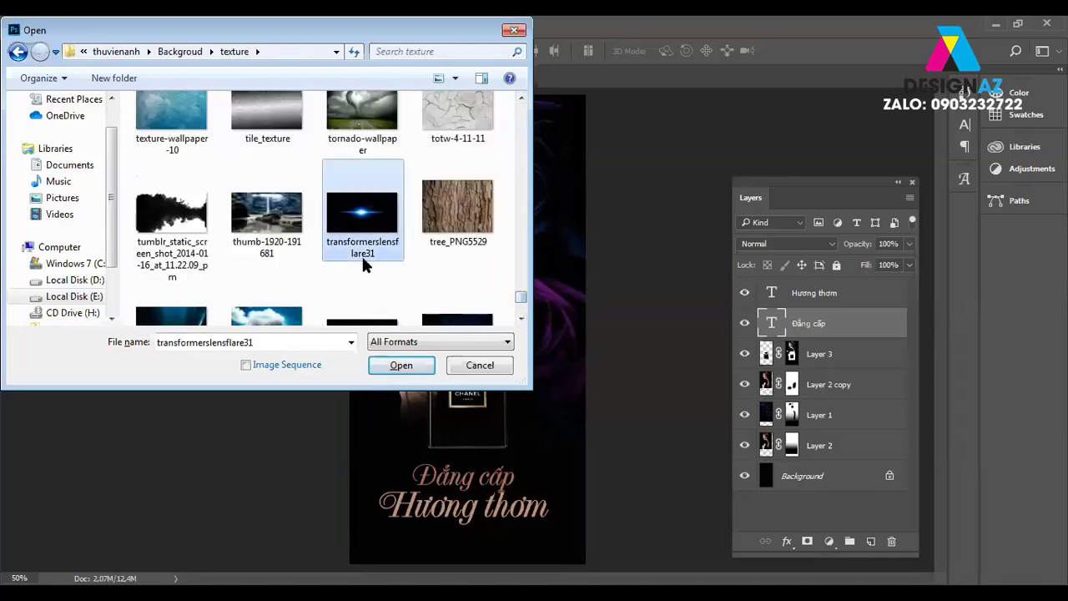
{"action": "left_click", "coordinate": [400, 365]}
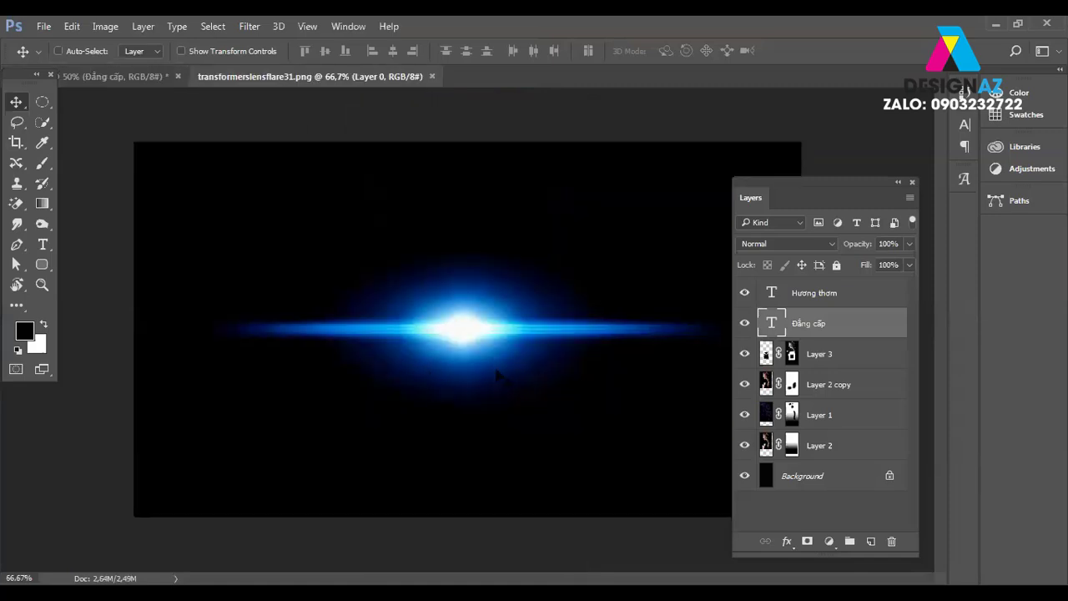
Paste the whole lens-flare image into the poster with Screen blending.
{"action": "key", "text": "ctrl+a"}
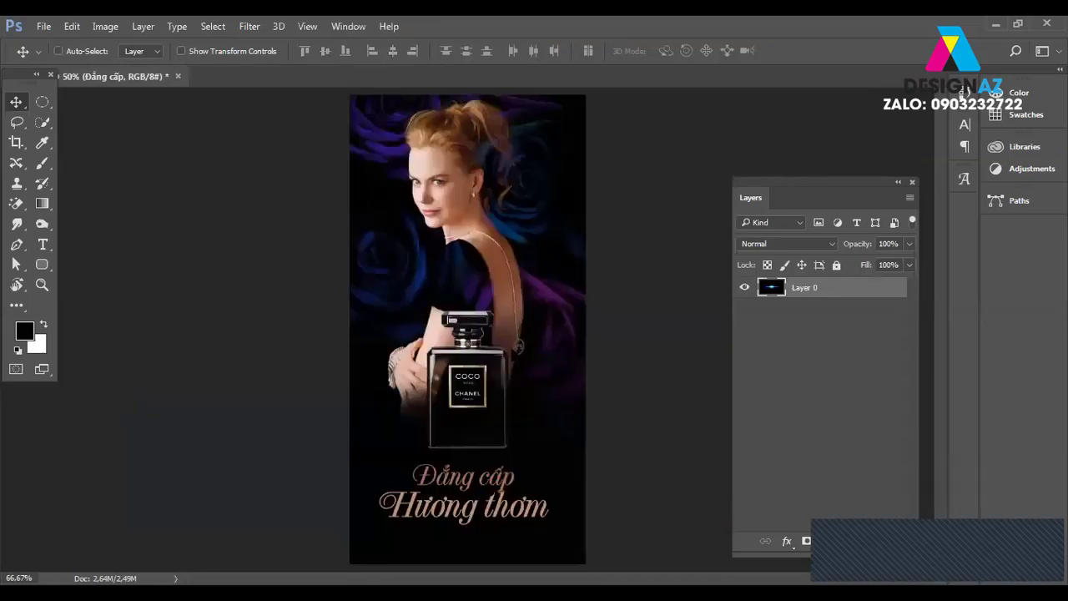
{"action": "key", "text": "ctrl+v"}
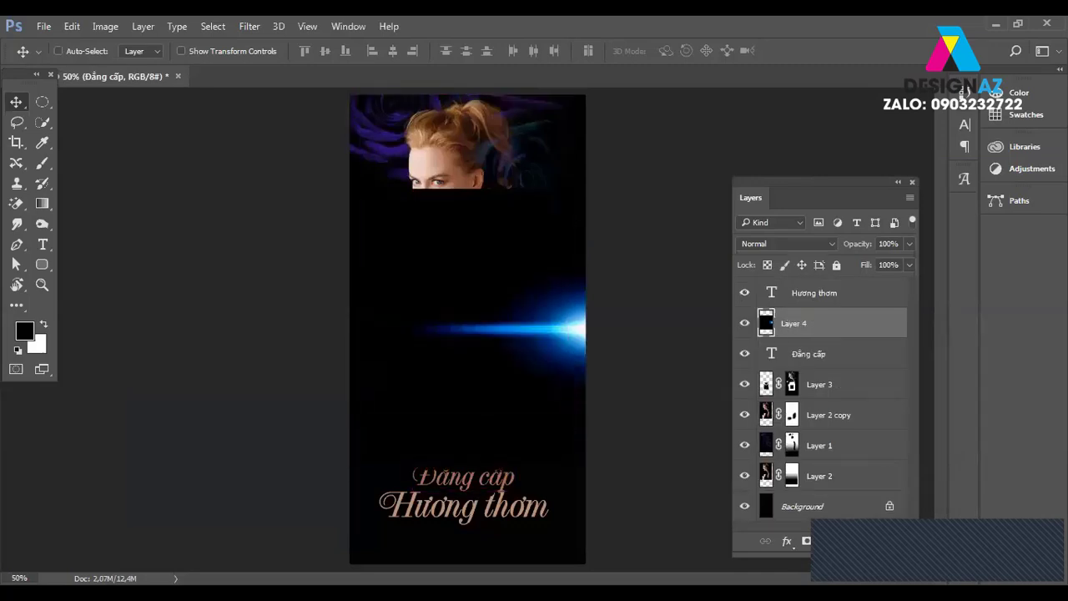
{"action": "left_click_drag", "start_coordinate": [576, 310], "coordinate": [451, 413]}
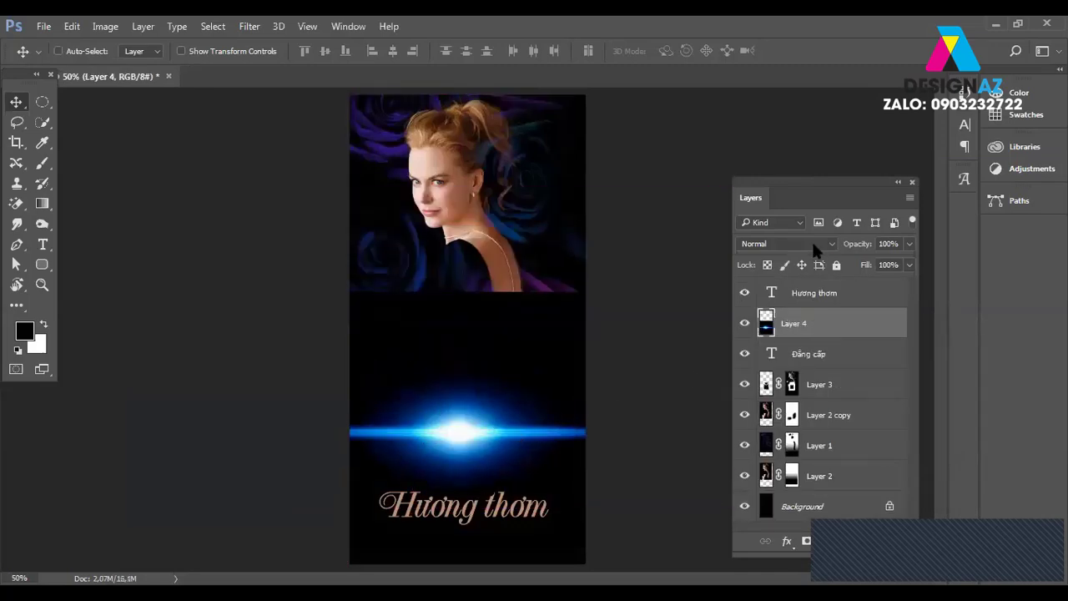
{"action": "left_click", "coordinate": [784, 244]}
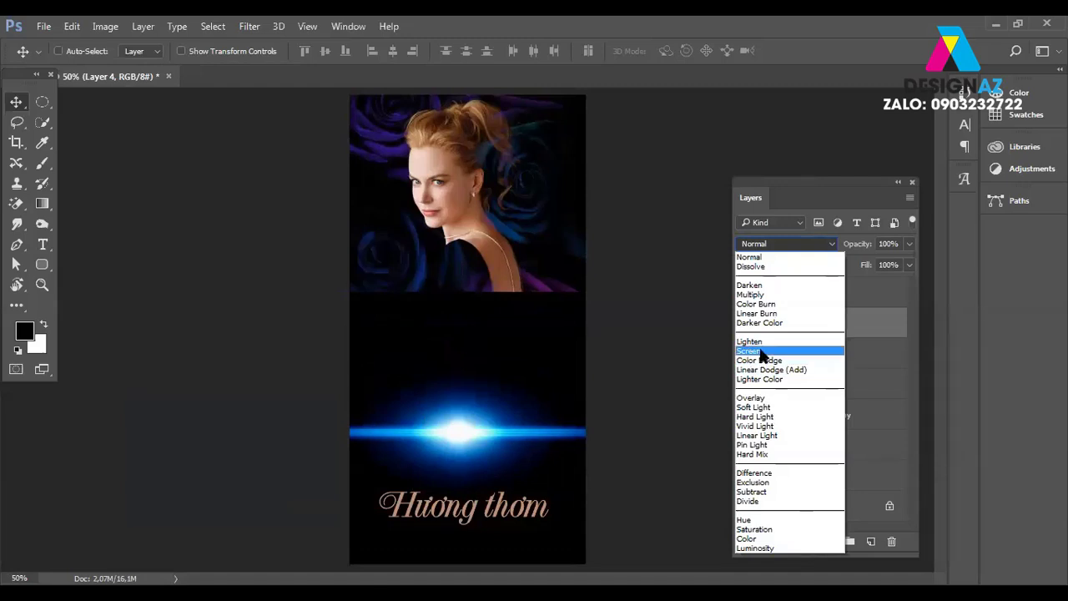
{"action": "left_click", "coordinate": [763, 348]}
Place the lens flare beneath Hương thơm, shrunk to about 57% and flattened into a thin strip.
{"action": "left_click_drag", "start_coordinate": [506, 405], "coordinate": [531, 457]}
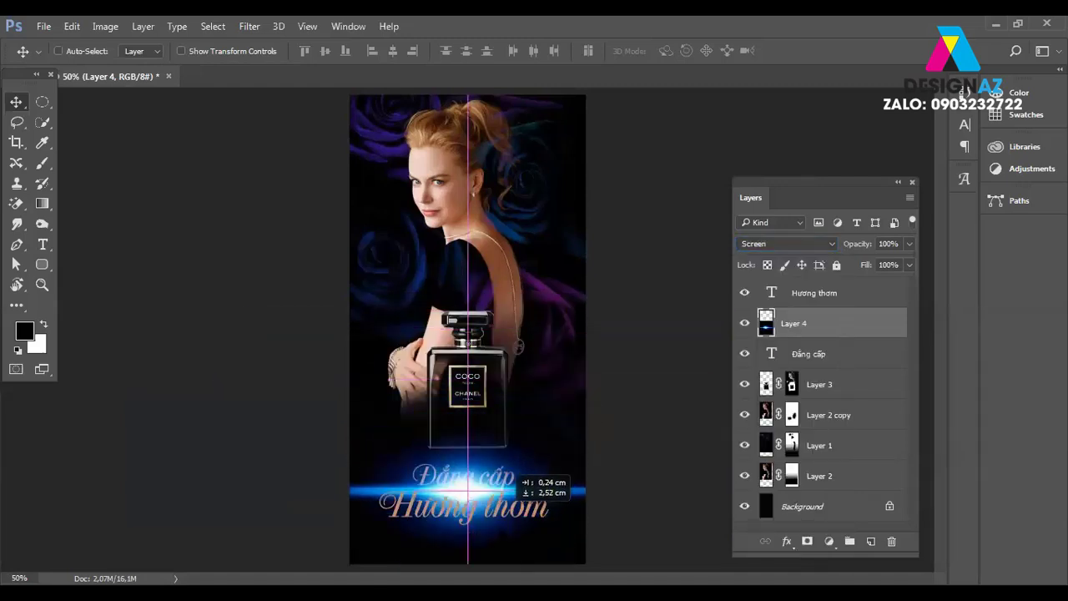
{"action": "left_click_drag", "start_coordinate": [530, 457], "coordinate": [504, 524]}
{"action": "key", "text": "ctrl+t"}
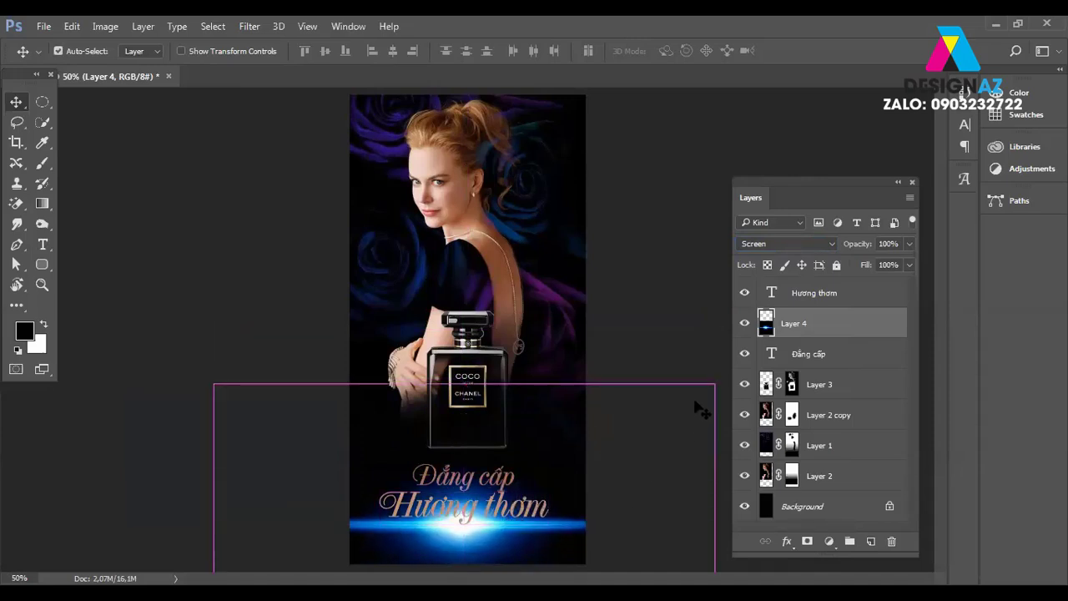
{"action": "mouse_move", "coordinate": [712, 387]}
{"action": "left_mouse_down"}
{"action": "mouse_move", "coordinate": [591, 426]}
{"action": "mouse_move", "coordinate": [595, 449]}
{"action": "left_mouse_up"}
{"action": "left_click_drag", "start_coordinate": [465, 449], "coordinate": [465, 478]}
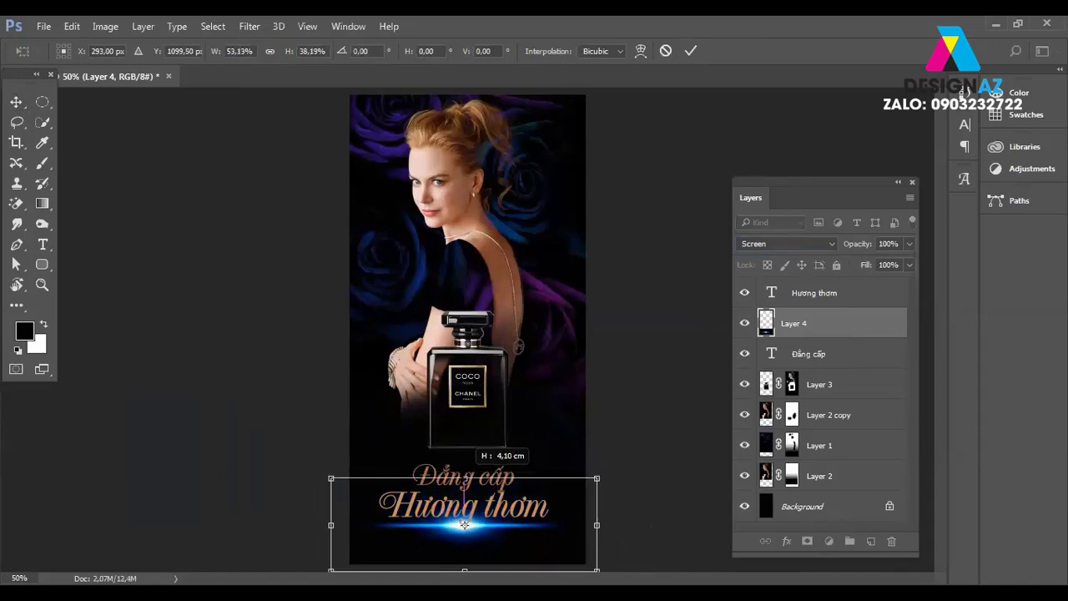
{"action": "key", "text": "Return"}
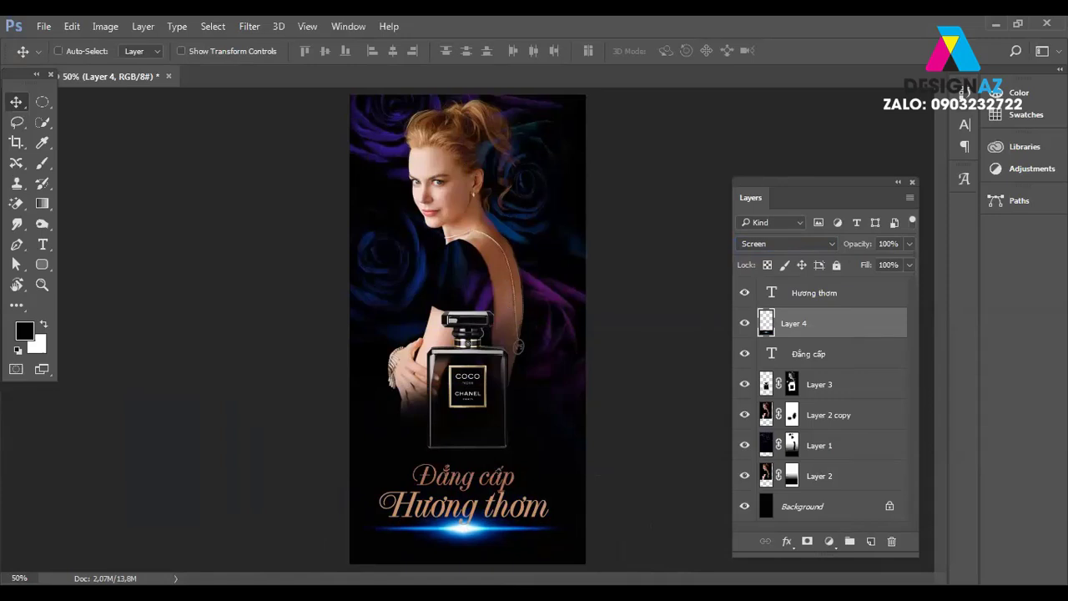
Set Layer 2 copy's blend mode to Lighten.
{"action": "right_click", "coordinate": [577, 302]}
{"action": "left_click", "coordinate": [601, 306]}
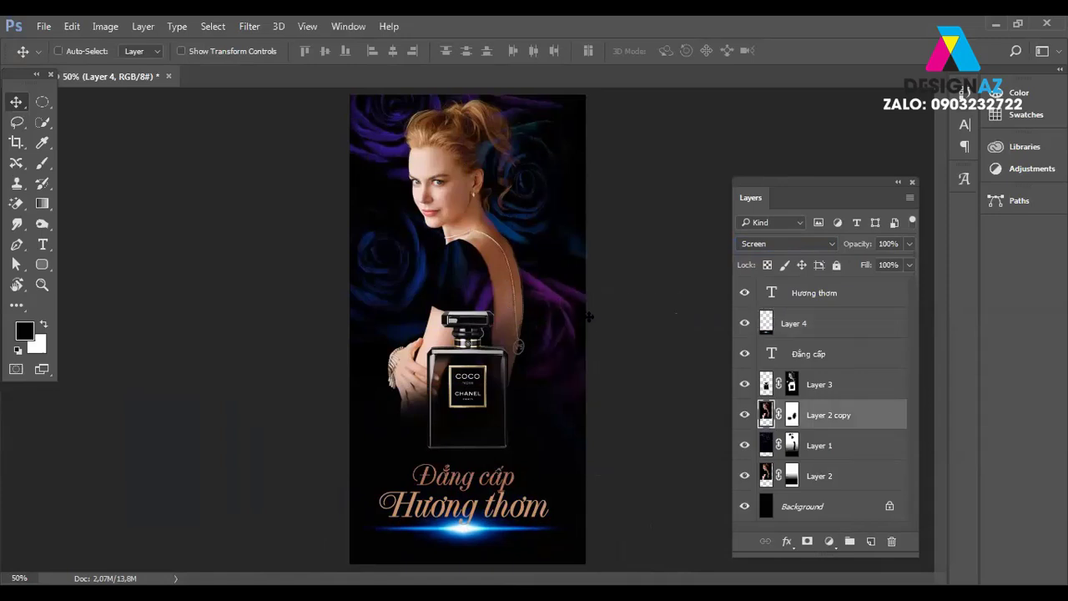
{"action": "key", "text": "ctrl+plus"}
{"action": "key", "text": "shift+minus"}
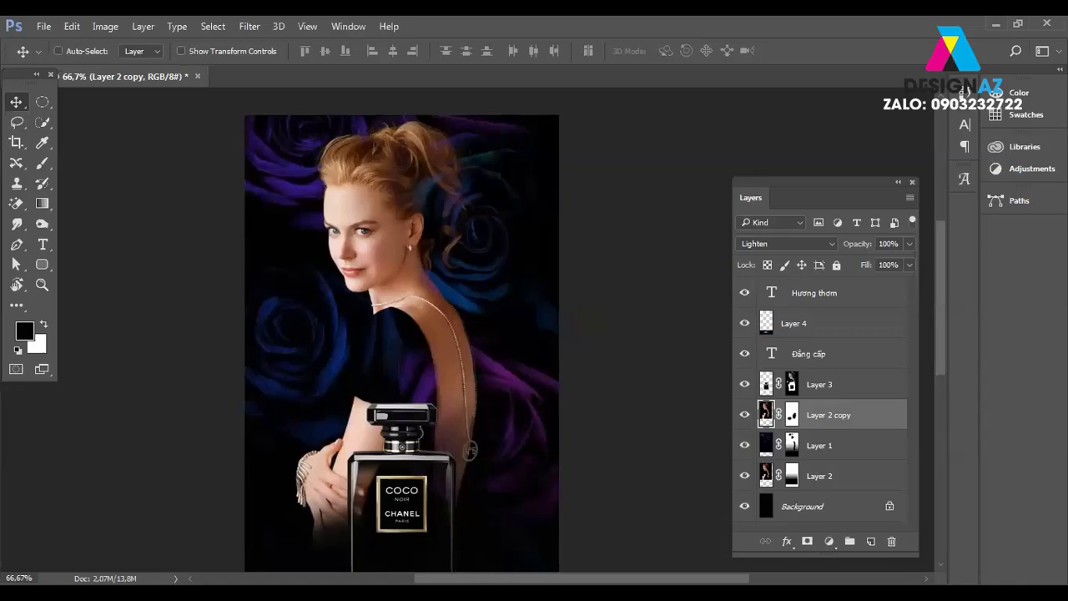
Duplicate the rose layer, Layer 1, to create Layer 1 copy.
{"action": "right_click", "coordinate": [557, 393]}
{"action": "left_click", "coordinate": [564, 403]}
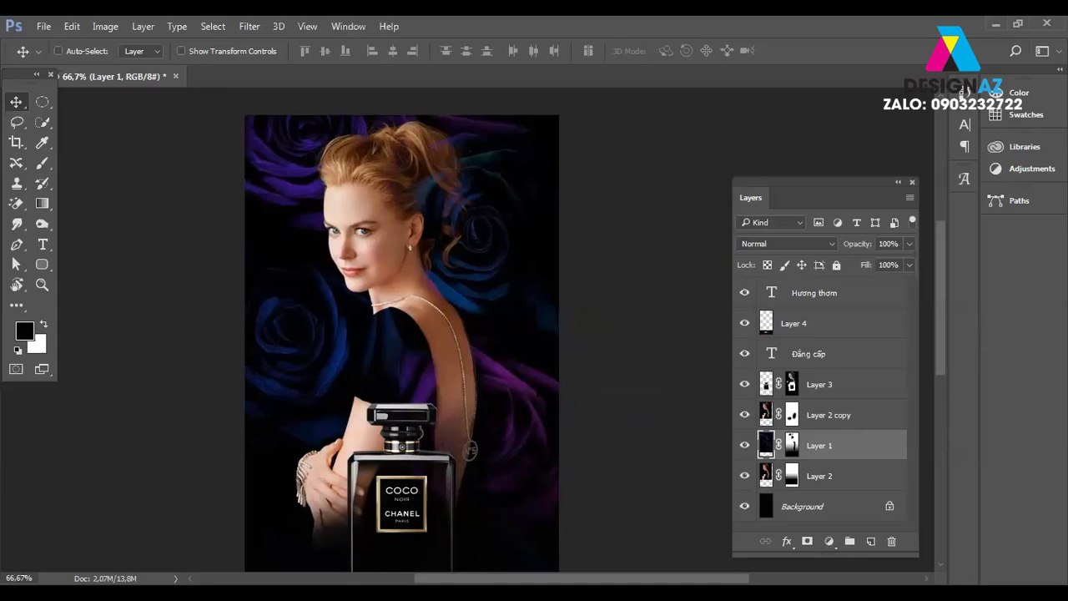
{"action": "key", "text": "ctrl+j"}
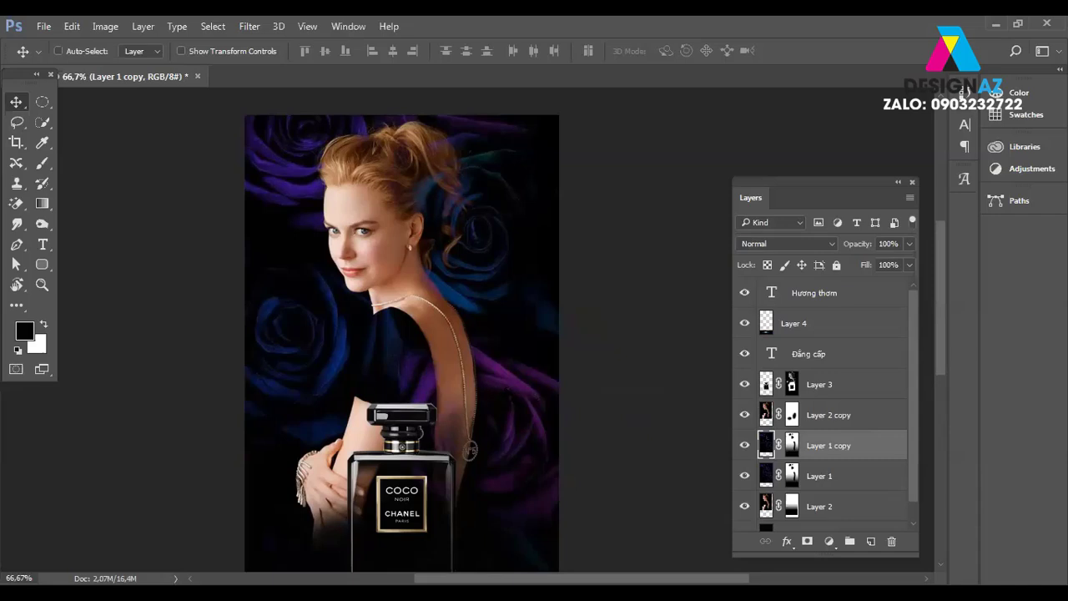
{"action": "left_click", "coordinate": [251, 26]}
{"action": "mouse_move", "coordinate": [257, 198]}
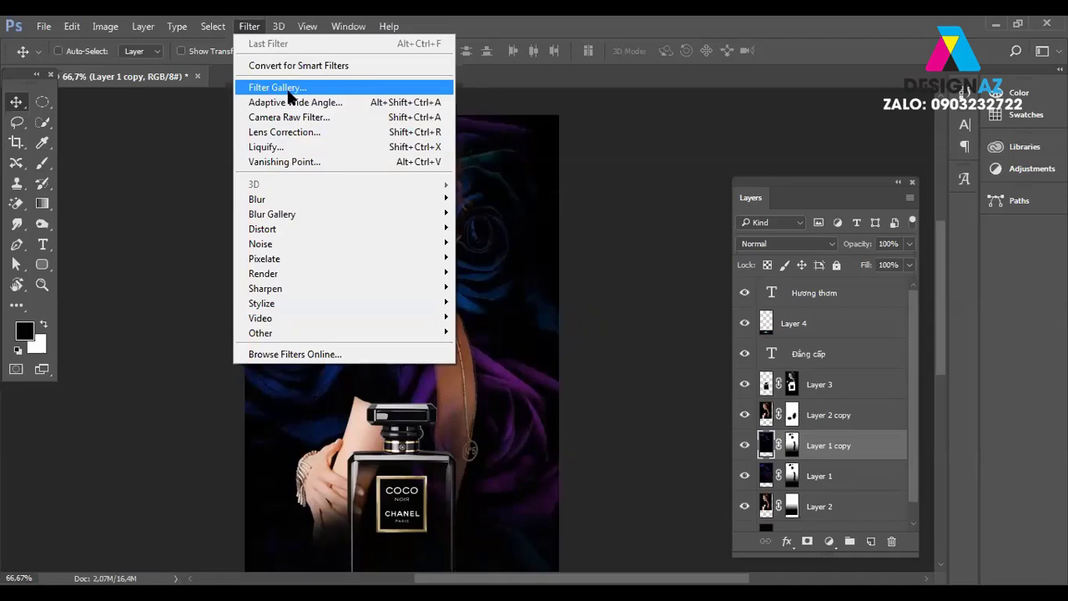
Apply Glowing Edges (Edge Width 1, Brightness 17, Smoothness 5) to Layer 1 copy via the Filter Gallery.
{"action": "left_click", "coordinate": [288, 89]}
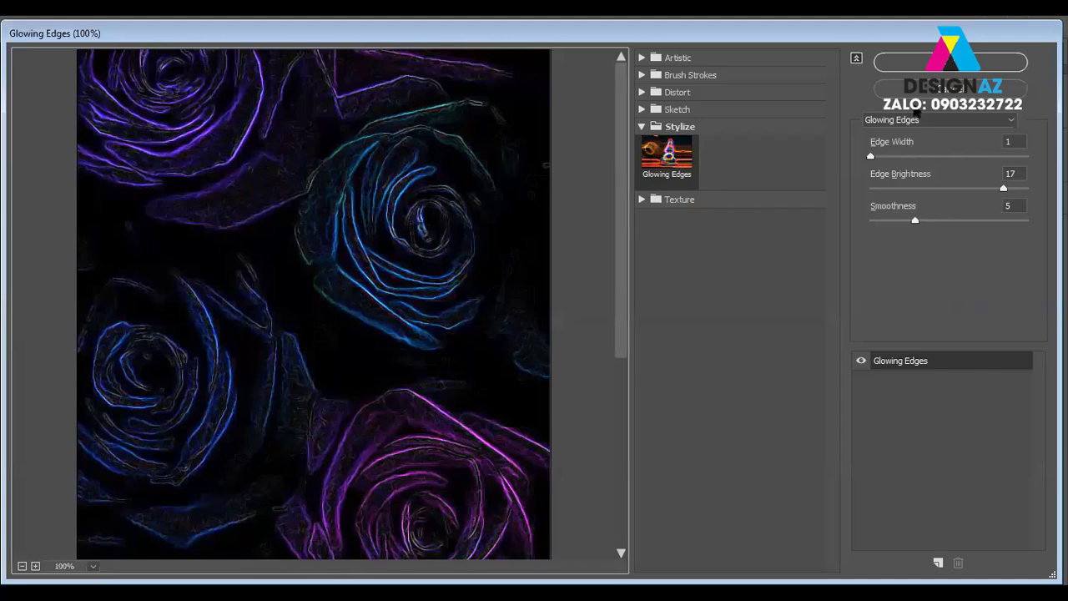
{"action": "left_click", "coordinate": [914, 62]}
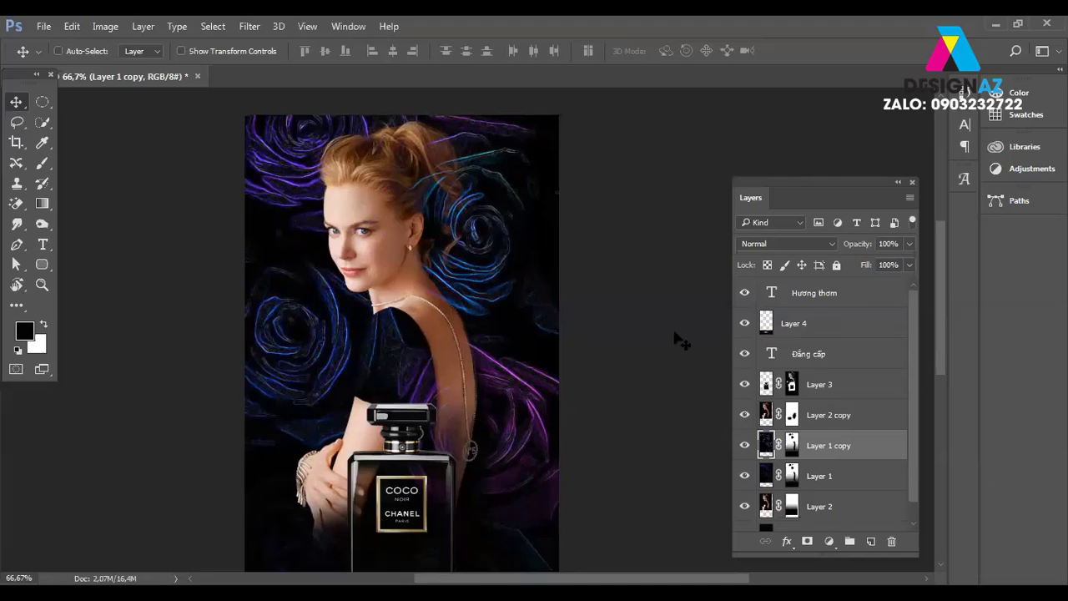
Set the Layer 1 copy roses to Color Dodge blend mode with 90% Fill.
{"action": "left_click", "coordinate": [785, 243]}
{"action": "key", "text": "Down"}
{"action": "key", "text": "Down"}
{"action": "key", "text": "Down"}
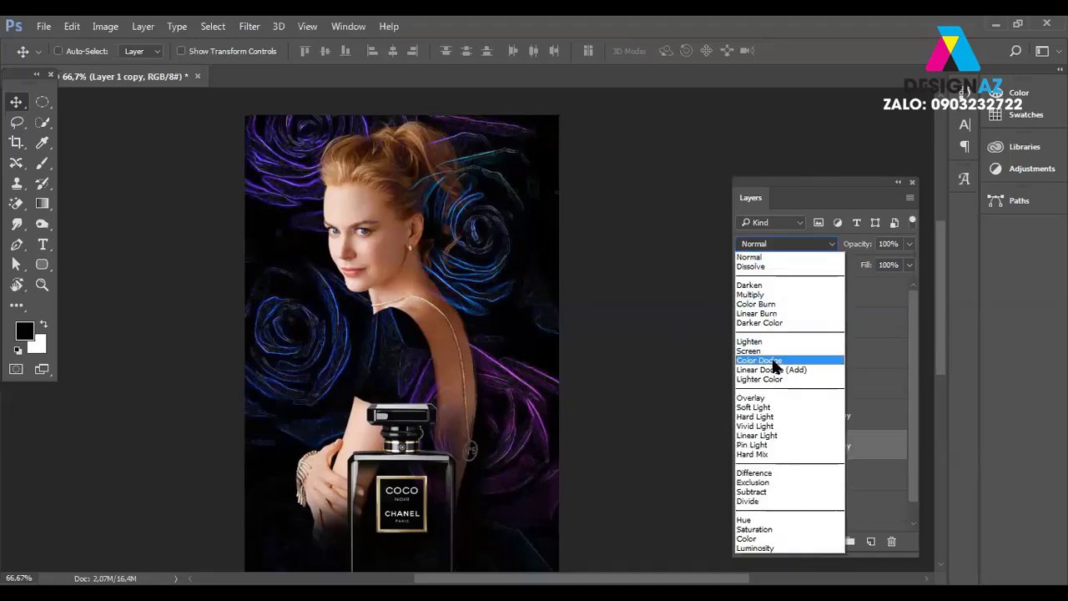
{"action": "key", "text": "Down"}
{"action": "key", "text": "Return"}
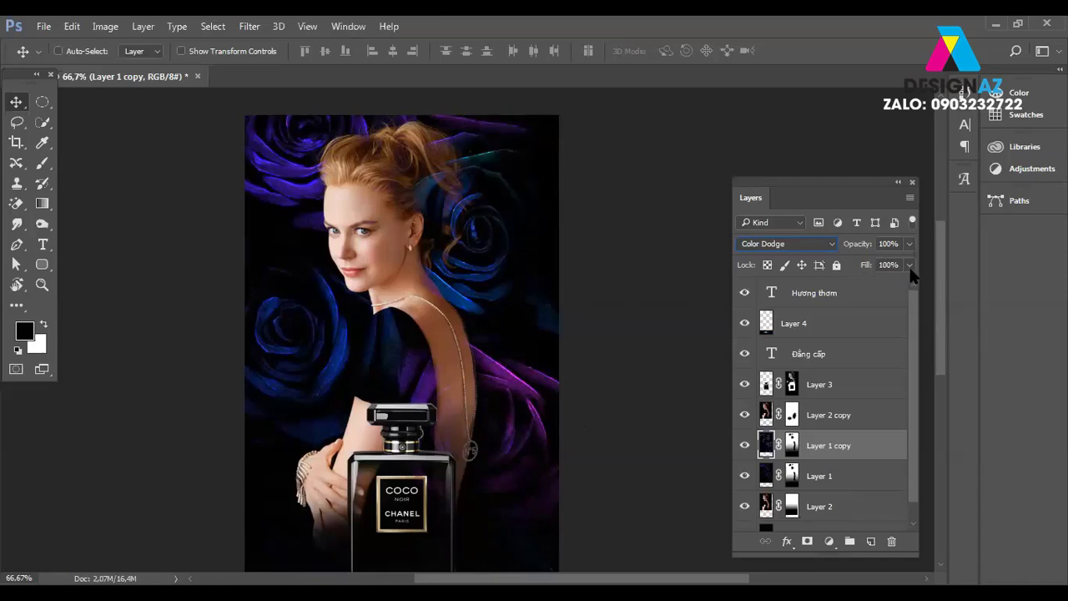
{"action": "mouse_move", "coordinate": [909, 264]}
{"action": "left_mouse_down"}
{"action": "mouse_move", "coordinate": [890, 280]}
{"action": "mouse_move", "coordinate": [901, 284]}
{"action": "left_mouse_up"}
{"action": "left_click", "coordinate": [612, 359]}
{"action": "key", "text": "ctrl+minus"}
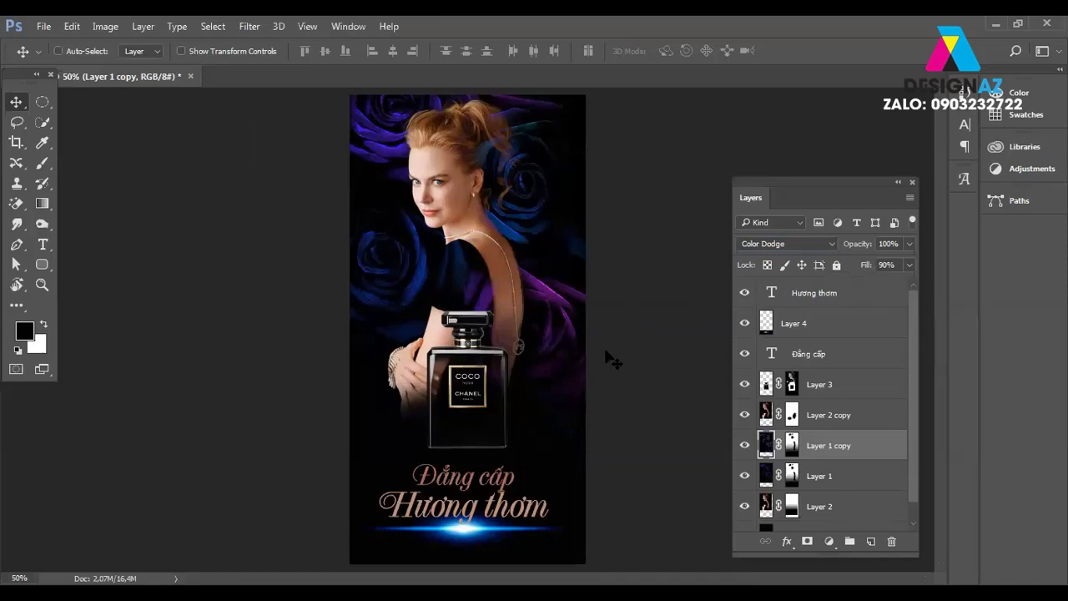
Recolour the Hương thơm text layer pink-magenta (#b5308b).
{"action": "right_click", "coordinate": [527, 504]}
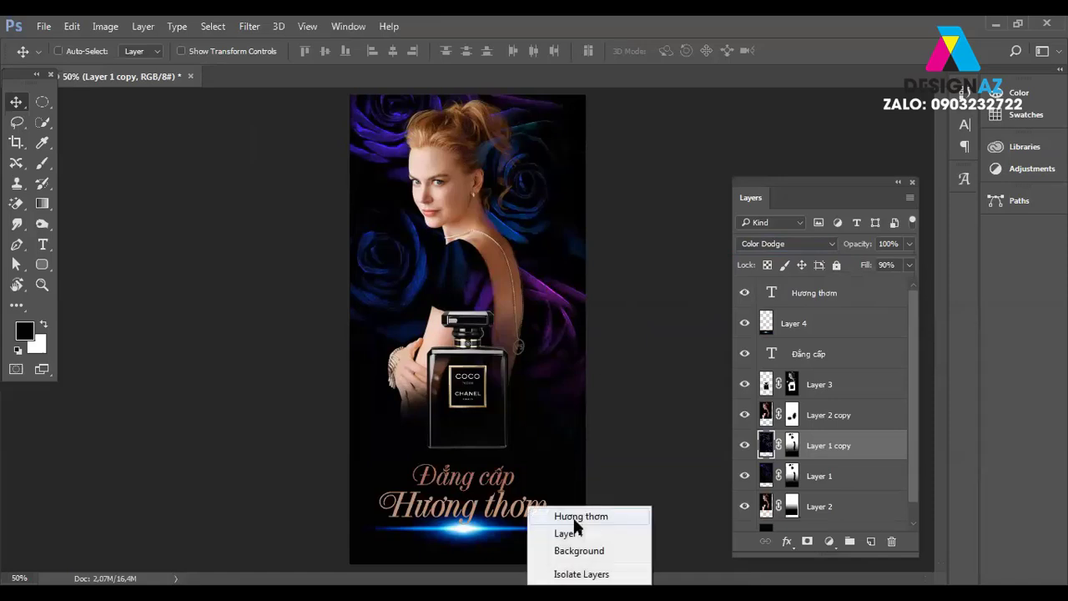
{"action": "left_click", "coordinate": [551, 515]}
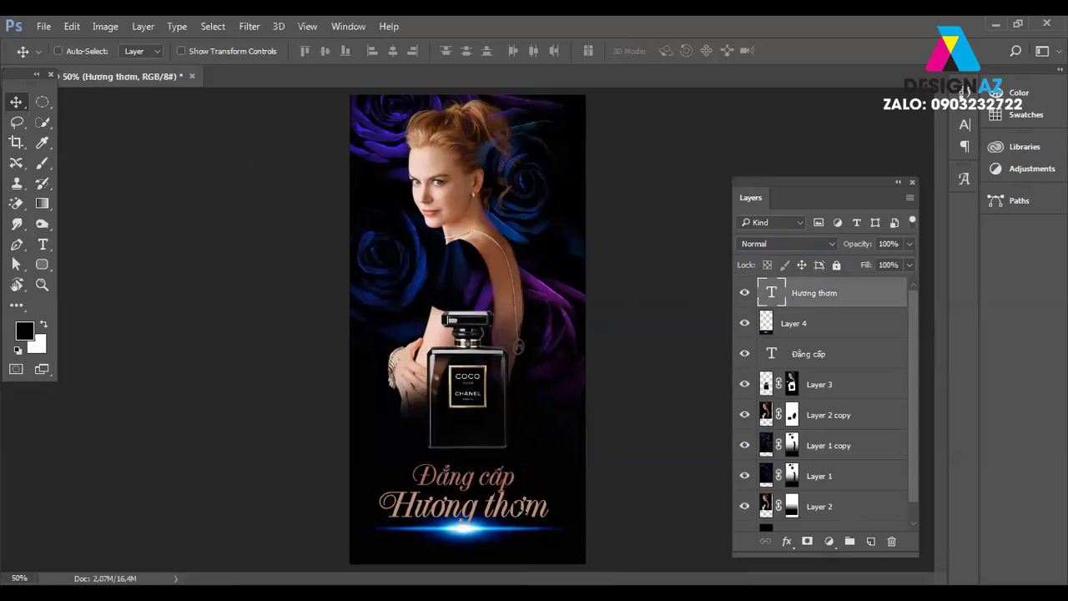
{"action": "key", "text": "t"}
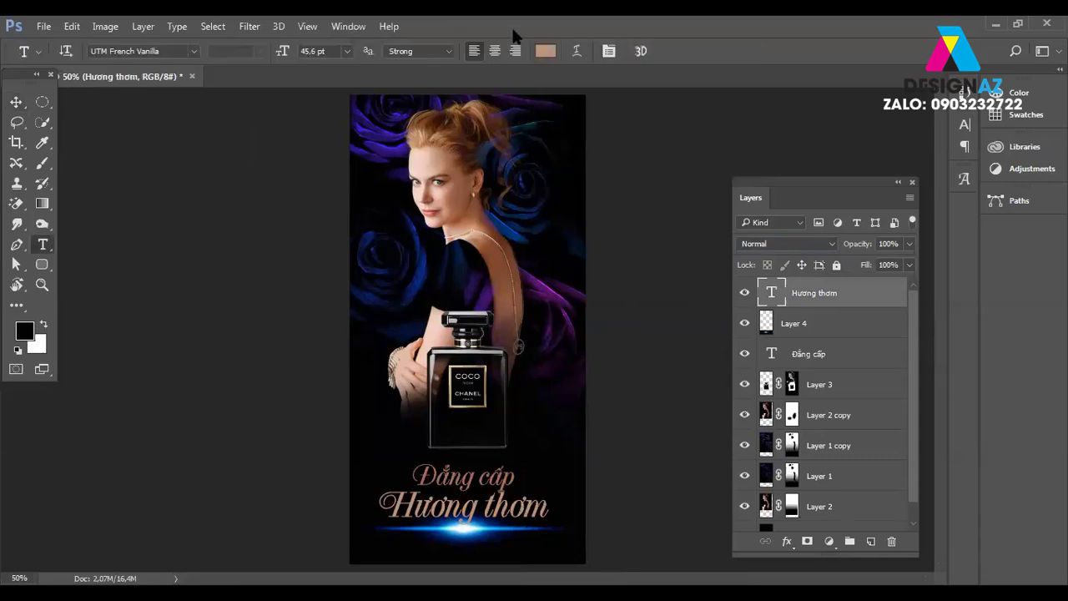
{"action": "left_click", "coordinate": [545, 51]}
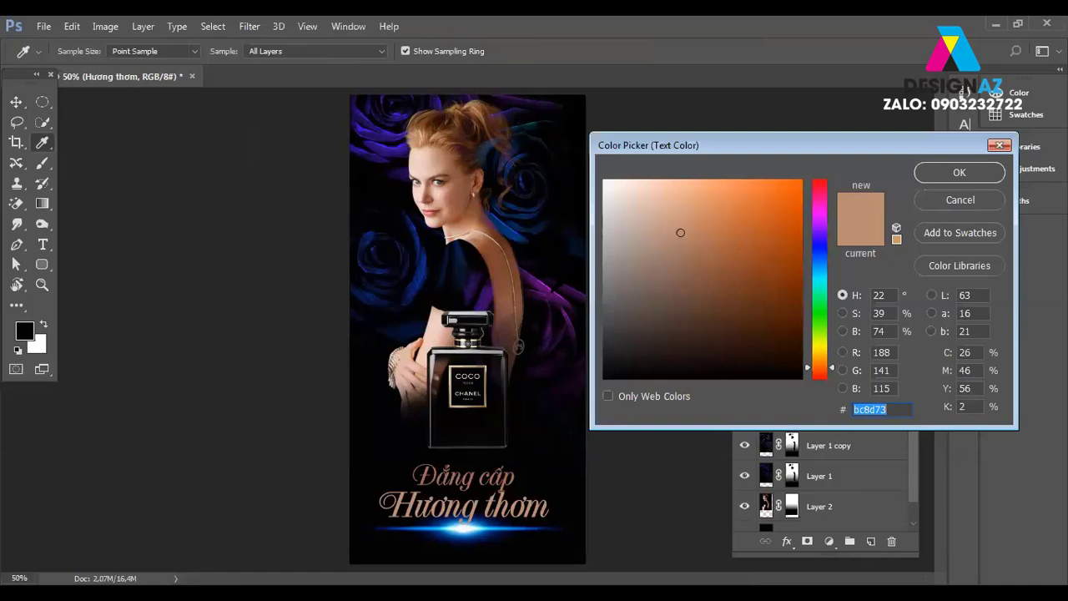
{"action": "left_click", "coordinate": [542, 286]}
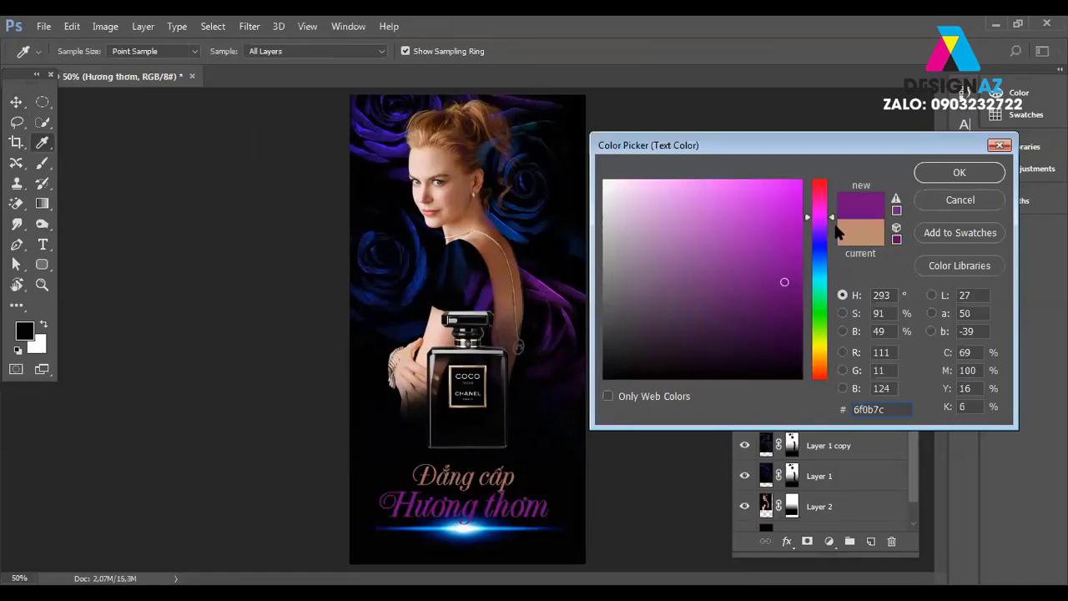
{"action": "left_click", "coordinate": [761, 243]}
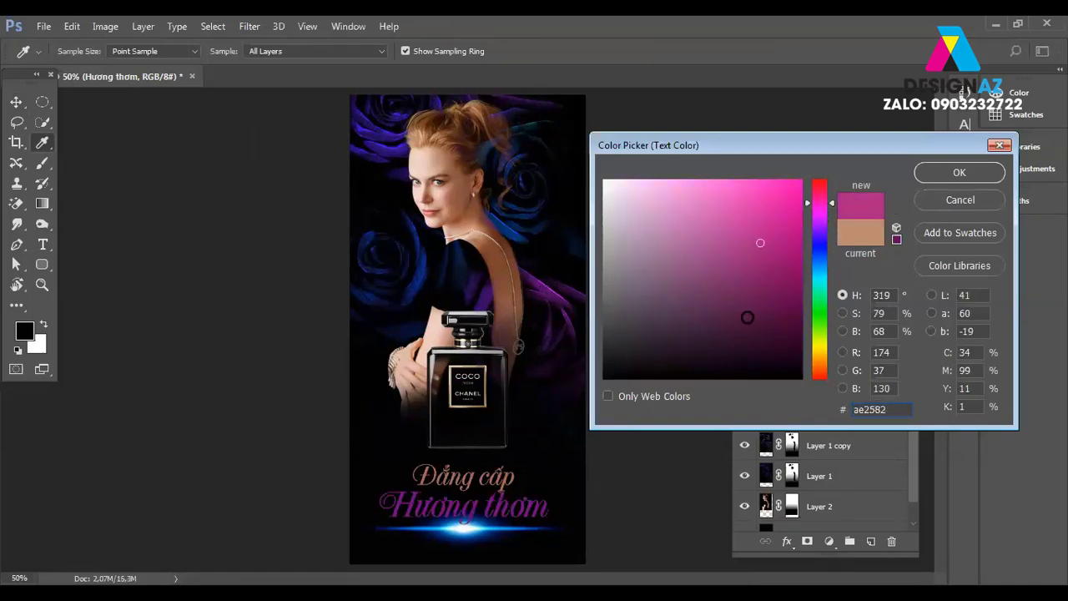
{"action": "left_click_drag", "start_coordinate": [756, 250], "coordinate": [751, 237]}
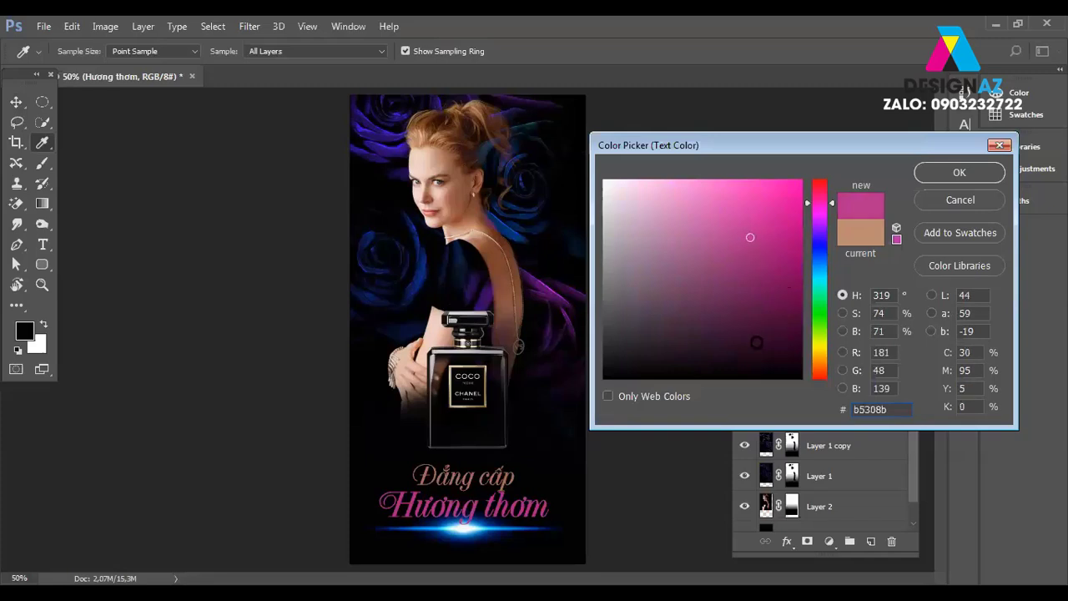
{"action": "left_click", "coordinate": [939, 173]}
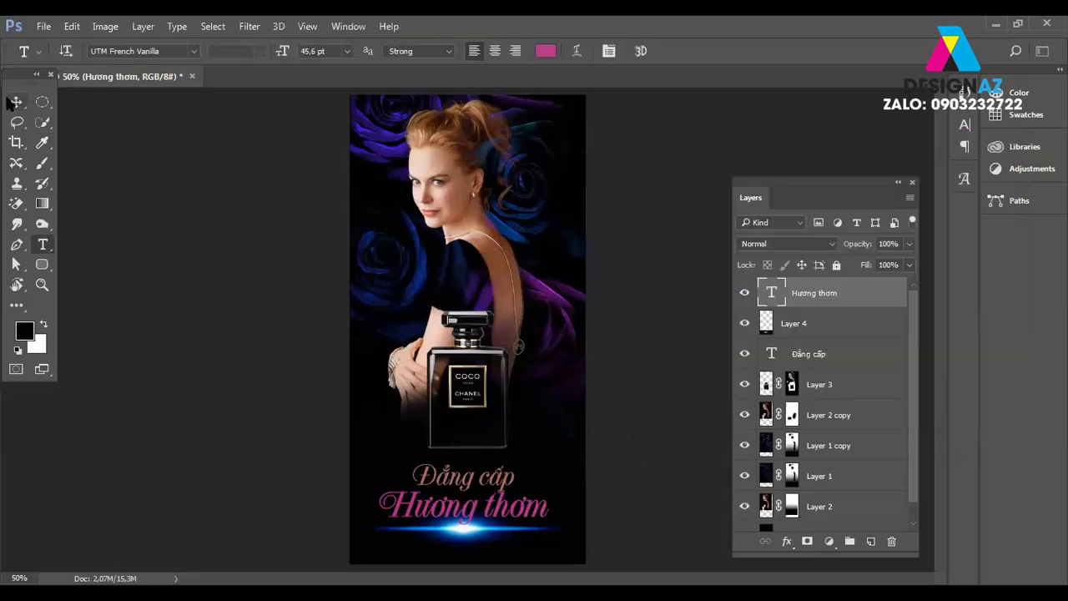
{"action": "left_click", "coordinate": [16, 101]}
Recolour the Đẳng cấp text layer blue (#236cb6).
{"action": "right_click", "coordinate": [496, 489]}
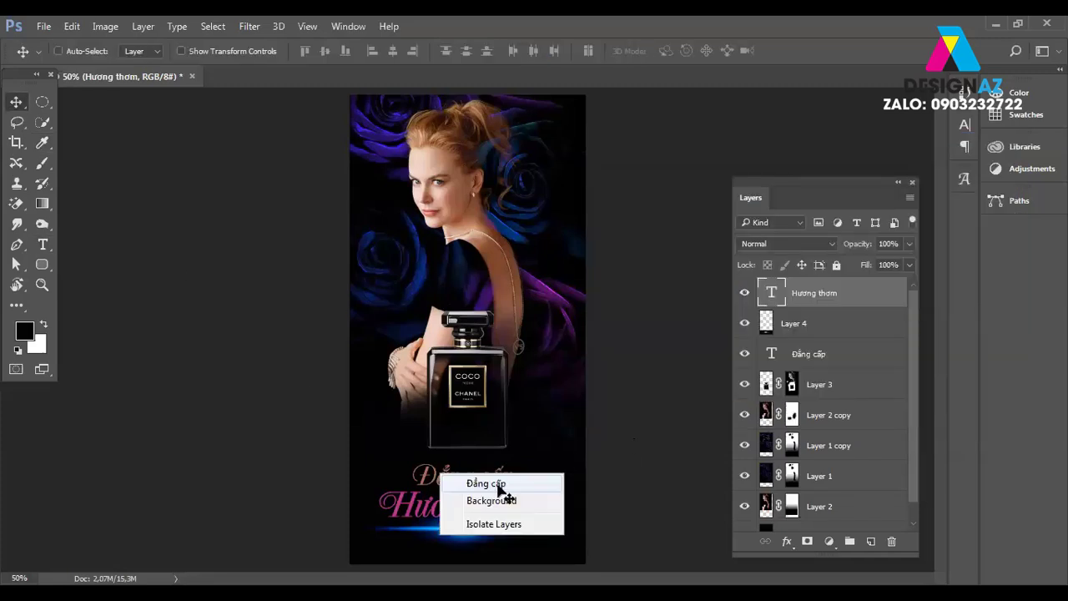
{"action": "left_click", "coordinate": [494, 480]}
{"action": "key", "text": "t"}
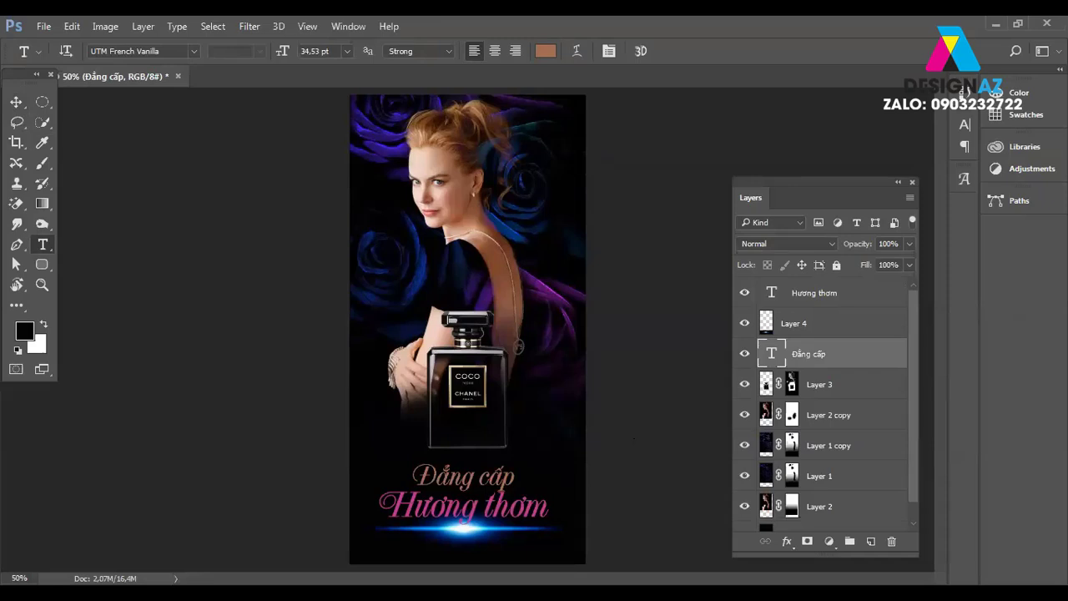
{"action": "left_click", "coordinate": [544, 51]}
{"action": "type", "text": "3b12a3"}
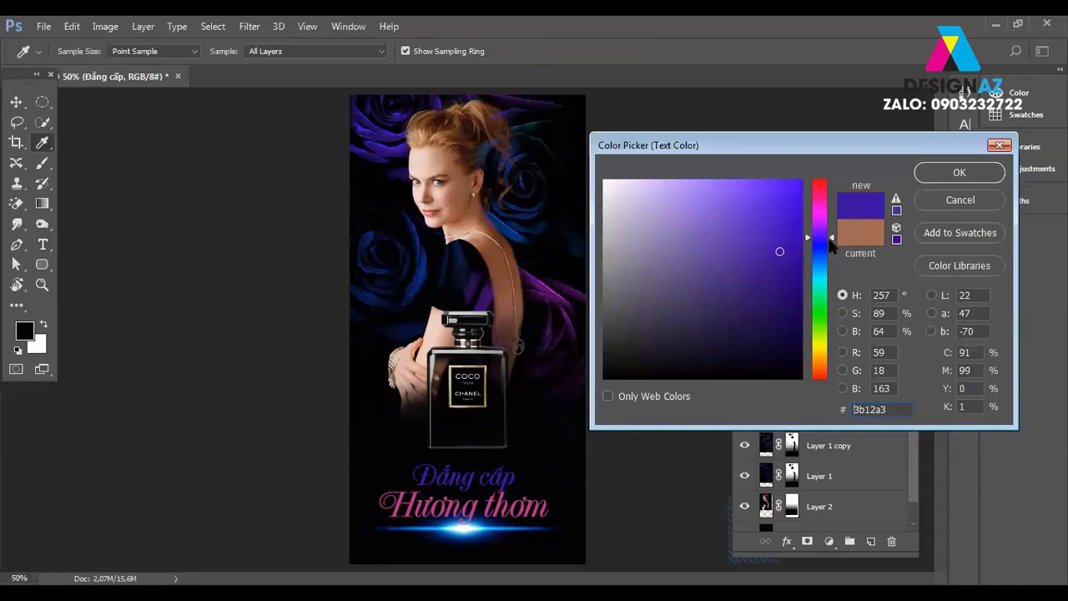
{"action": "mouse_move", "coordinate": [829, 238]}
{"action": "left_mouse_down"}
{"action": "mouse_move", "coordinate": [829, 263]}
{"action": "mouse_move", "coordinate": [758, 224]}
{"action": "mouse_move", "coordinate": [764, 237]}
{"action": "left_mouse_up"}
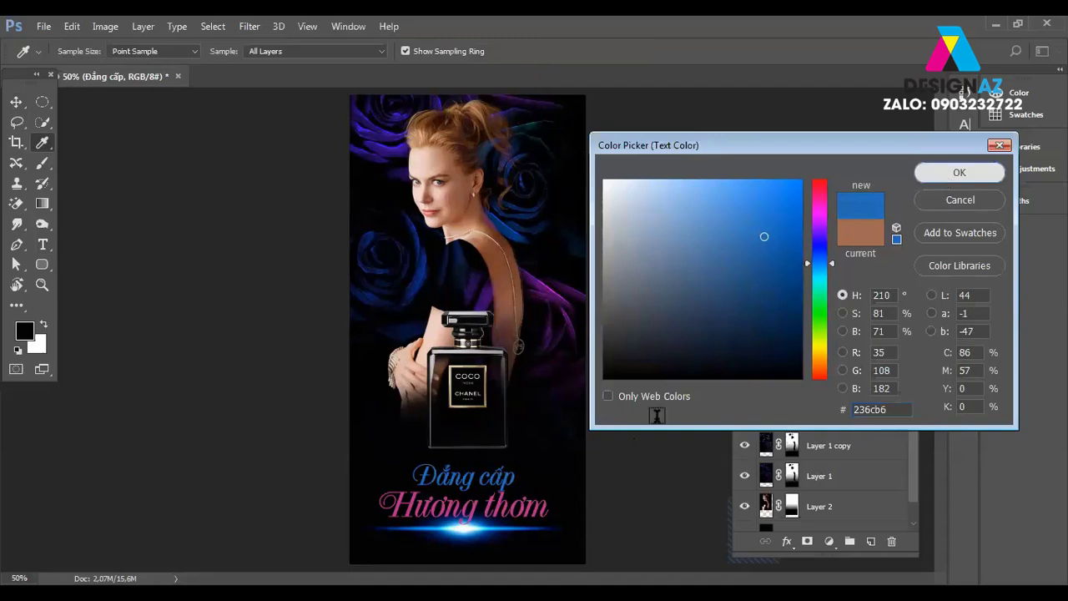
{"action": "key", "text": "Return"}
{"action": "left_click", "coordinate": [16, 101]}
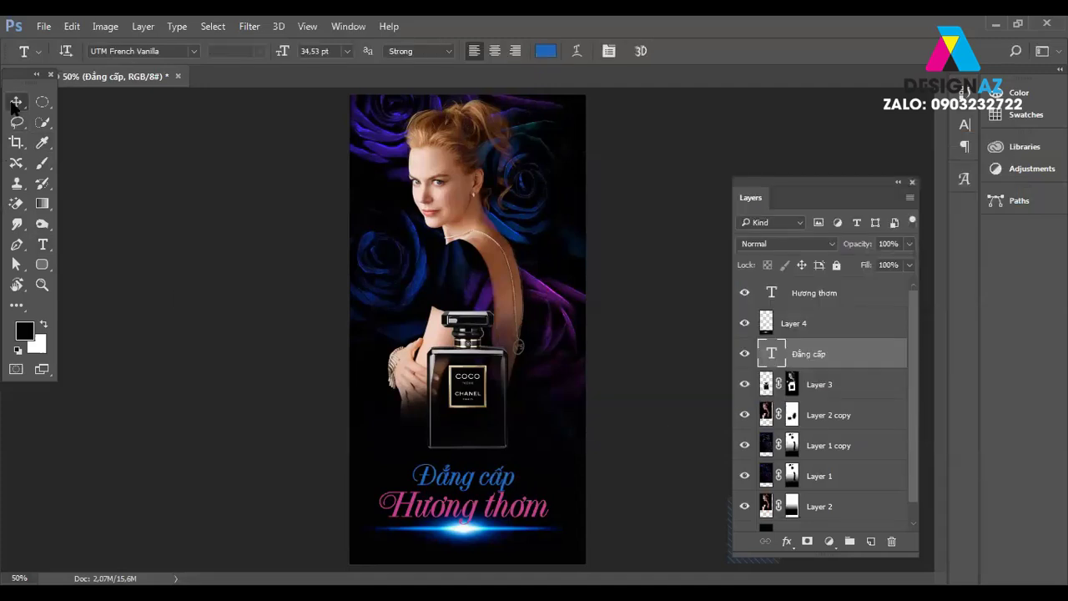
{"action": "right_click", "coordinate": [598, 494]}
Move the Layer 4 light glow under the title, then browse the Open dialog to E:\PHOTOSHOP.
{"action": "left_click", "coordinate": [660, 430]}
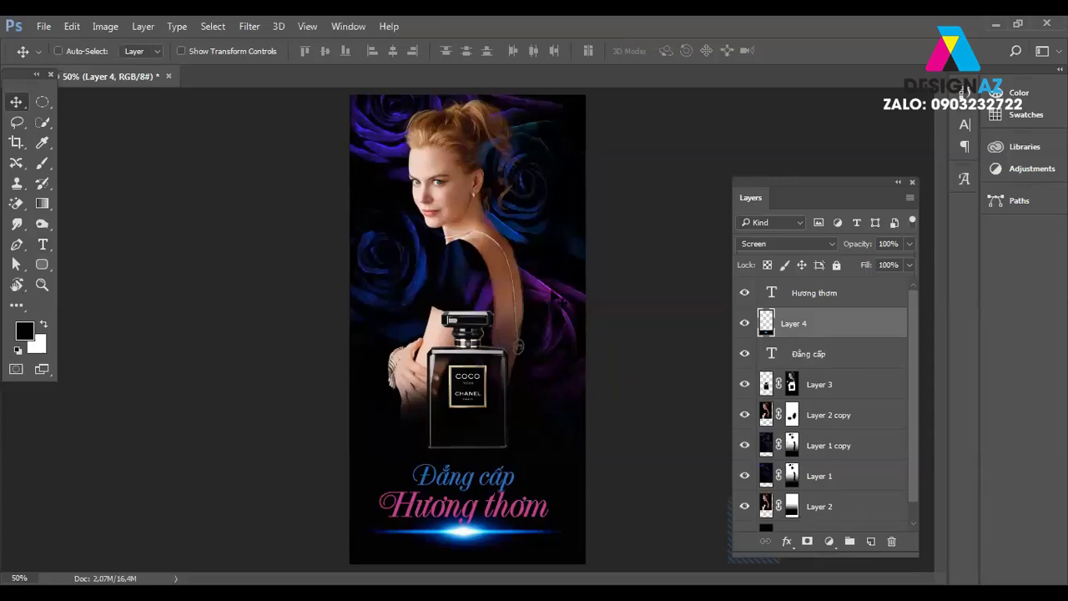
{"action": "left_click_drag", "start_coordinate": [463, 530], "coordinate": [471, 501]}
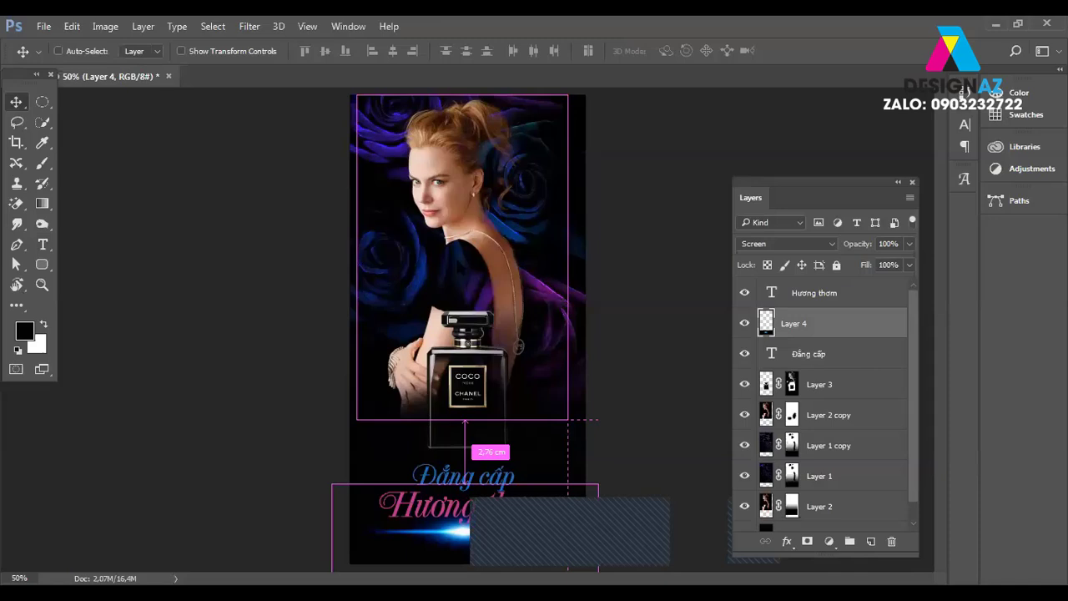
{"action": "key", "text": "ctrl+o"}
{"action": "scroll", "coordinate": [113, 255], "scroll_direction": "down", "scroll_amount": 2}
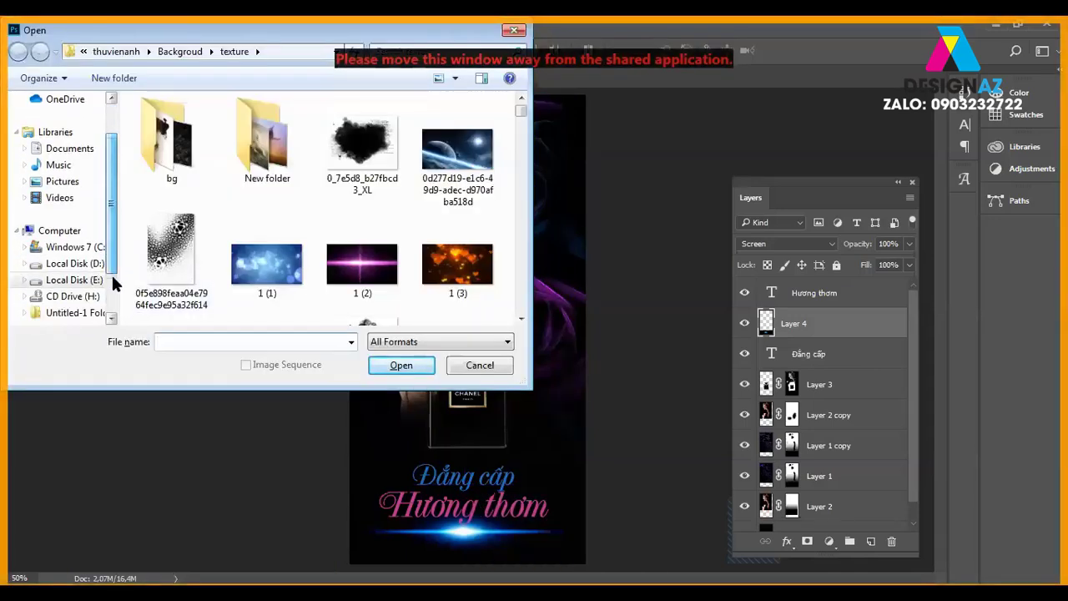
{"action": "left_click", "coordinate": [98, 279]}
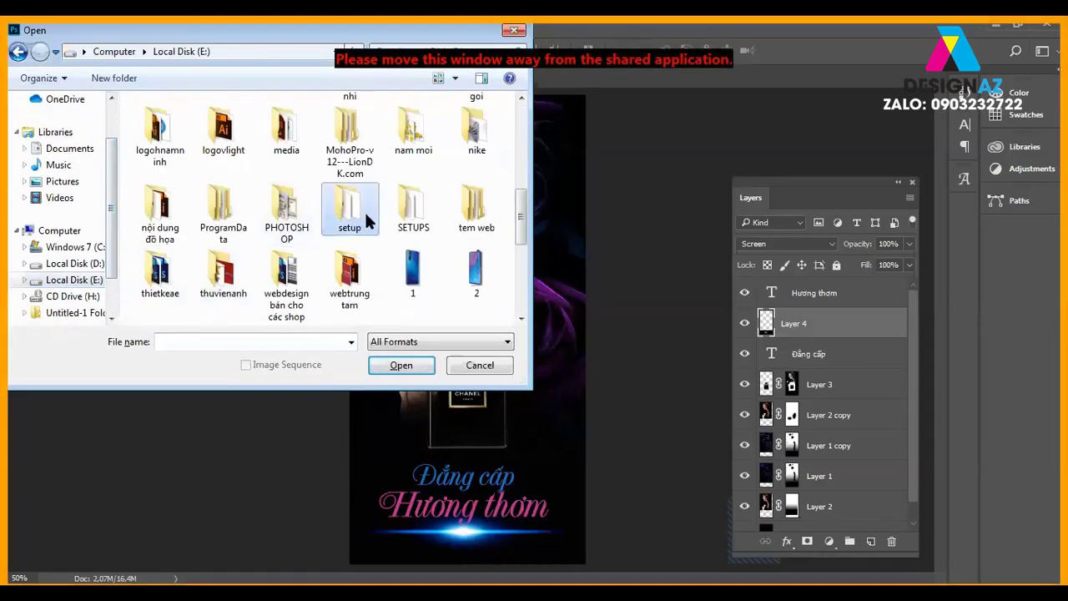
{"action": "key", "text": "t"}
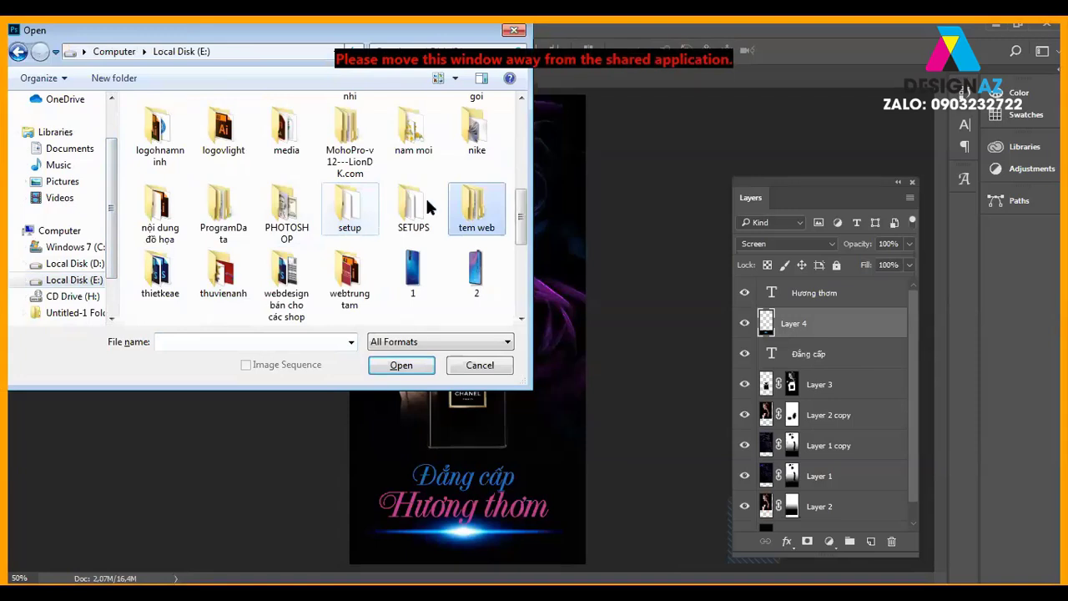
{"action": "left_click", "coordinate": [223, 280]}
{"action": "double_click", "coordinate": [223, 279]}
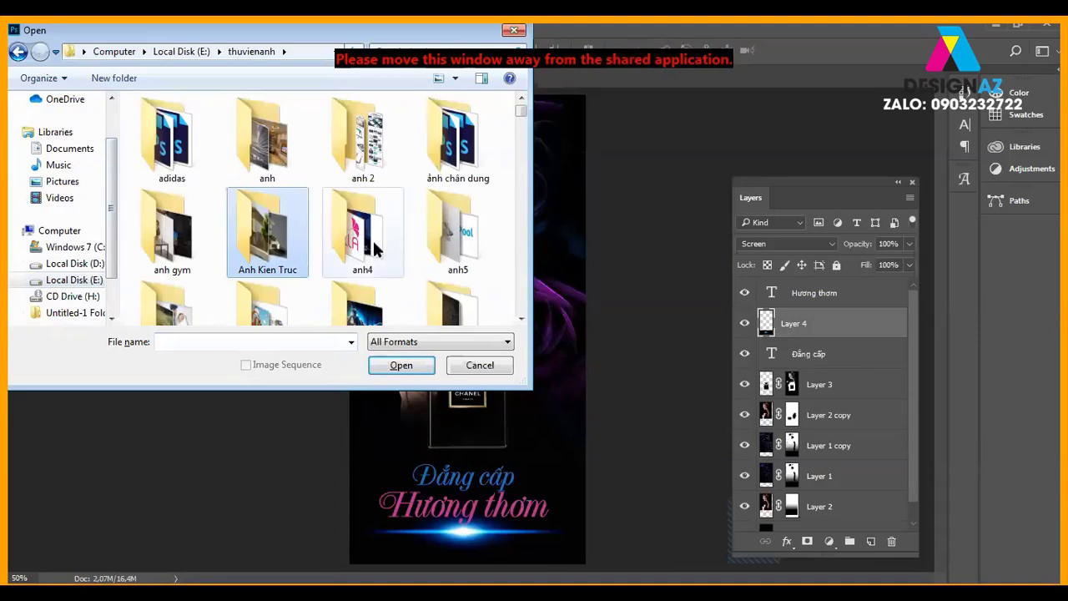
{"action": "left_click", "coordinate": [187, 52]}
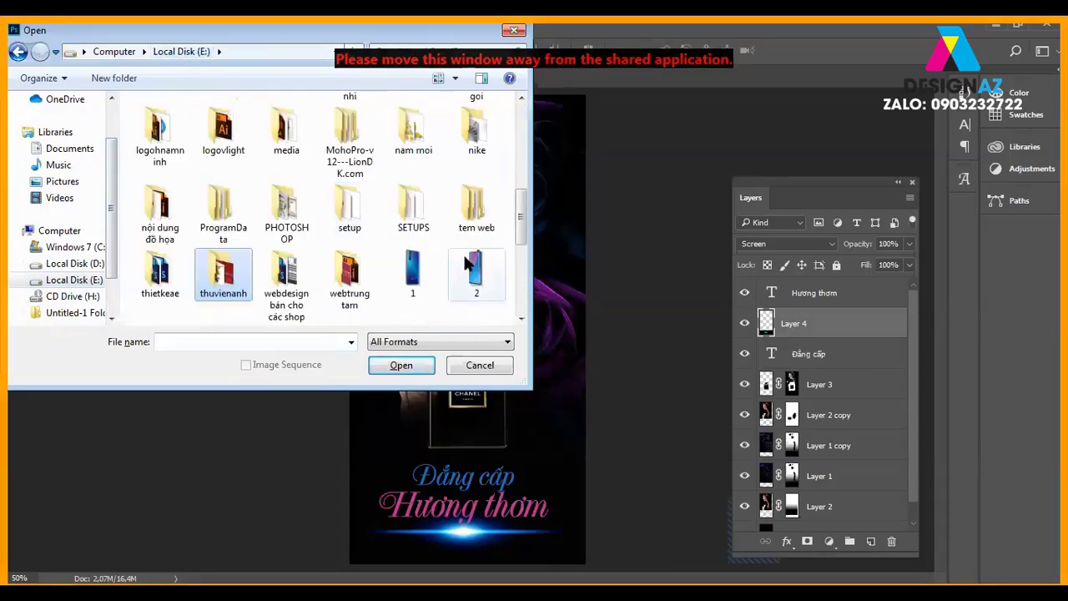
{"action": "double_click", "coordinate": [301, 232]}
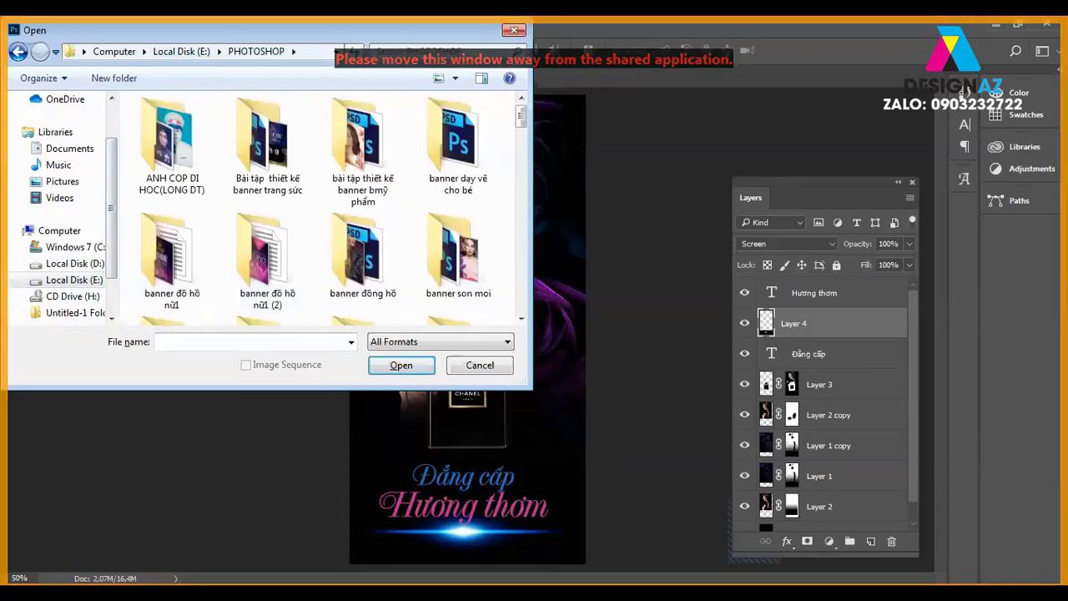
Go into GTpts\Bài tập mask\Bài 4 thiết kế thời trang Chanel and open logo-chanel.
{"action": "left_click_drag", "start_coordinate": [520, 122], "coordinate": [524, 138]}
{"action": "scroll", "coordinate": [524, 137], "scroll_direction": "down", "scroll_amount": 1}
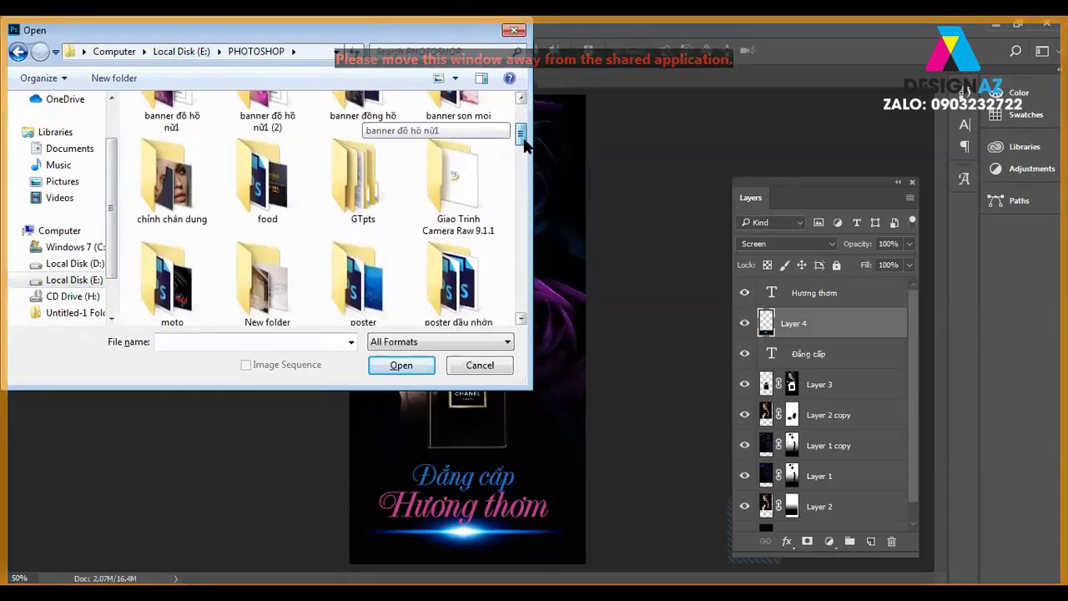
{"action": "double_click", "coordinate": [357, 213]}
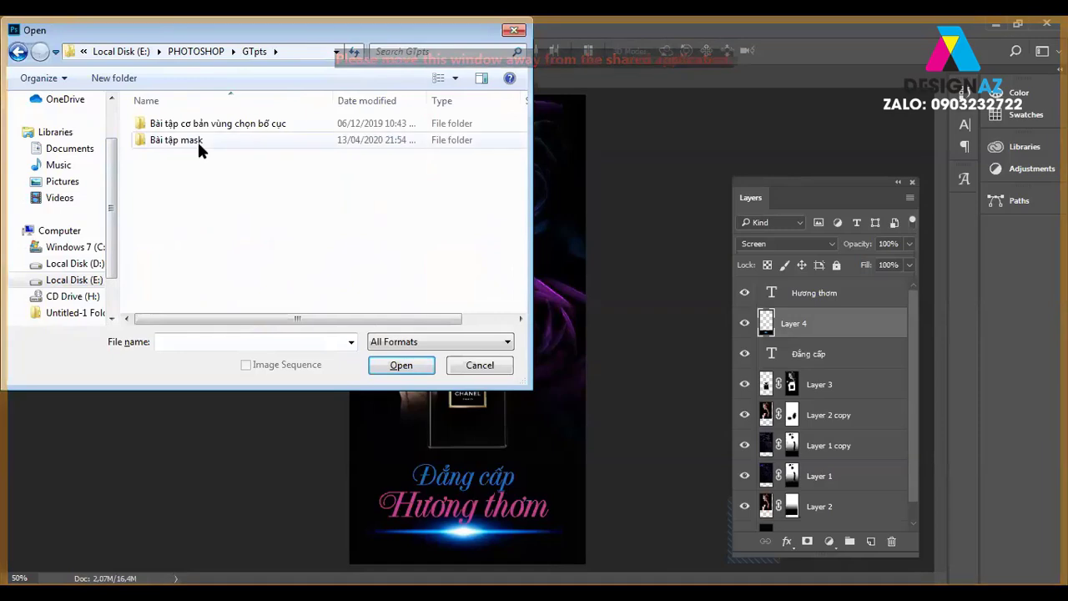
{"action": "double_click", "coordinate": [197, 139]}
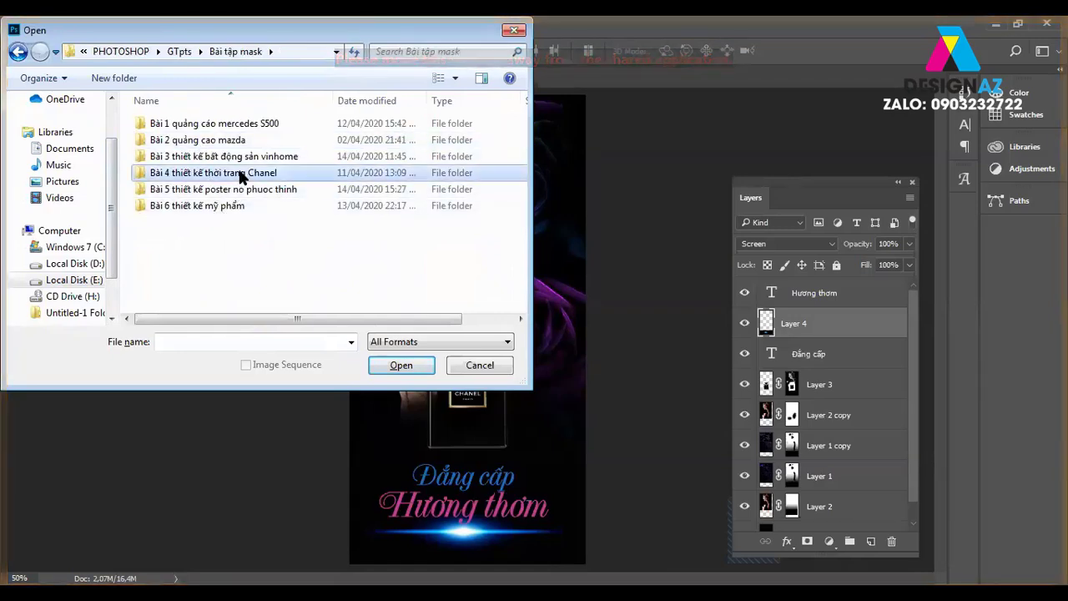
{"action": "double_click", "coordinate": [213, 172]}
{"action": "left_click", "coordinate": [267, 138]}
{"action": "scroll", "coordinate": [524, 154], "scroll_direction": "down", "scroll_amount": 2}
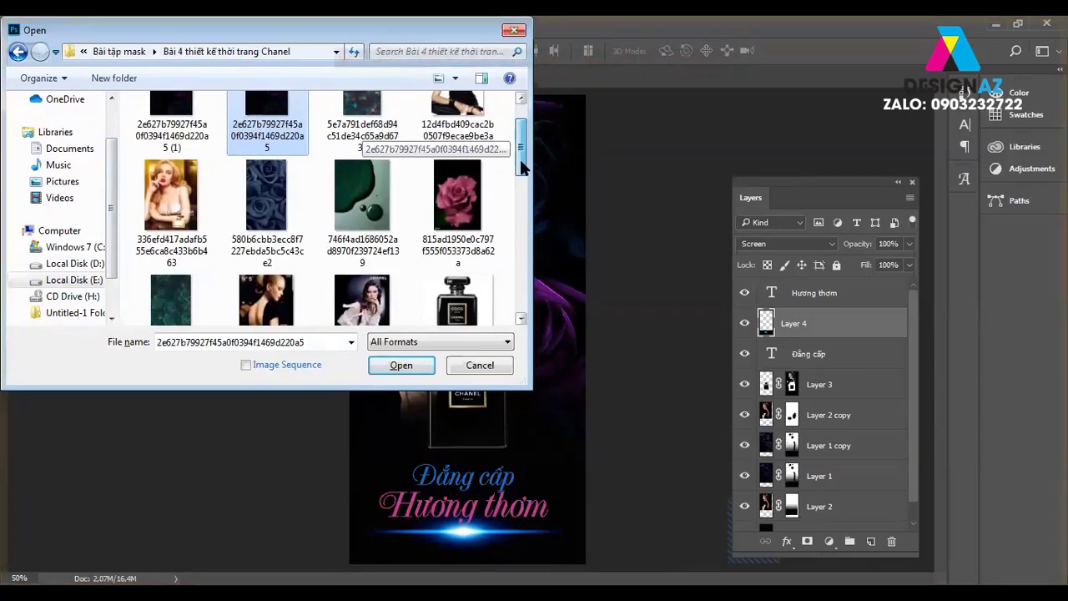
{"action": "scroll", "coordinate": [520, 159], "scroll_direction": "down", "scroll_amount": 3}
{"action": "scroll", "coordinate": [417, 209], "scroll_direction": "down", "scroll_amount": 3}
{"action": "scroll", "coordinate": [327, 239], "scroll_direction": "down", "scroll_amount": 2}
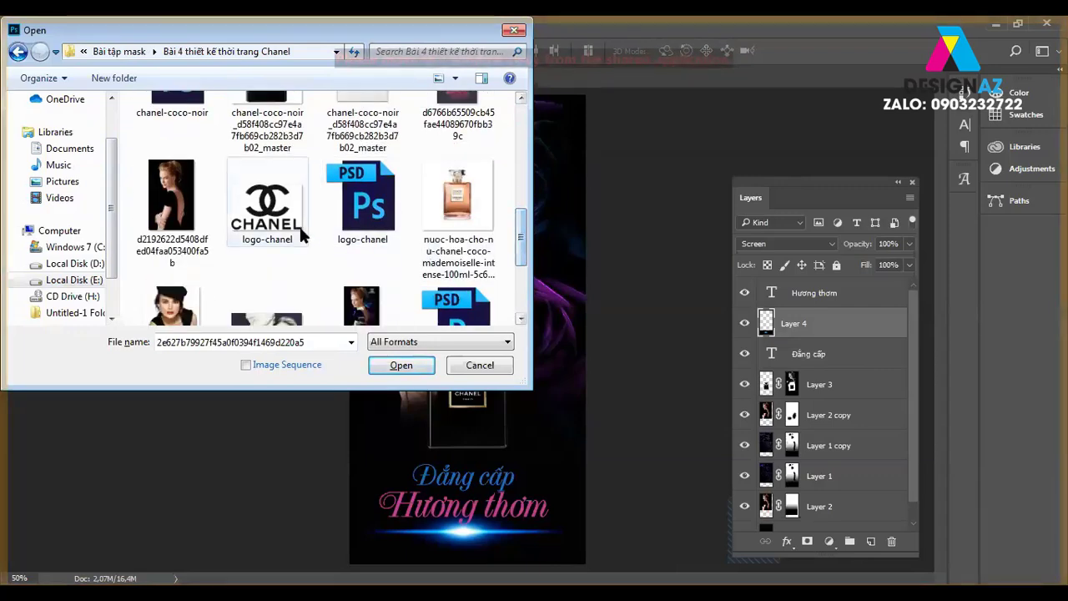
{"action": "left_click", "coordinate": [299, 224]}
{"action": "left_click", "coordinate": [391, 364]}
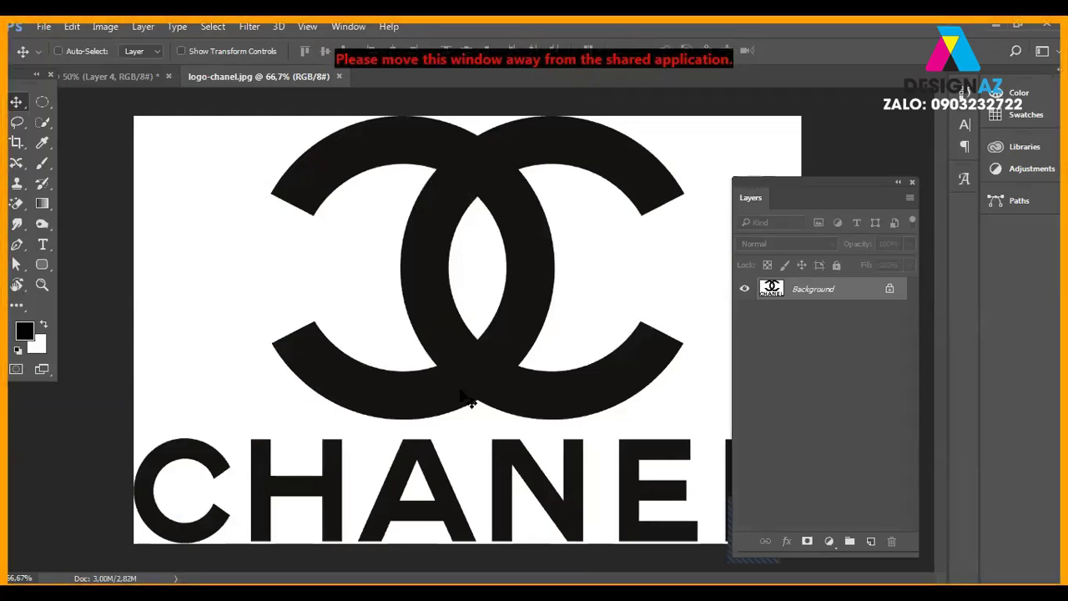
Select the black logo with Color Range, copy it to its own layer, and drag it over.
{"action": "left_click", "coordinate": [212, 30]}
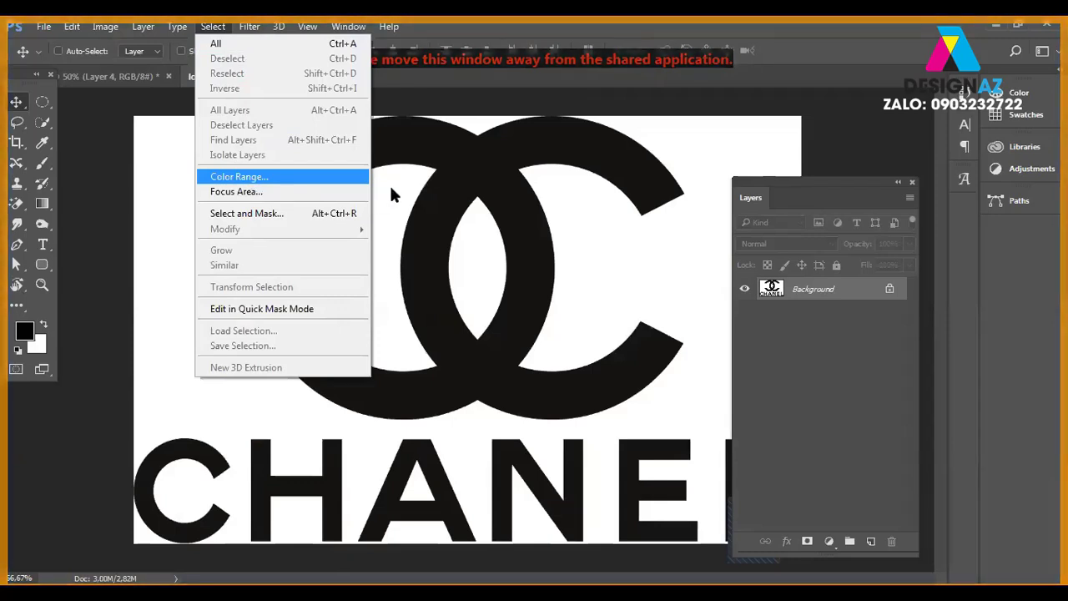
{"action": "key", "text": "Return"}
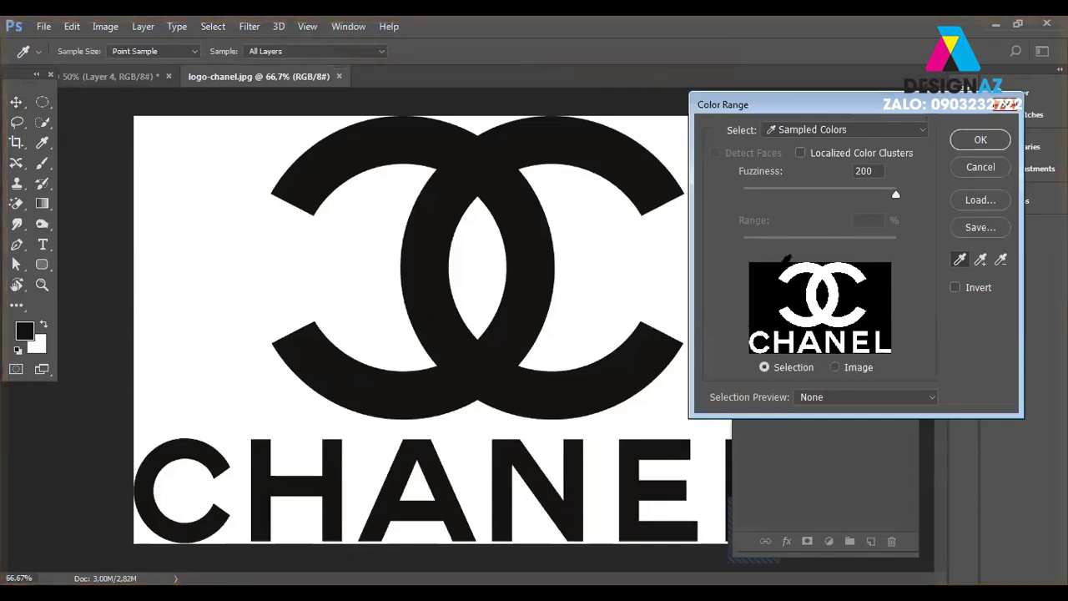
{"action": "left_click", "coordinate": [993, 147]}
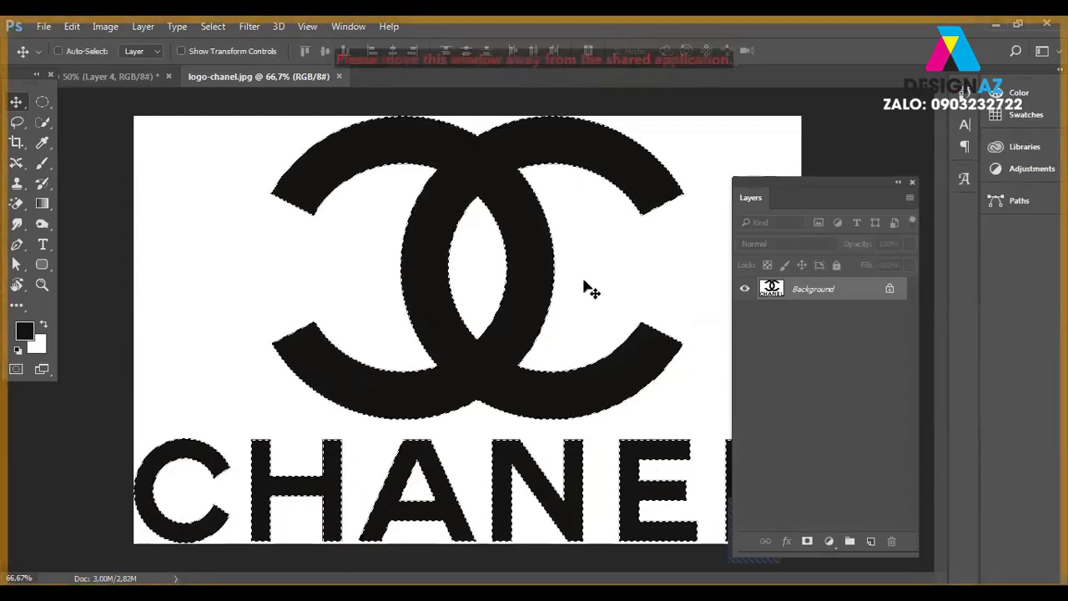
{"action": "key", "text": "ctrl+j"}
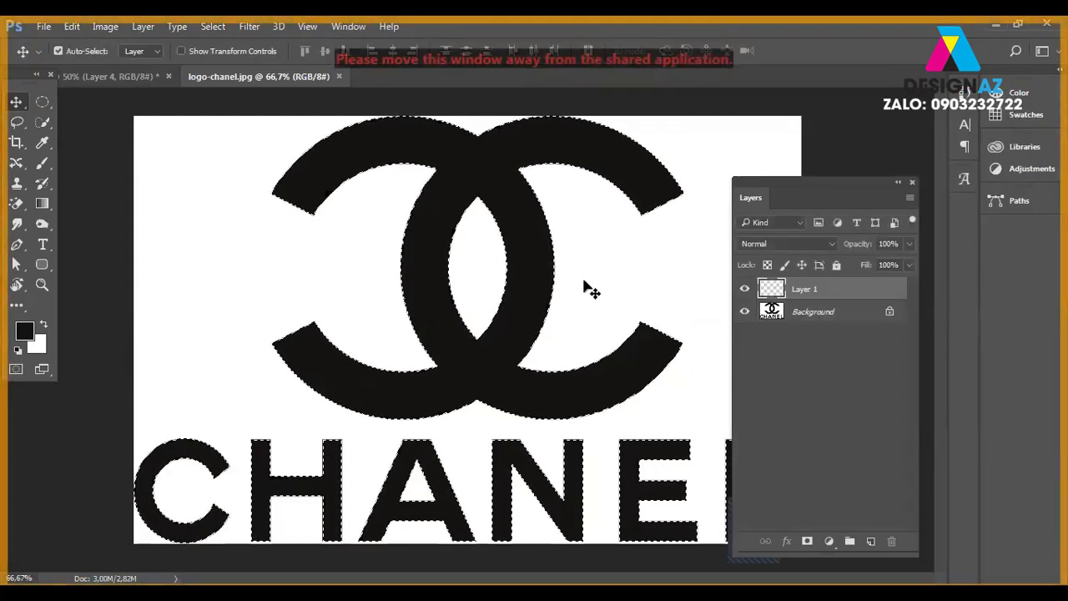
{"action": "mouse_move", "coordinate": [491, 346]}
{"action": "left_mouse_down"}
{"action": "mouse_move", "coordinate": [508, 349]}
{"action": "mouse_move", "coordinate": [368, 318]}
{"action": "mouse_move", "coordinate": [538, 272]}
{"action": "mouse_move", "coordinate": [576, 366]}
{"action": "mouse_move", "coordinate": [453, 355]}
{"action": "mouse_move", "coordinate": [244, 196]}
{"action": "mouse_move", "coordinate": [141, 86]}
{"action": "mouse_move", "coordinate": [121, 86]}
{"action": "mouse_move", "coordinate": [505, 307]}
{"action": "left_mouse_up"}
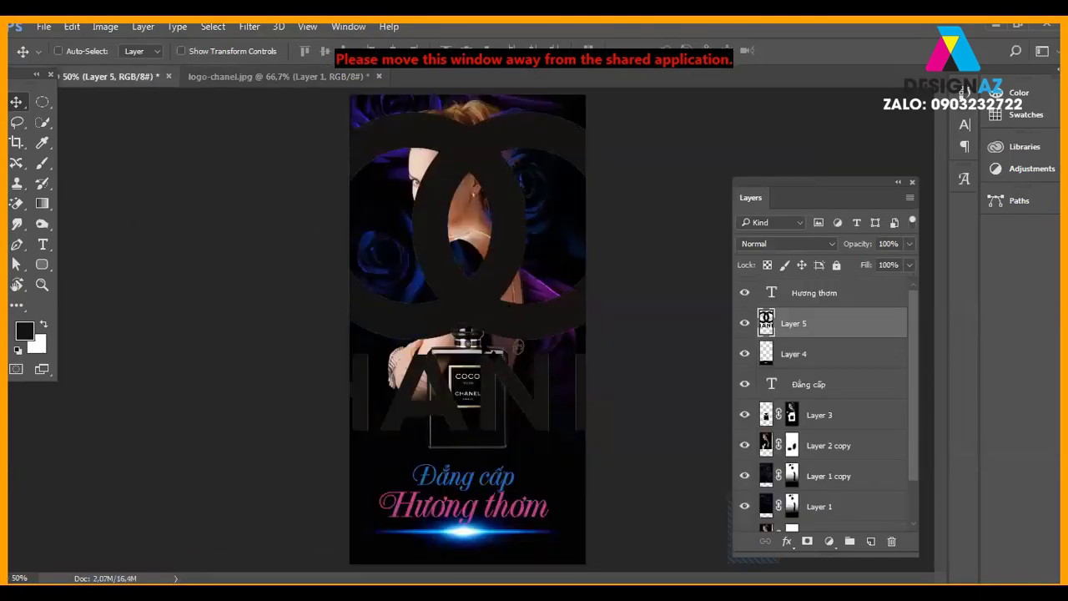
Lock Layer 5 transparency, fill the logo white, shrink it and move it to the top right.
{"action": "key", "text": "ctrl+plus"}
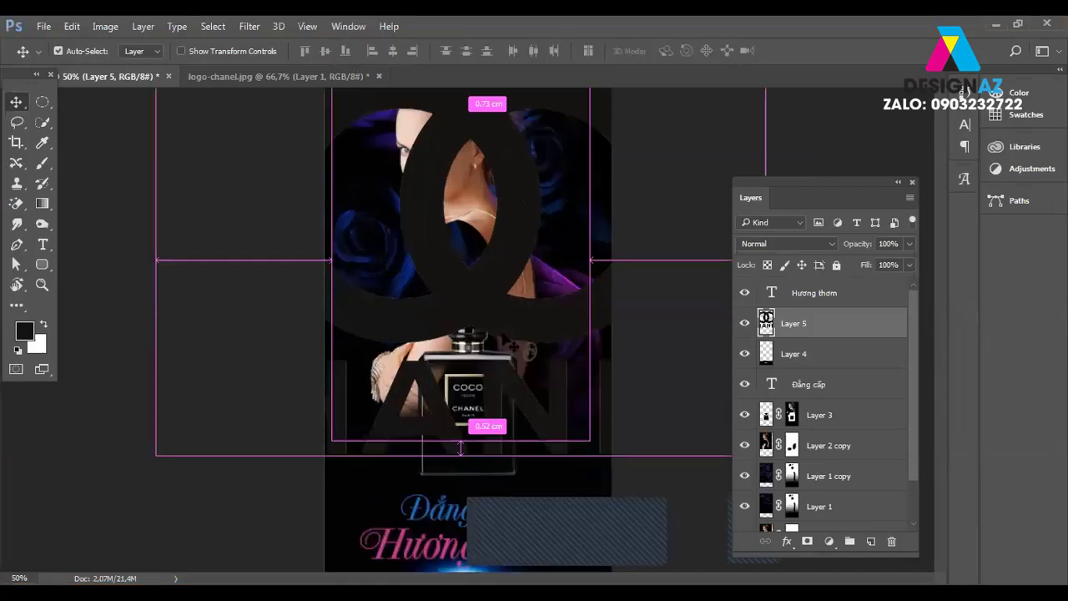
{"action": "key", "text": "ctrl+plus"}
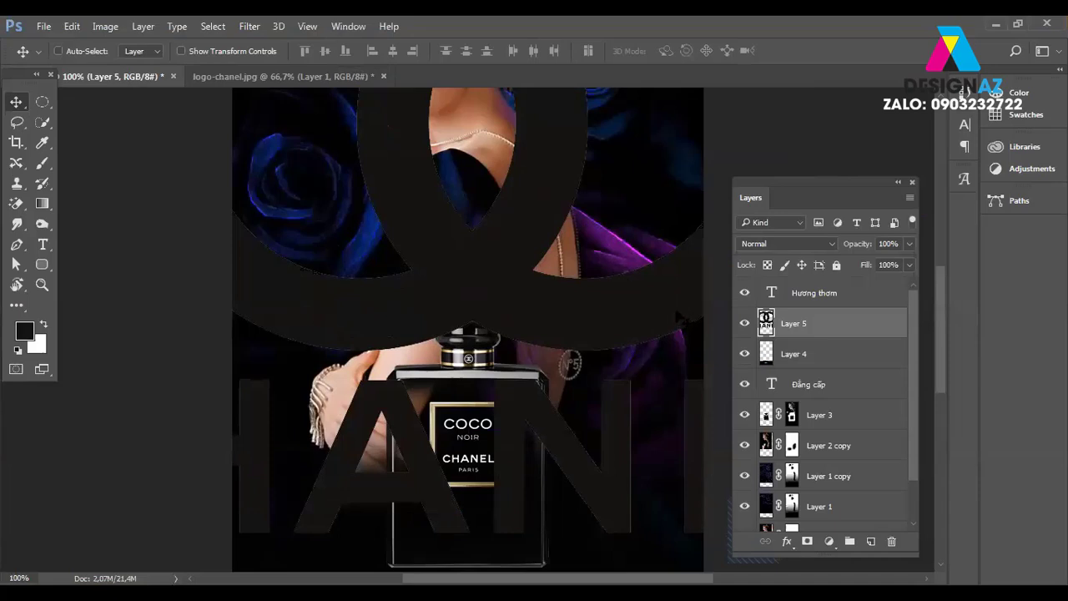
{"action": "left_click", "coordinate": [767, 265]}
{"action": "key", "text": "ctrl+BackSpace"}
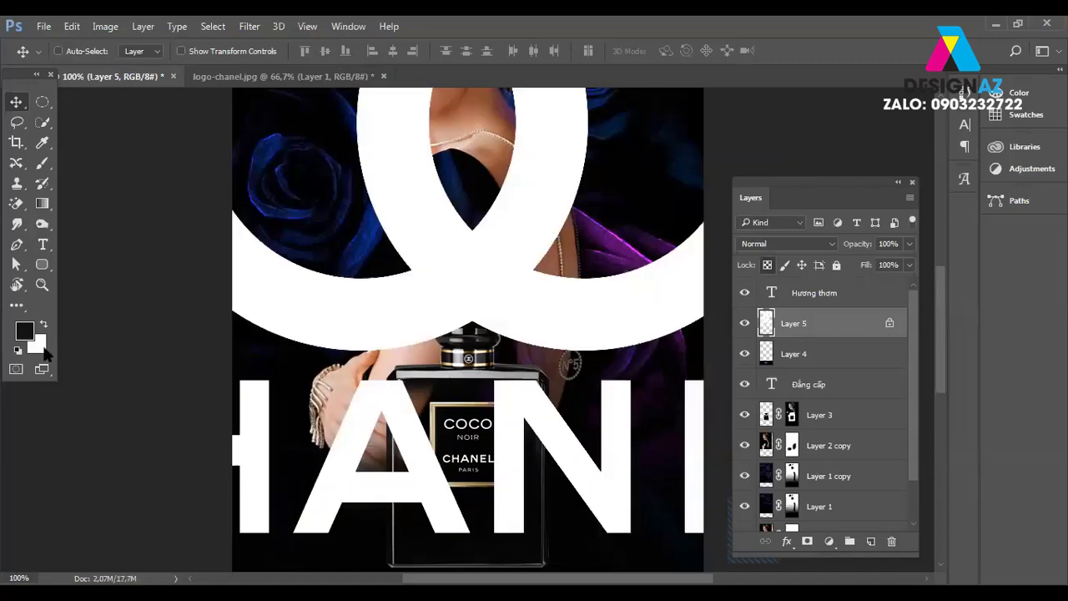
{"action": "key", "text": "ctrl+minus"}
{"action": "key", "text": "ctrl+minus"}
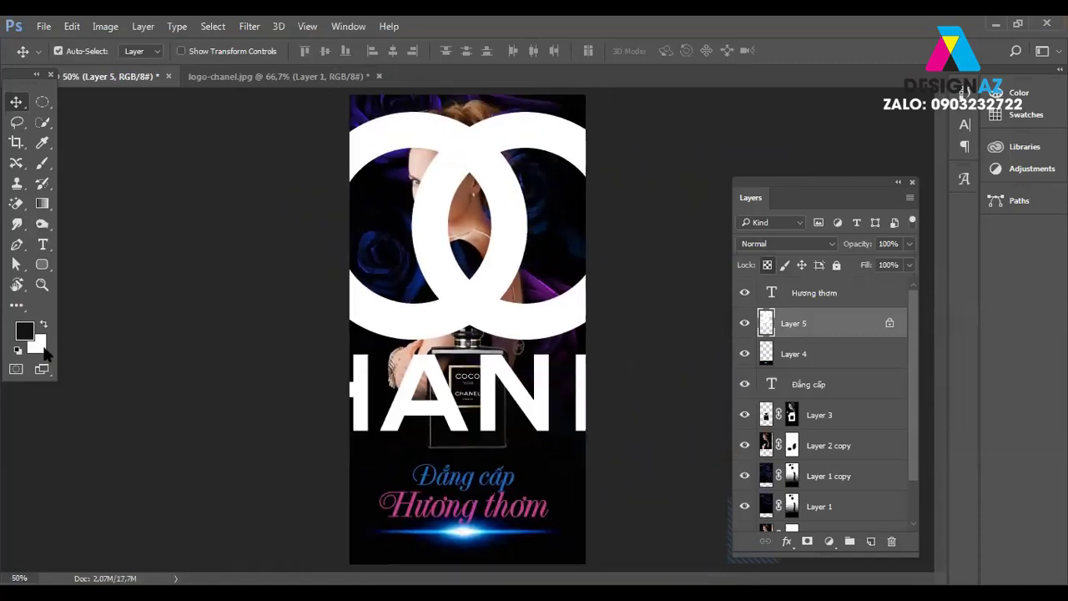
{"action": "key", "text": "ctrl+t"}
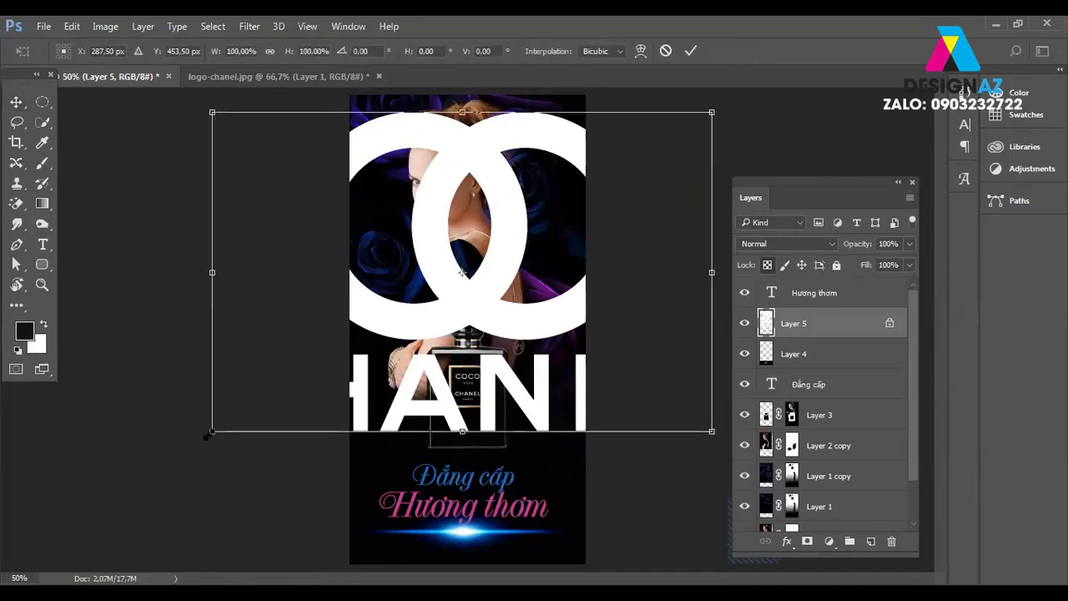
{"action": "left_click_drag", "start_coordinate": [242, 406], "coordinate": [428, 292]}
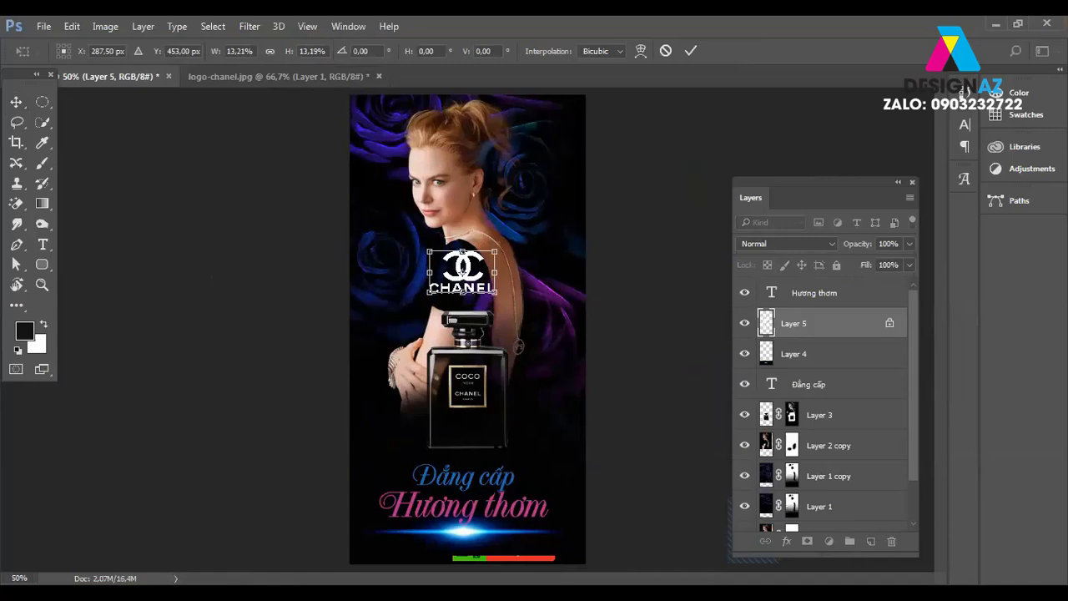
{"action": "key", "text": "Return"}
{"action": "mouse_move", "coordinate": [505, 286]}
{"action": "left_mouse_down"}
{"action": "mouse_move", "coordinate": [589, 156]}
{"action": "mouse_move", "coordinate": [578, 117]}
{"action": "left_mouse_up"}
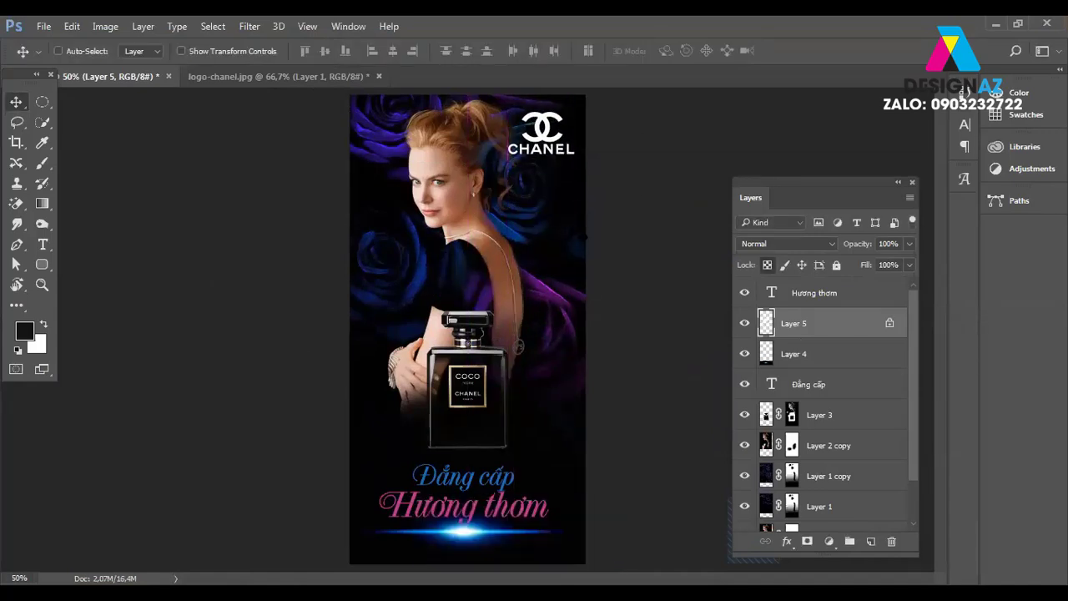
Refill the logo at full opacity with a sampled skin tone and shrink it slightly.
{"action": "key", "text": "3"}
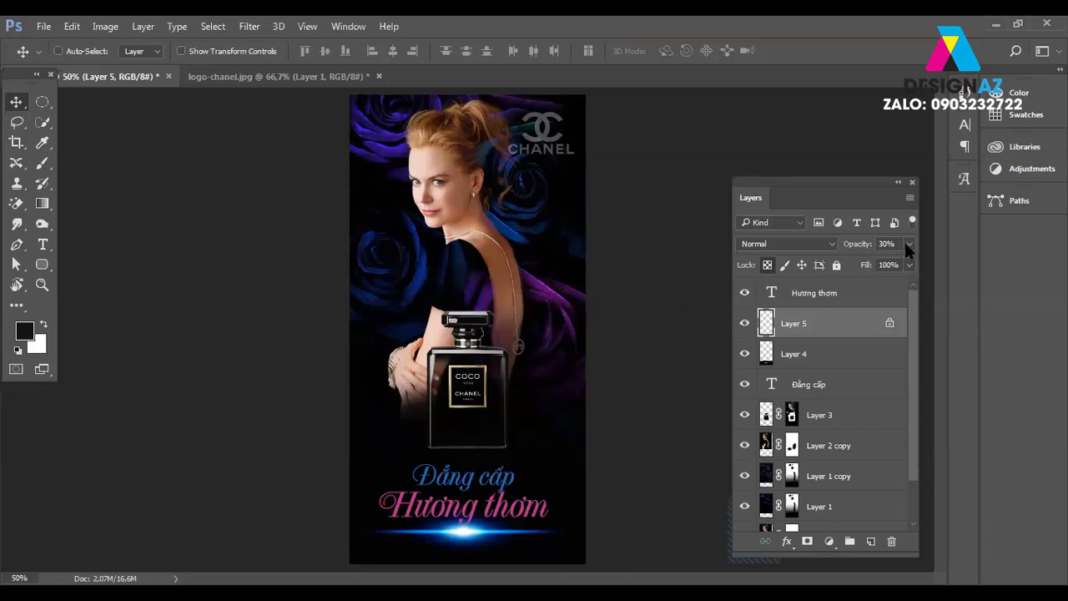
{"action": "left_click_drag", "start_coordinate": [908, 247], "coordinate": [933, 265]}
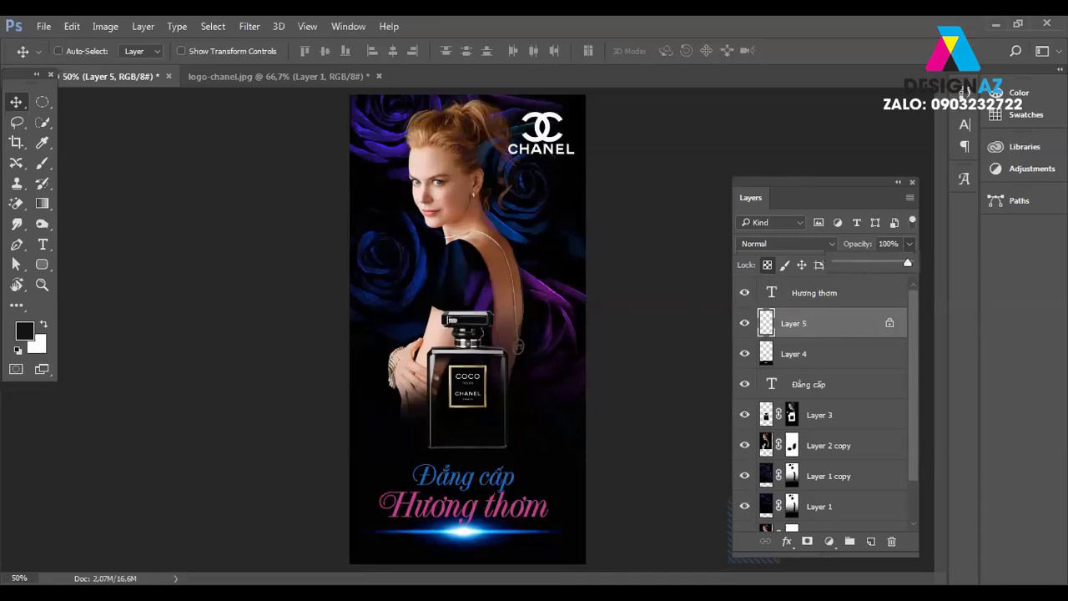
{"action": "key", "text": "i"}
{"action": "left_click", "coordinate": [483, 239]}
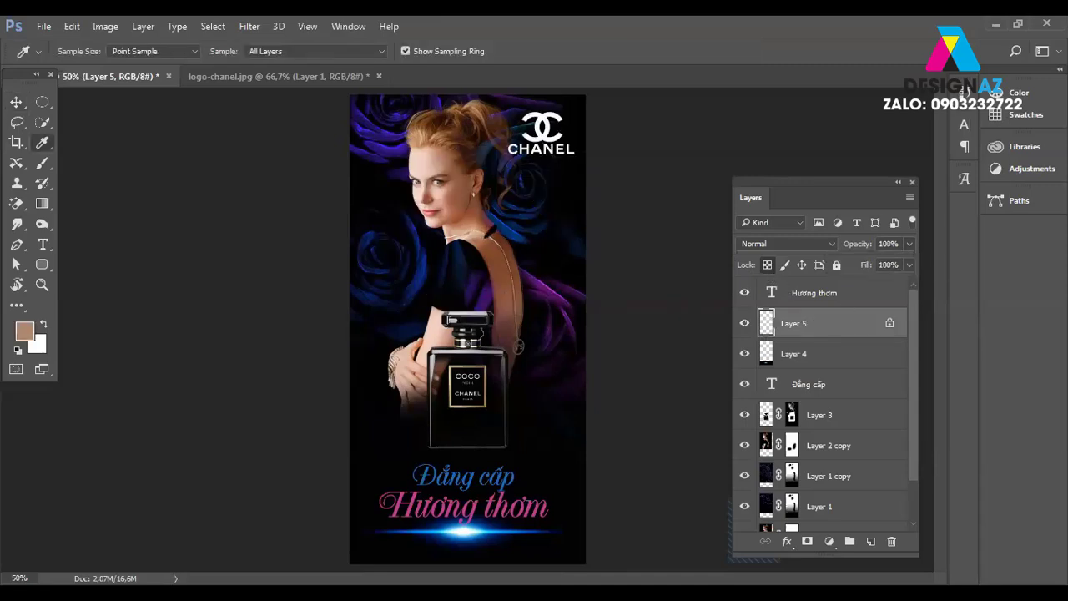
{"action": "key", "text": "alt+BackSpace"}
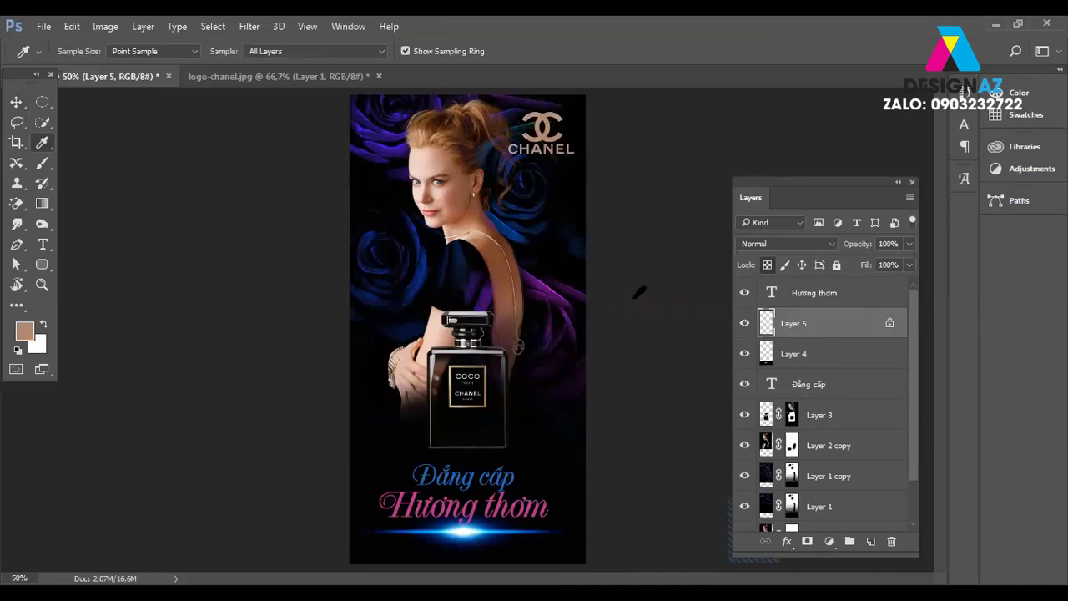
{"action": "key", "text": "ctrl+t"}
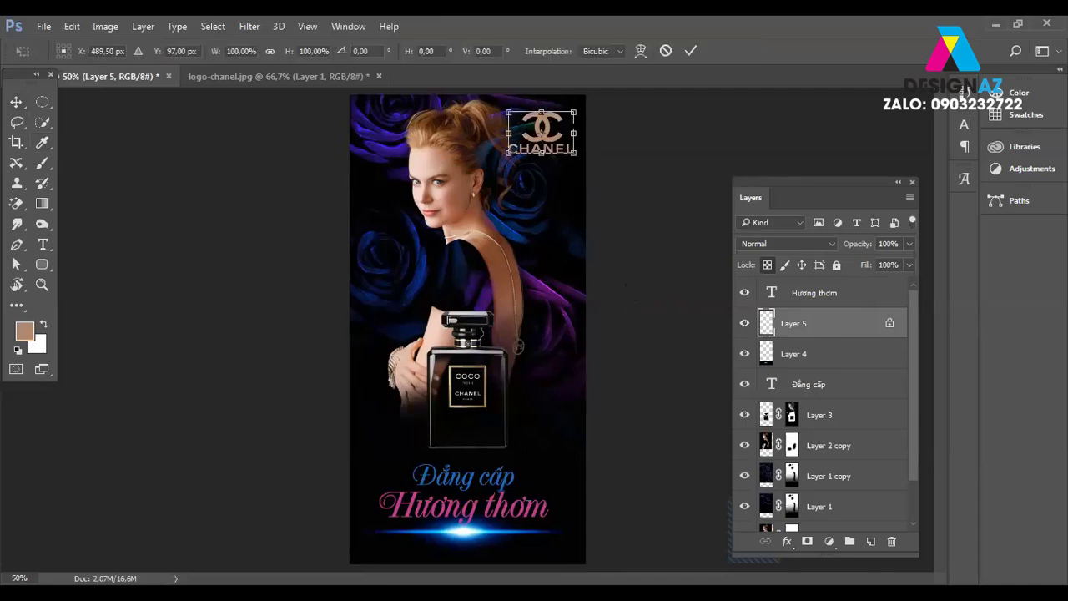
{"action": "left_click_drag", "start_coordinate": [575, 112], "coordinate": [572, 113]}
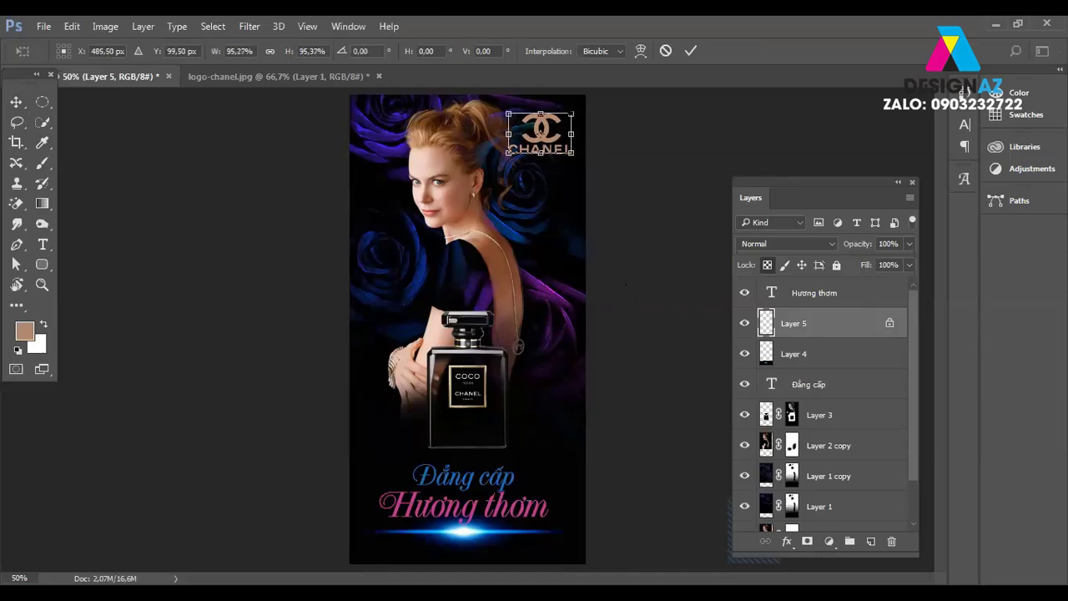
{"action": "key", "text": "Return"}
{"action": "key", "text": "i"}
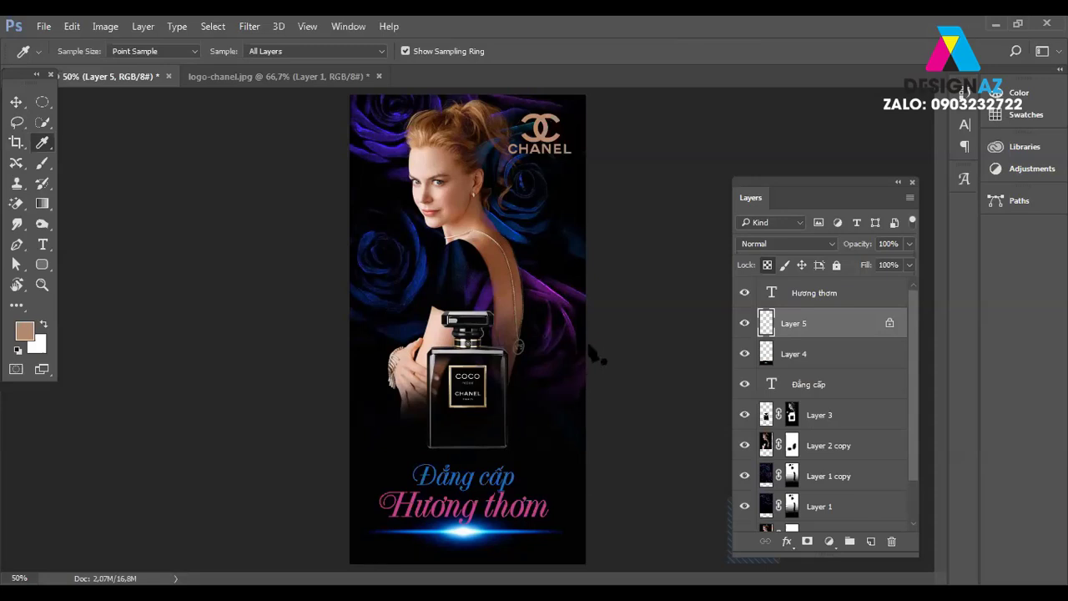
{"action": "key", "text": "p"}
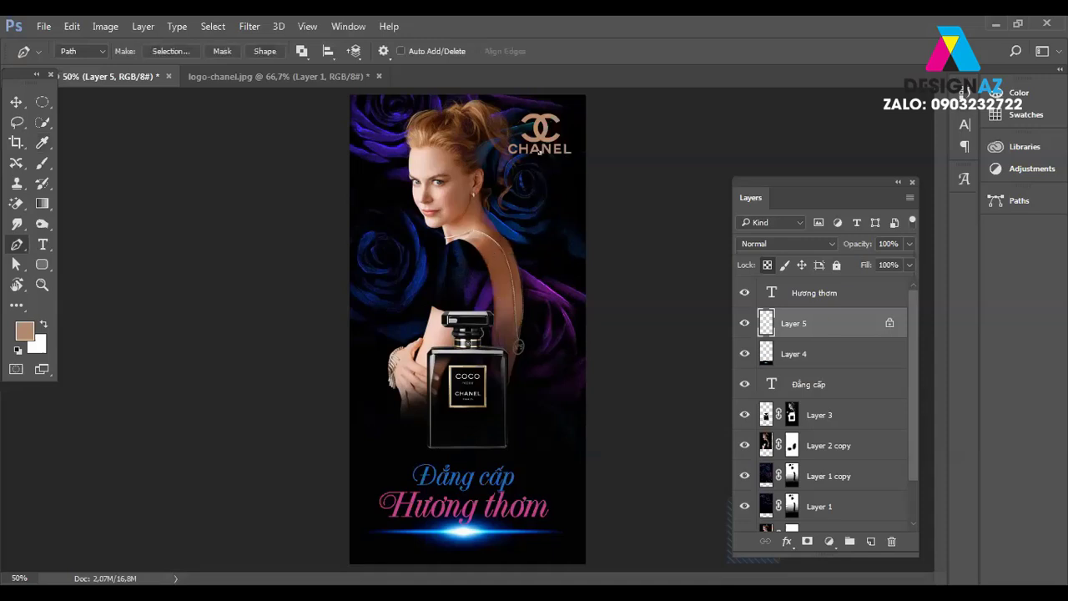
Draw a curved pen path from the Chanel logo past the bottle down to the glow.
{"action": "left_click", "coordinate": [539, 151]}
{"action": "left_click_drag", "start_coordinate": [440, 253], "coordinate": [334, 293]}
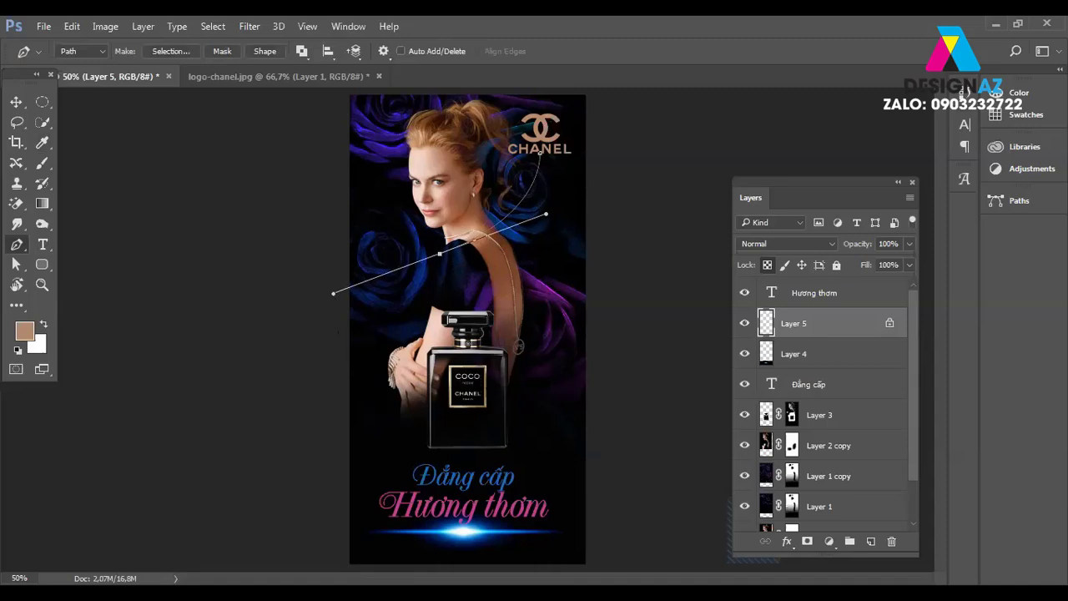
{"action": "left_click_drag", "start_coordinate": [493, 384], "coordinate": [636, 385]}
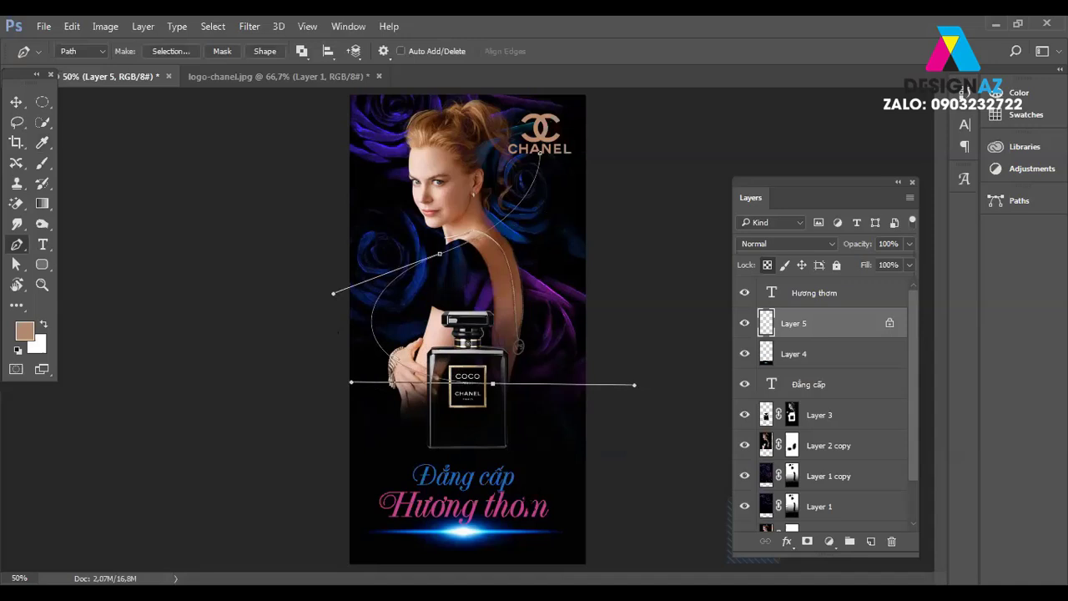
{"action": "left_click_drag", "start_coordinate": [542, 510], "coordinate": [575, 508]}
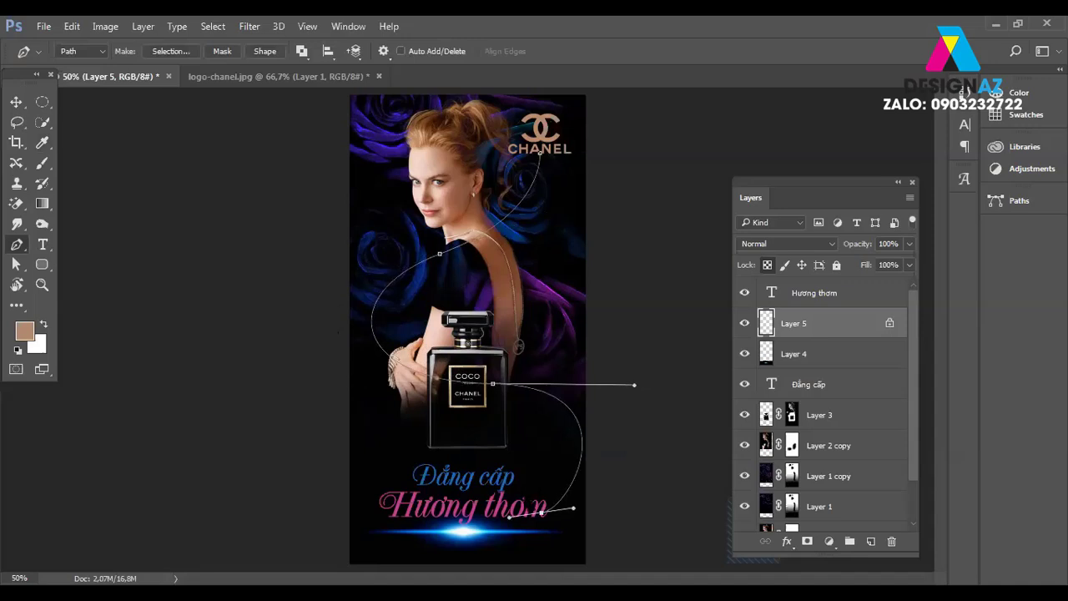
{"action": "mouse_move", "coordinate": [543, 512]}
{"action": "left_mouse_down"}
{"action": "mouse_move", "coordinate": [488, 524]}
{"action": "mouse_move", "coordinate": [555, 525]}
{"action": "left_mouse_up"}
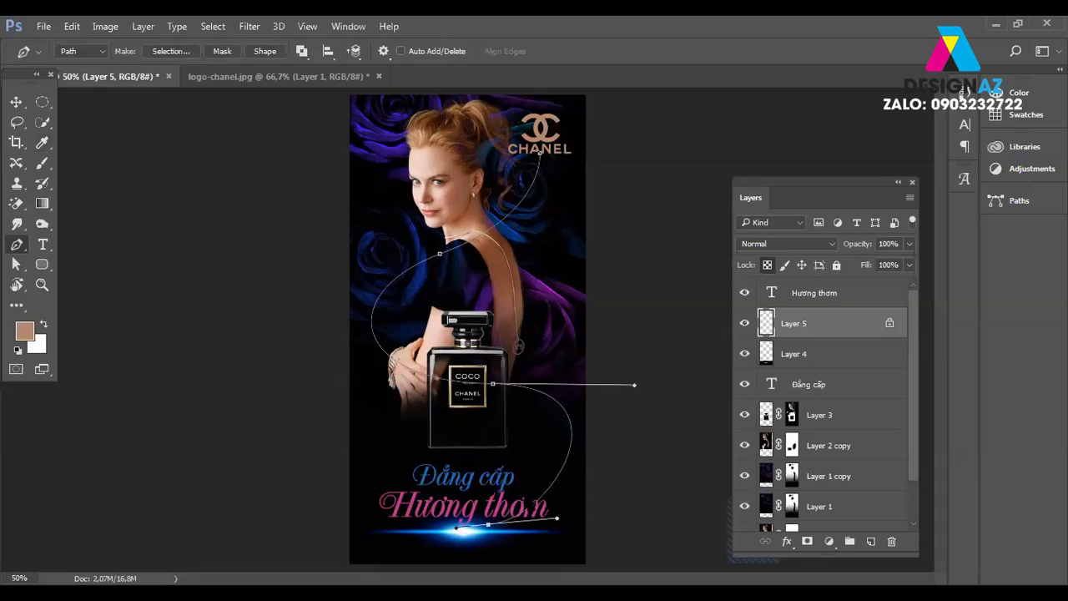
Reshape the path's middle and upper curves, then add a new empty Layer 6.
{"action": "left_click_drag", "start_coordinate": [633, 390], "coordinate": [614, 422]}
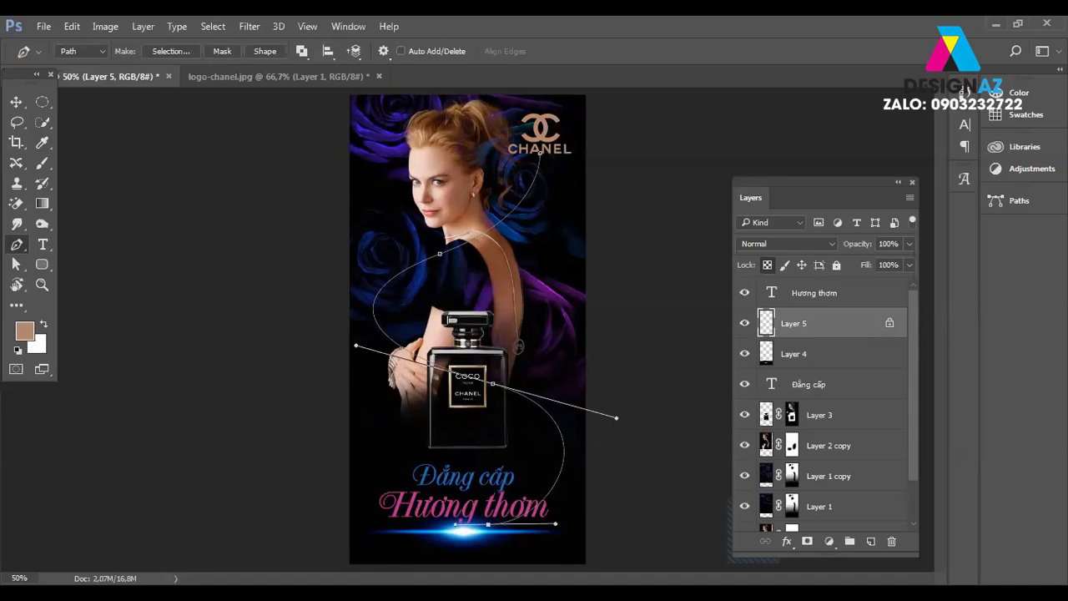
{"action": "left_click_drag", "start_coordinate": [492, 384], "coordinate": [488, 401]}
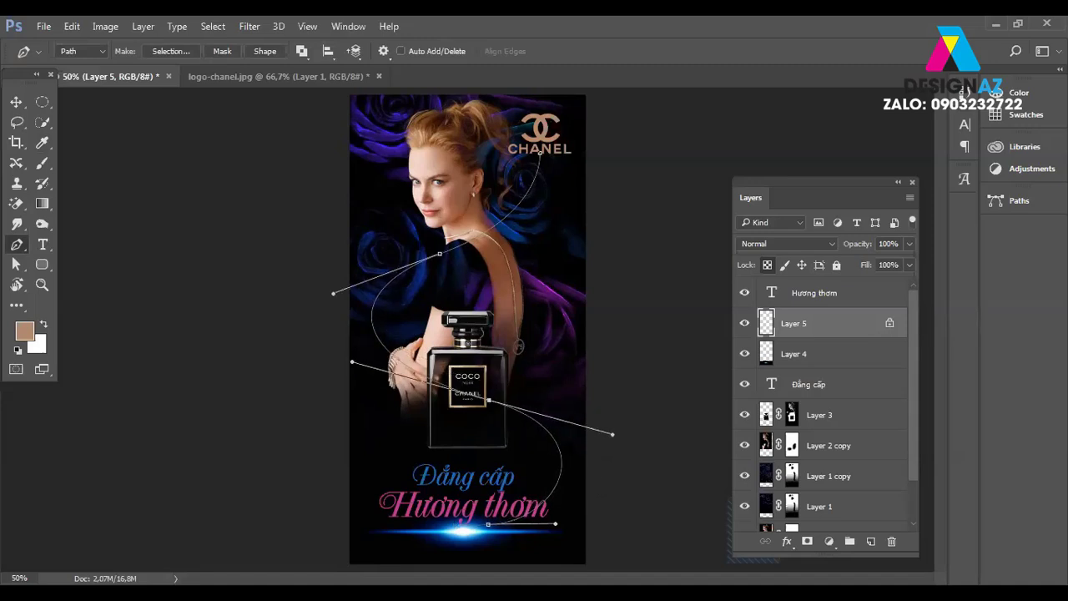
{"action": "left_click_drag", "start_coordinate": [333, 294], "coordinate": [339, 287]}
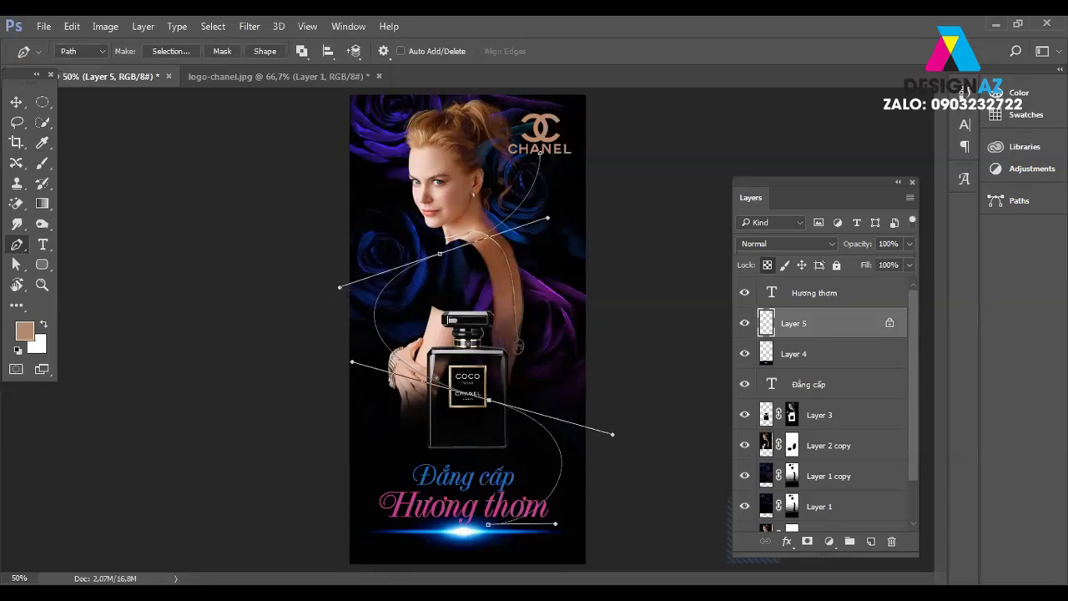
{"action": "left_click_drag", "start_coordinate": [489, 401], "coordinate": [477, 403]}
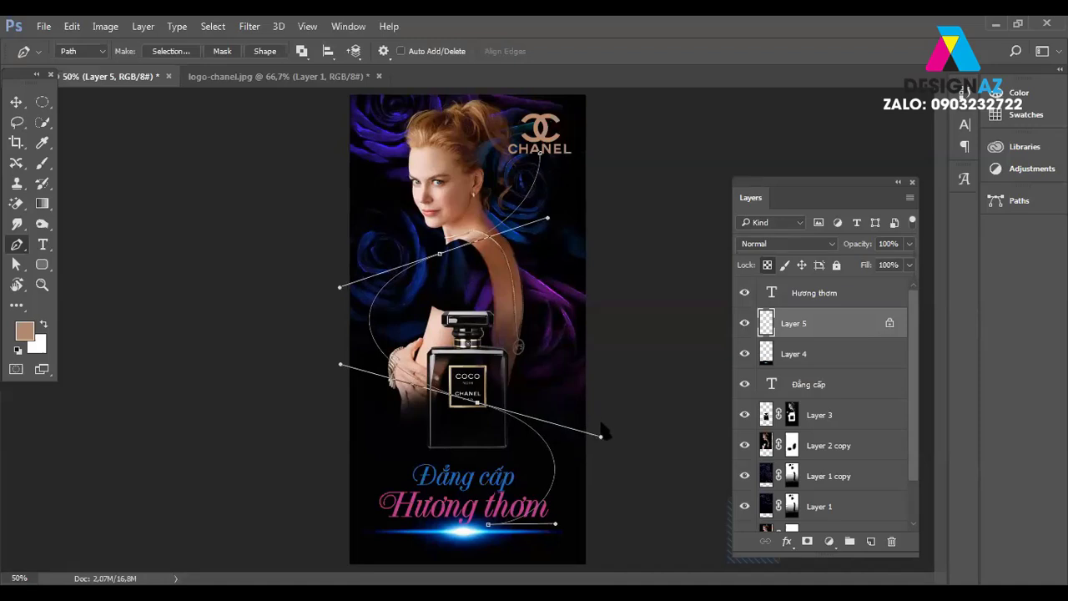
{"action": "left_click", "coordinate": [870, 541]}
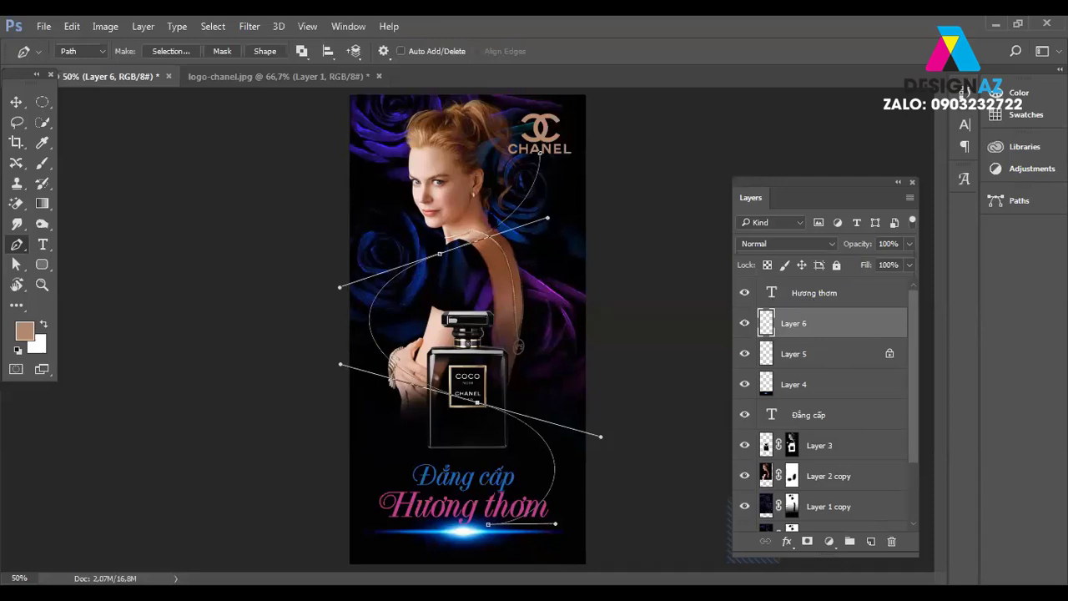
Choose the 50 px star sparkle brush tip from the Brush Preset picker.
{"action": "key", "text": "b"}
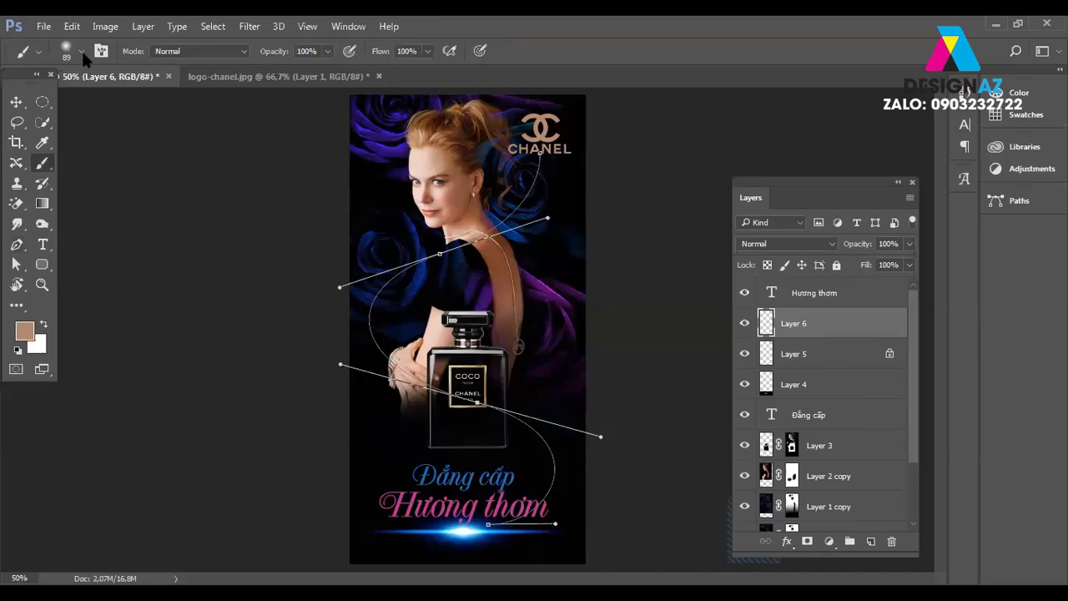
{"action": "left_click", "coordinate": [81, 50]}
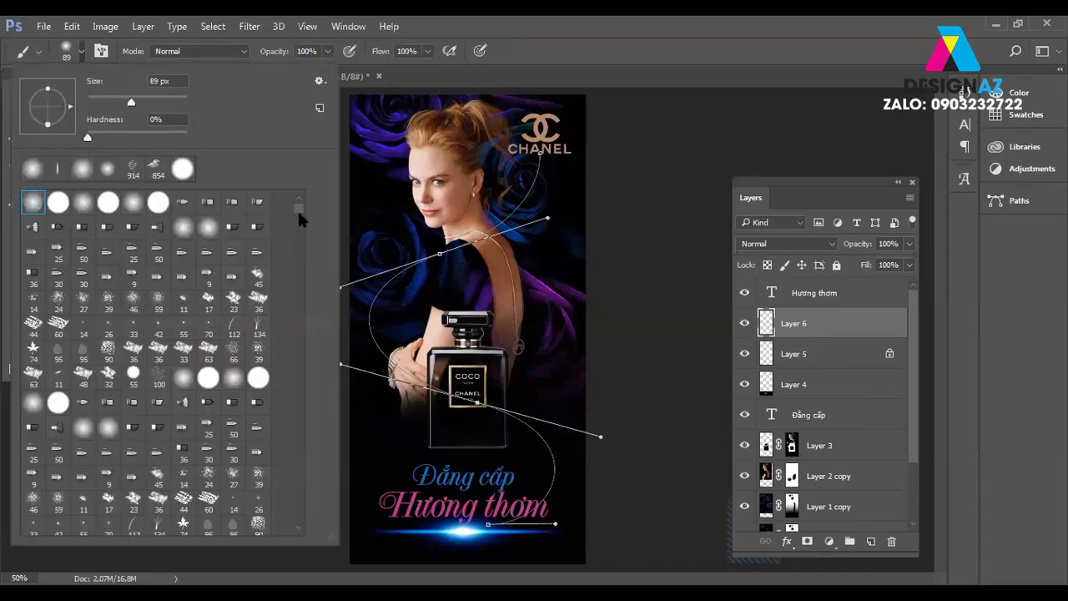
{"action": "left_click_drag", "start_coordinate": [296, 205], "coordinate": [297, 216]}
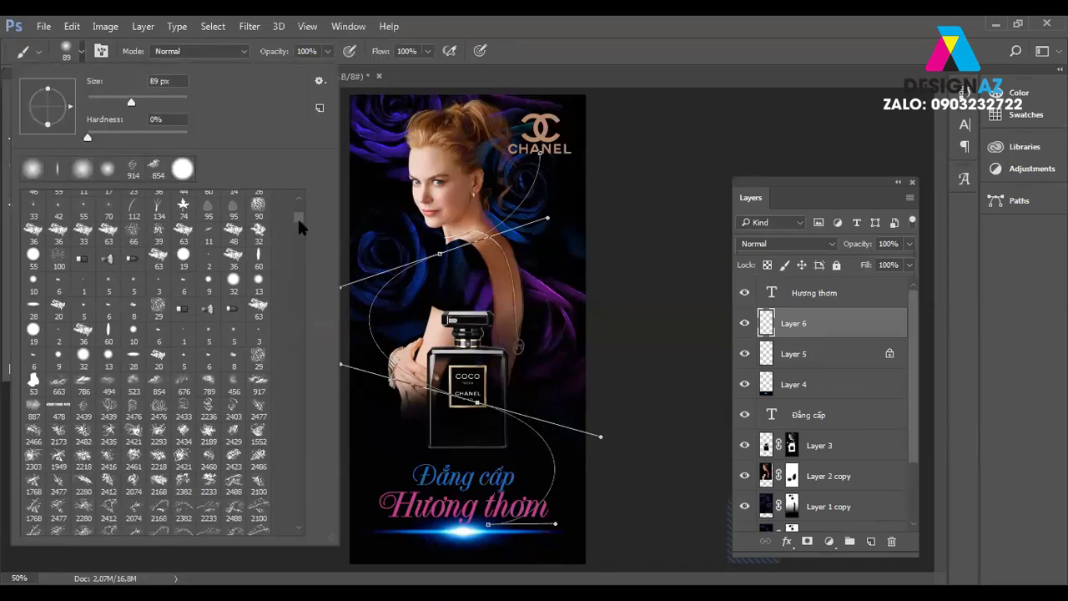
{"action": "scroll", "coordinate": [215, 308], "scroll_direction": "down", "scroll_amount": 2}
{"action": "scroll", "coordinate": [216, 334], "scroll_direction": "down", "scroll_amount": 2}
{"action": "scroll", "coordinate": [216, 336], "scroll_direction": "down", "scroll_amount": 2}
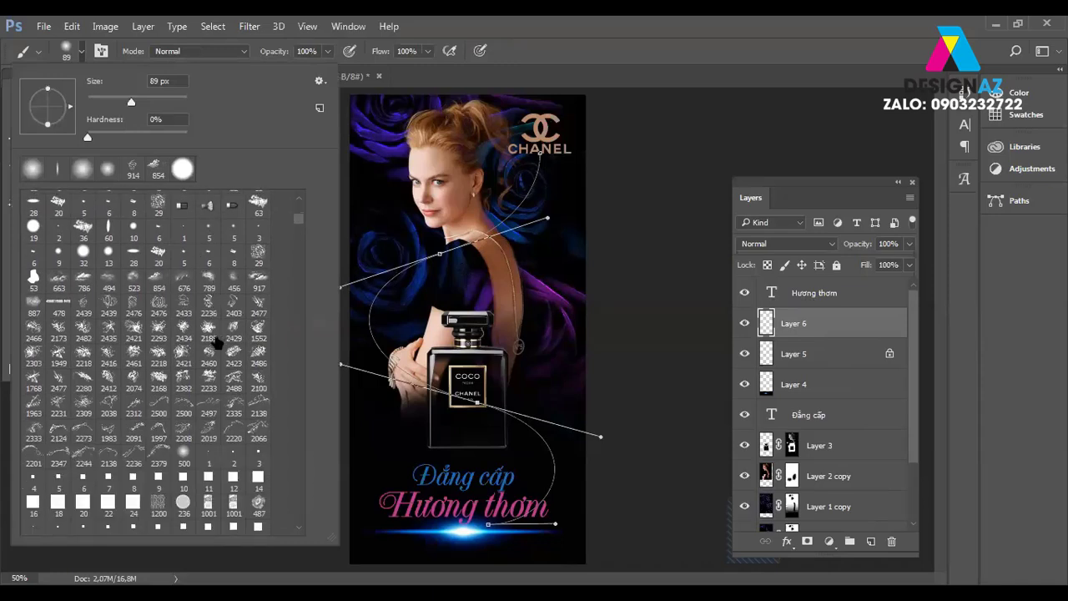
{"action": "scroll", "coordinate": [215, 338], "scroll_direction": "down", "scroll_amount": 2}
{"action": "scroll", "coordinate": [216, 340], "scroll_direction": "down", "scroll_amount": 2}
{"action": "scroll", "coordinate": [216, 344], "scroll_direction": "down", "scroll_amount": 2}
{"action": "scroll", "coordinate": [214, 349], "scroll_direction": "down", "scroll_amount": 2}
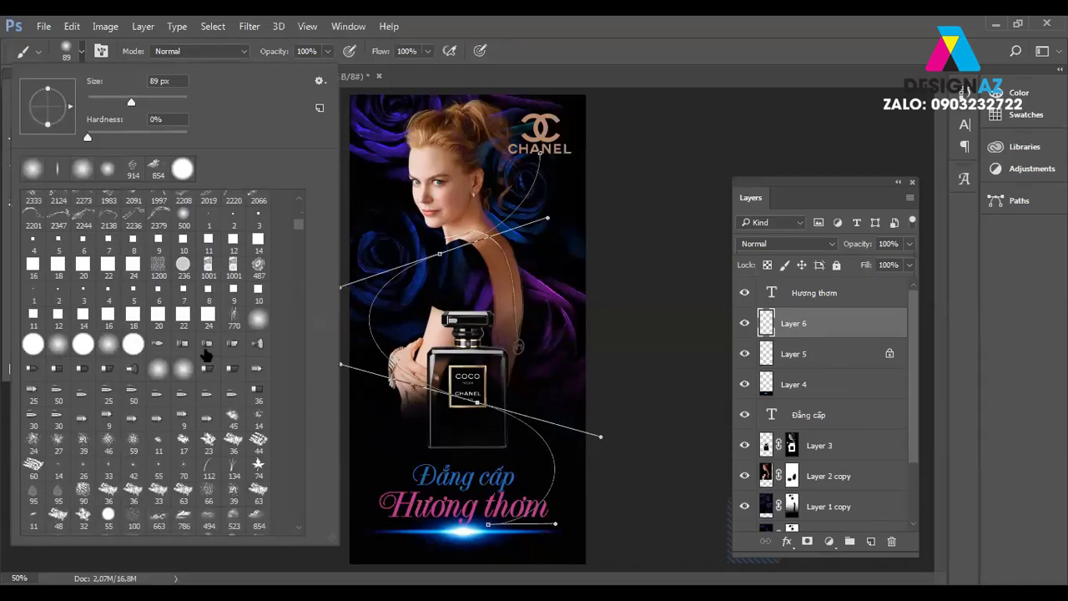
{"action": "scroll", "coordinate": [210, 350], "scroll_direction": "down", "scroll_amount": 1}
{"action": "scroll", "coordinate": [209, 350], "scroll_direction": "down", "scroll_amount": 2}
{"action": "scroll", "coordinate": [207, 350], "scroll_direction": "down", "scroll_amount": 1}
{"action": "scroll", "coordinate": [207, 350], "scroll_direction": "down", "scroll_amount": 2}
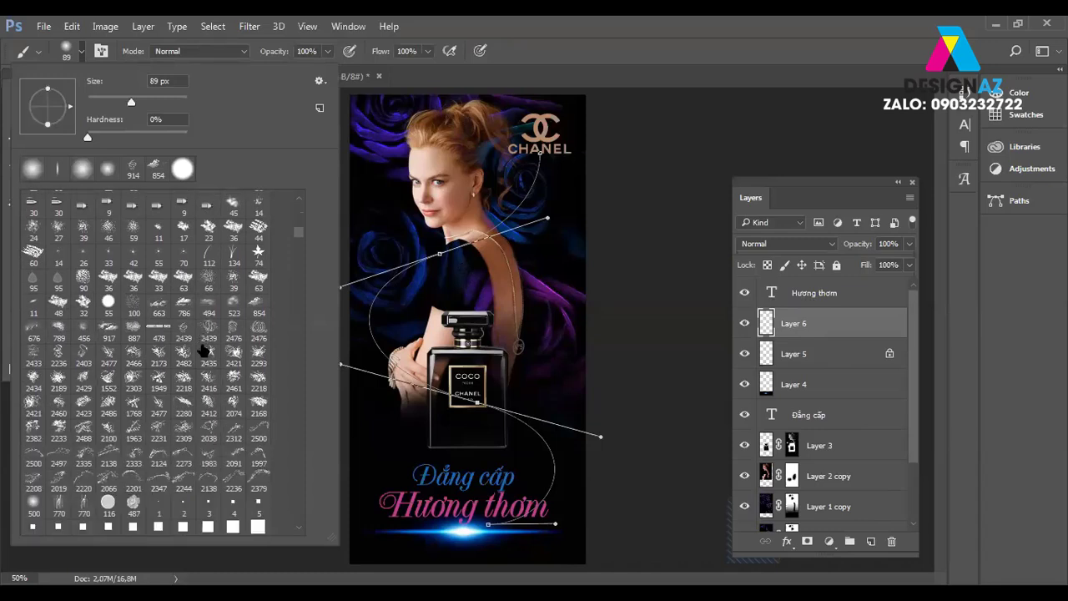
{"action": "scroll", "coordinate": [203, 352], "scroll_direction": "down", "scroll_amount": 2}
{"action": "scroll", "coordinate": [198, 358], "scroll_direction": "down", "scroll_amount": 2}
{"action": "scroll", "coordinate": [191, 362], "scroll_direction": "down", "scroll_amount": 2}
{"action": "scroll", "coordinate": [191, 361], "scroll_direction": "down", "scroll_amount": 1}
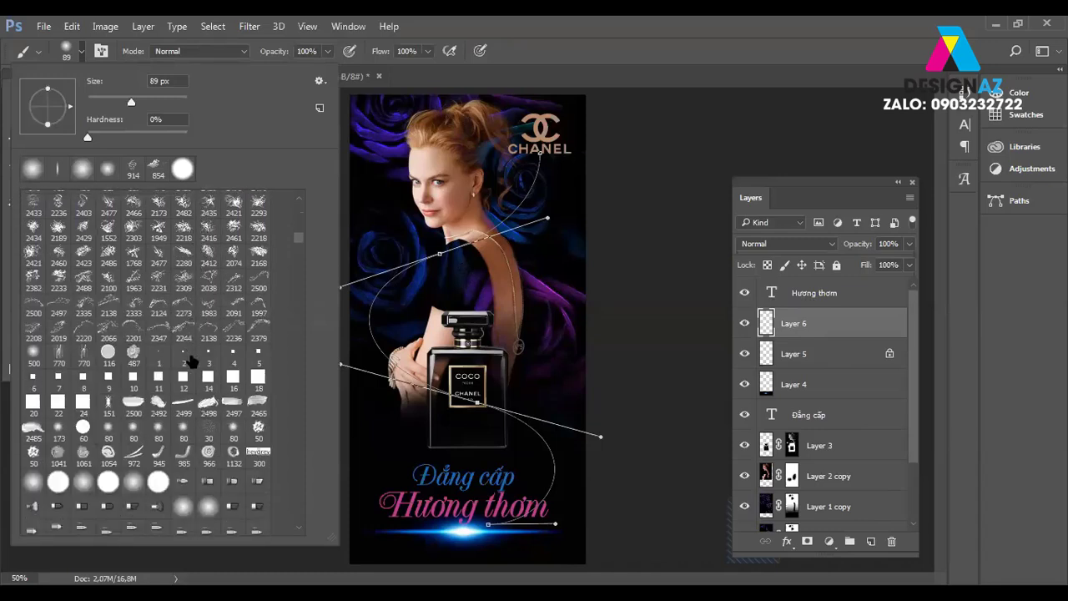
{"action": "scroll", "coordinate": [191, 362], "scroll_direction": "down", "scroll_amount": 2}
{"action": "scroll", "coordinate": [192, 362], "scroll_direction": "down", "scroll_amount": 2}
{"action": "scroll", "coordinate": [191, 362], "scroll_direction": "down", "scroll_amount": 2}
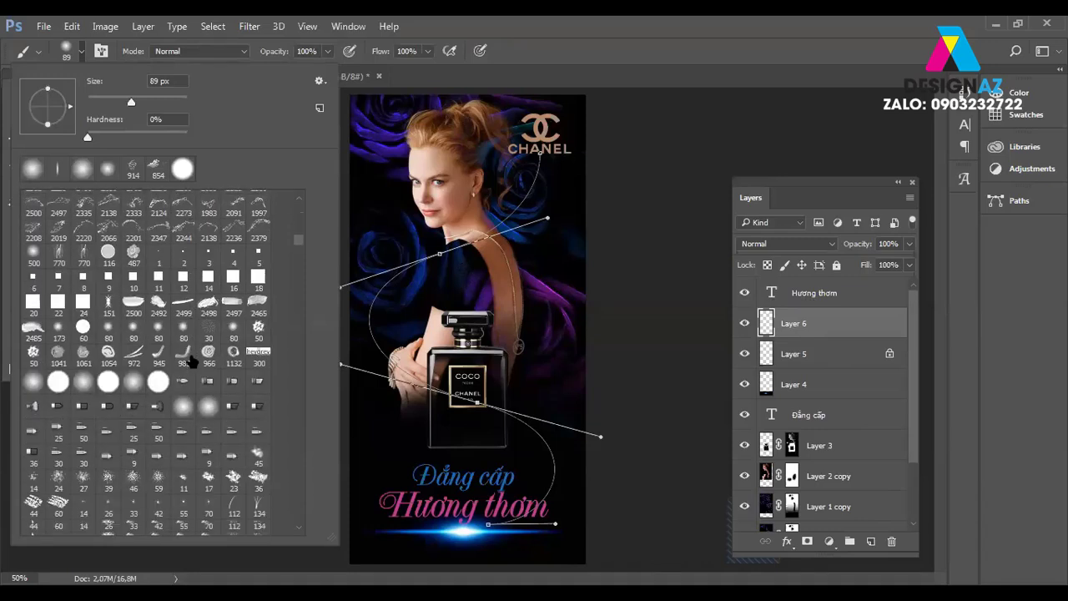
{"action": "scroll", "coordinate": [191, 361], "scroll_direction": "down", "scroll_amount": 2}
{"action": "scroll", "coordinate": [191, 362], "scroll_direction": "down", "scroll_amount": 2}
{"action": "scroll", "coordinate": [191, 362], "scroll_direction": "down", "scroll_amount": 2}
{"action": "scroll", "coordinate": [191, 361], "scroll_direction": "down", "scroll_amount": 2}
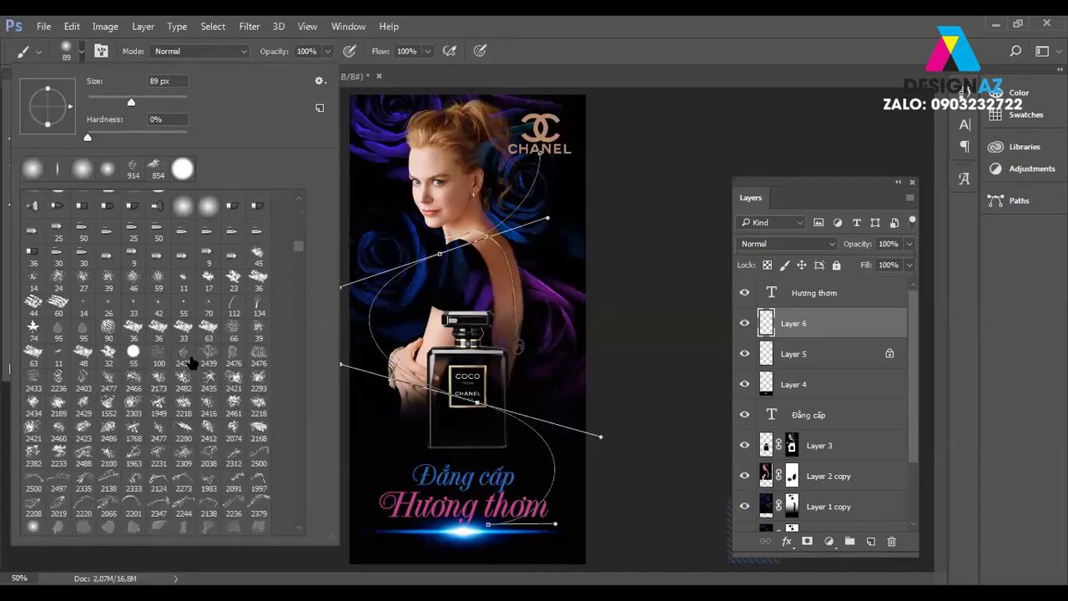
{"action": "scroll", "coordinate": [191, 361], "scroll_direction": "down", "scroll_amount": 2}
{"action": "scroll", "coordinate": [191, 361], "scroll_direction": "down", "scroll_amount": 2}
{"action": "scroll", "coordinate": [191, 362], "scroll_direction": "down", "scroll_amount": 2}
{"action": "scroll", "coordinate": [191, 362], "scroll_direction": "down", "scroll_amount": 2}
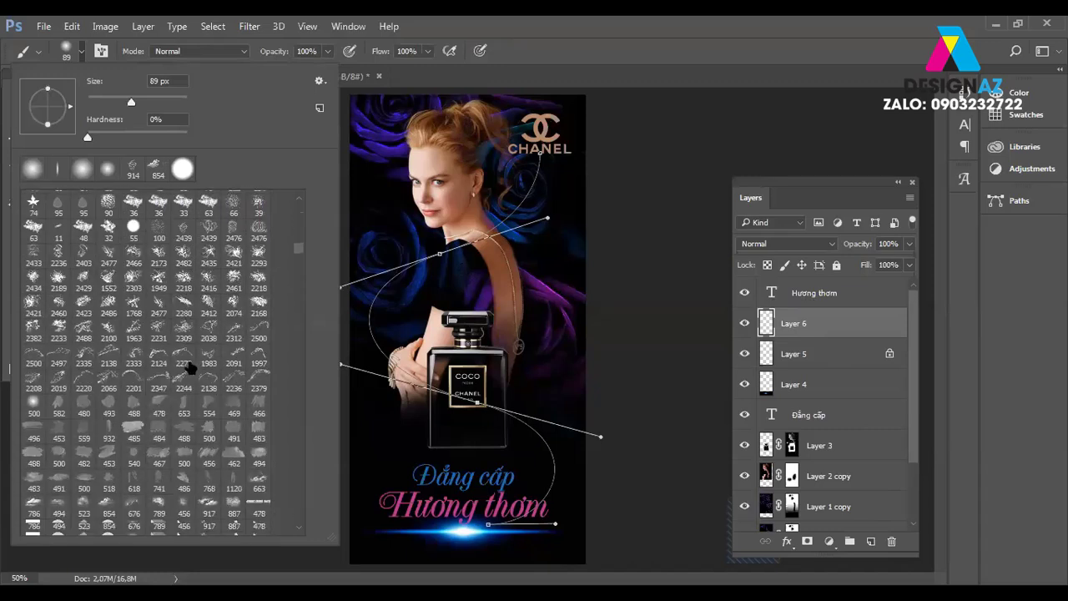
{"action": "scroll", "coordinate": [190, 371], "scroll_direction": "down", "scroll_amount": 2}
{"action": "scroll", "coordinate": [189, 370], "scroll_direction": "down", "scroll_amount": 2}
{"action": "scroll", "coordinate": [189, 371], "scroll_direction": "down", "scroll_amount": 2}
{"action": "scroll", "coordinate": [189, 373], "scroll_direction": "down", "scroll_amount": 2}
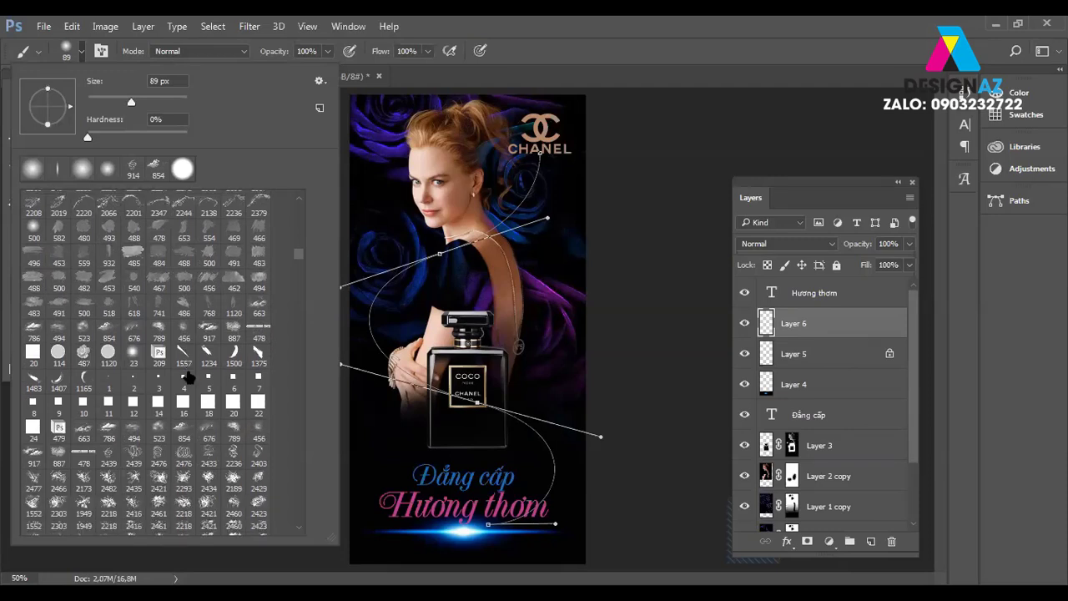
{"action": "scroll", "coordinate": [188, 376], "scroll_direction": "down", "scroll_amount": 2}
{"action": "scroll", "coordinate": [189, 377], "scroll_direction": "down", "scroll_amount": 2}
{"action": "scroll", "coordinate": [189, 377], "scroll_direction": "down", "scroll_amount": 2}
{"action": "scroll", "coordinate": [188, 378], "scroll_direction": "down", "scroll_amount": 2}
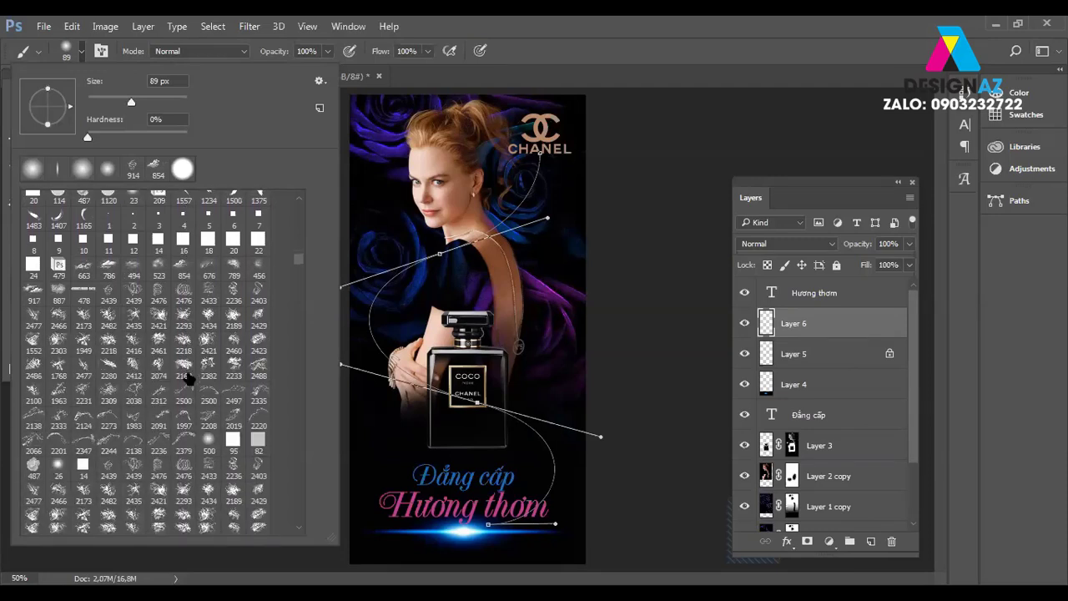
{"action": "scroll", "coordinate": [189, 380], "scroll_direction": "down", "scroll_amount": 2}
{"action": "scroll", "coordinate": [188, 380], "scroll_direction": "down", "scroll_amount": 2}
{"action": "scroll", "coordinate": [189, 381], "scroll_direction": "down", "scroll_amount": 2}
{"action": "scroll", "coordinate": [189, 382], "scroll_direction": "down", "scroll_amount": 2}
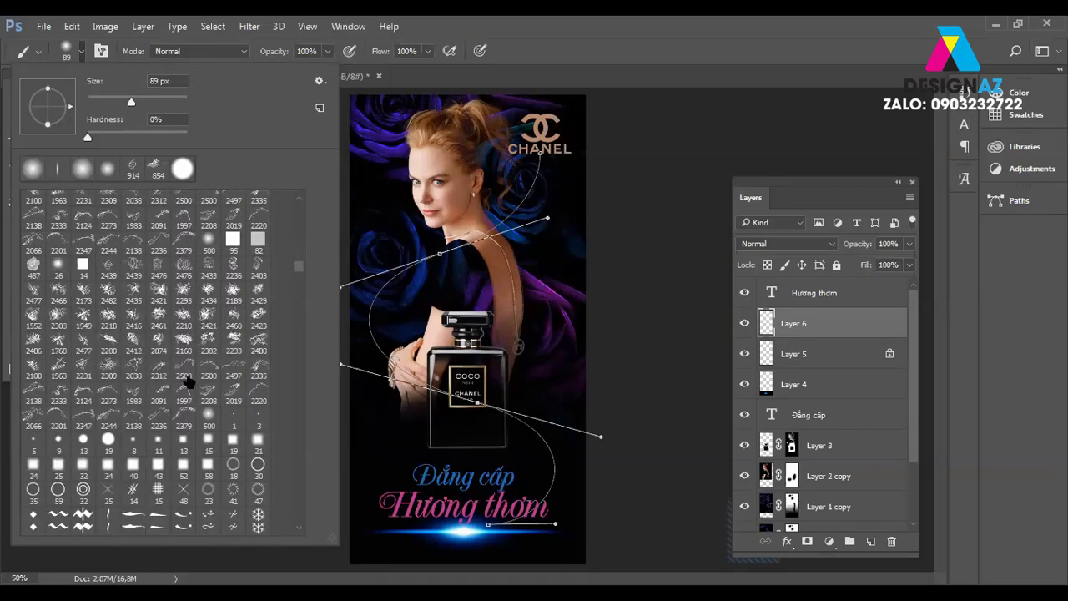
{"action": "scroll", "coordinate": [189, 382], "scroll_direction": "down", "scroll_amount": 2}
{"action": "scroll", "coordinate": [189, 380], "scroll_direction": "down", "scroll_amount": 1}
{"action": "scroll", "coordinate": [186, 377], "scroll_direction": "down", "scroll_amount": 1}
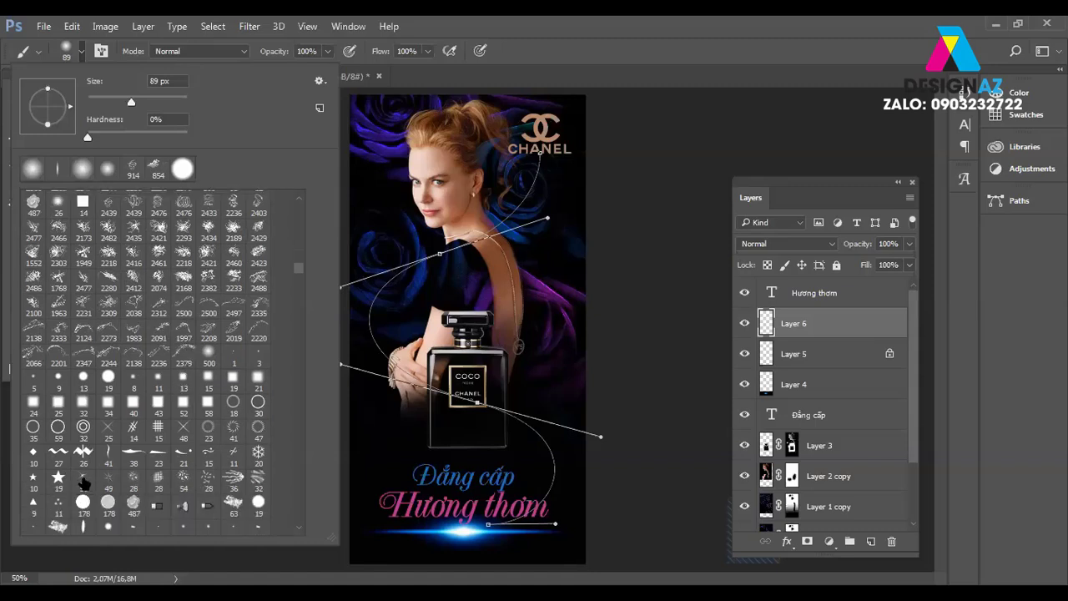
{"action": "left_click", "coordinate": [84, 483]}
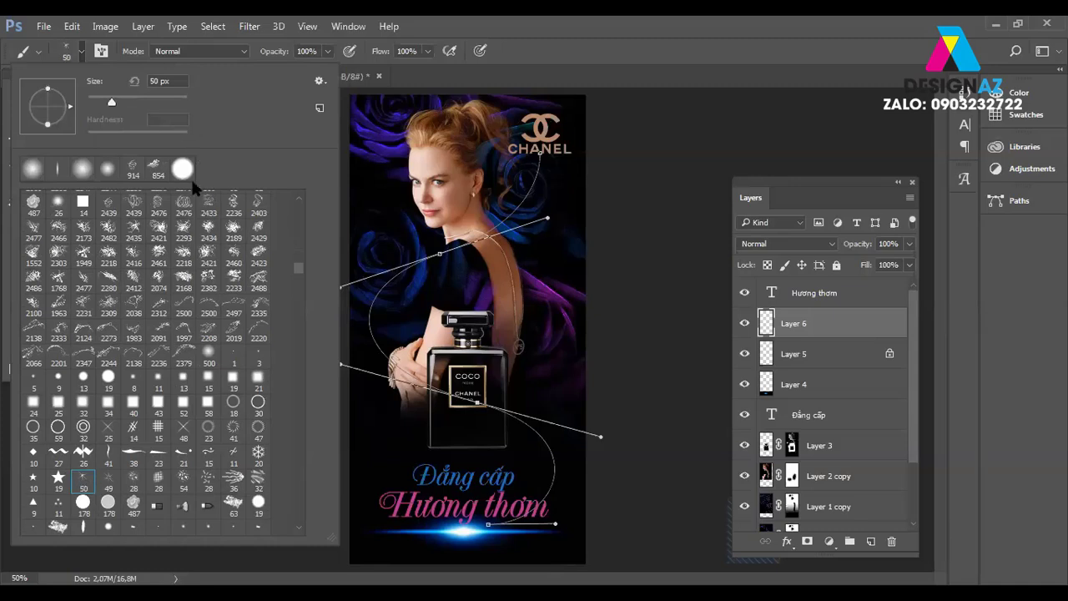
{"action": "left_click", "coordinate": [599, 37]}
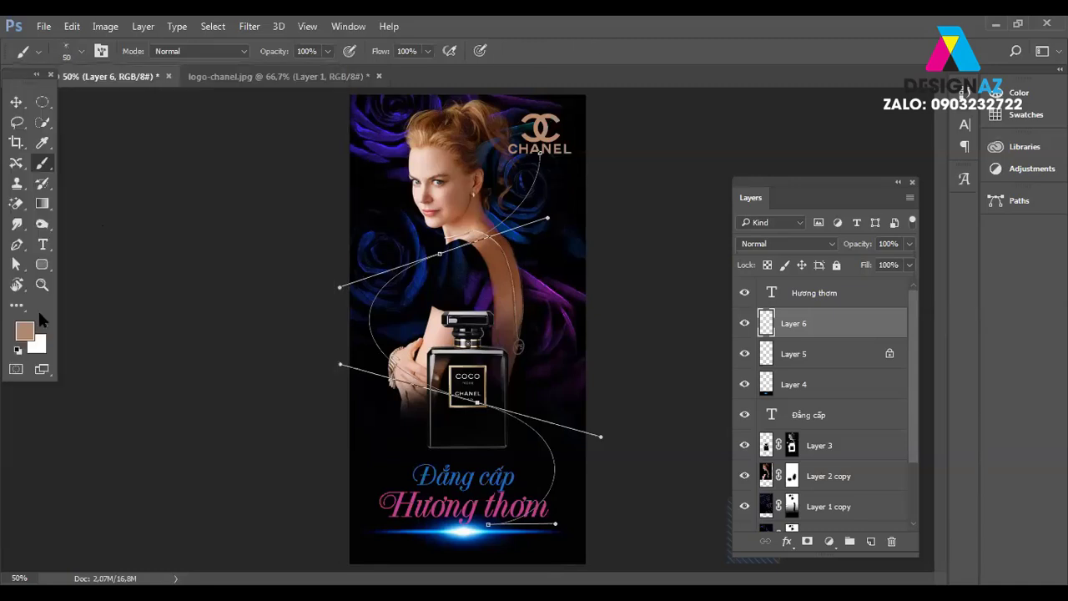
Set the foreground paint colour to white #ffffff.
{"action": "left_click", "coordinate": [25, 332]}
{"action": "left_click_drag", "start_coordinate": [641, 187], "coordinate": [604, 180]}
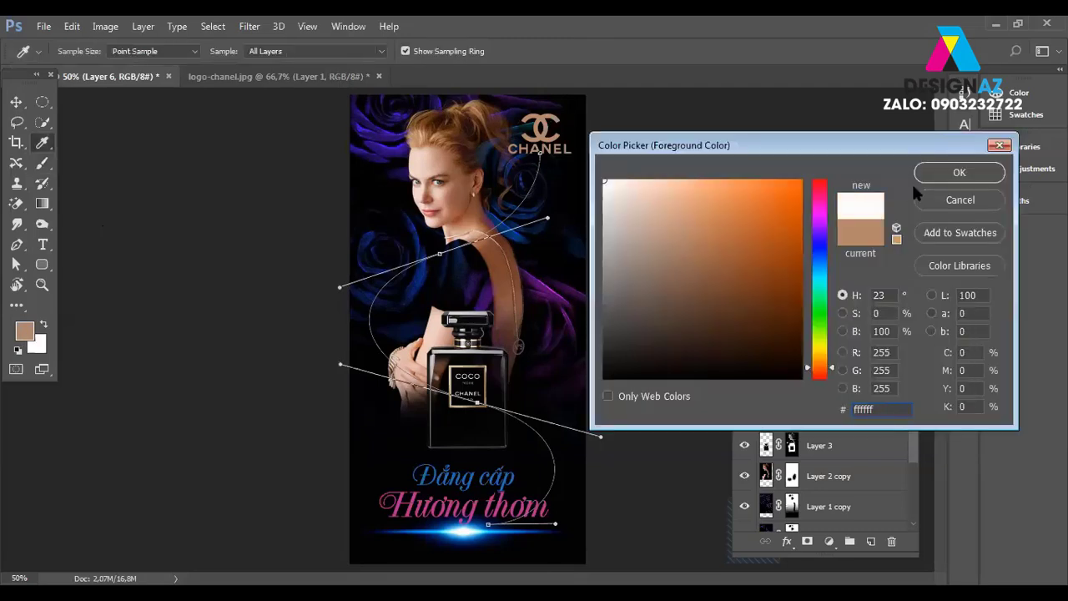
{"action": "left_click", "coordinate": [951, 174]}
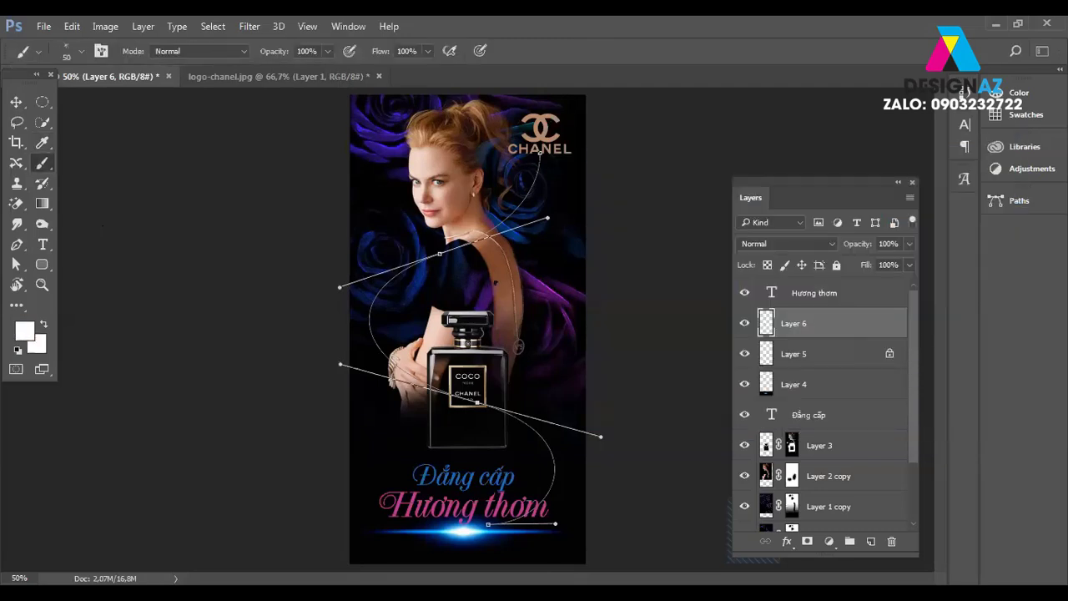
{"action": "scroll", "coordinate": [504, 291], "scroll_direction": "up", "scroll_amount": 2}
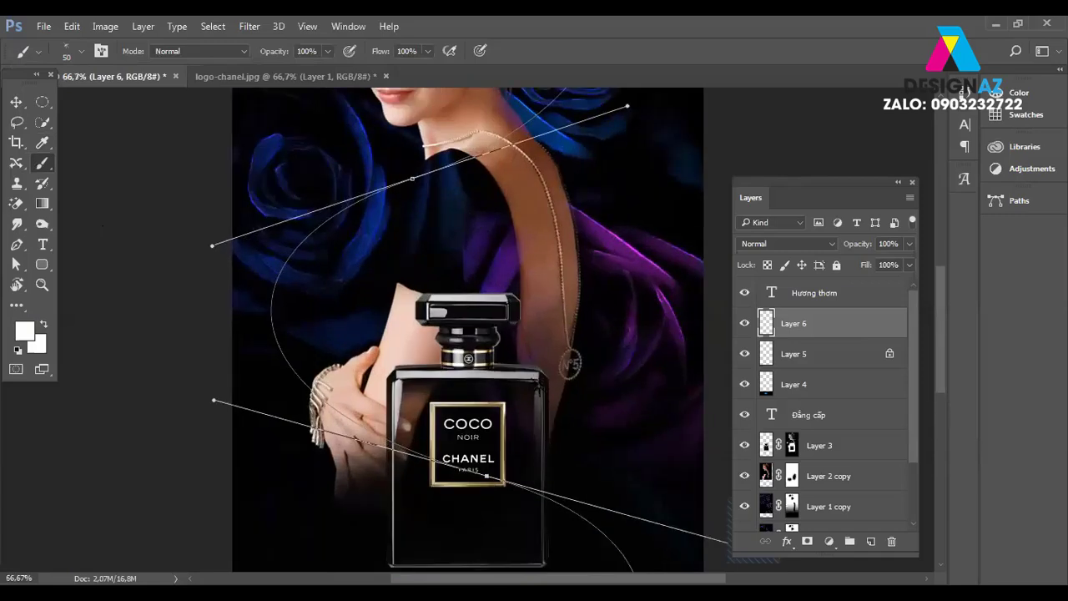
{"action": "scroll", "coordinate": [480, 224], "scroll_direction": "up", "scroll_amount": 1}
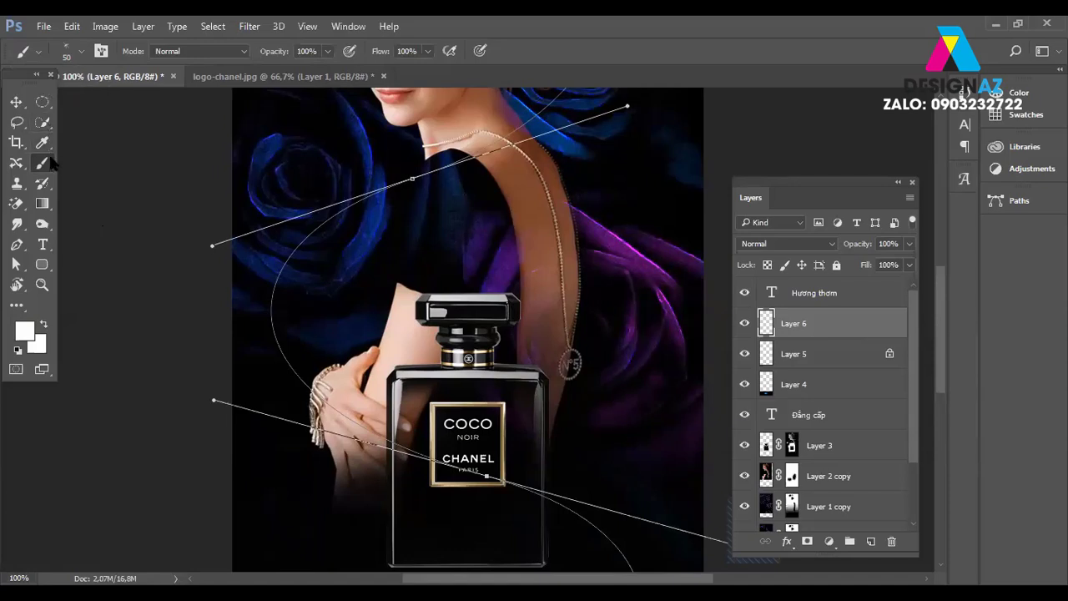
{"action": "key", "text": "p"}
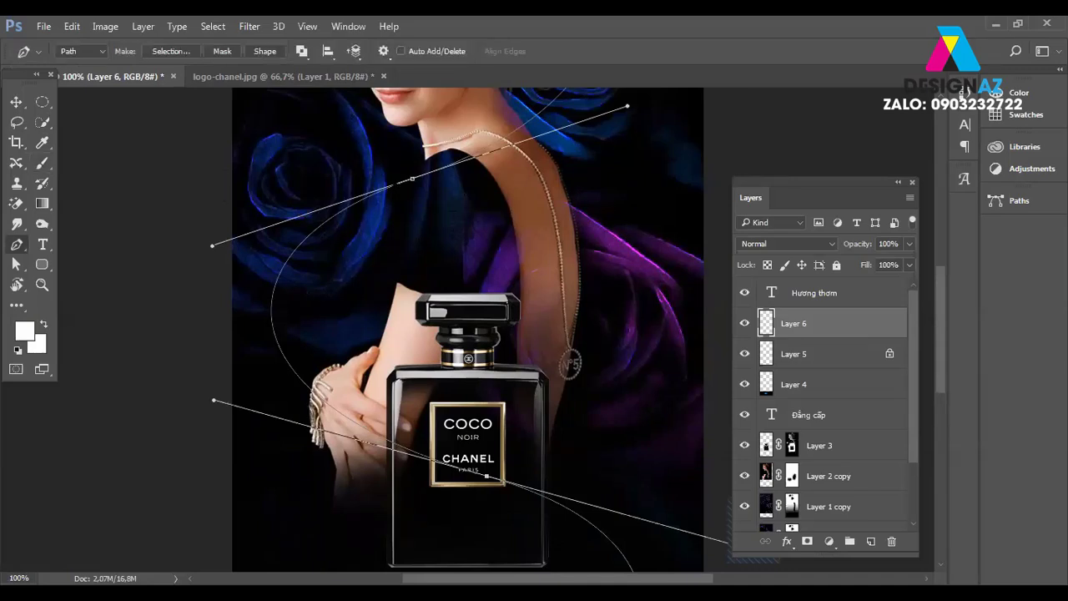
{"action": "right_click", "coordinate": [399, 156]}
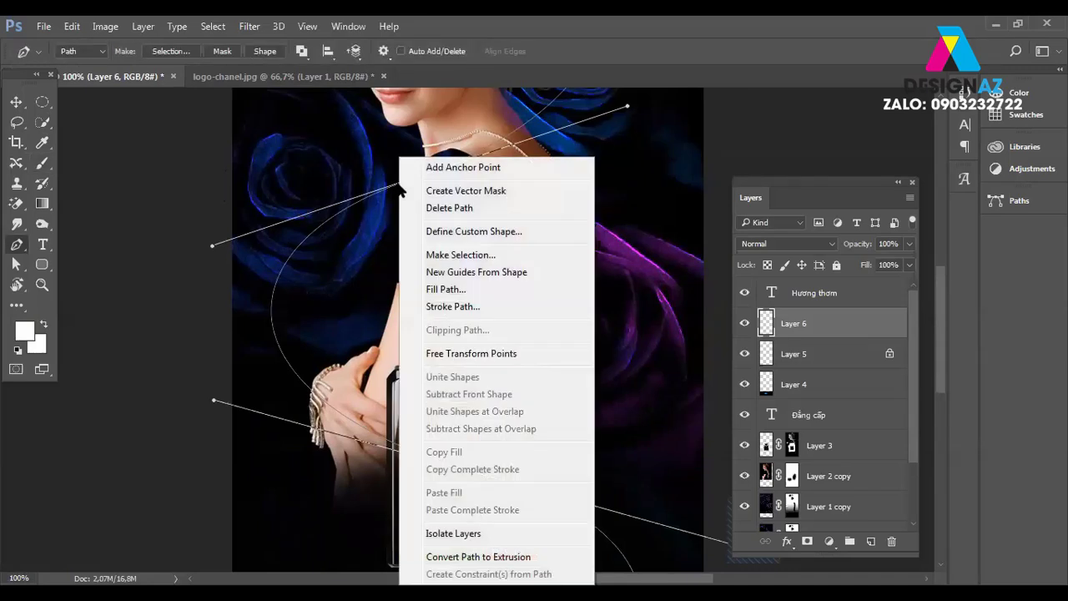
{"action": "left_click", "coordinate": [452, 306]}
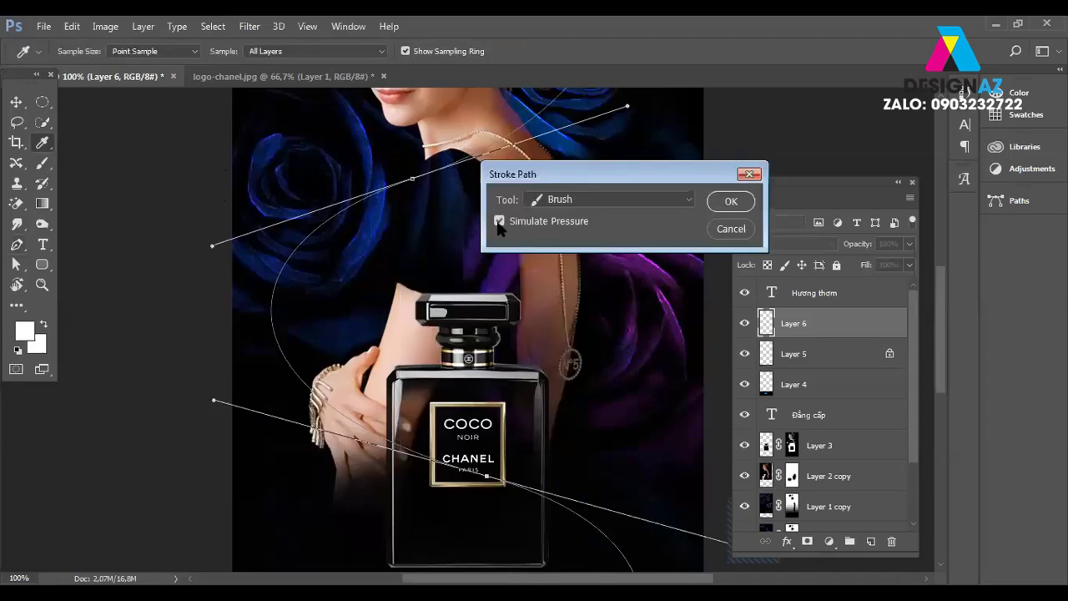
{"action": "left_click", "coordinate": [731, 202]}
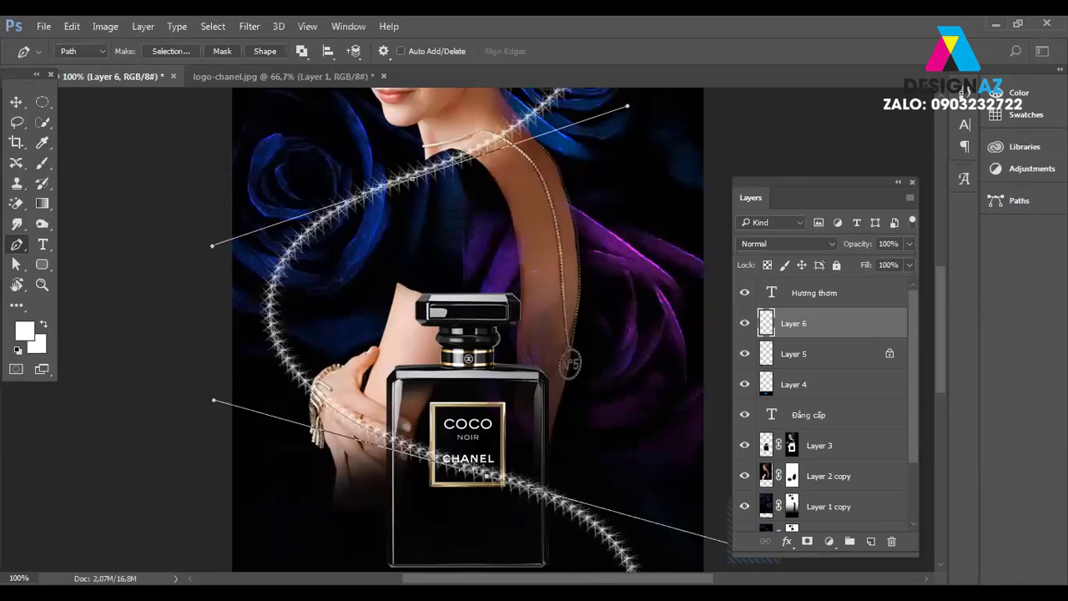
{"action": "key", "text": "ctrl+minus"}
{"action": "key", "text": "ctrl+minus"}
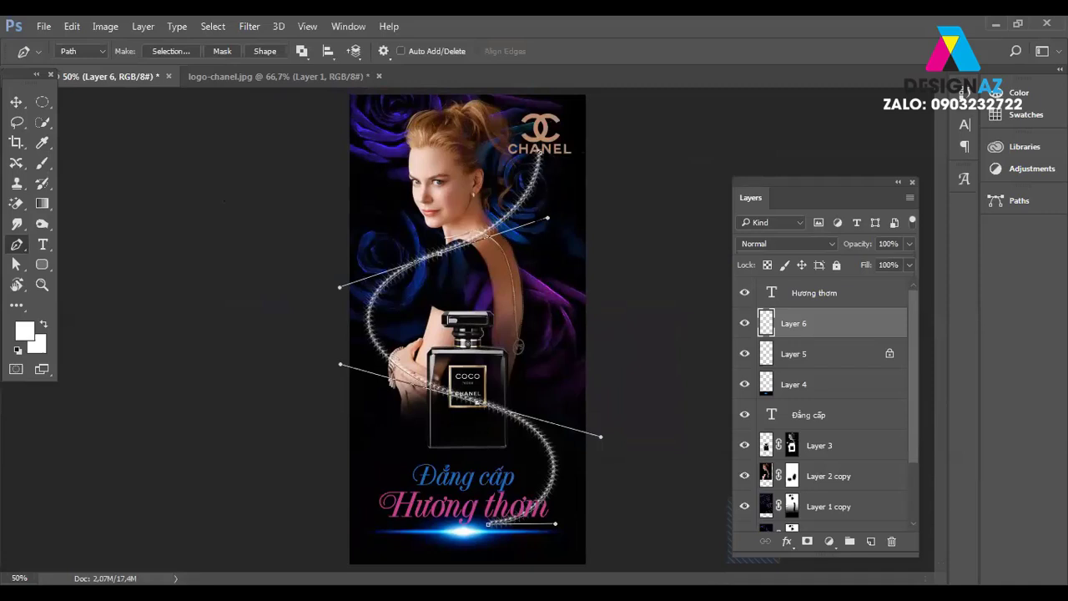
{"action": "key", "text": "ctrl+z"}
{"action": "key", "text": "ctrl+plus"}
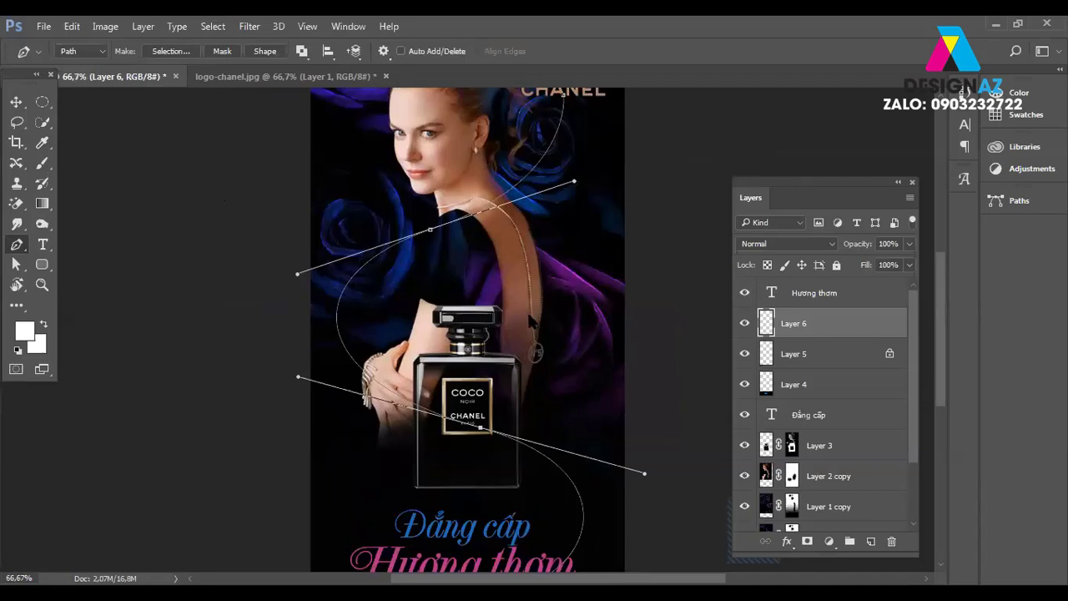
Widen the sparkle brush tip spacing so stars spread apart along strokes.
{"action": "key", "text": "F5"}
{"action": "key", "text": "b"}
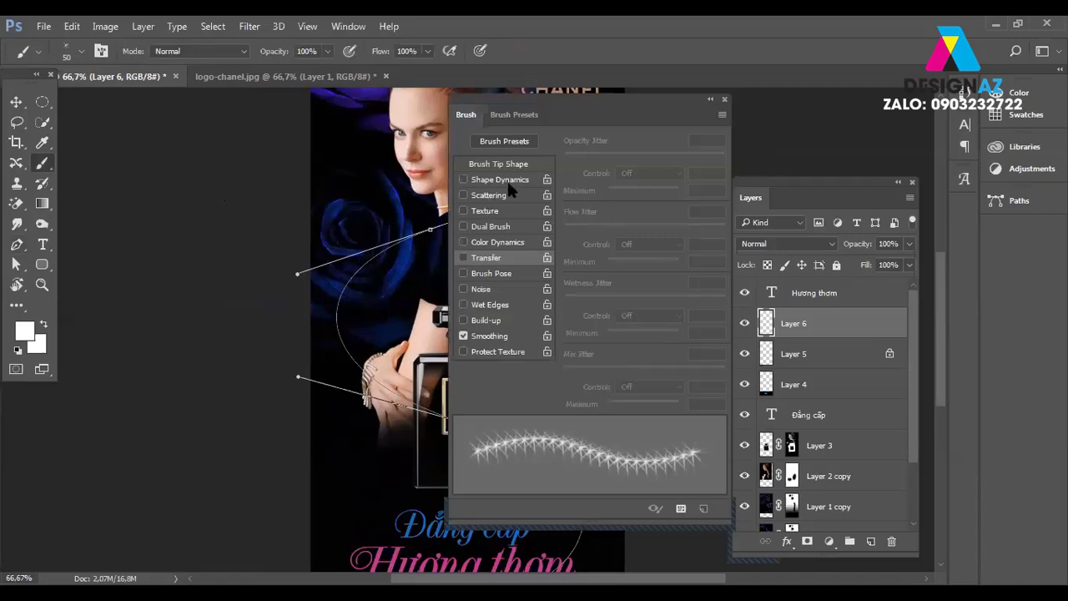
{"action": "left_click", "coordinate": [525, 166]}
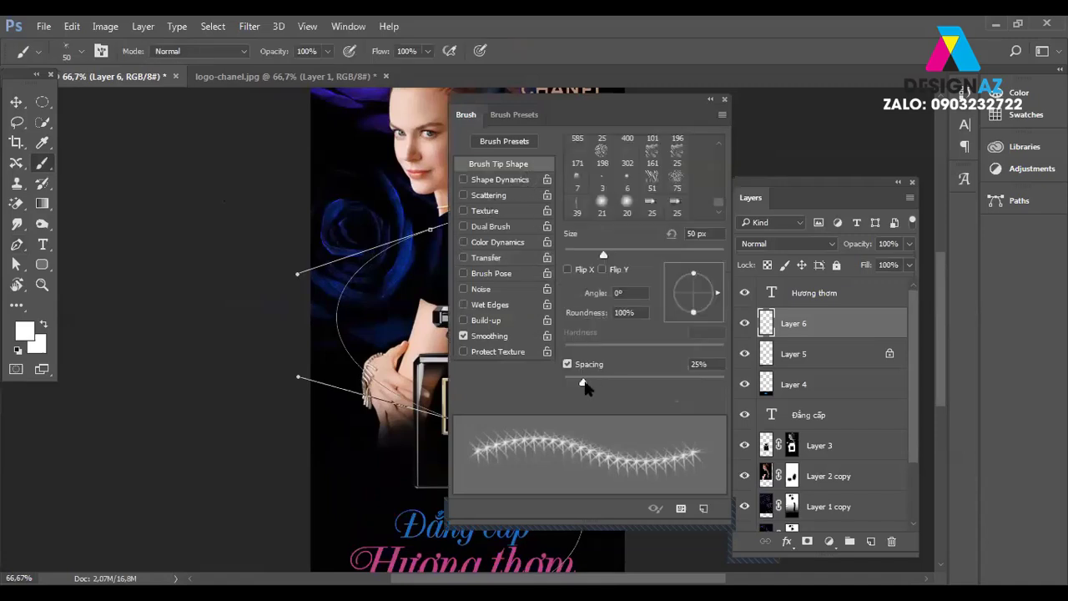
{"action": "left_click_drag", "start_coordinate": [584, 386], "coordinate": [626, 389]}
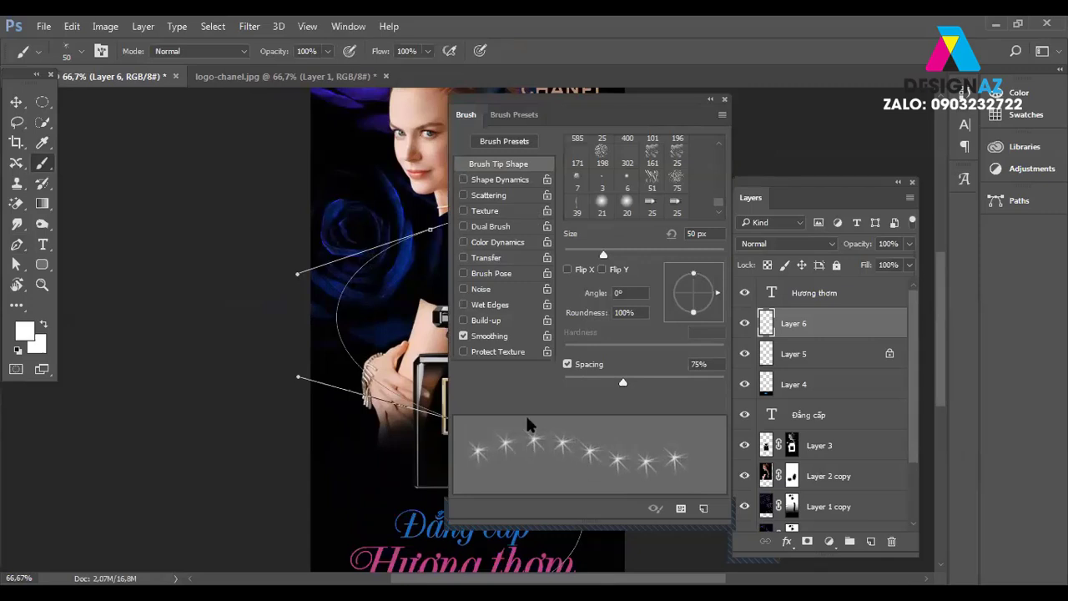
Enable Shape Dynamics with full size jitter and random angle jitter.
{"action": "left_click", "coordinate": [519, 179]}
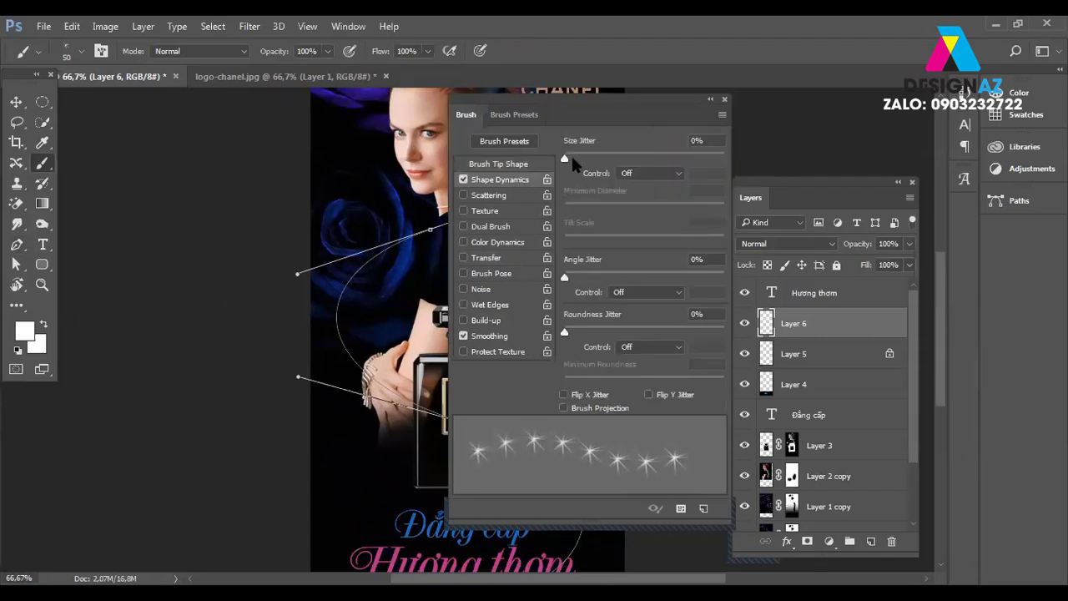
{"action": "left_click_drag", "start_coordinate": [565, 158], "coordinate": [776, 159]}
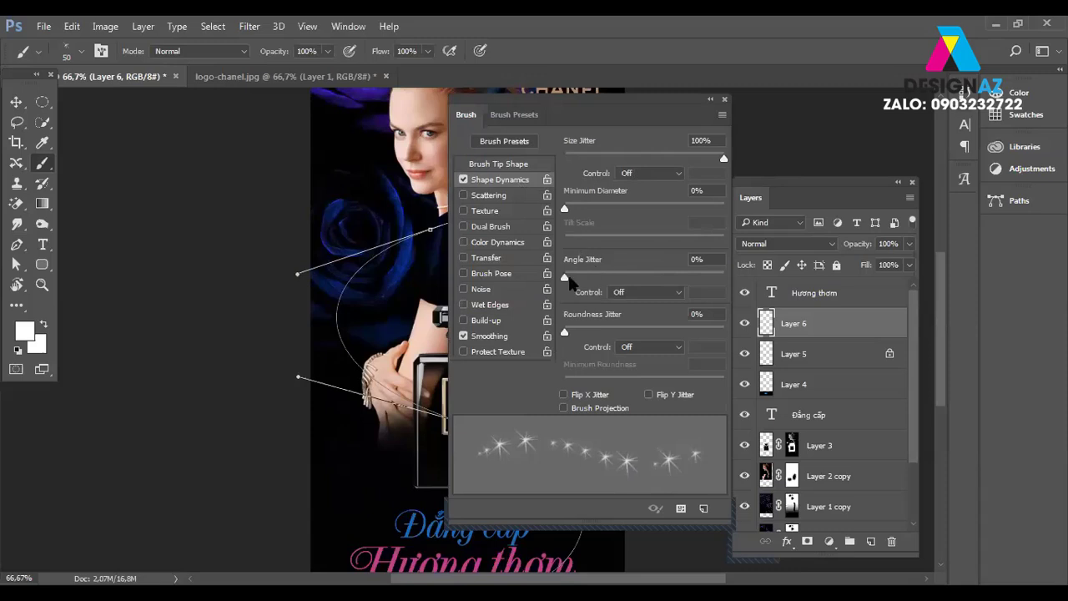
{"action": "left_click_drag", "start_coordinate": [565, 278], "coordinate": [724, 278]}
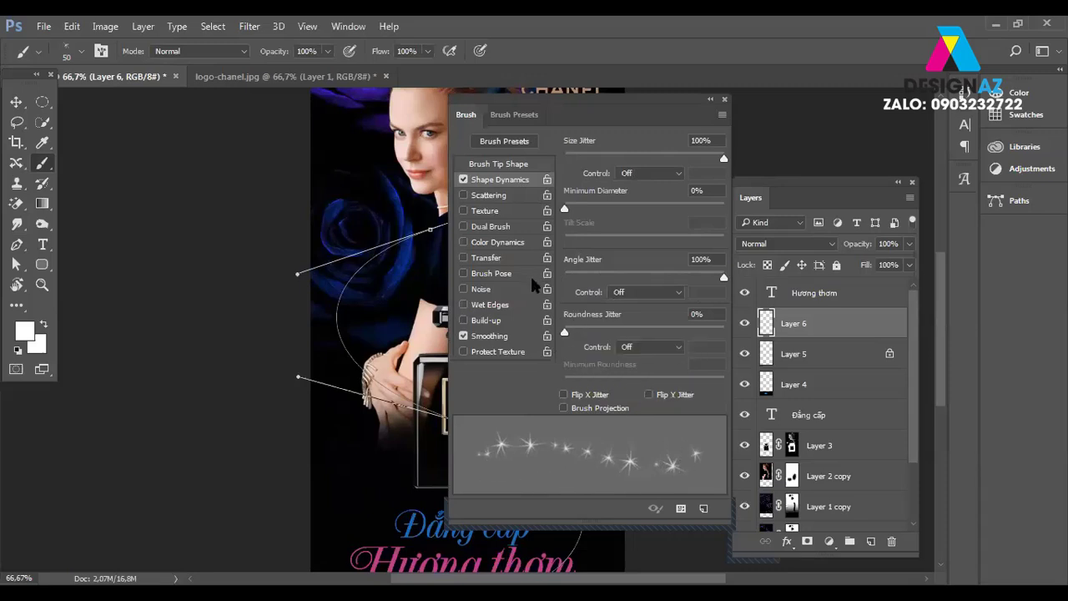
Turn on Scattering and Transfer, setting Opacity Jitter to 19%.
{"action": "left_click", "coordinate": [529, 202]}
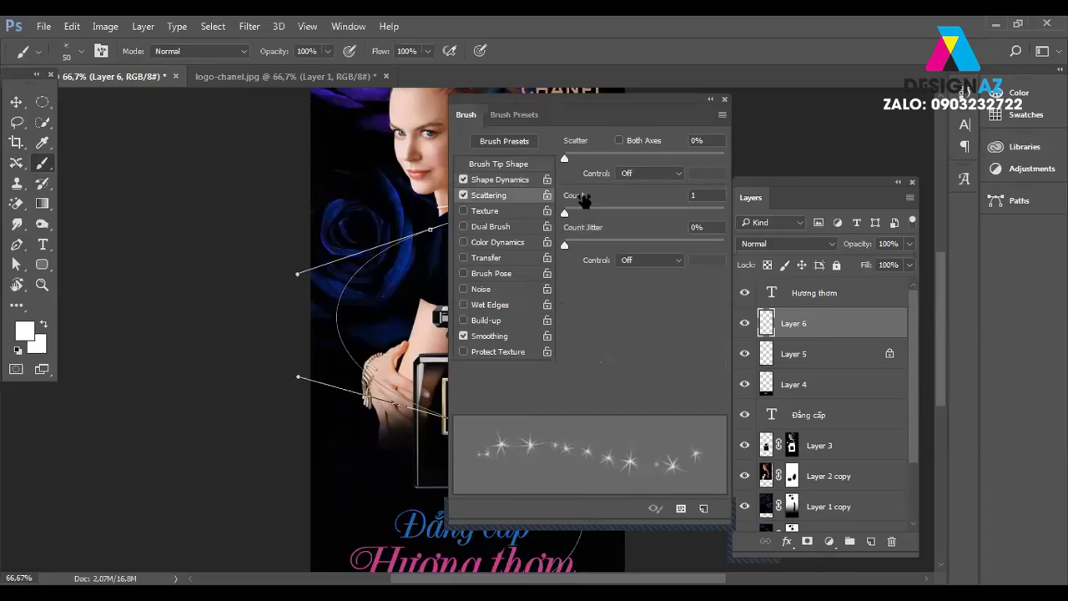
{"action": "left_click_drag", "start_coordinate": [565, 159], "coordinate": [583, 159]}
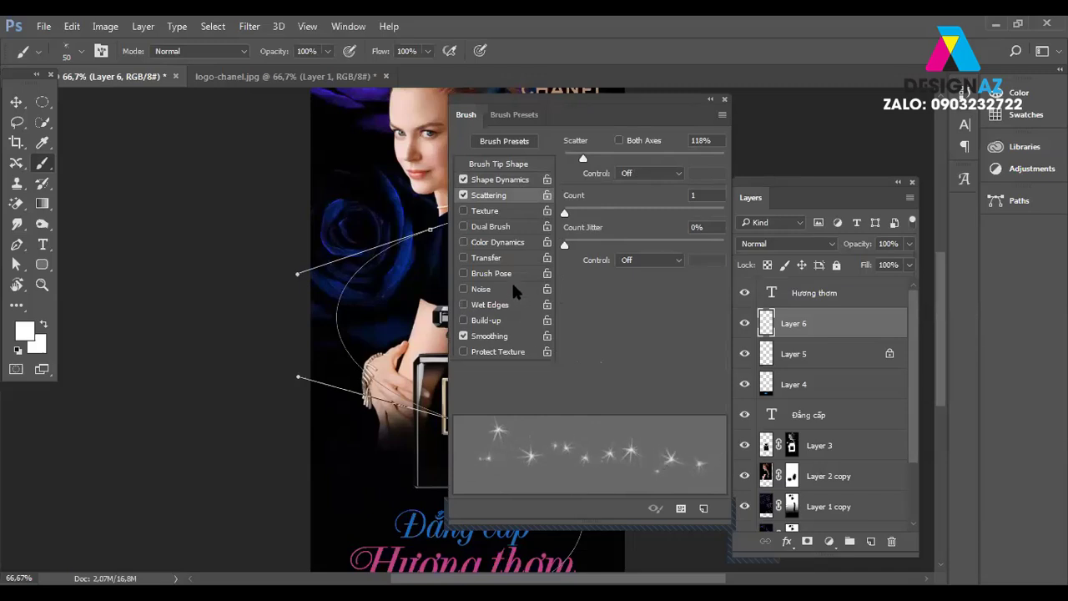
{"action": "left_click", "coordinate": [512, 256]}
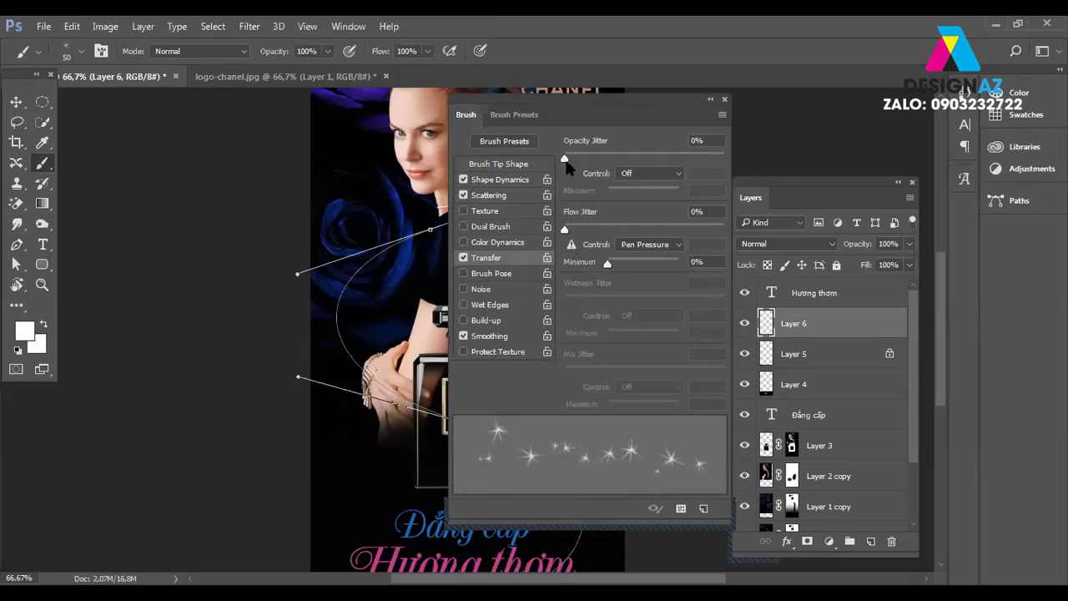
{"action": "left_click_drag", "start_coordinate": [566, 159], "coordinate": [596, 159]}
Stroke the curved path three times with the Brush to build a sparkle trail.
{"action": "left_click", "coordinate": [723, 99]}
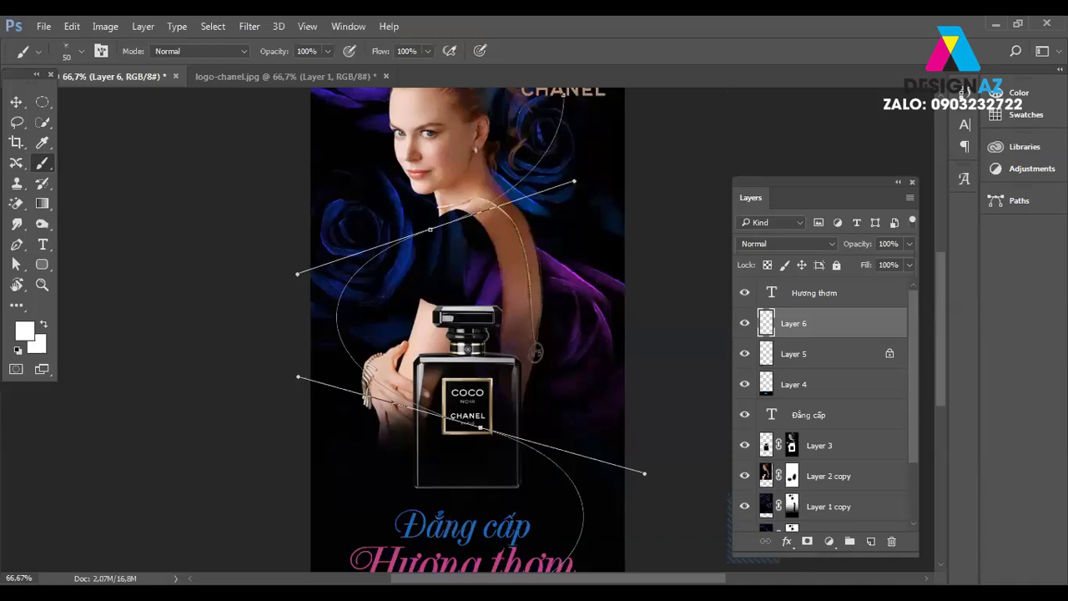
{"action": "key", "text": "p"}
{"action": "right_click", "coordinate": [423, 395]}
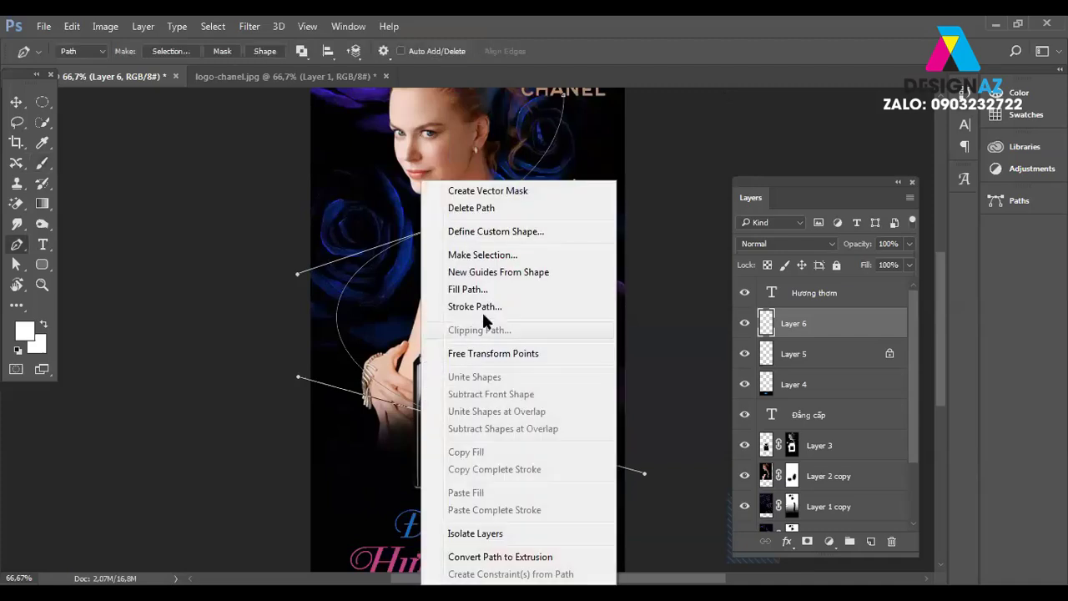
{"action": "left_click", "coordinate": [482, 305]}
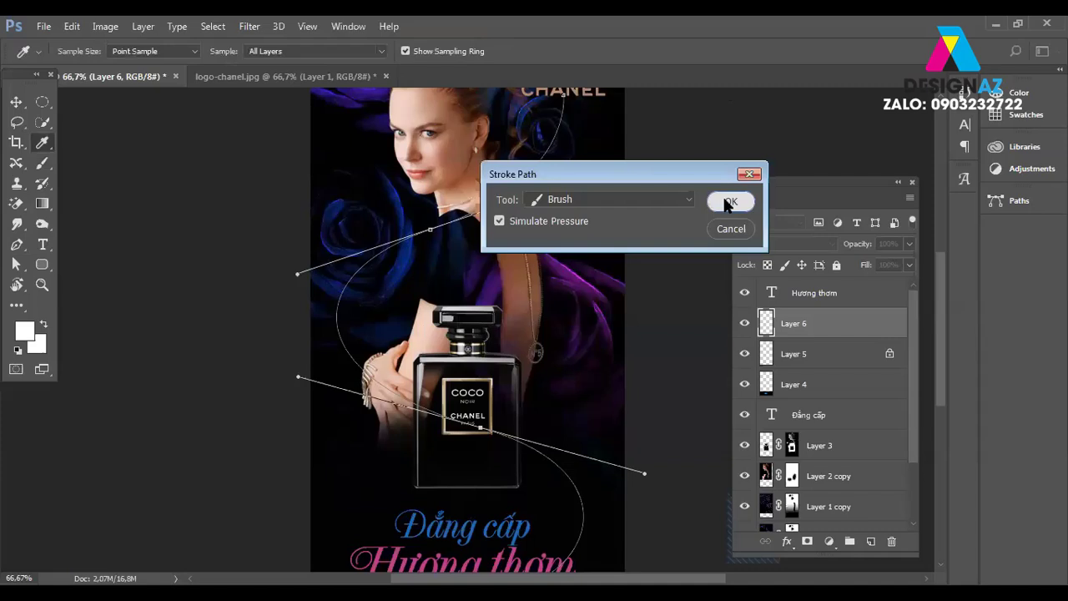
{"action": "left_click", "coordinate": [726, 202]}
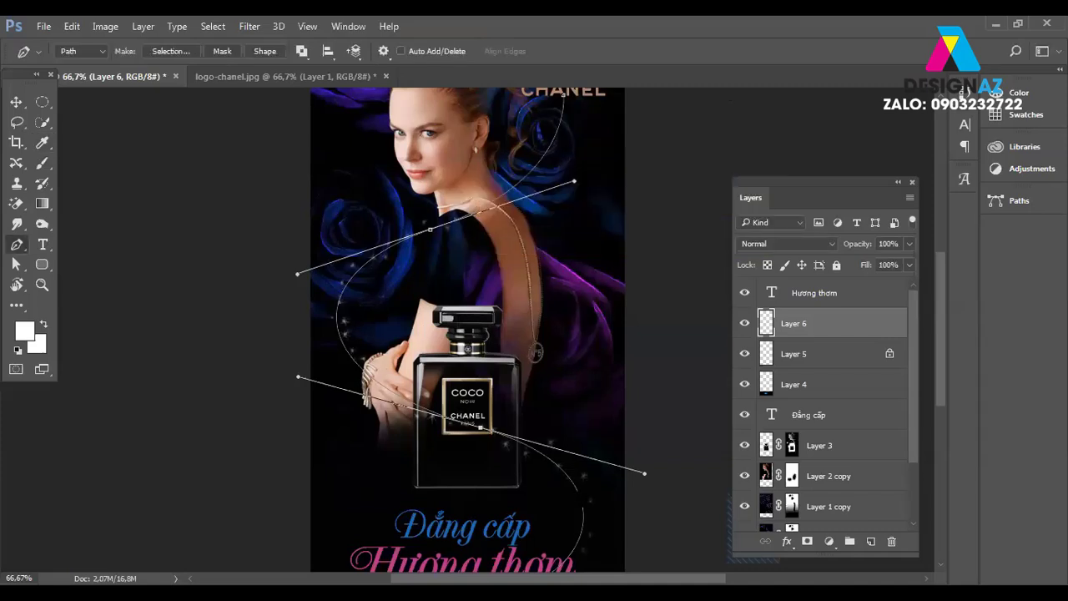
{"action": "right_click", "coordinate": [497, 431]}
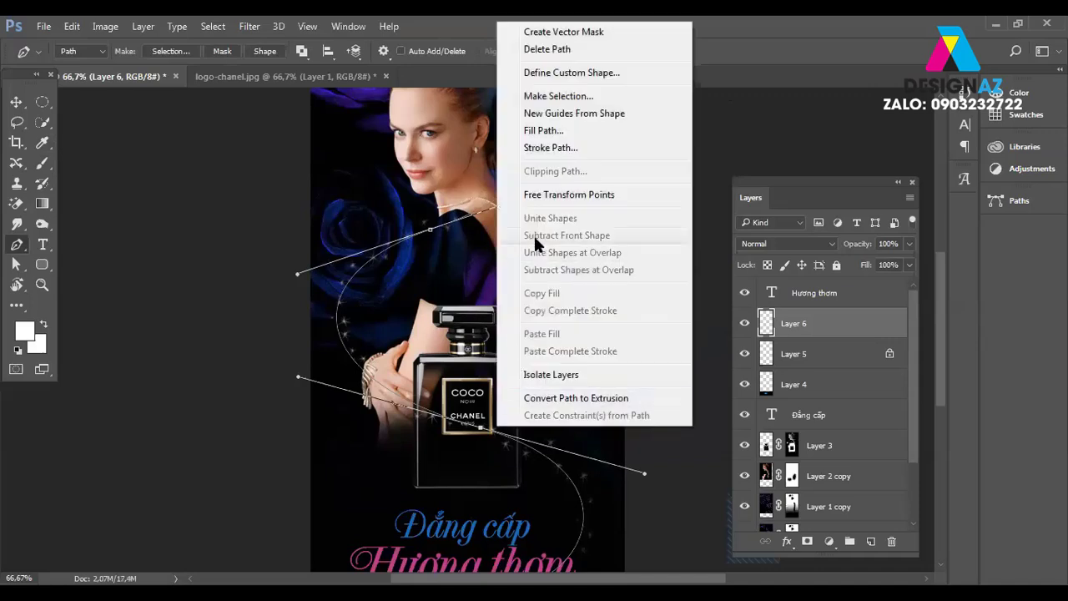
{"action": "left_click", "coordinate": [543, 148]}
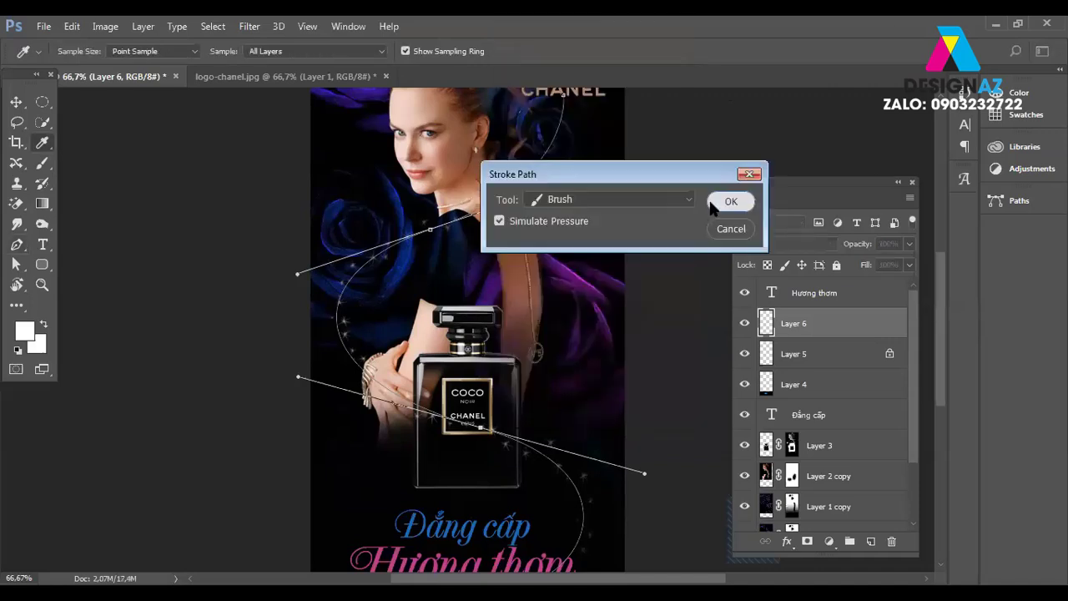
{"action": "left_click", "coordinate": [712, 208]}
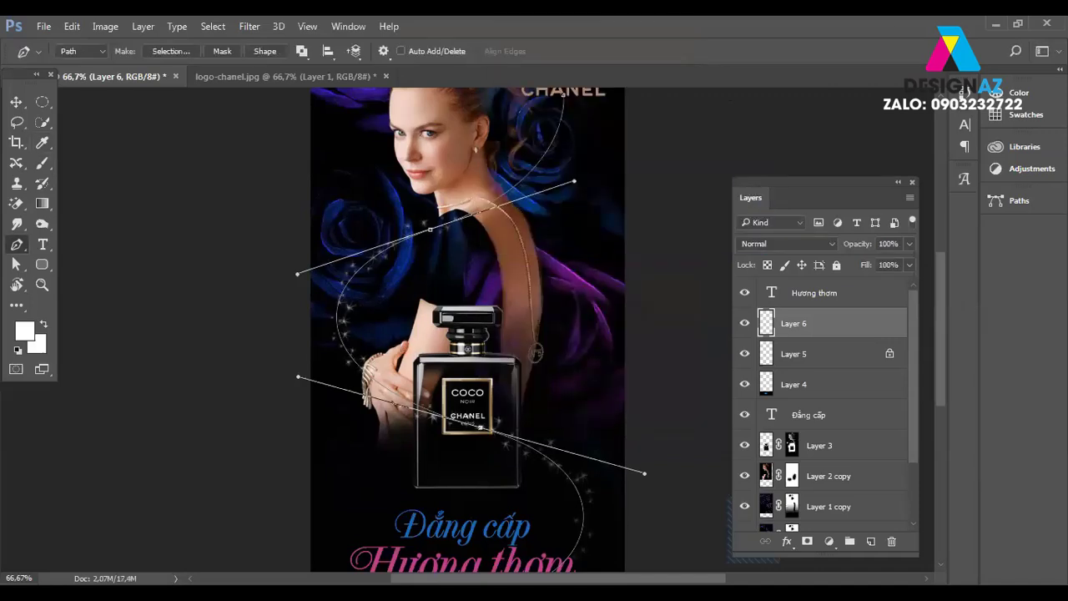
{"action": "right_click", "coordinate": [562, 127]}
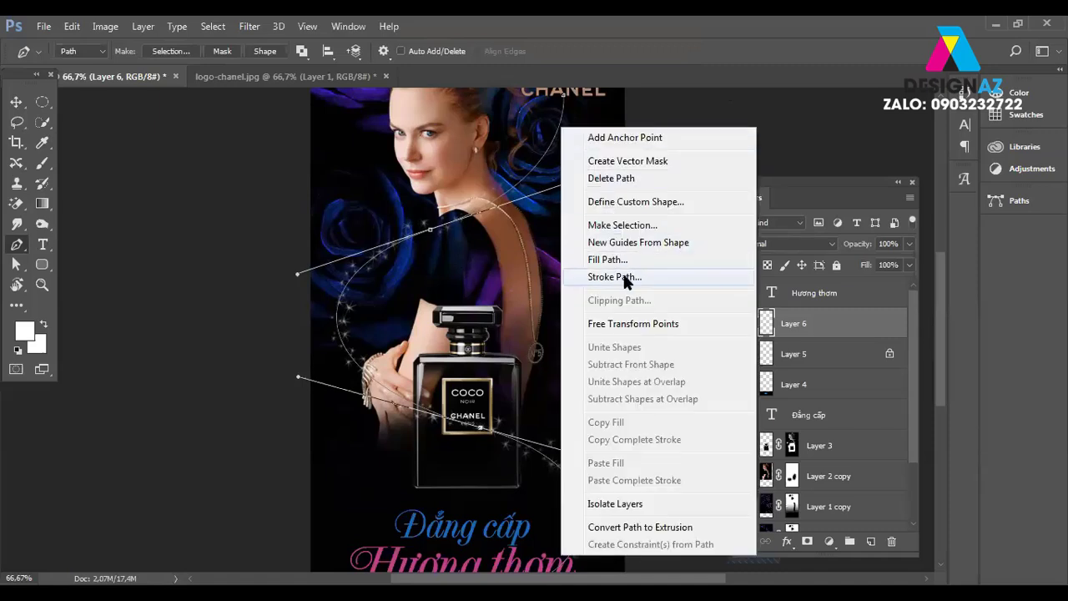
{"action": "left_click", "coordinate": [623, 276]}
{"action": "left_click", "coordinate": [717, 203]}
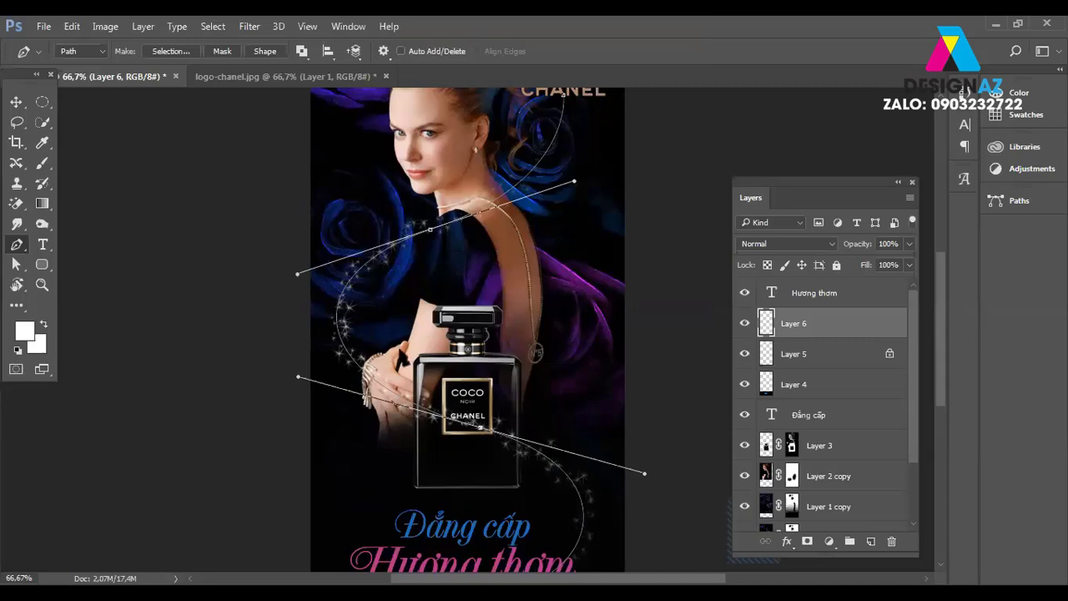
{"action": "key", "text": "b"}
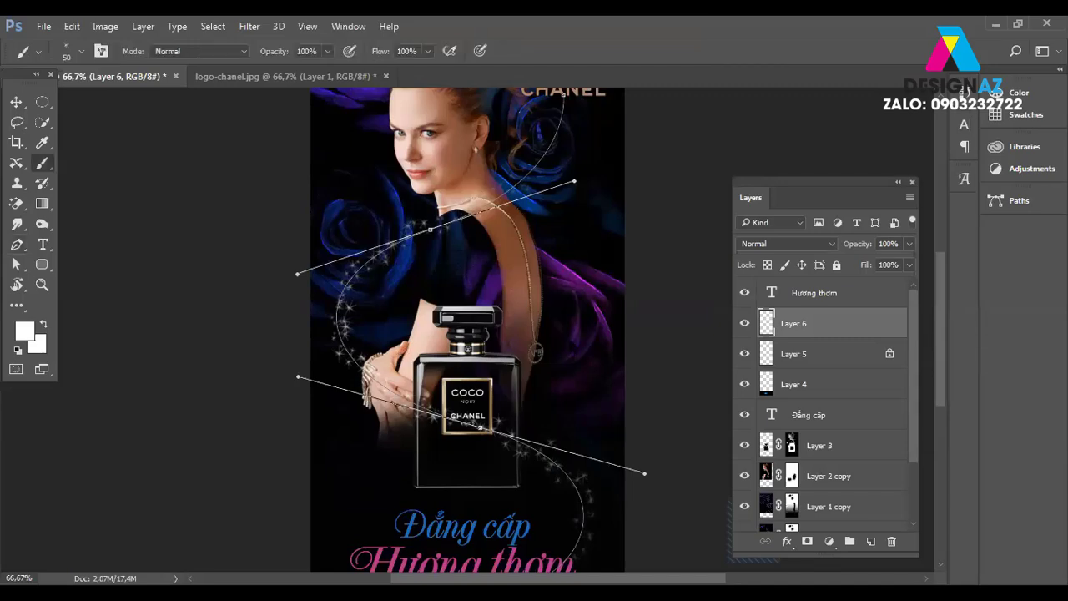
Lower opacity jitter, cut Scattering to 64% and shrink the brush tip to 29 px.
{"action": "key", "text": "F5"}
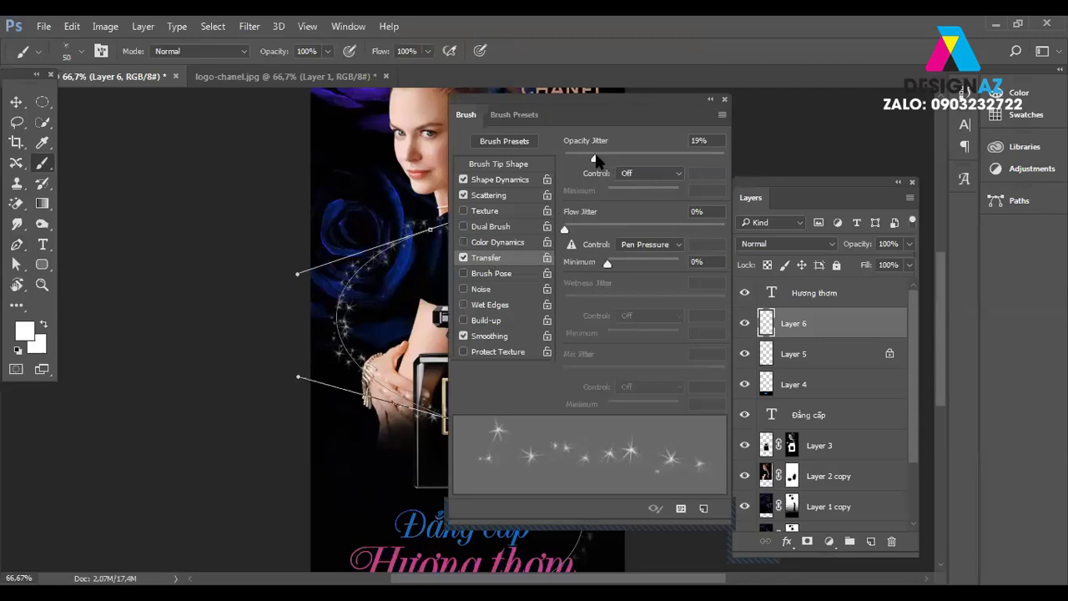
{"action": "left_click_drag", "start_coordinate": [595, 158], "coordinate": [570, 158]}
{"action": "left_click", "coordinate": [515, 193]}
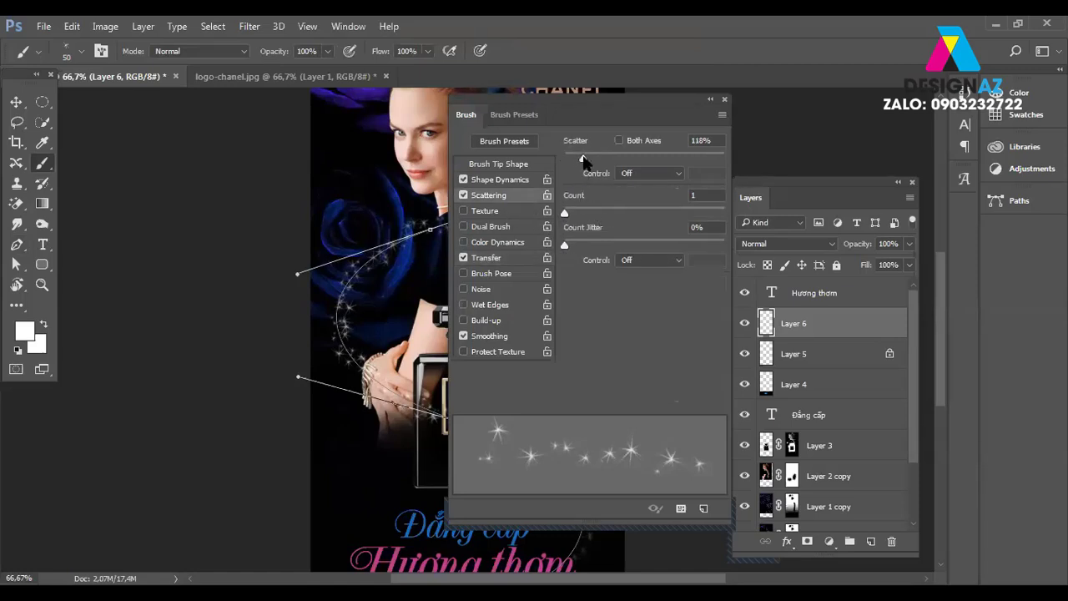
{"action": "left_click_drag", "start_coordinate": [583, 159], "coordinate": [574, 160]}
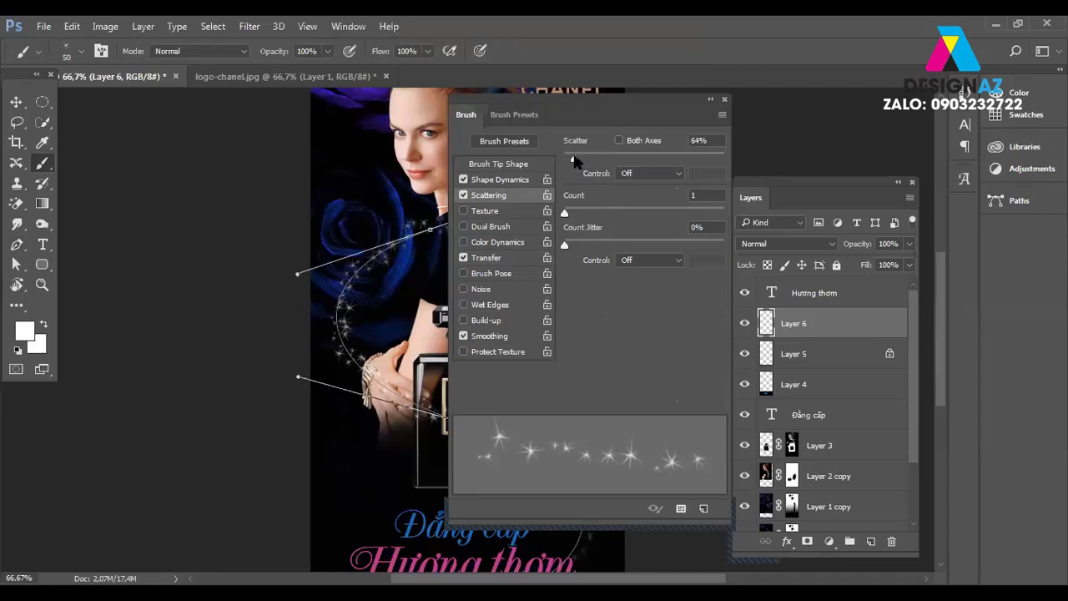
{"action": "left_click", "coordinate": [513, 165]}
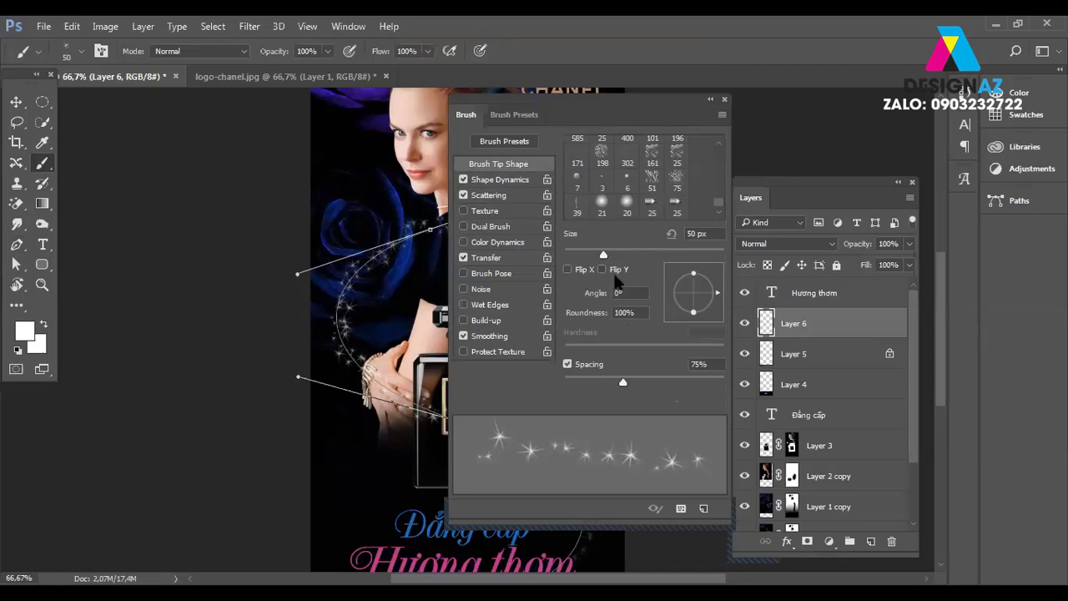
{"action": "left_click_drag", "start_coordinate": [604, 253], "coordinate": [587, 255]}
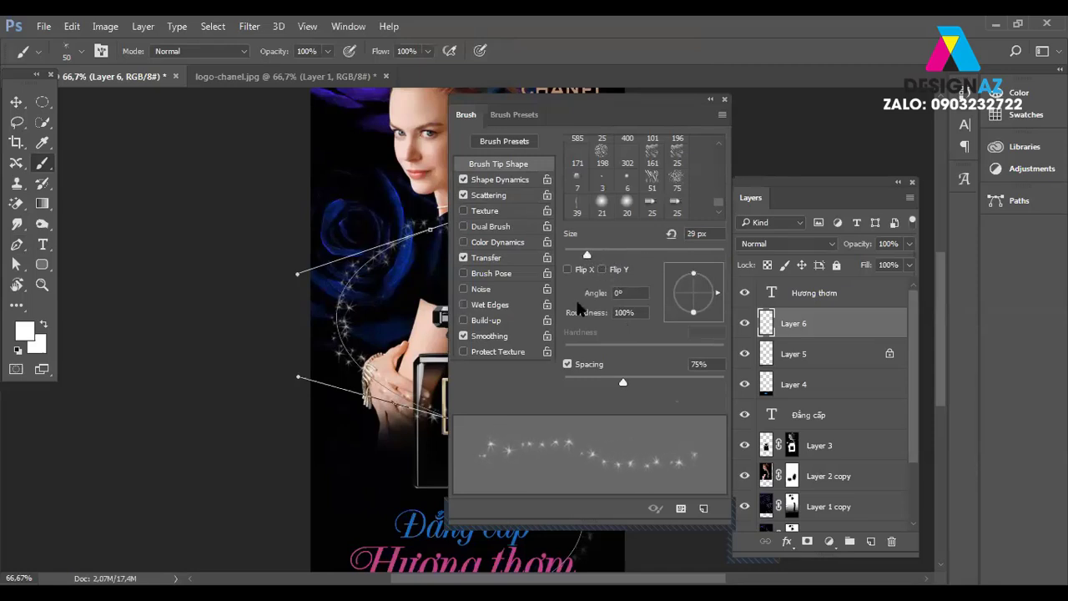
Stroke the curved path twice more with the finer 29 px sparkle brush.
{"action": "left_click", "coordinate": [724, 98]}
{"action": "key", "text": "p"}
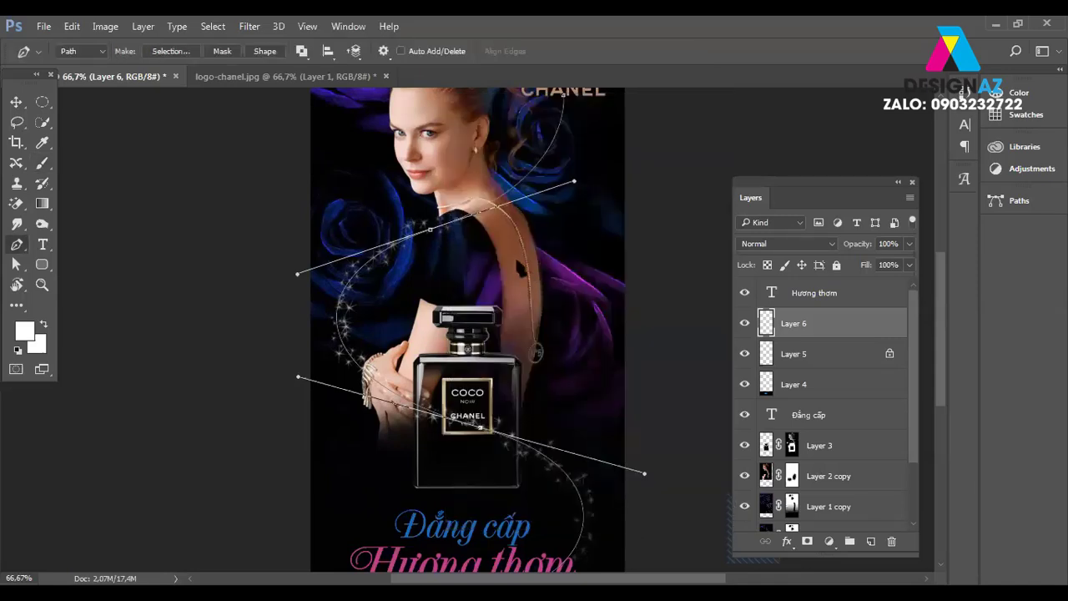
{"action": "right_click", "coordinate": [510, 185]}
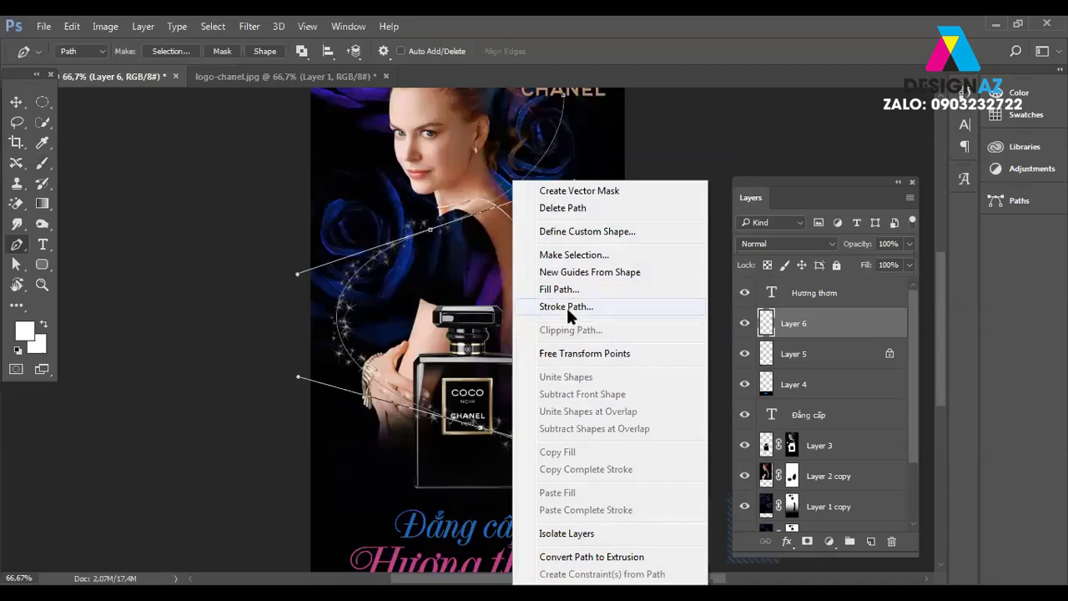
{"action": "left_click", "coordinate": [566, 306]}
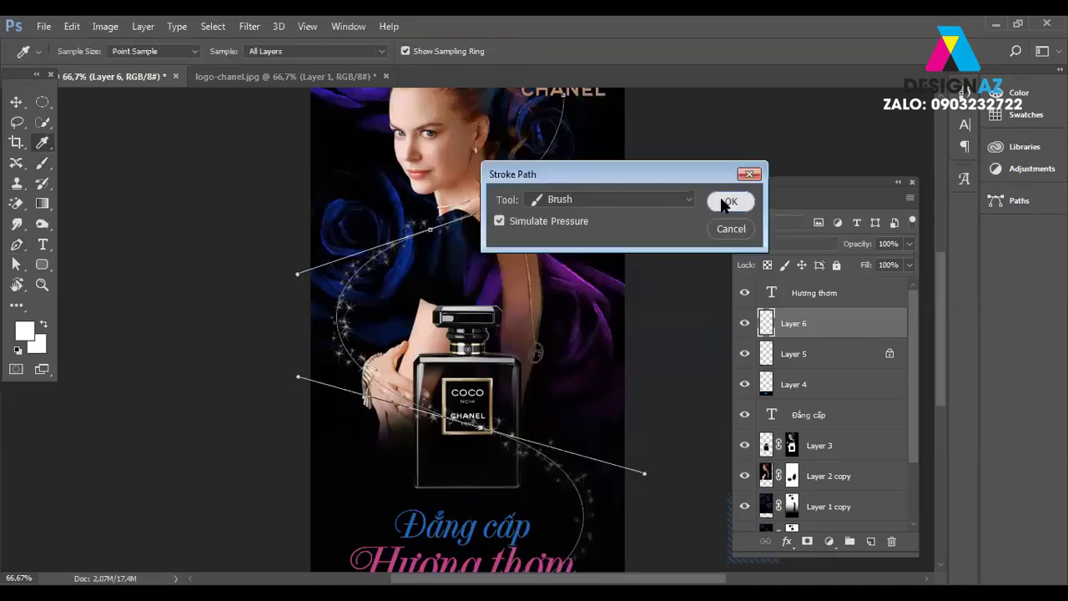
{"action": "left_click", "coordinate": [731, 202]}
{"action": "right_click", "coordinate": [535, 156]}
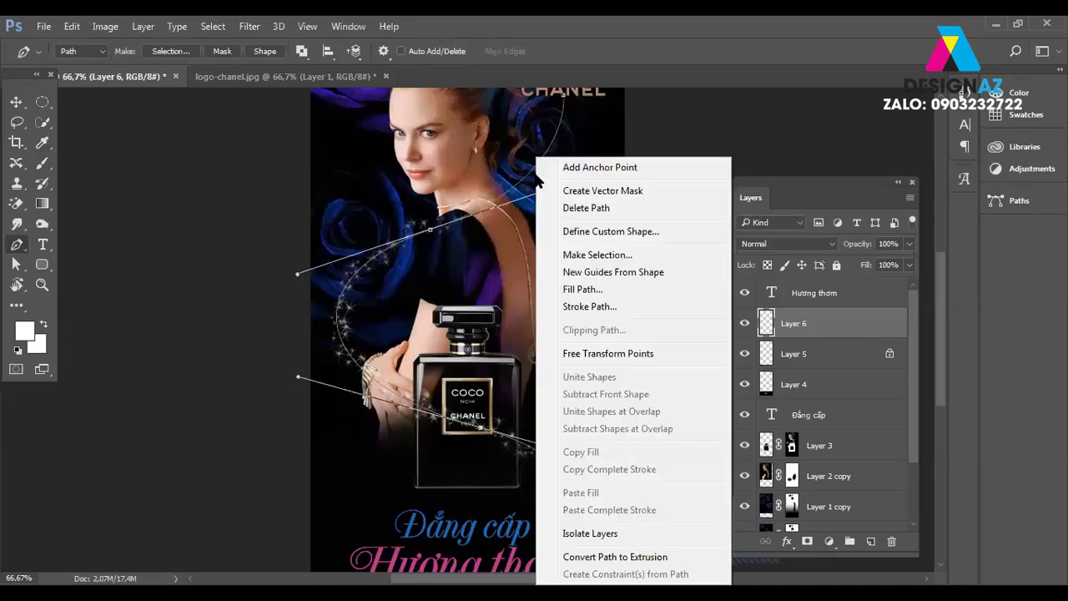
{"action": "left_click", "coordinate": [606, 307]}
{"action": "left_click", "coordinate": [730, 202]}
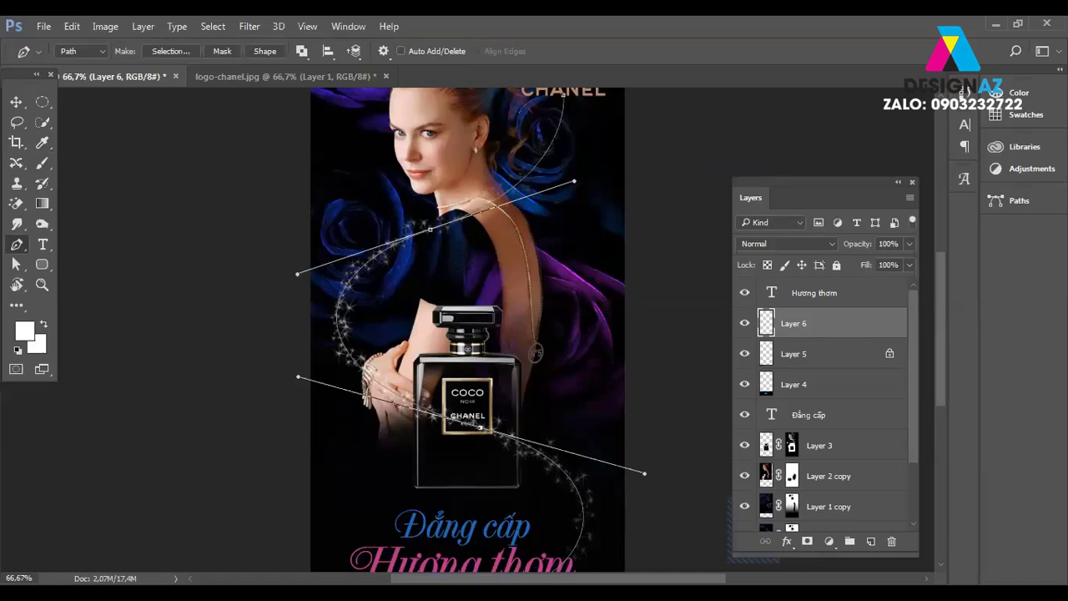
{"action": "right_click", "coordinate": [556, 140]}
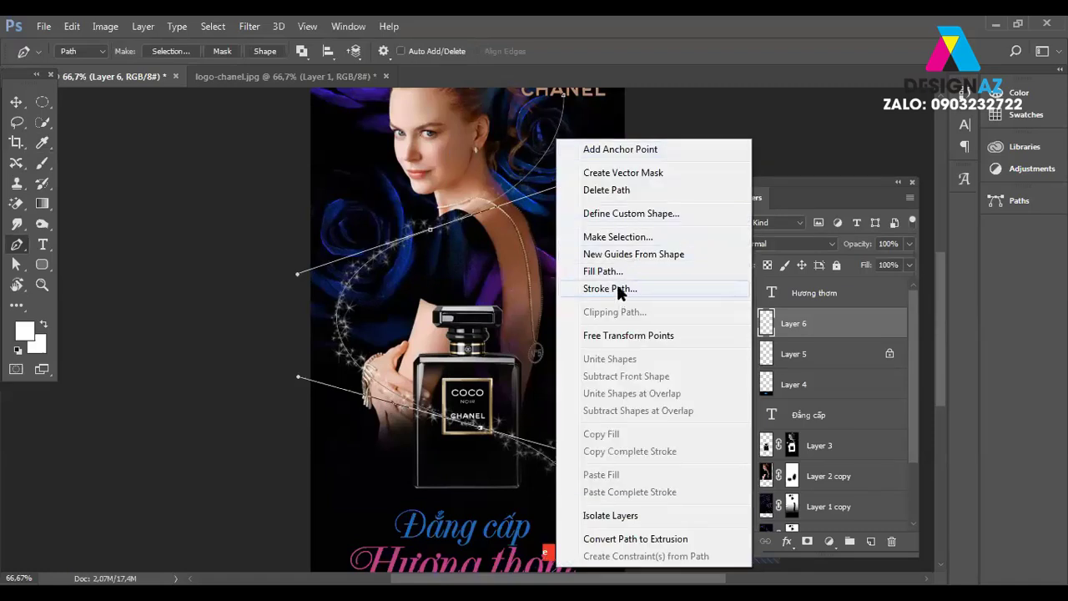
{"action": "key", "text": "Escape"}
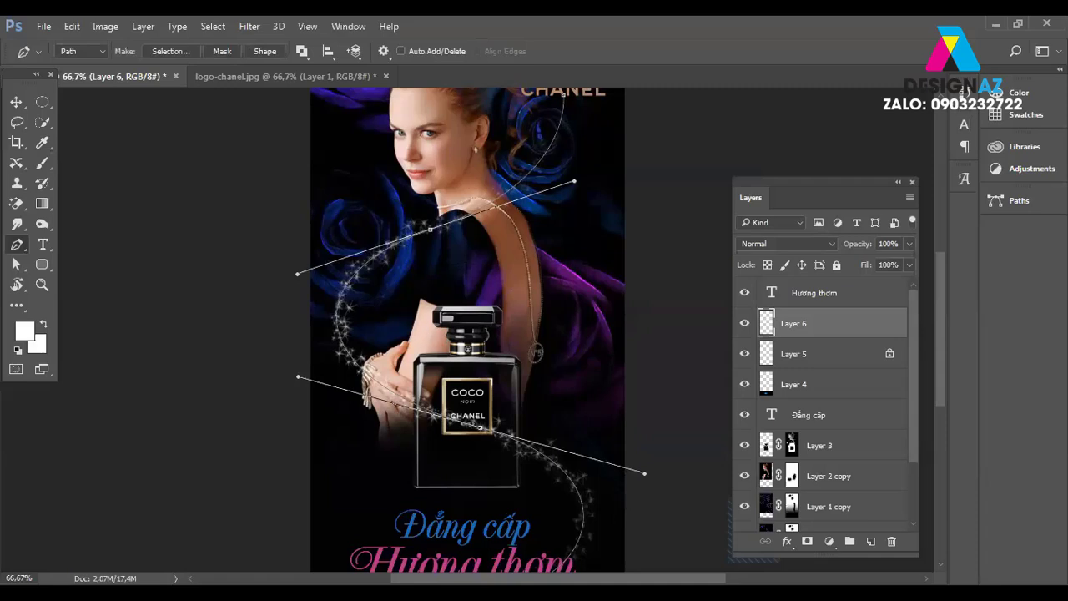
{"action": "key", "text": "b"}
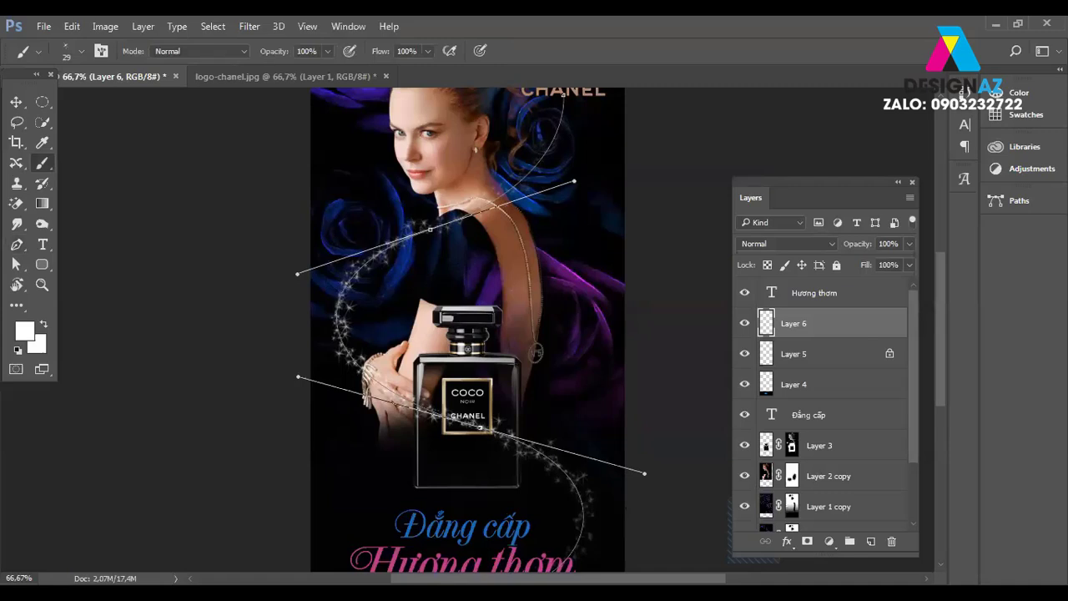
Enlarge the sparkle brush tip to 83 px and raise Scattering to 250%.
{"action": "key", "text": "F5"}
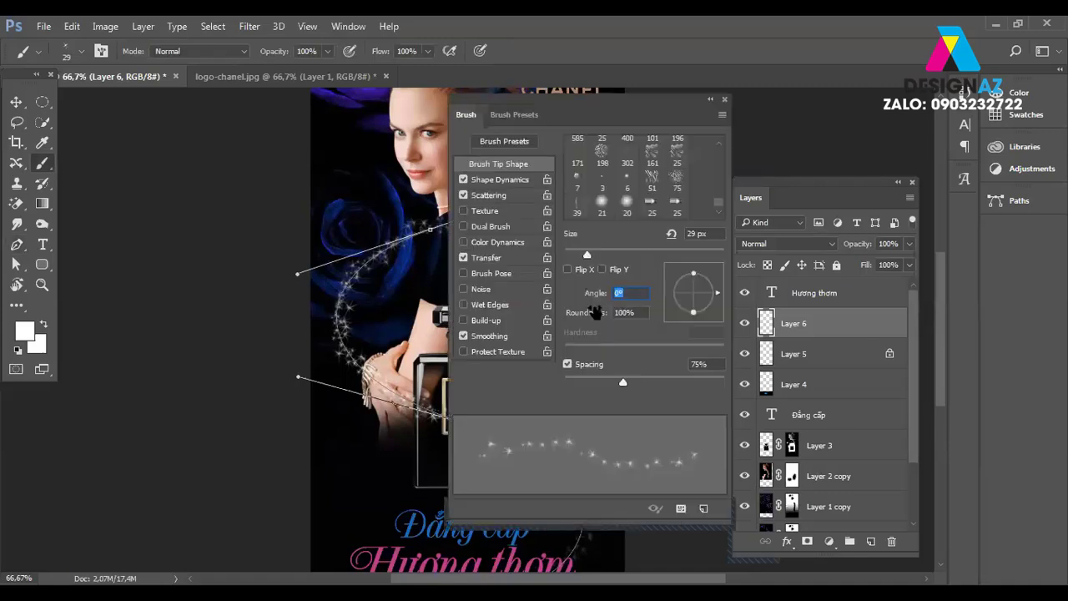
{"action": "left_click_drag", "start_coordinate": [598, 254], "coordinate": [634, 265]}
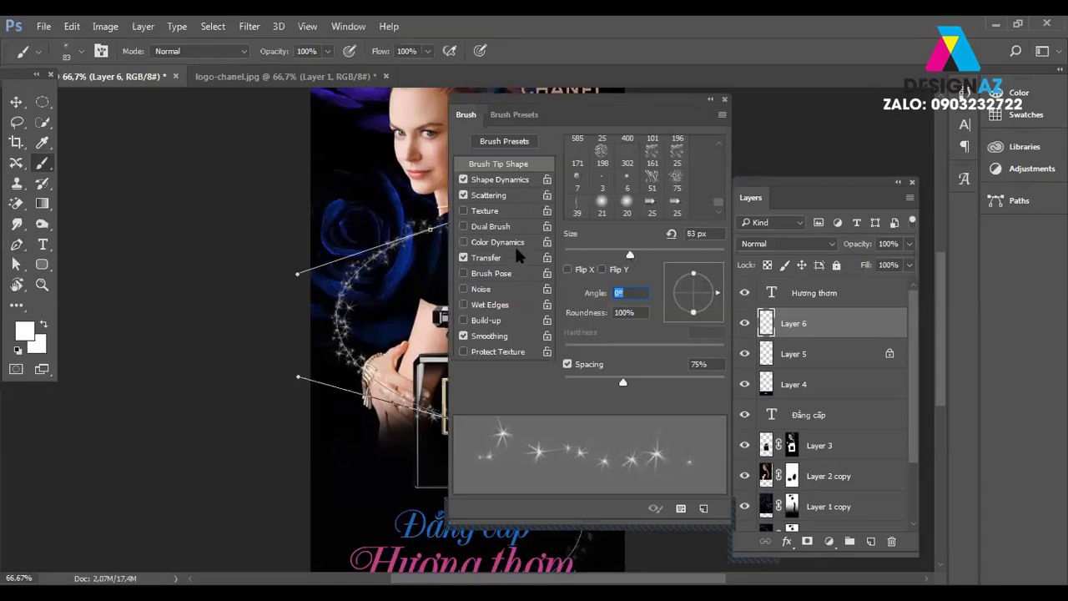
{"action": "left_click", "coordinate": [515, 194]}
{"action": "left_click_drag", "start_coordinate": [576, 159], "coordinate": [604, 158]}
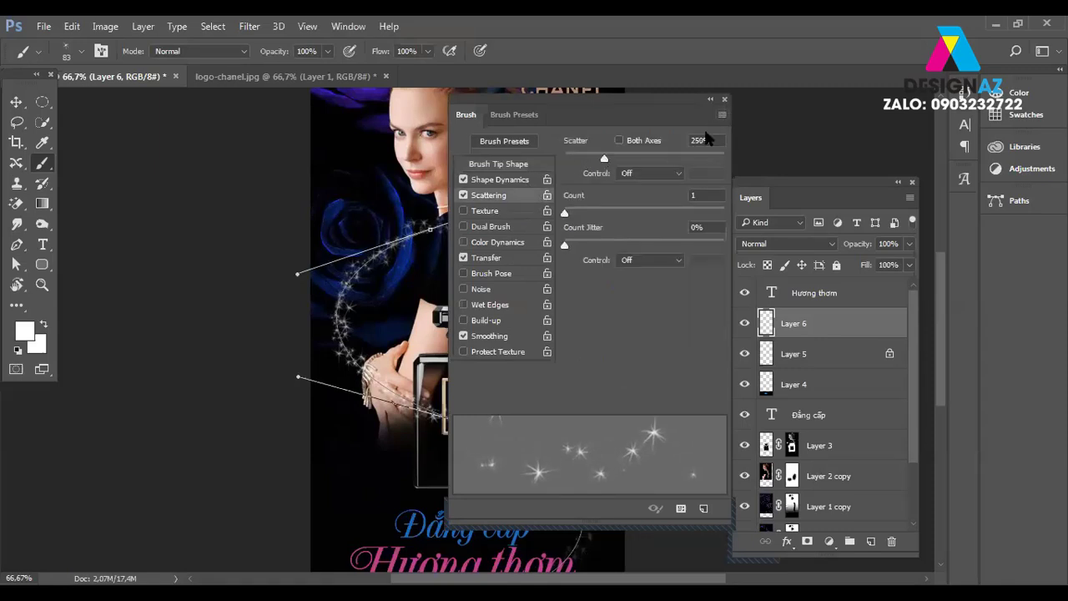
{"action": "key", "text": "F5"}
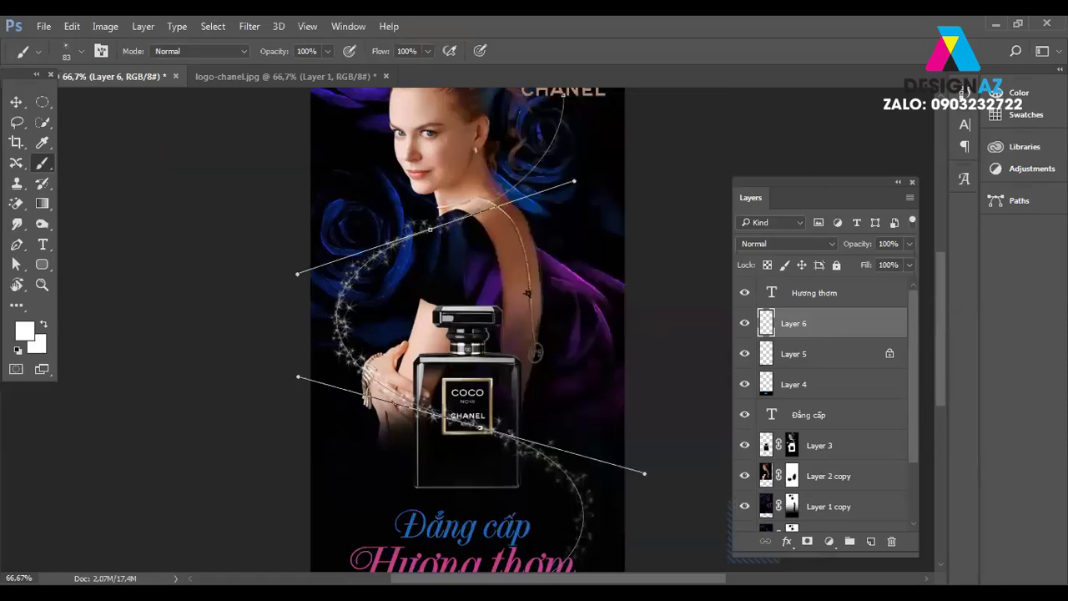
Stroke the curved path twice with the large 83 px scattered sparkle brush.
{"action": "key", "text": "p"}
{"action": "right_click", "coordinate": [514, 247]}
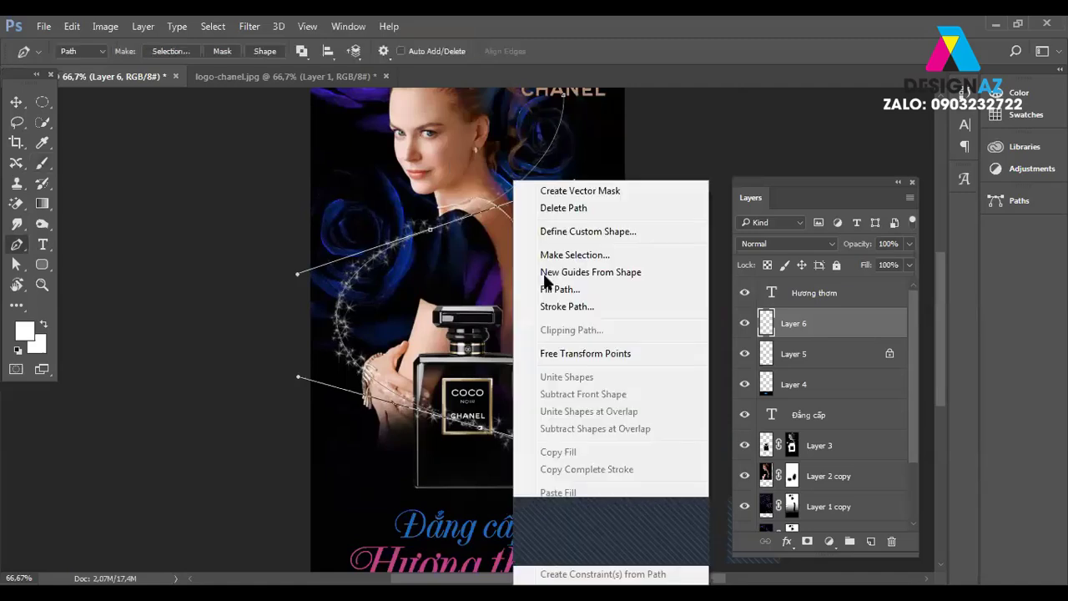
{"action": "left_click", "coordinate": [584, 307]}
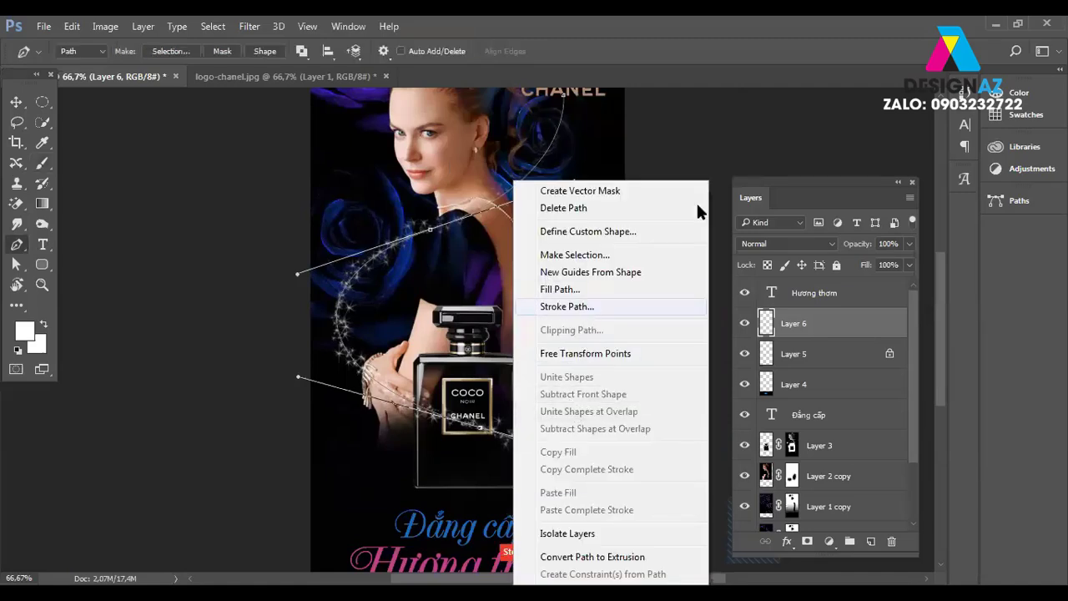
{"action": "left_click", "coordinate": [727, 202]}
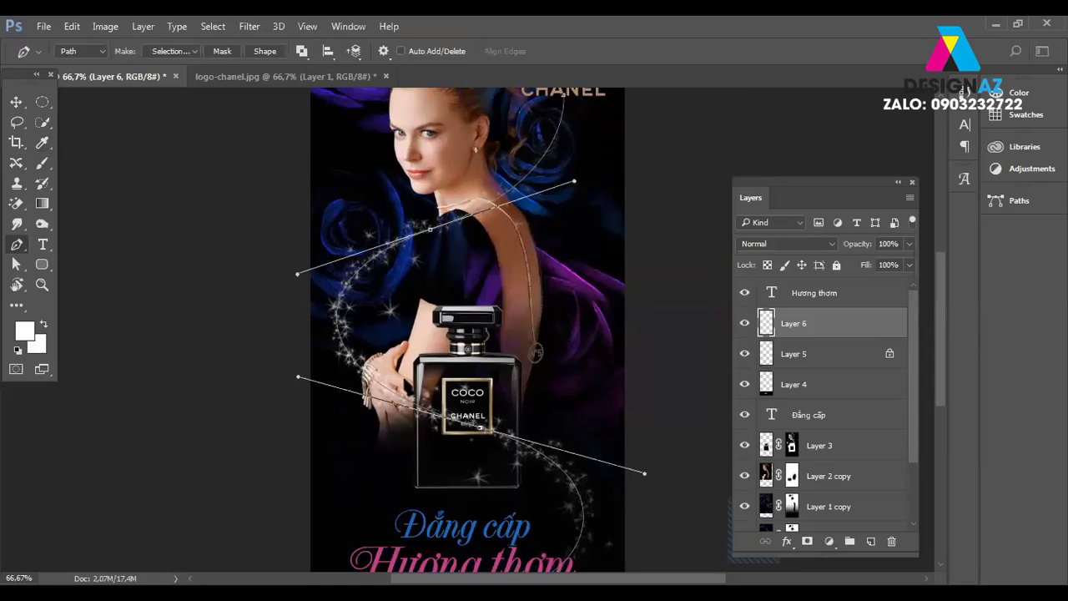
{"action": "right_click", "coordinate": [496, 203]}
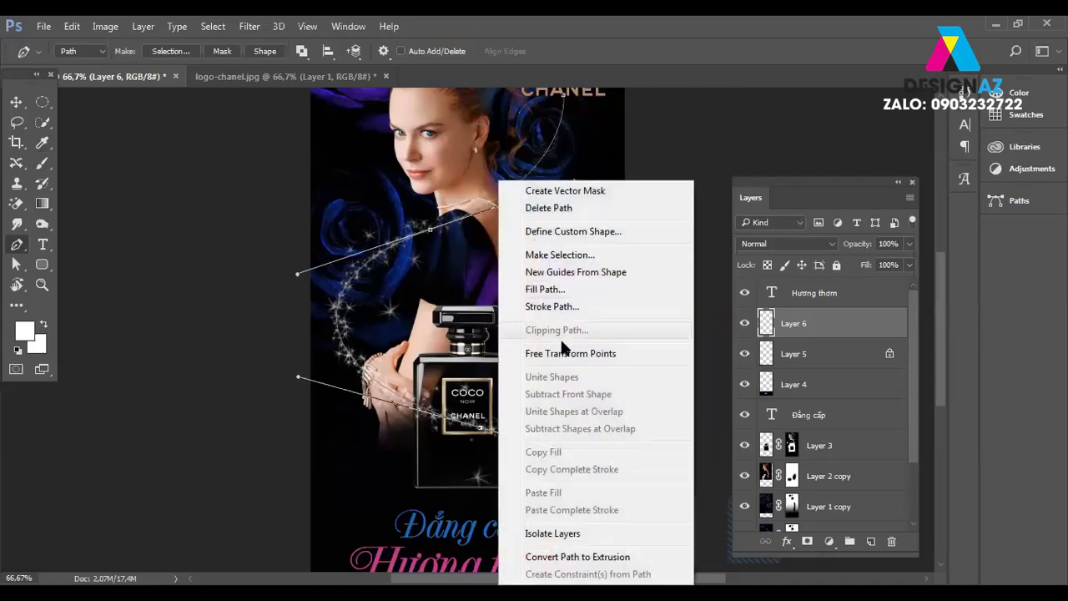
{"action": "left_click", "coordinate": [552, 307]}
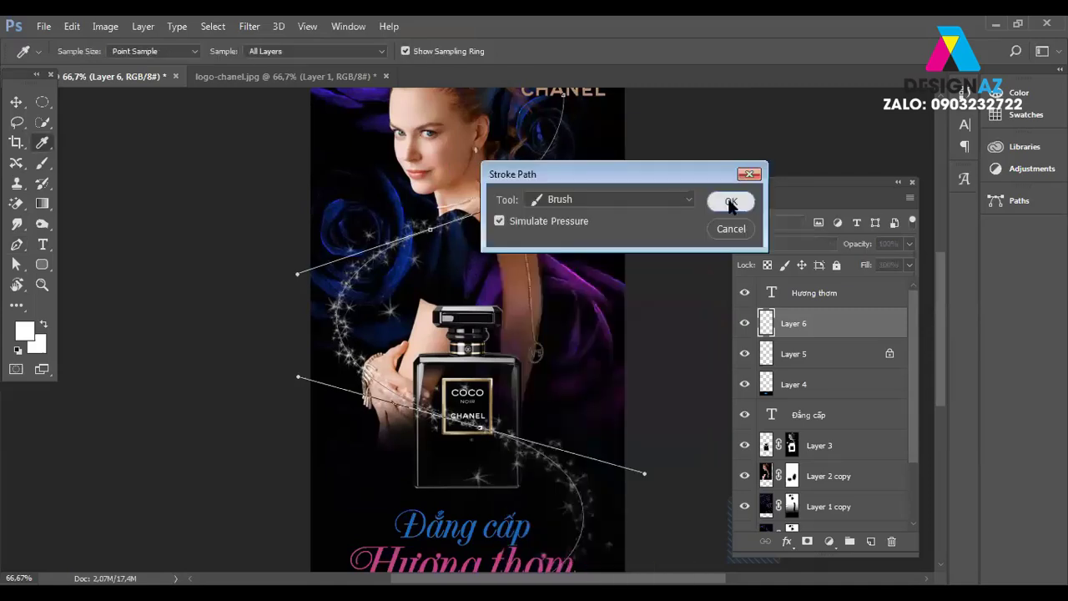
{"action": "left_click", "coordinate": [731, 204]}
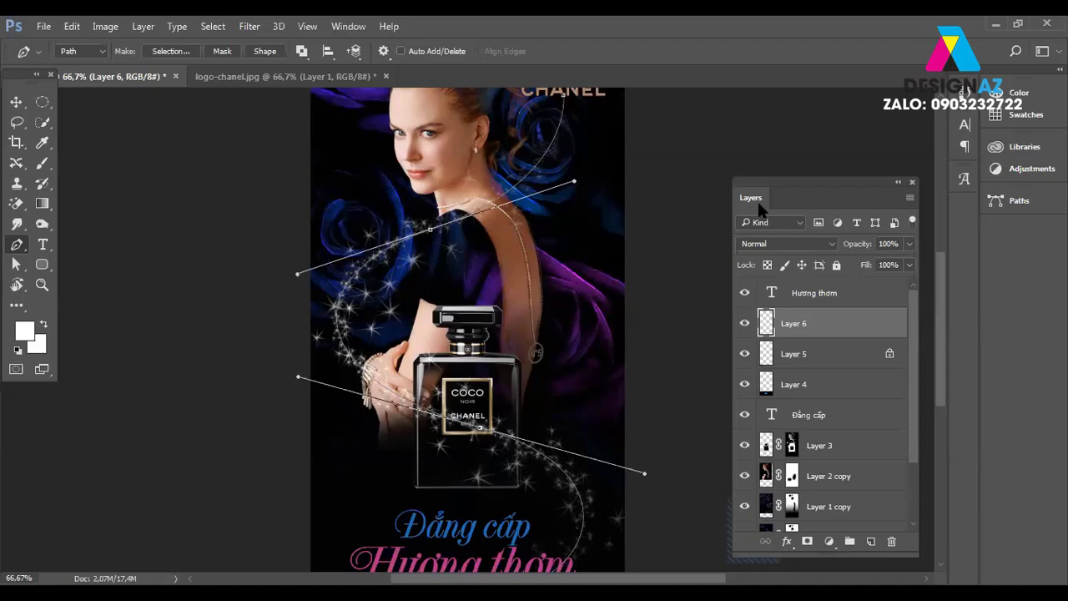
Clear the path outline with Ctrl+Enter and Ctrl+D, test and undo a move, zoom out.
{"action": "key", "text": "ctrl+Return"}
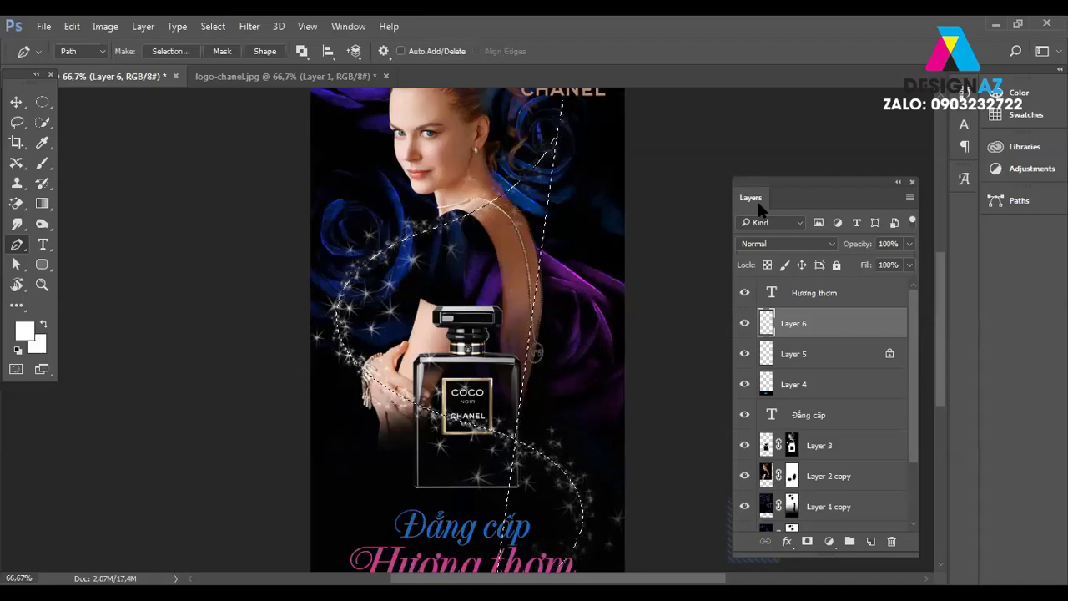
{"action": "key", "text": "ctrl+d"}
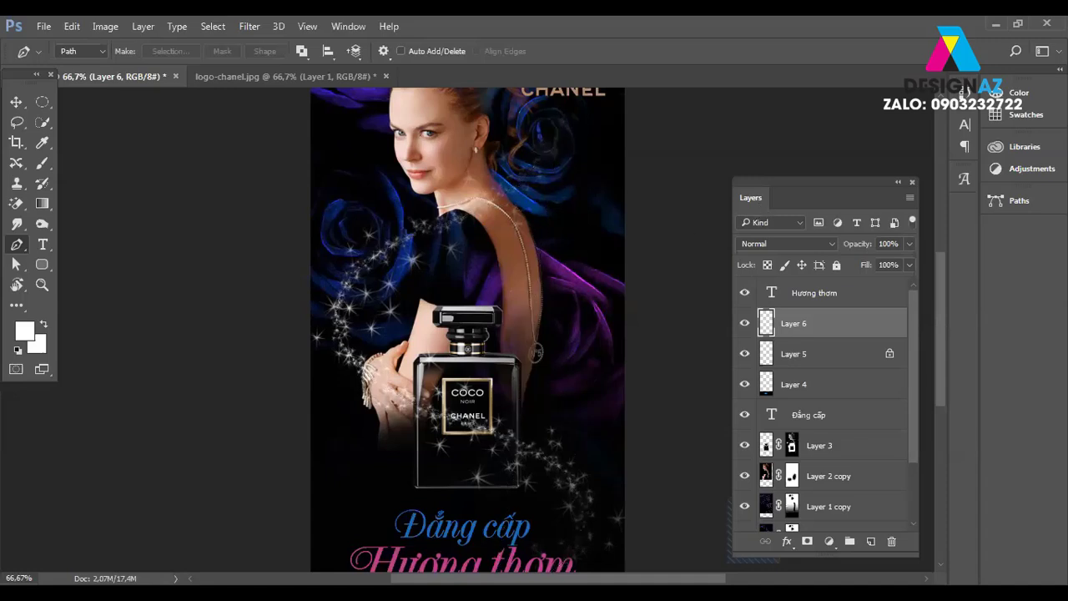
{"action": "left_click", "coordinate": [16, 101]}
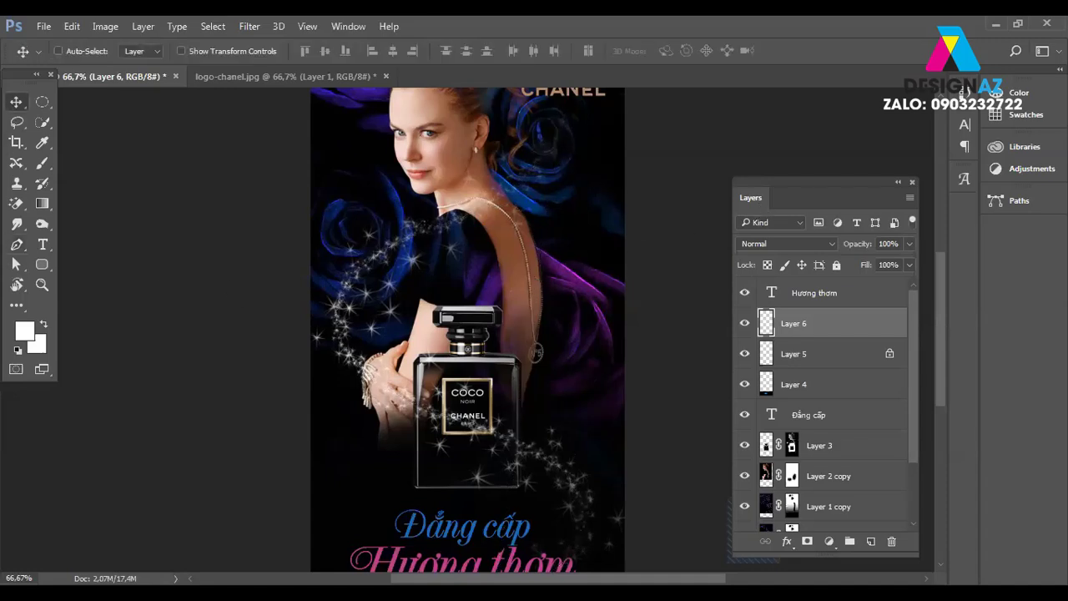
{"action": "left_click_drag", "start_coordinate": [576, 488], "coordinate": [602, 416]}
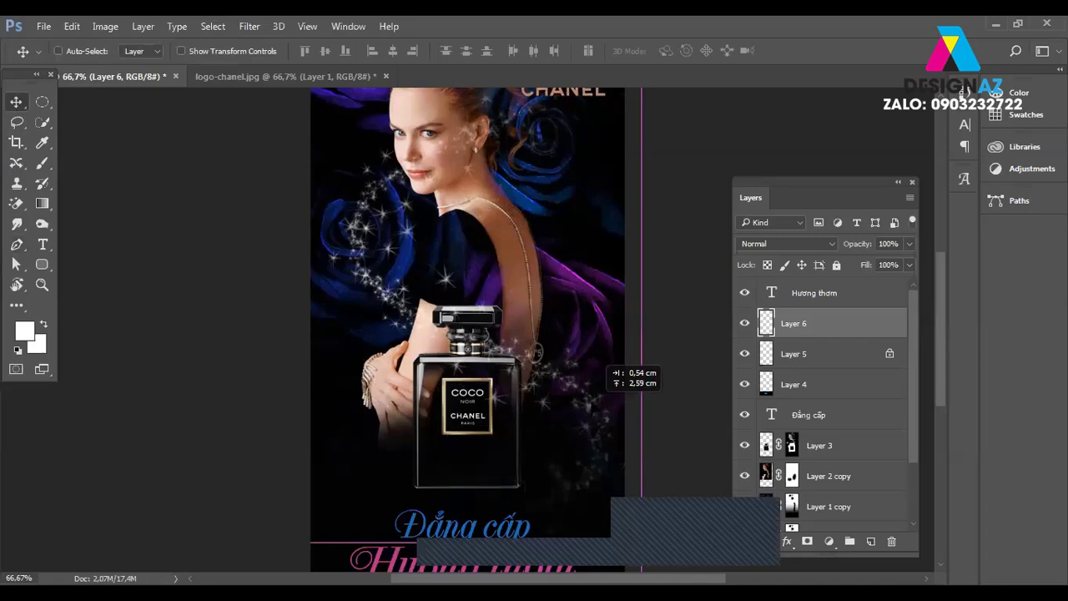
{"action": "key", "text": "ctrl+z"}
{"action": "key", "text": "ctrl+minus"}
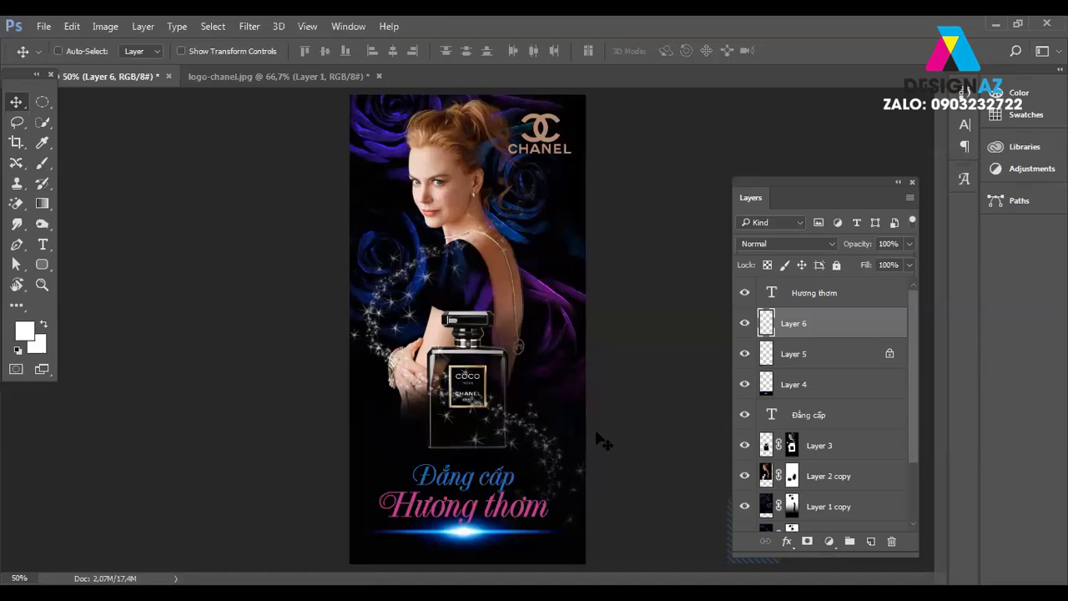
Add a new layer and fill it with a black foreground colour.
{"action": "left_click", "coordinate": [870, 541]}
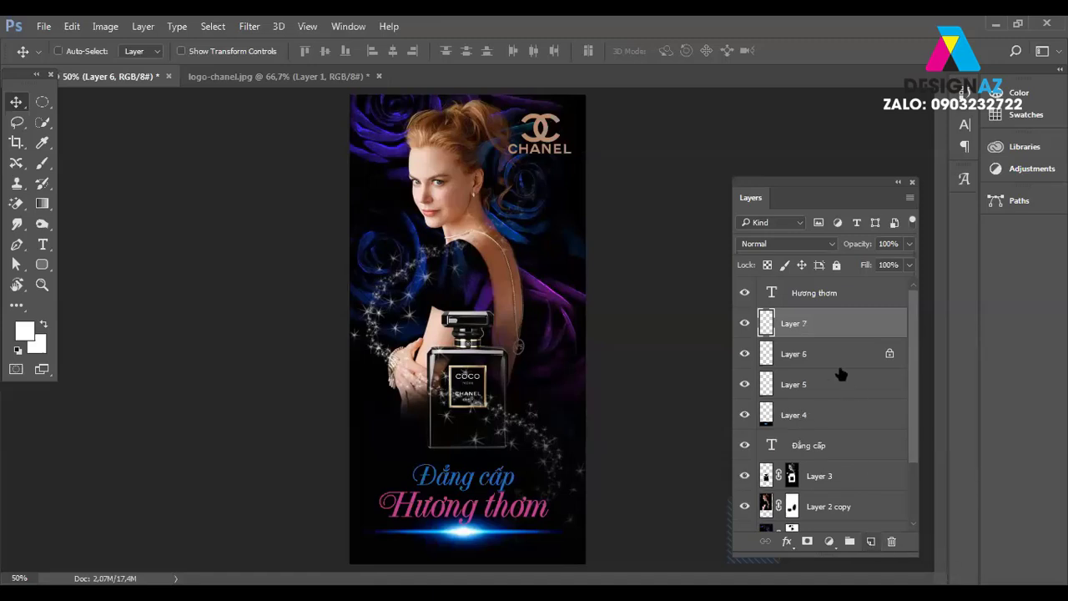
{"action": "left_click", "coordinate": [24, 333]}
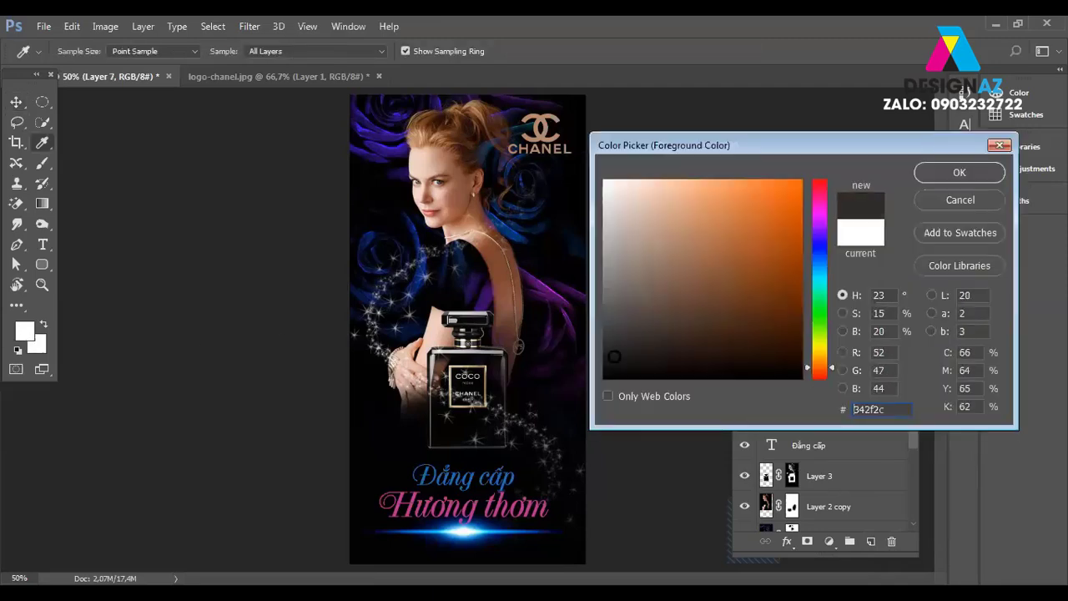
{"action": "left_click", "coordinate": [584, 376]}
{"action": "left_click", "coordinate": [960, 173]}
{"action": "key", "text": "v"}
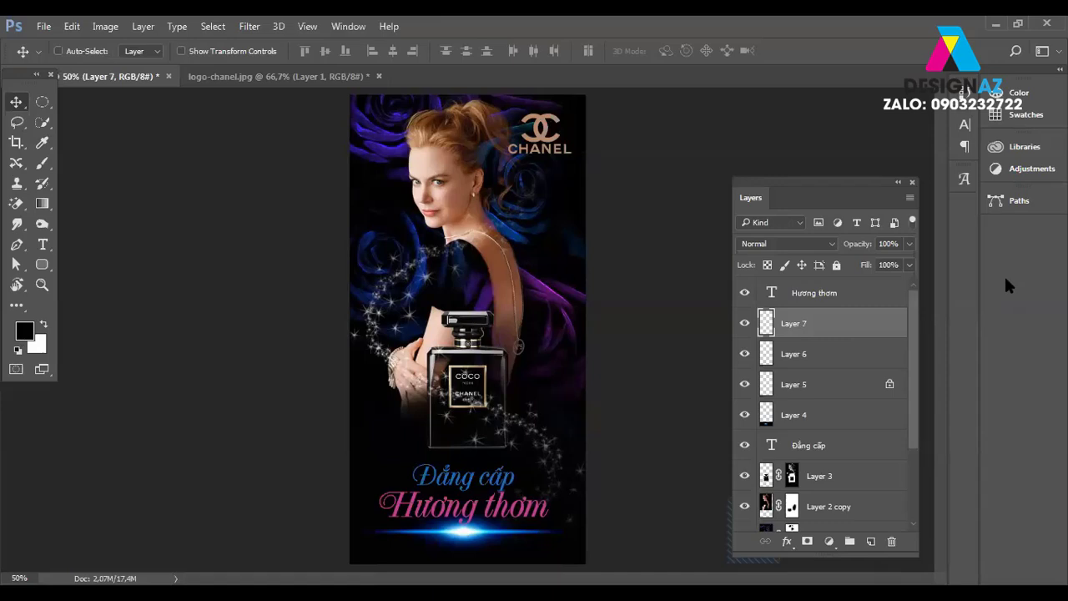
{"action": "key", "text": "alt+BackSpace"}
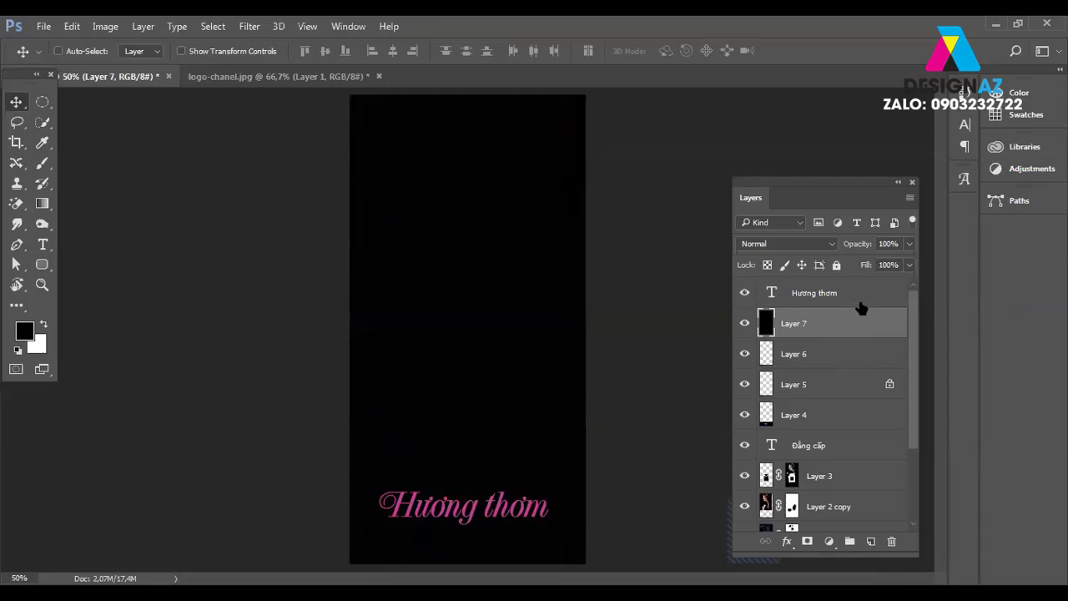
Move the black layer below Layer 6 and merge the two with Ctrl+E.
{"action": "key", "text": "ctrl+bracketleft"}
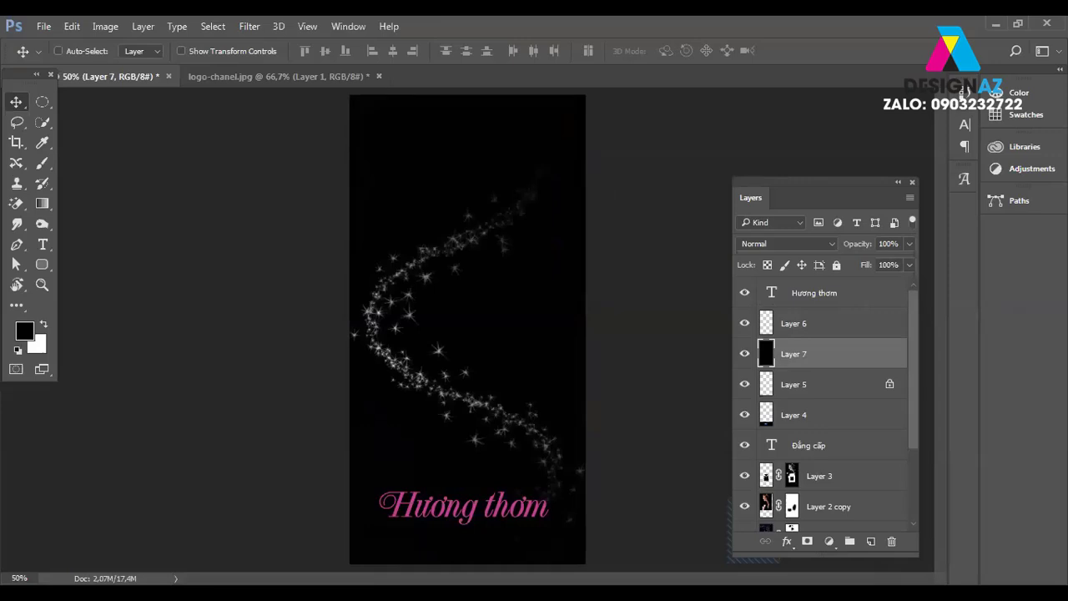
{"action": "left_click", "coordinate": [848, 333], "text": "shift"}
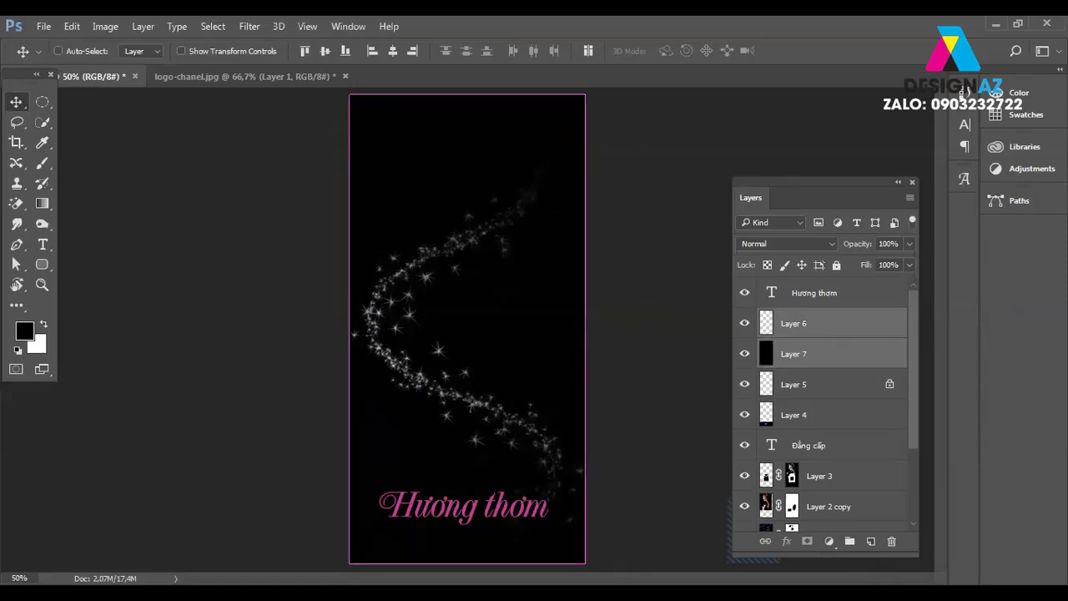
{"action": "key", "text": "ctrl+e"}
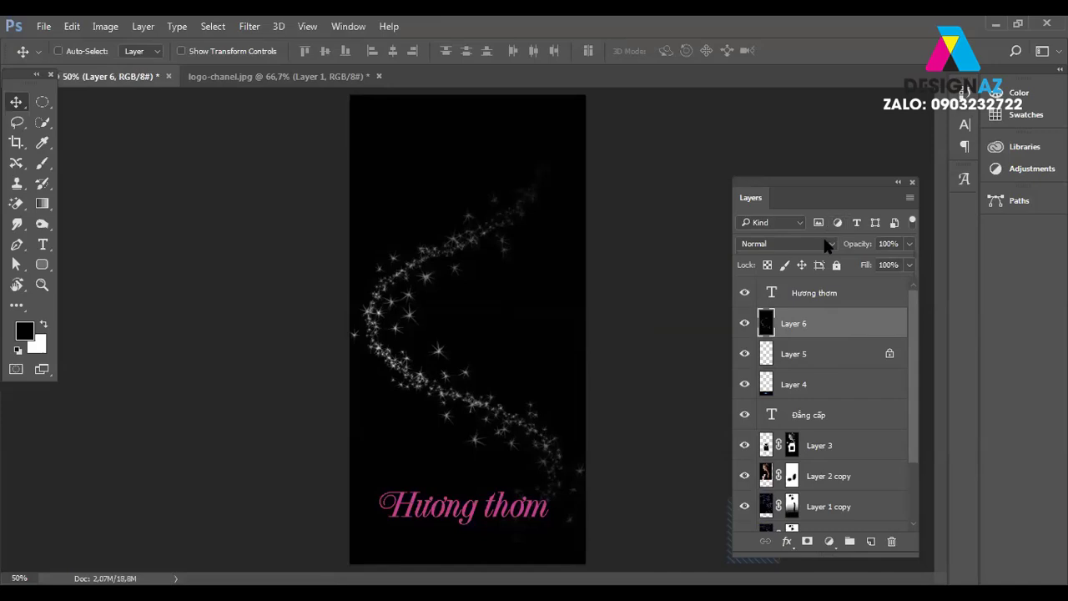
Set the merged Layer 6 blend mode to Color Dodge and zoom in to 66.7%.
{"action": "left_click", "coordinate": [827, 243]}
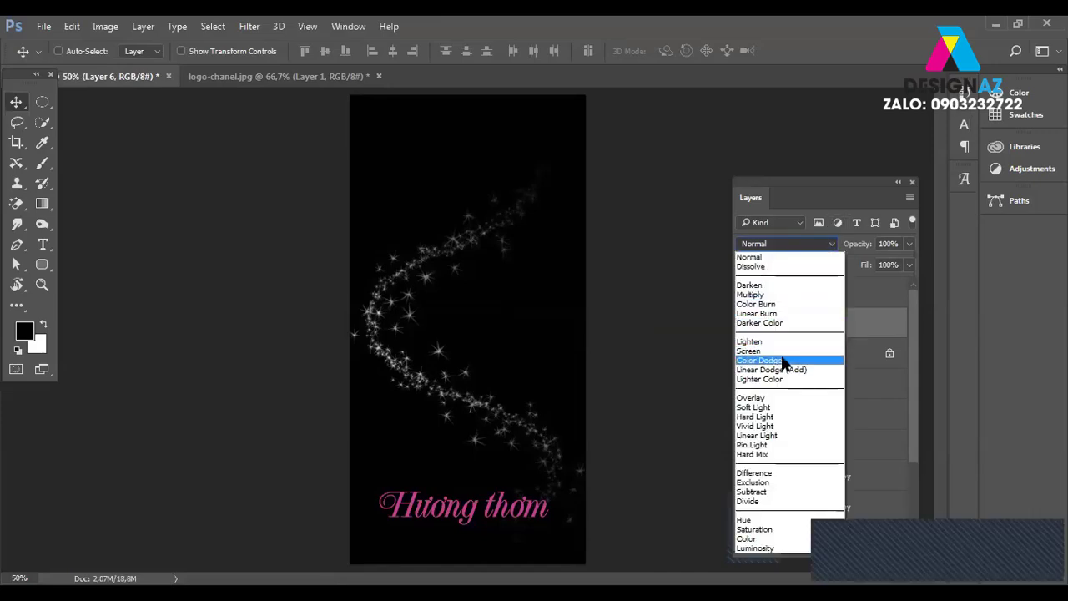
{"action": "left_click", "coordinate": [780, 361]}
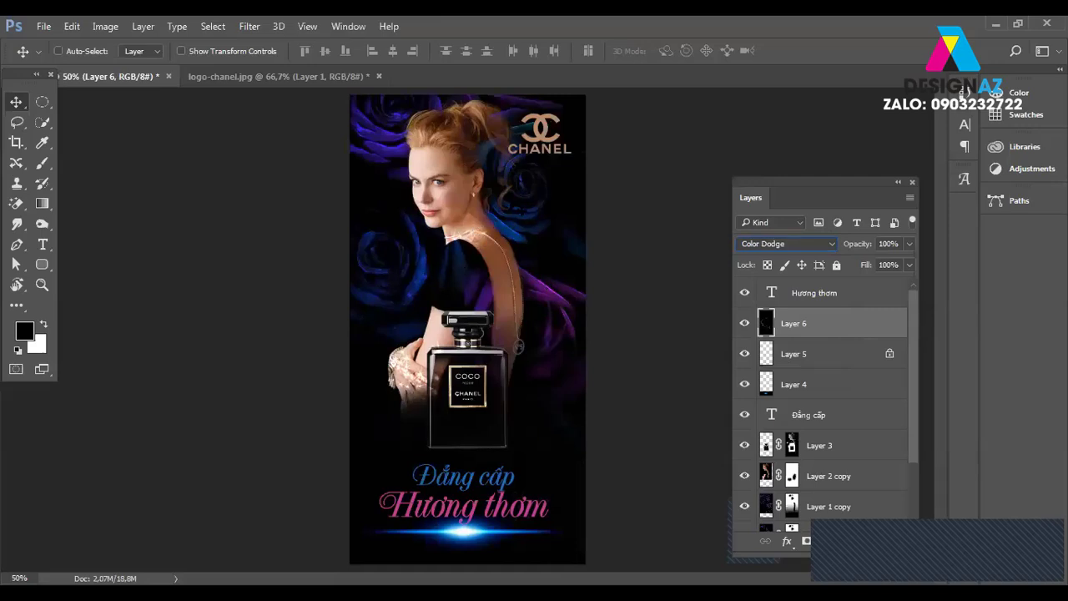
{"action": "key", "text": "ctrl+plus"}
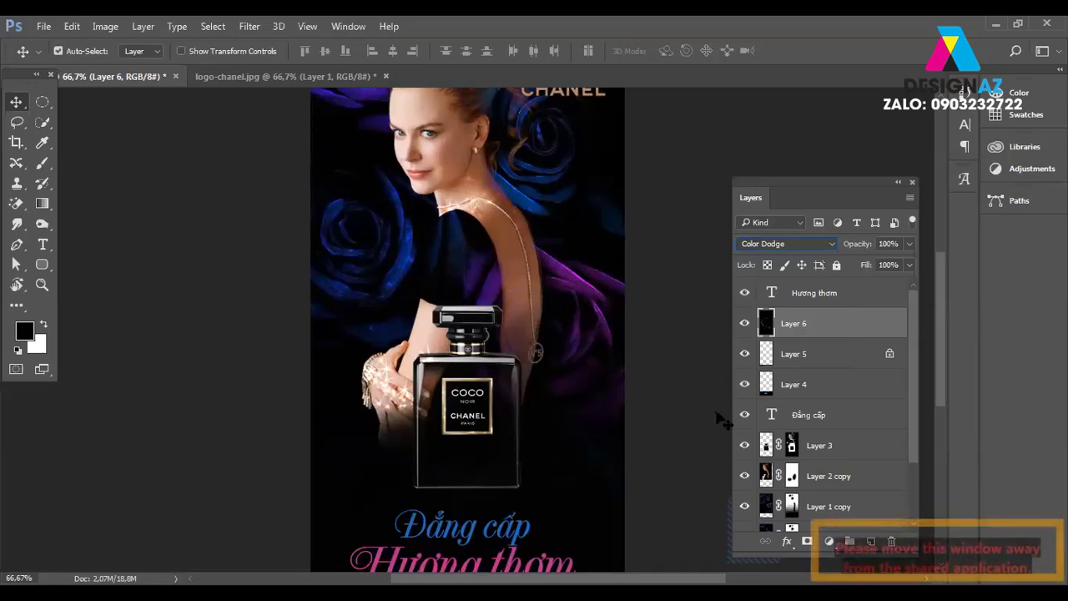
Duplicate the Color Dodge sparkle layer up to Layer 6 copy 5, then pan down to the text.
{"action": "key", "text": "ctrl+j"}
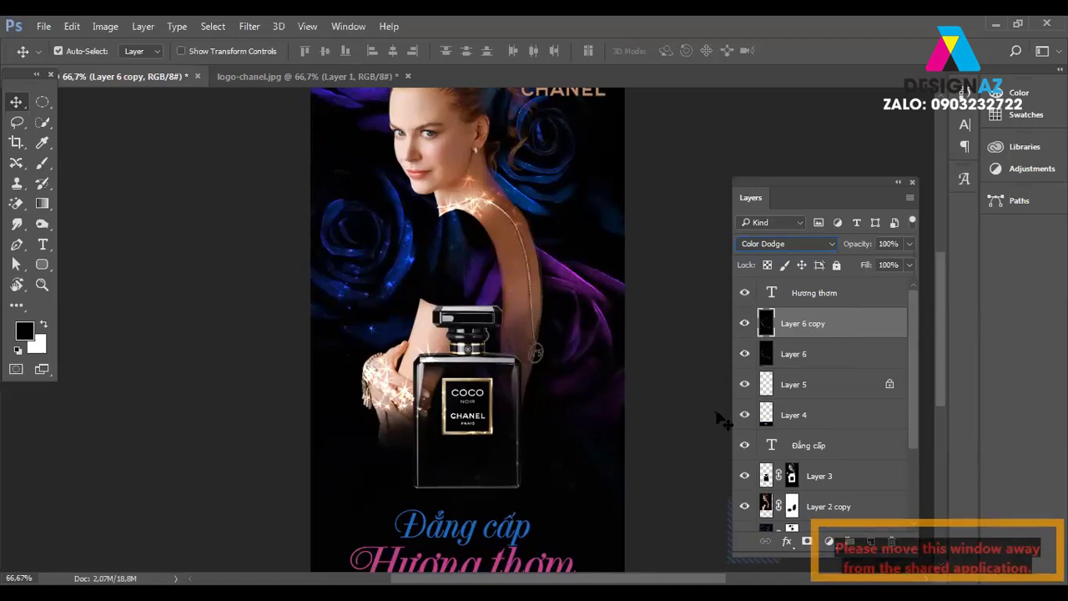
{"action": "key", "text": "ctrl+j"}
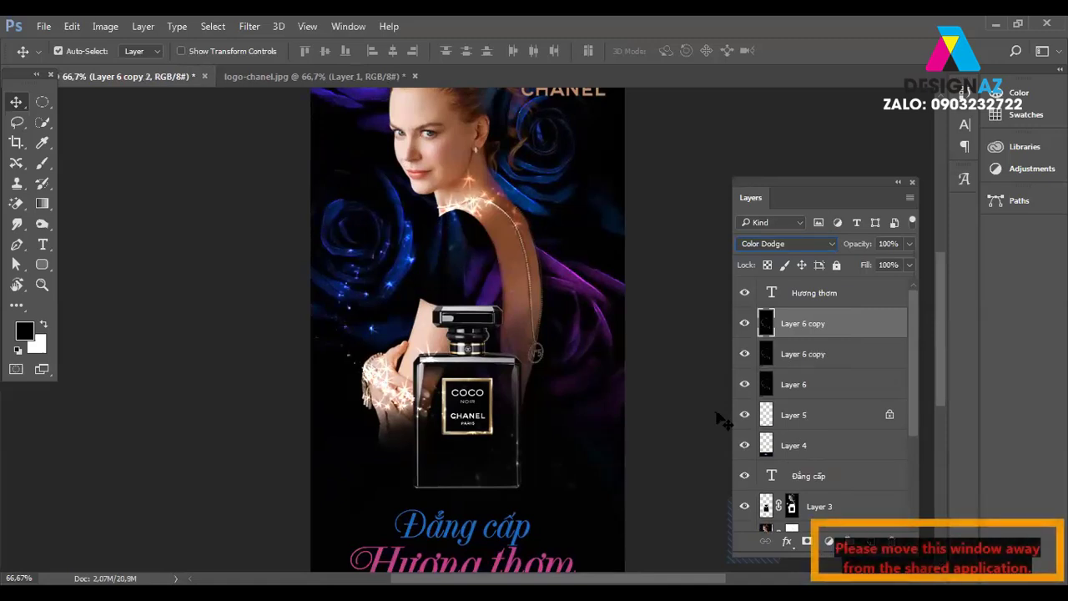
{"action": "key", "text": "ctrl+j"}
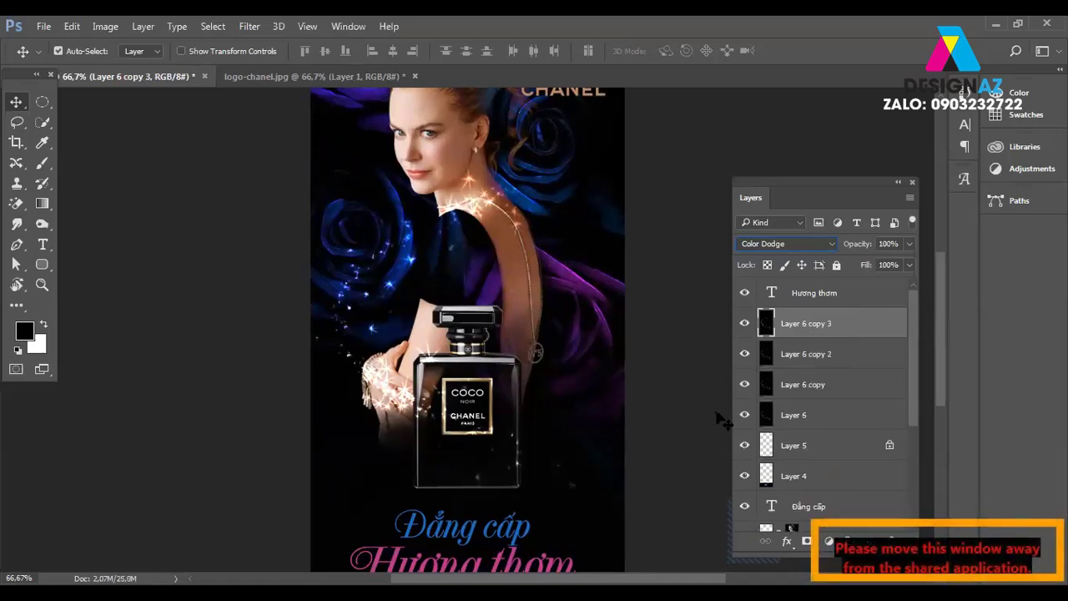
{"action": "key", "text": "ctrl+j"}
{"action": "key", "text": "ctrl+j"}
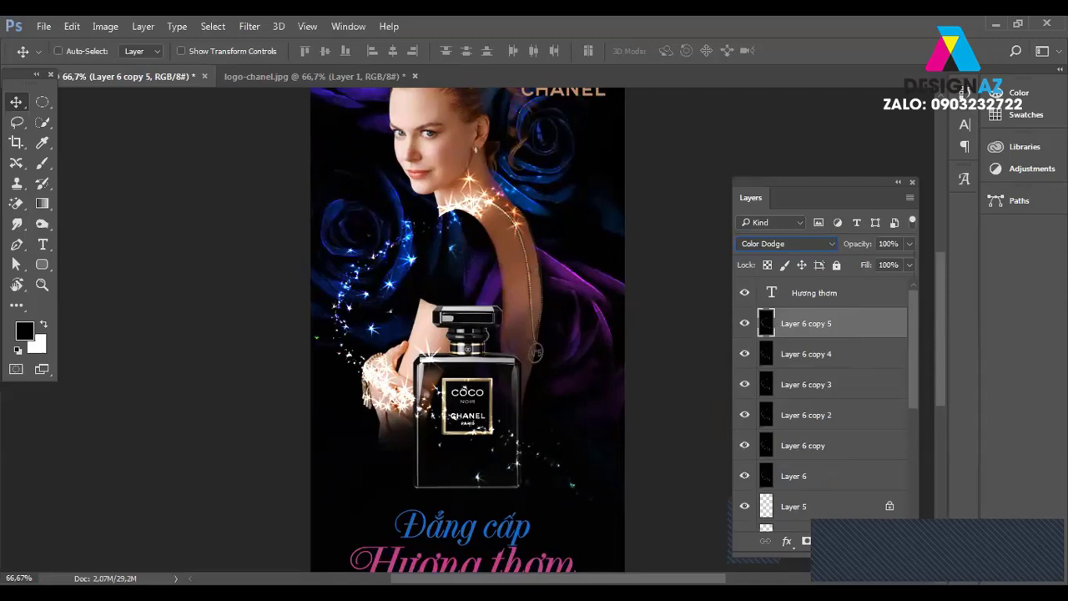
{"action": "left_click_drag", "start_coordinate": [429, 386], "coordinate": [417, 343]}
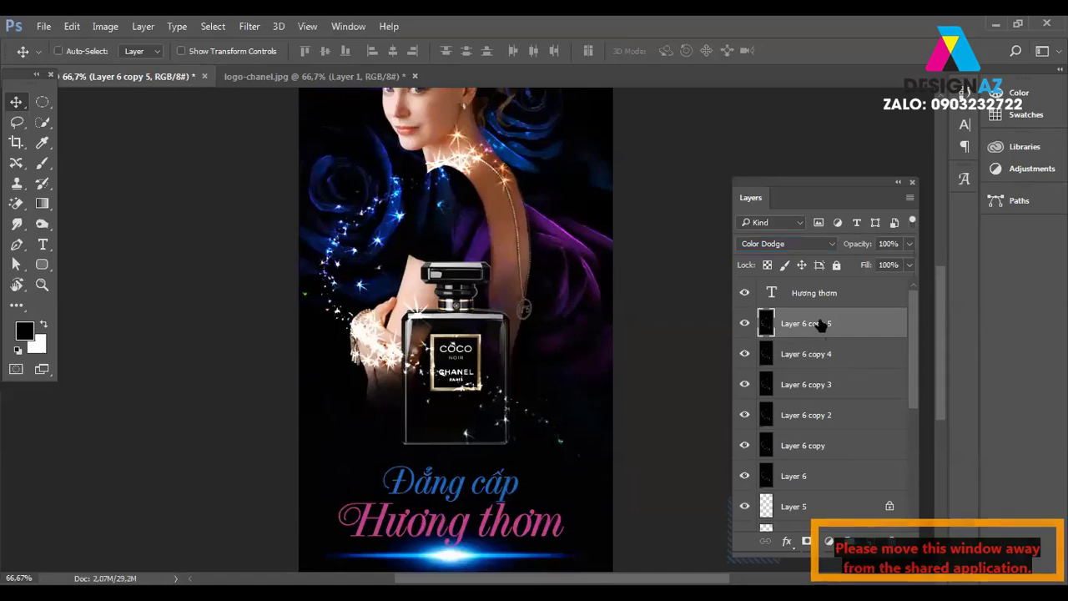
{"action": "key", "text": "b"}
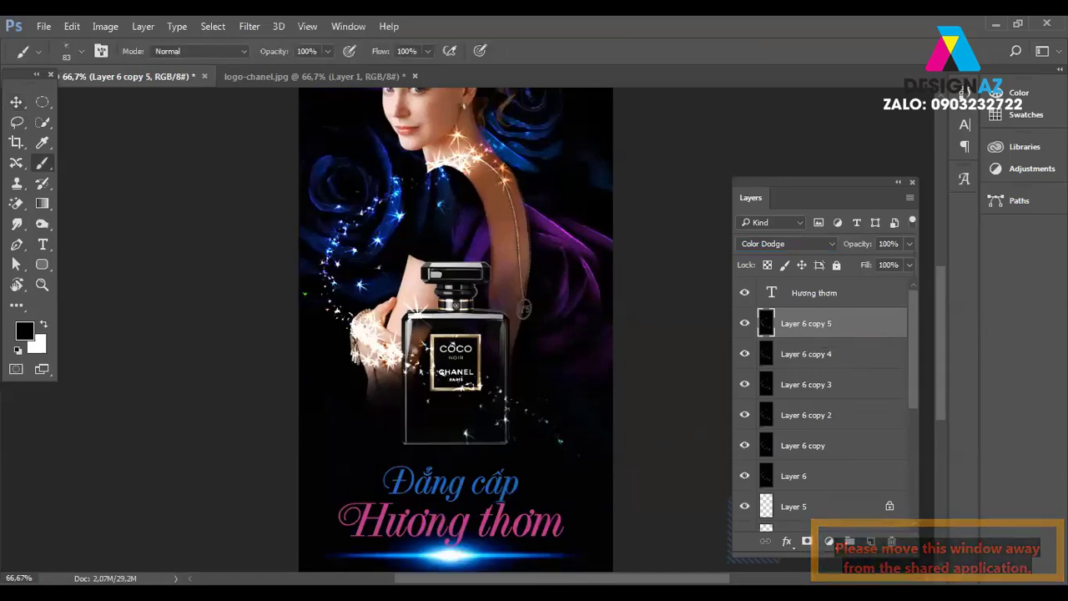
{"action": "left_click", "coordinate": [814, 359]}
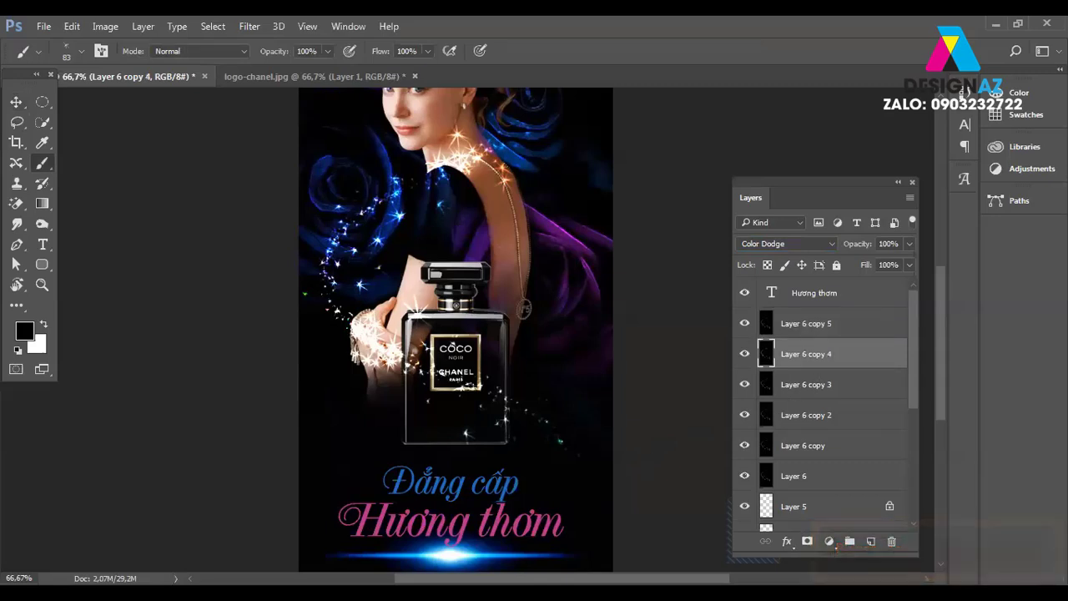
{"action": "left_click", "coordinate": [818, 385]}
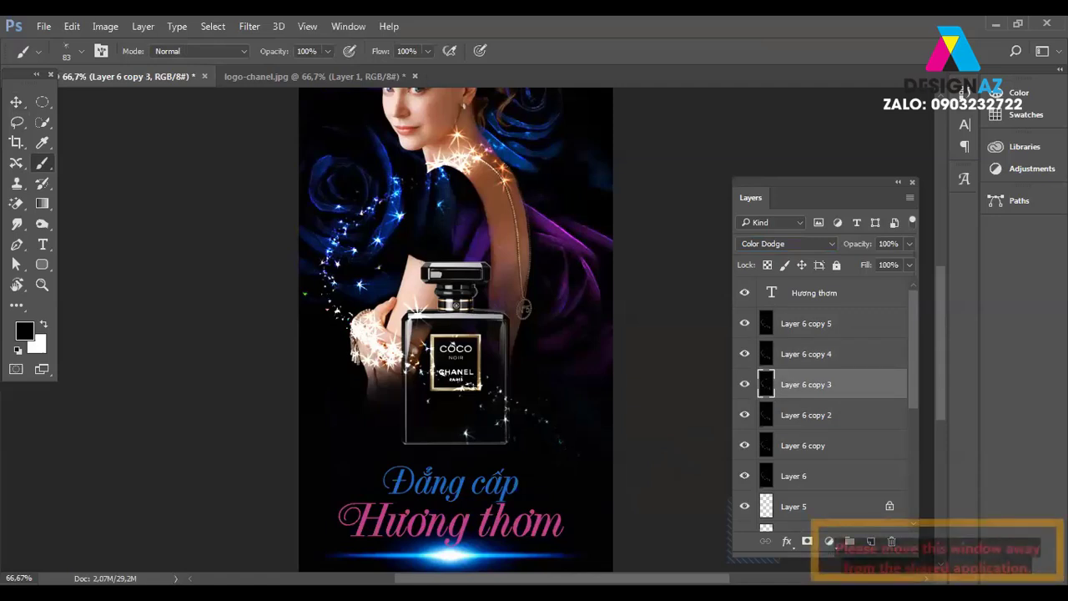
{"action": "left_click", "coordinate": [799, 416]}
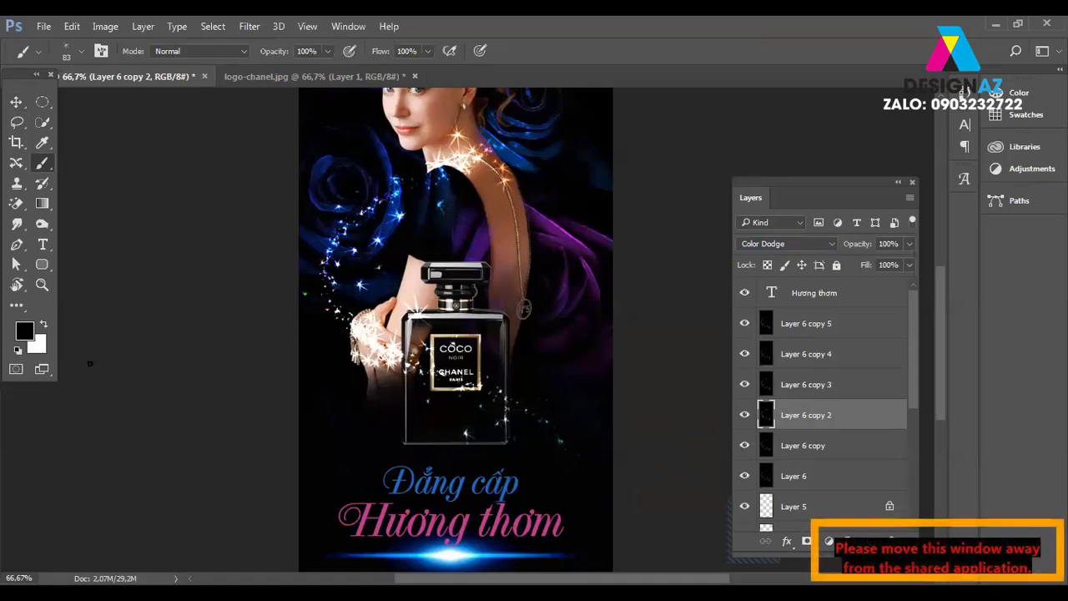
{"action": "left_click", "coordinate": [31, 338]}
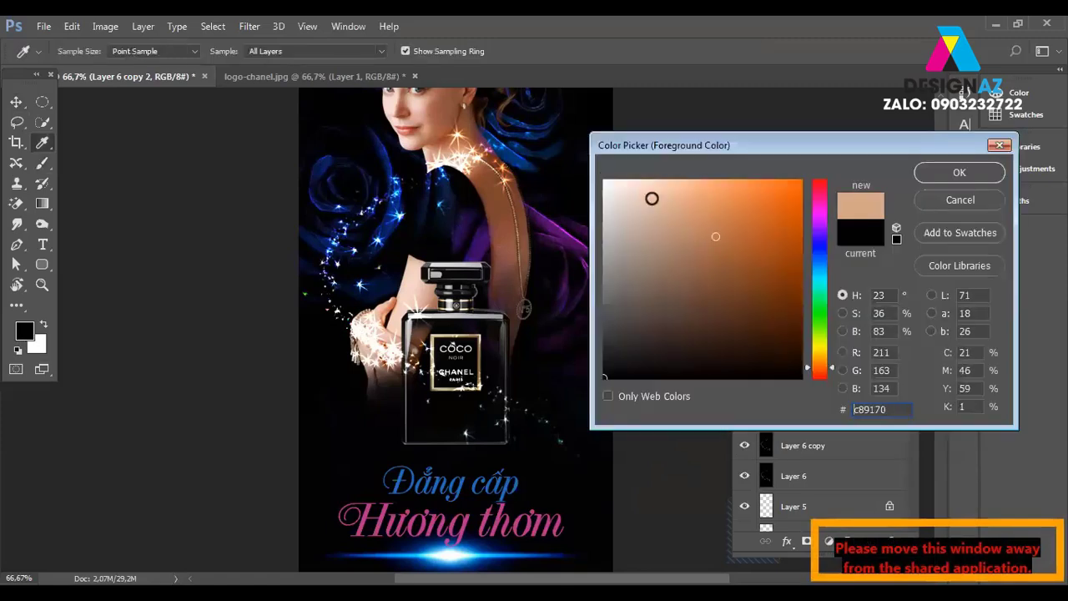
{"action": "left_click", "coordinate": [606, 181]}
{"action": "left_click", "coordinate": [985, 172]}
{"action": "key", "text": "b"}
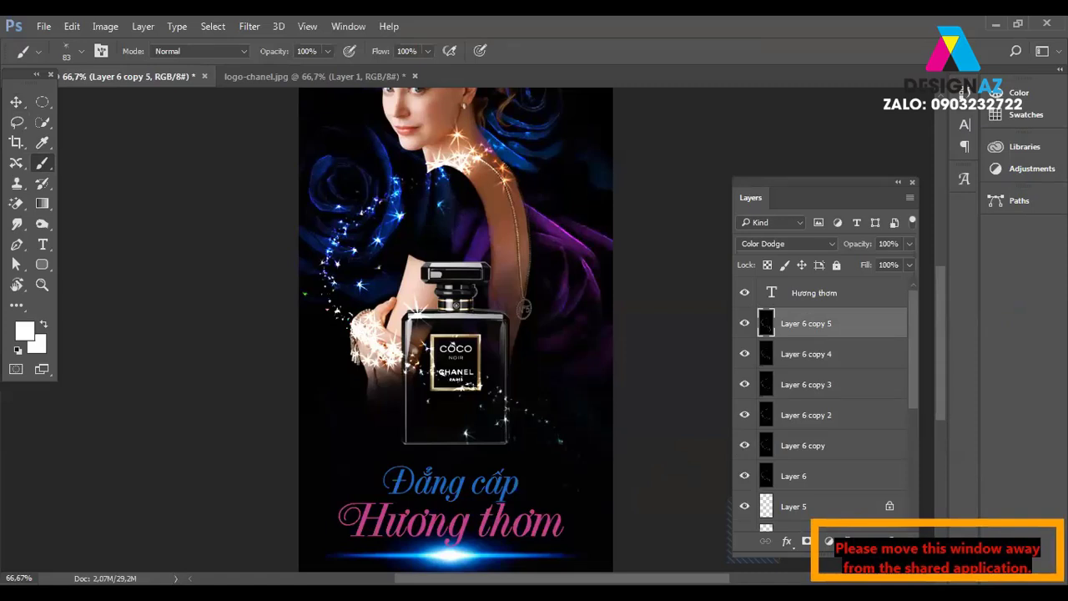
{"action": "key", "text": "alt+bracketleft"}
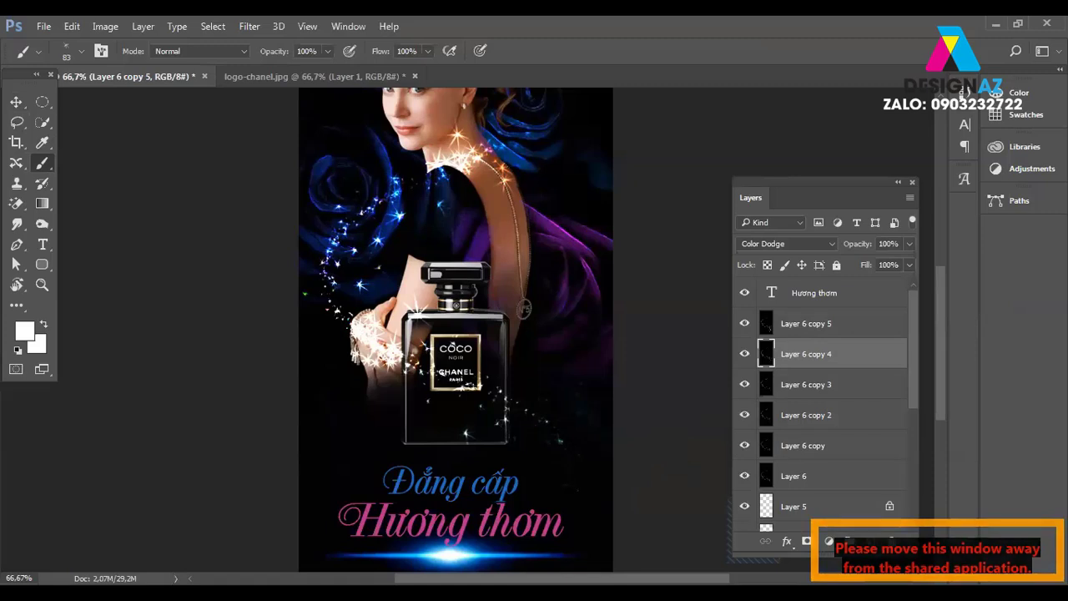
{"action": "key", "text": "alt+bracketleft"}
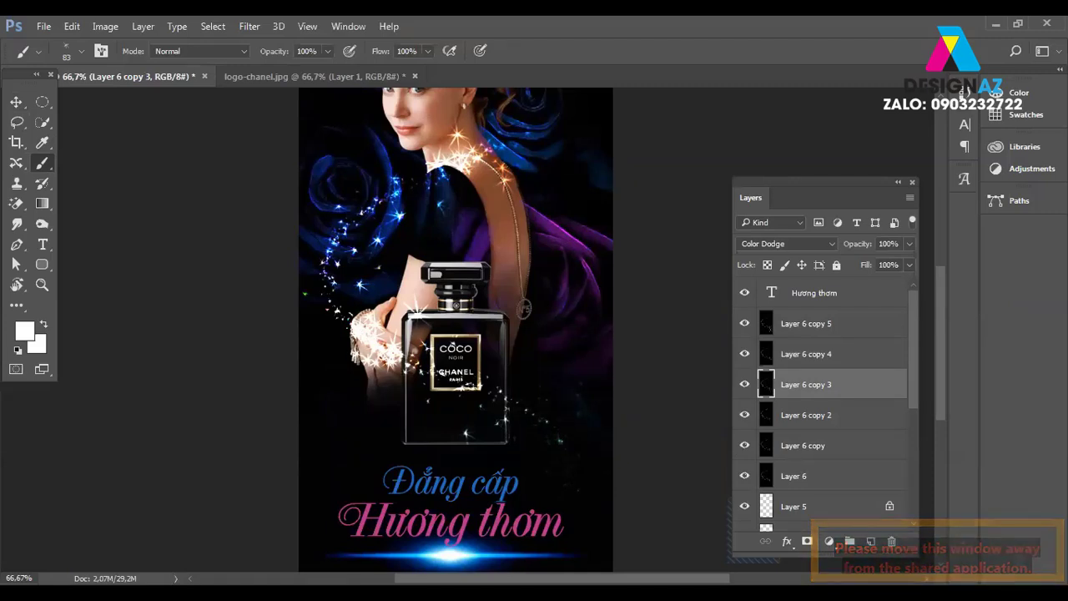
{"action": "left_click", "coordinate": [848, 417]}
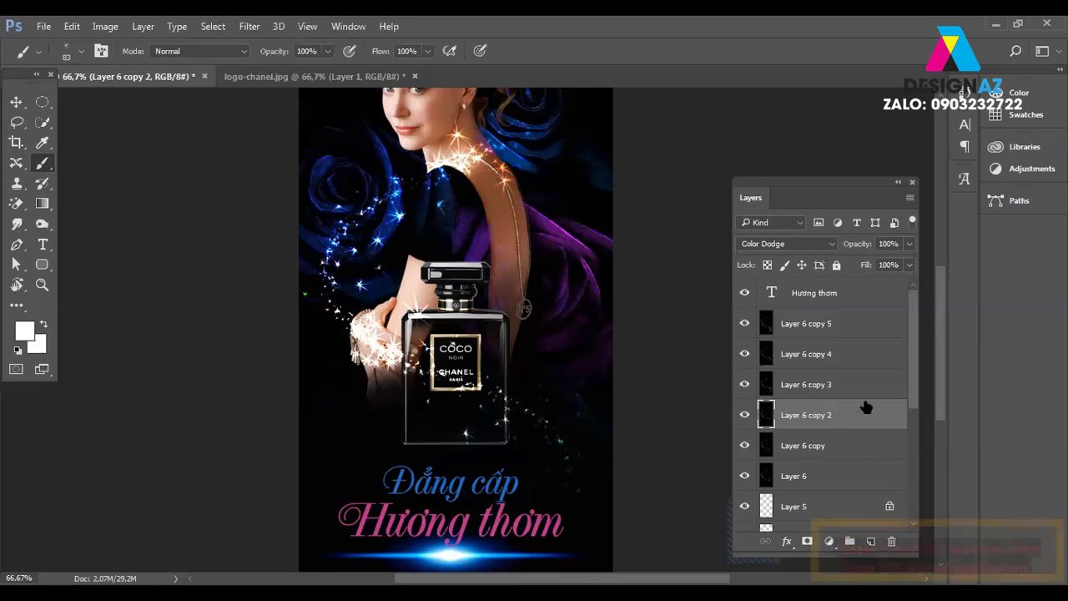
{"action": "left_click", "coordinate": [803, 448]}
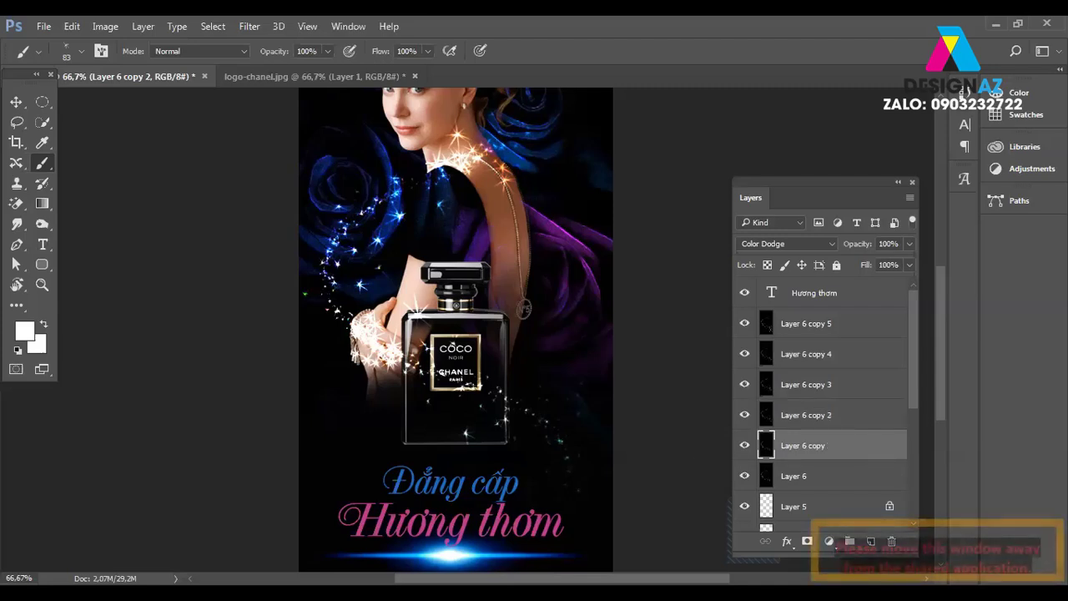
{"action": "left_click", "coordinate": [829, 480]}
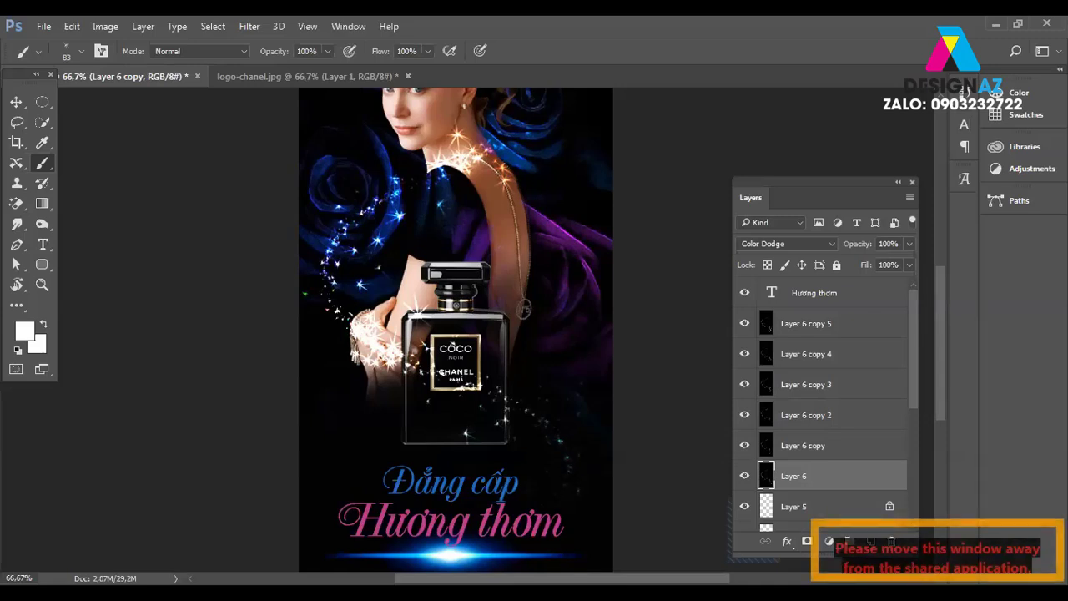
Select the Layer 6 copy, Layer 6 copy 2 and Layer 6 copy 3 sparkle layers in turn.
{"action": "scroll", "coordinate": [445, 330], "scroll_direction": "up", "scroll_amount": 2}
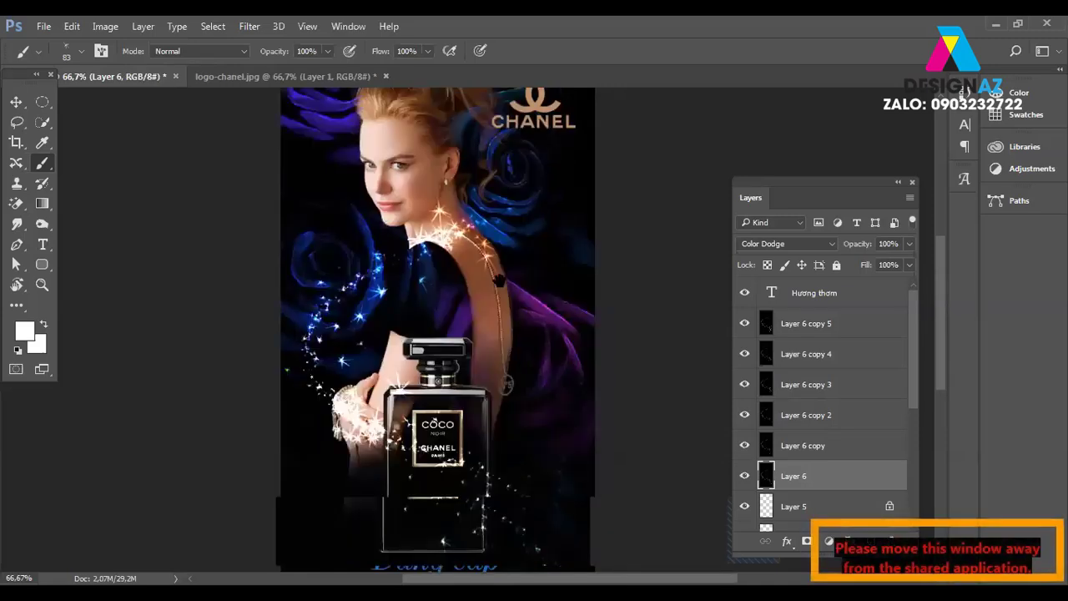
{"action": "scroll", "coordinate": [445, 329], "scroll_direction": "up", "scroll_amount": 1}
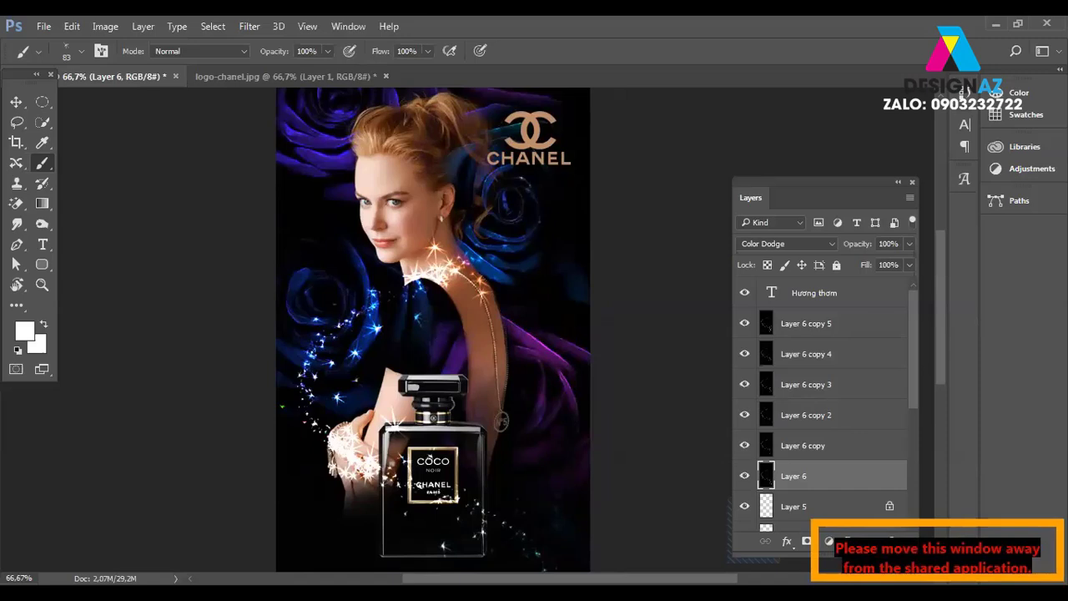
{"action": "left_click", "coordinate": [815, 446]}
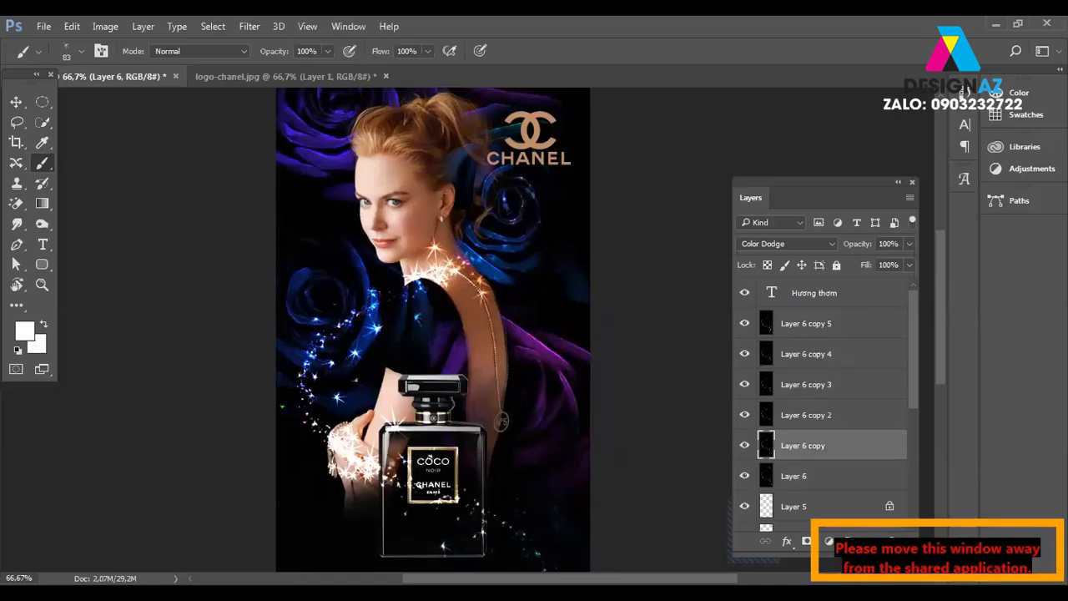
{"action": "left_click", "coordinate": [797, 413]}
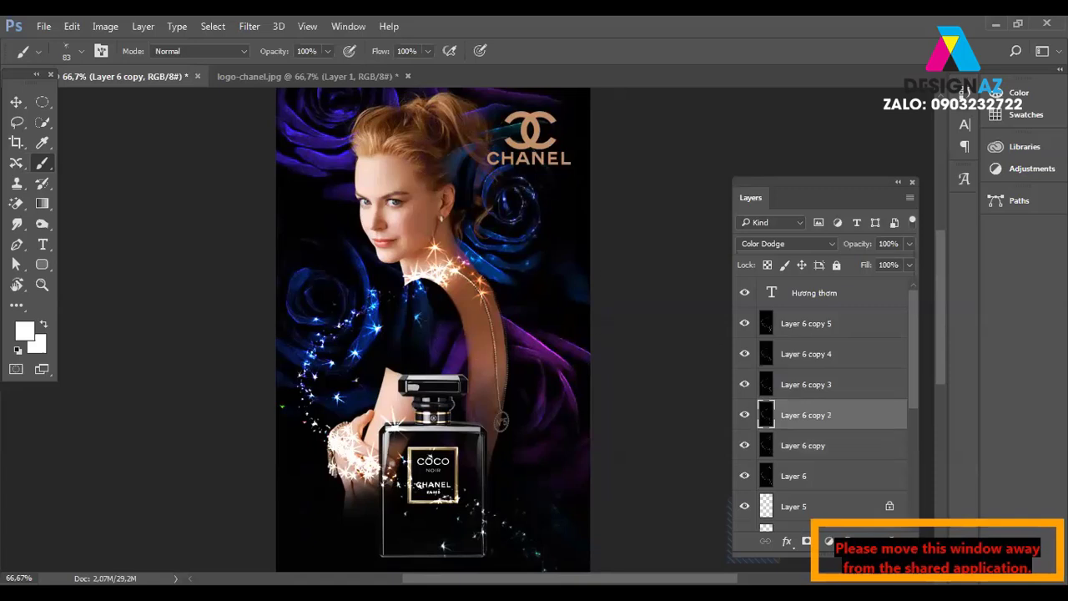
{"action": "left_click", "coordinate": [814, 382]}
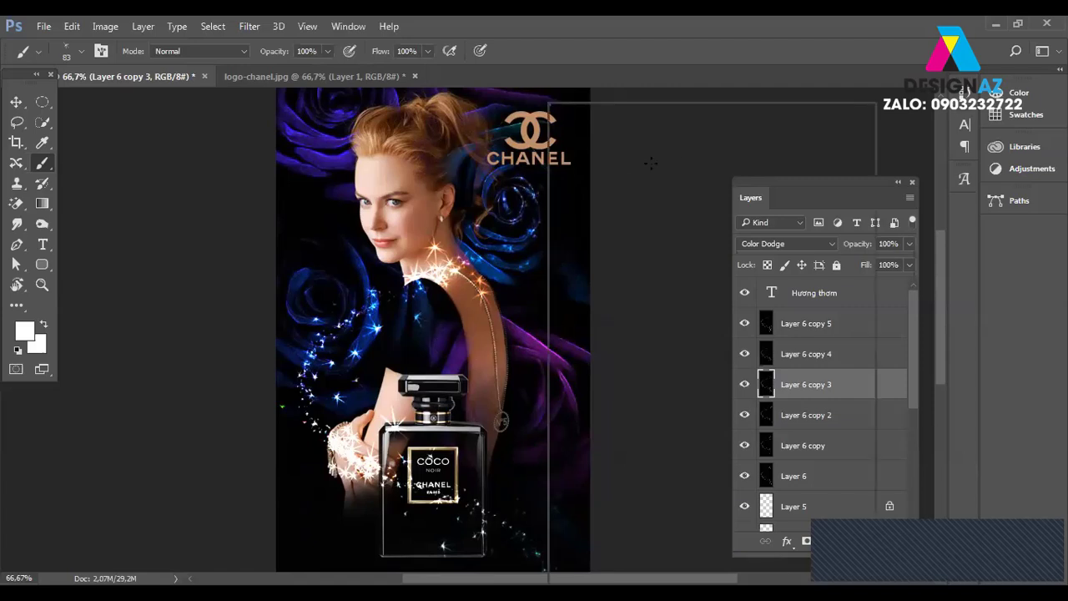
Set the brush size to 30 px, then select Layer 6 copy 4.
{"action": "right_click", "coordinate": [550, 134]}
{"action": "double_click", "coordinate": [710, 120]}
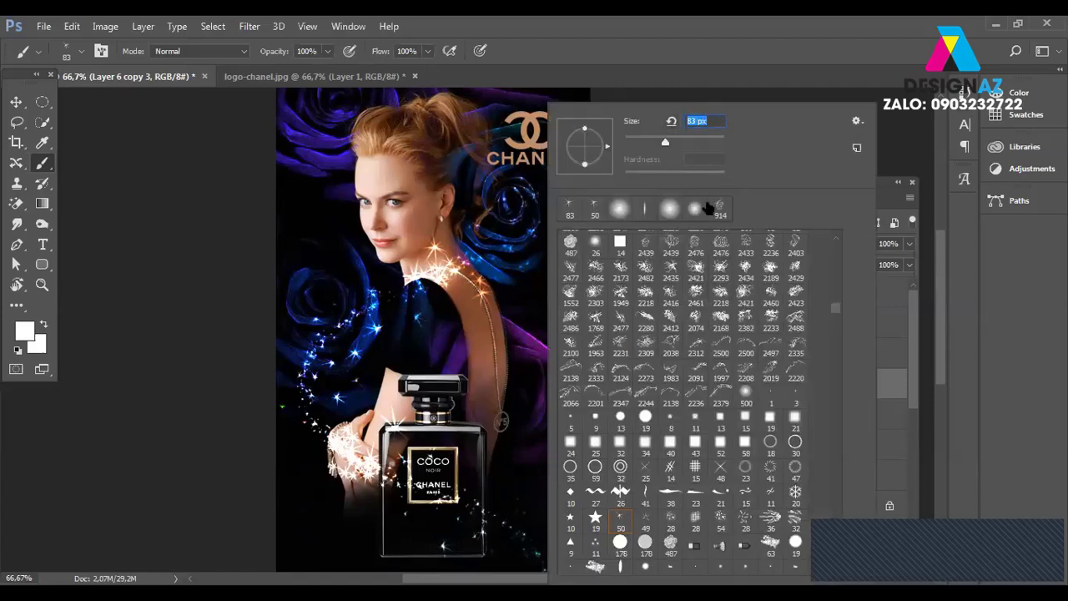
{"action": "type", "text": "30"}
{"action": "key", "text": "Escape"}
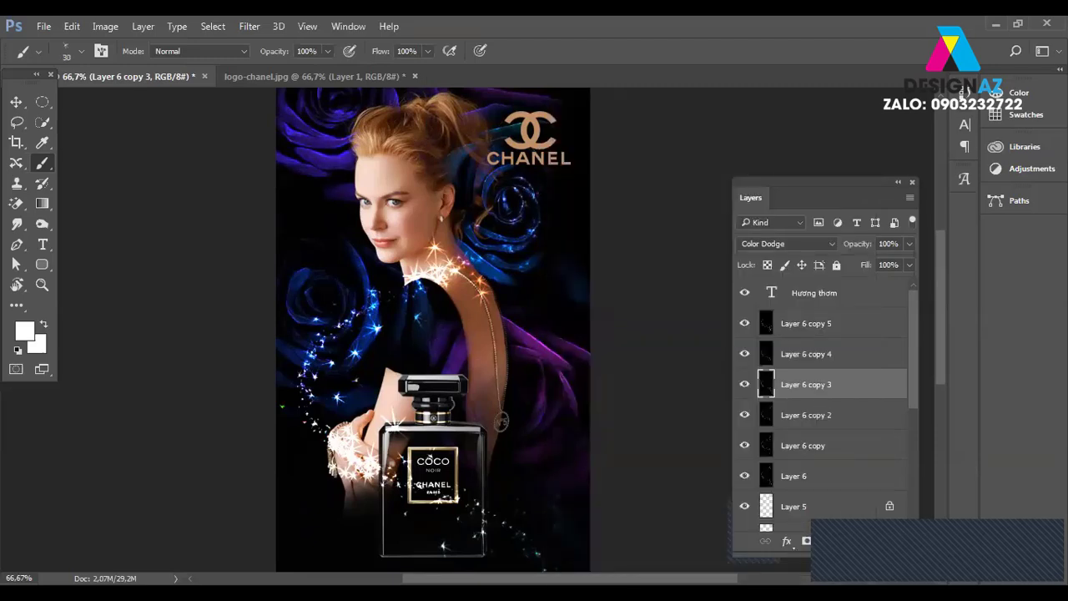
{"action": "left_click", "coordinate": [818, 351]}
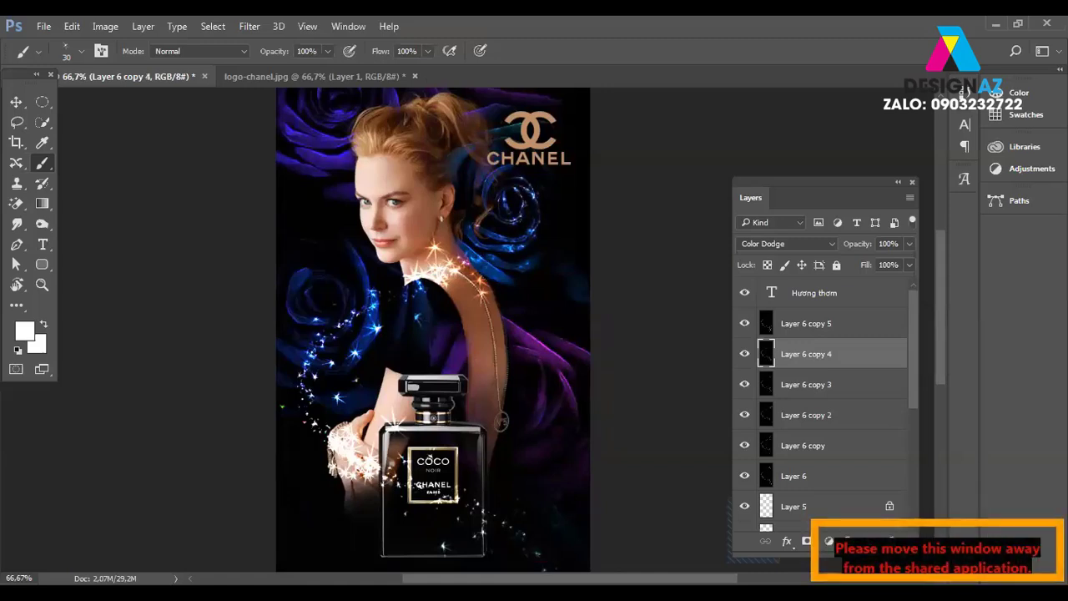
Group the six sparkle layers, Layer 6 through Layer 6 copy 5, into Group 1 with Ctrl+G.
{"action": "mouse_move", "coordinate": [508, 424]}
{"action": "left_mouse_down"}
{"action": "mouse_move", "coordinate": [554, 303]}
{"action": "mouse_move", "coordinate": [523, 371]}
{"action": "left_mouse_up"}
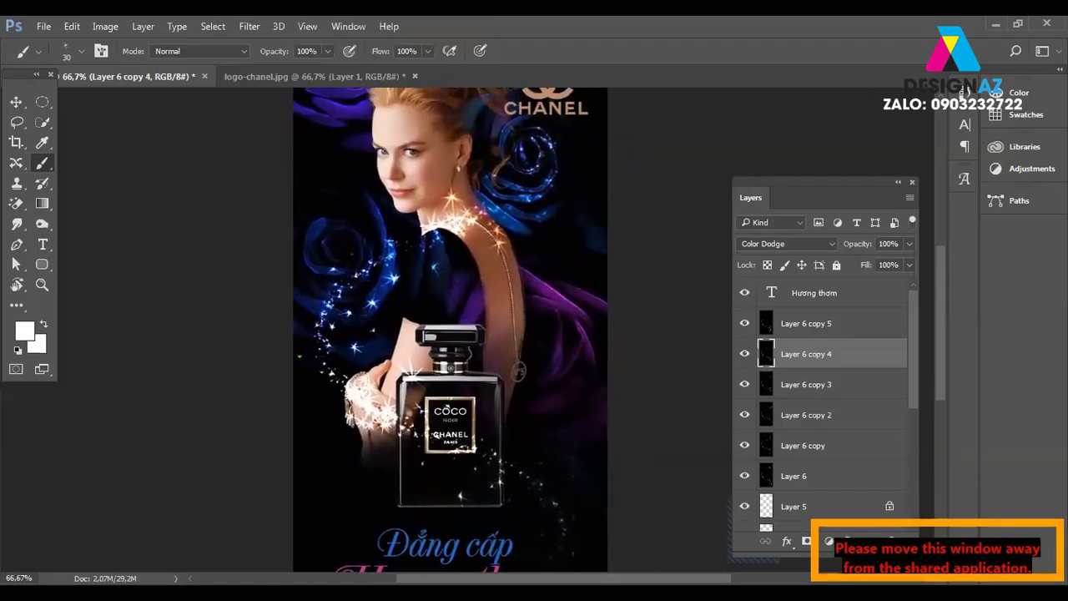
{"action": "left_click", "coordinate": [858, 331]}
{"action": "left_click", "coordinate": [833, 478], "text": "shift"}
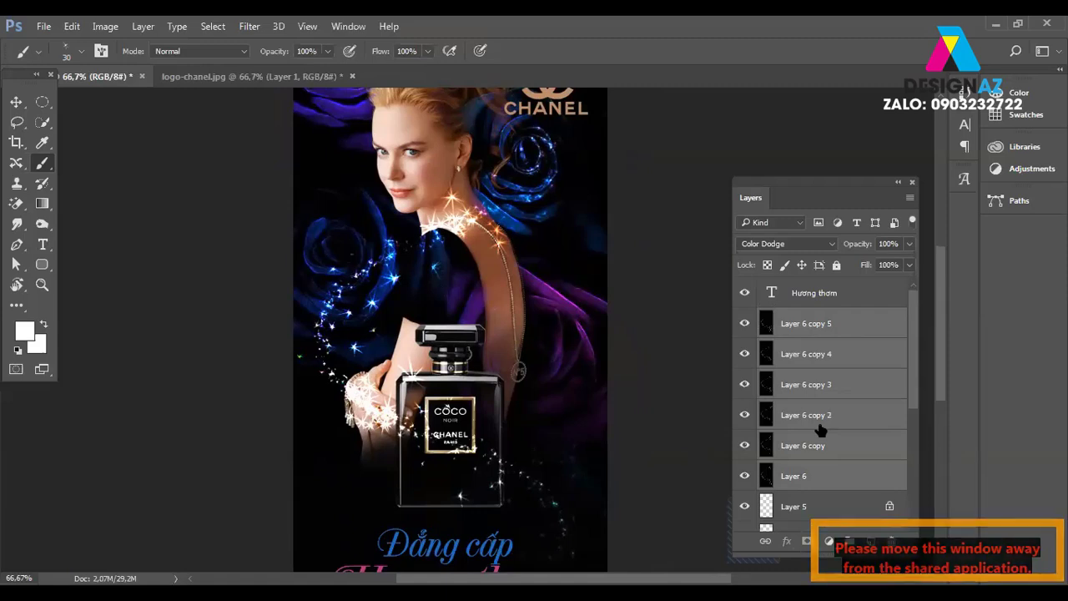
{"action": "key", "text": "ctrl+g"}
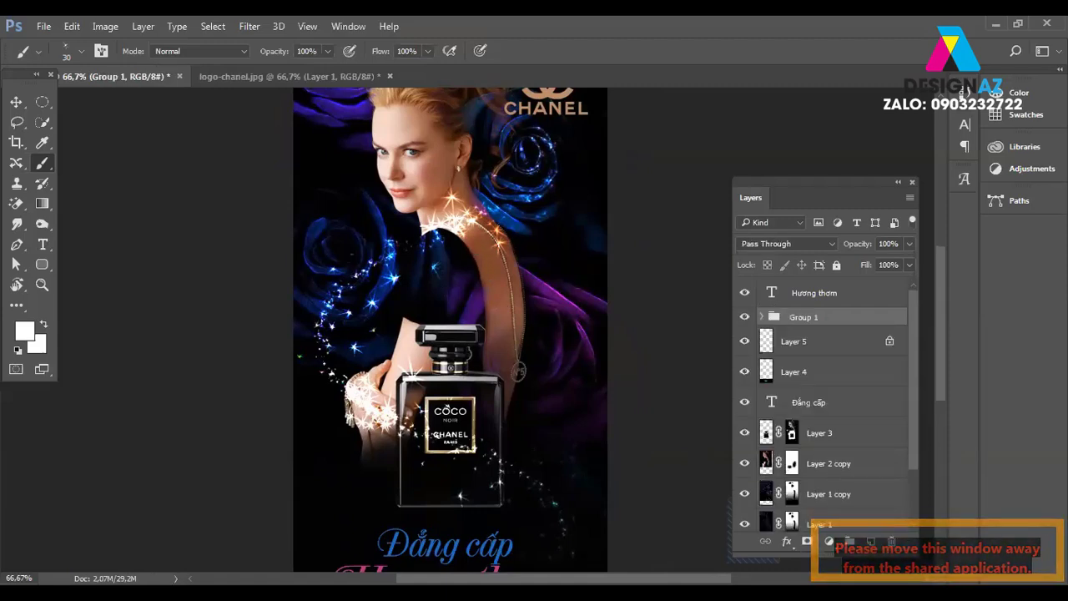
{"action": "mouse_move", "coordinate": [451, 334]}
{"action": "left_mouse_down"}
{"action": "mouse_move", "coordinate": [434, 371]}
{"action": "mouse_move", "coordinate": [491, 269]}
{"action": "left_mouse_up"}
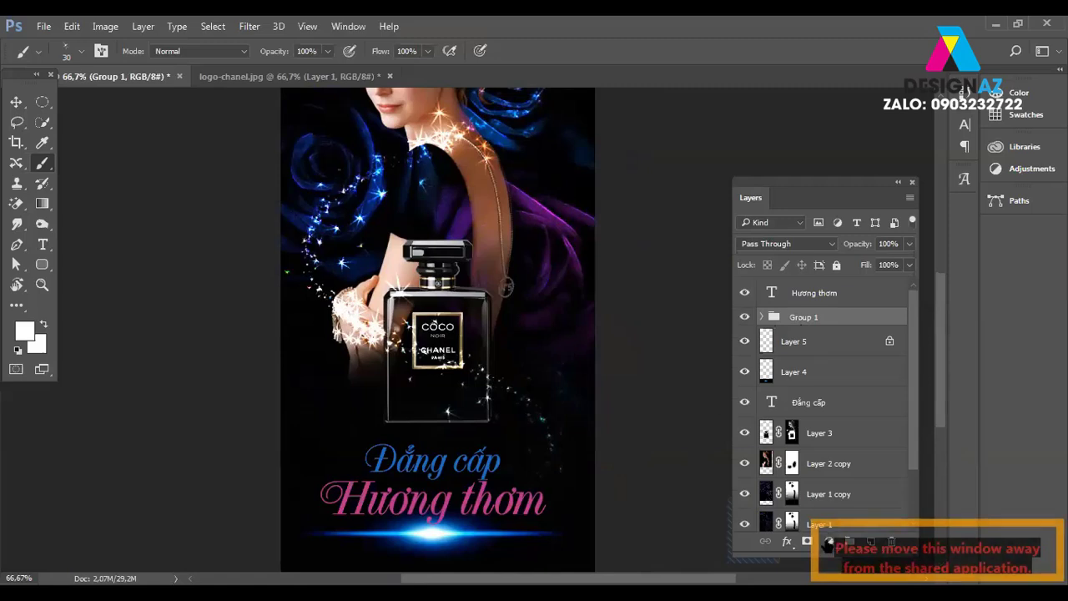
Add a layer mask to Group 1 and choose a soft round brush with 0% hardness.
{"action": "left_click", "coordinate": [808, 541]}
{"action": "left_click", "coordinate": [800, 324]}
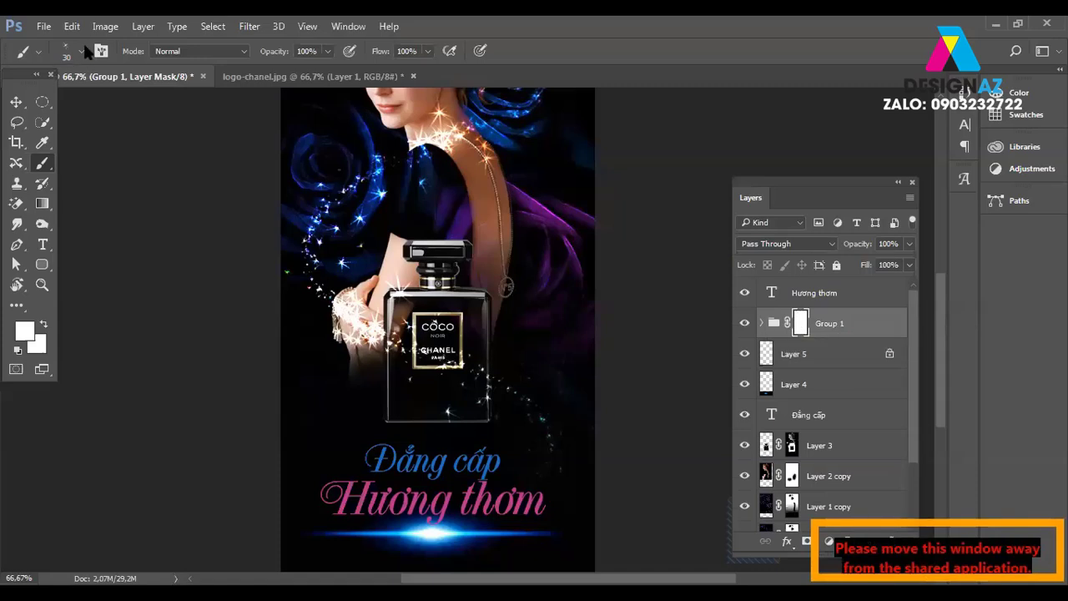
{"action": "right_click", "coordinate": [113, 134]}
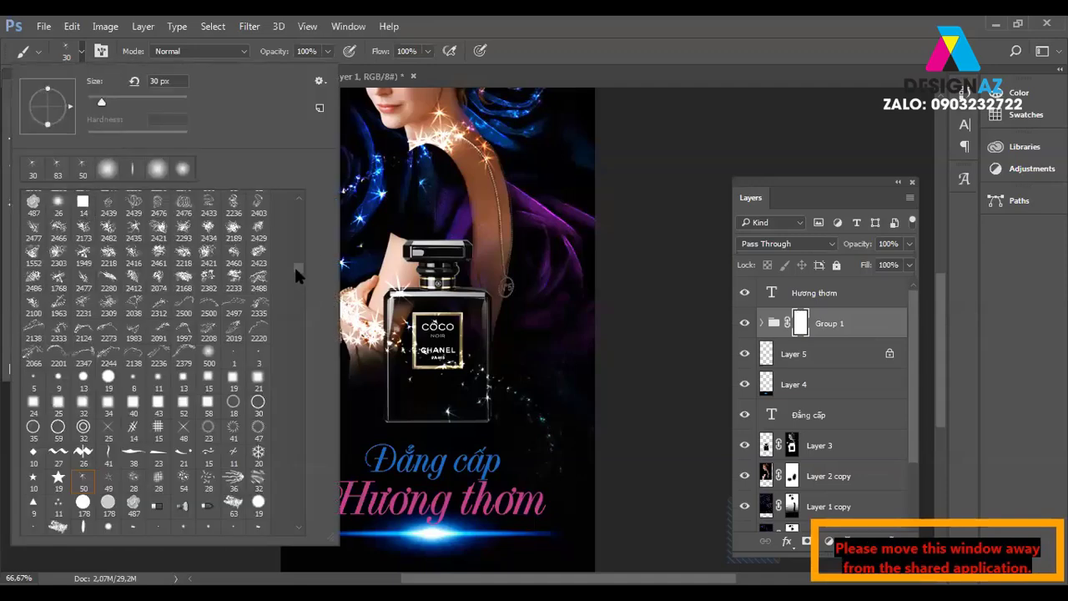
{"action": "left_click_drag", "start_coordinate": [295, 268], "coordinate": [298, 203]}
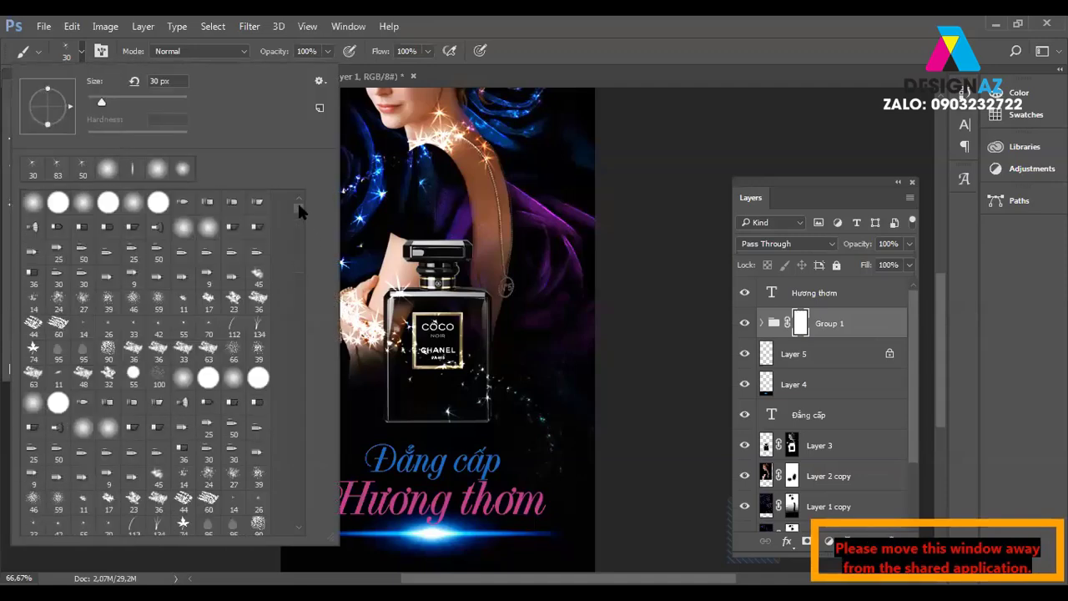
{"action": "left_click", "coordinate": [82, 203]}
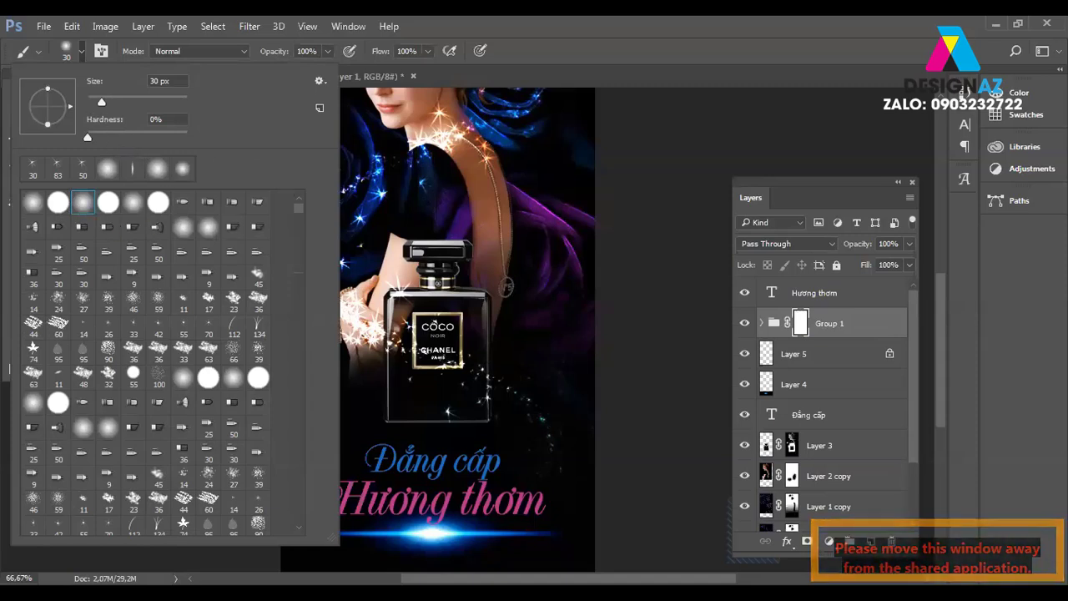
{"action": "key", "text": "Return"}
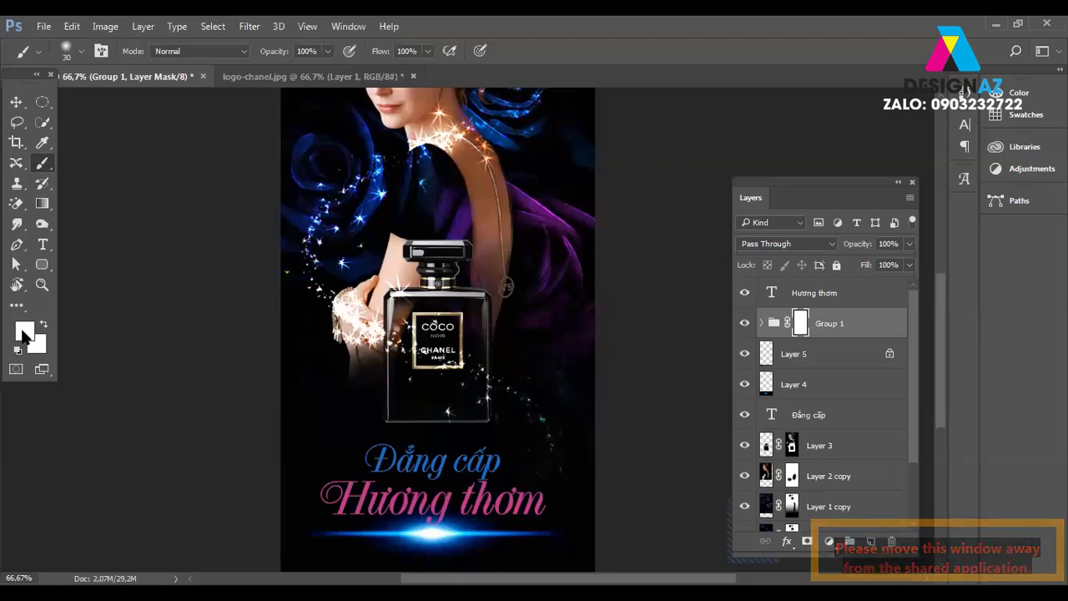
Set the foreground colour to black (000000) and the brush opacity to 43%.
{"action": "left_click", "coordinate": [25, 334]}
{"action": "type", "text": "000000"}
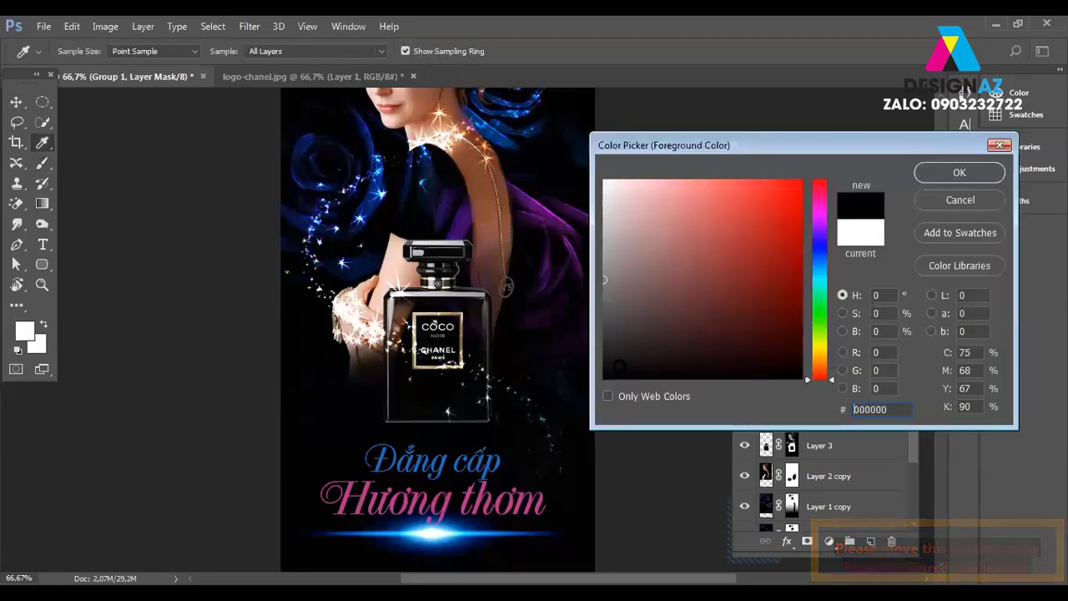
{"action": "left_click", "coordinate": [951, 172]}
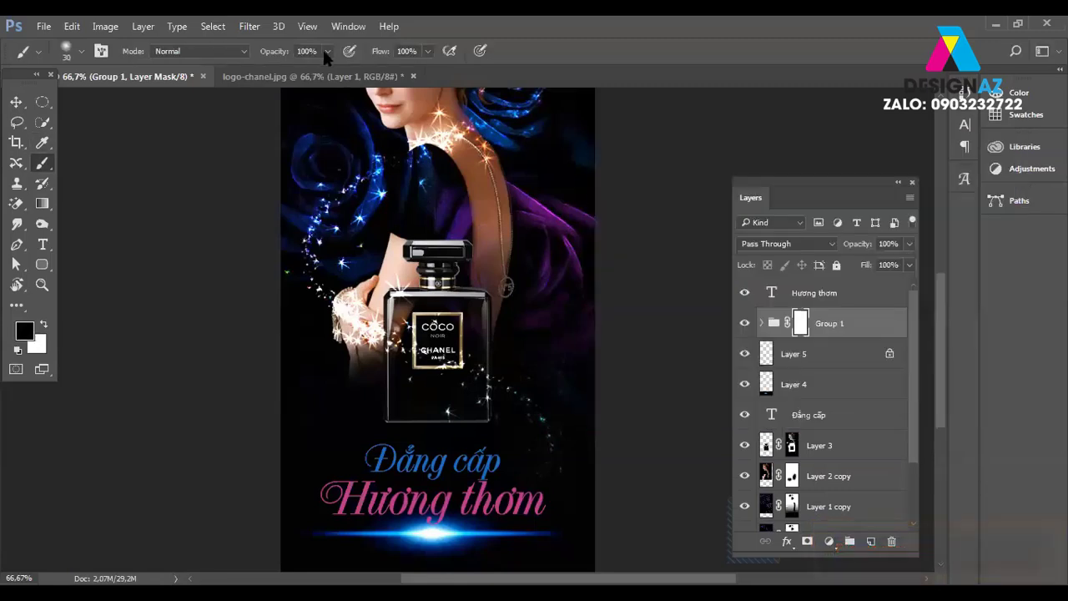
{"action": "left_click", "coordinate": [326, 51]}
{"action": "left_click_drag", "start_coordinate": [323, 69], "coordinate": [287, 69]}
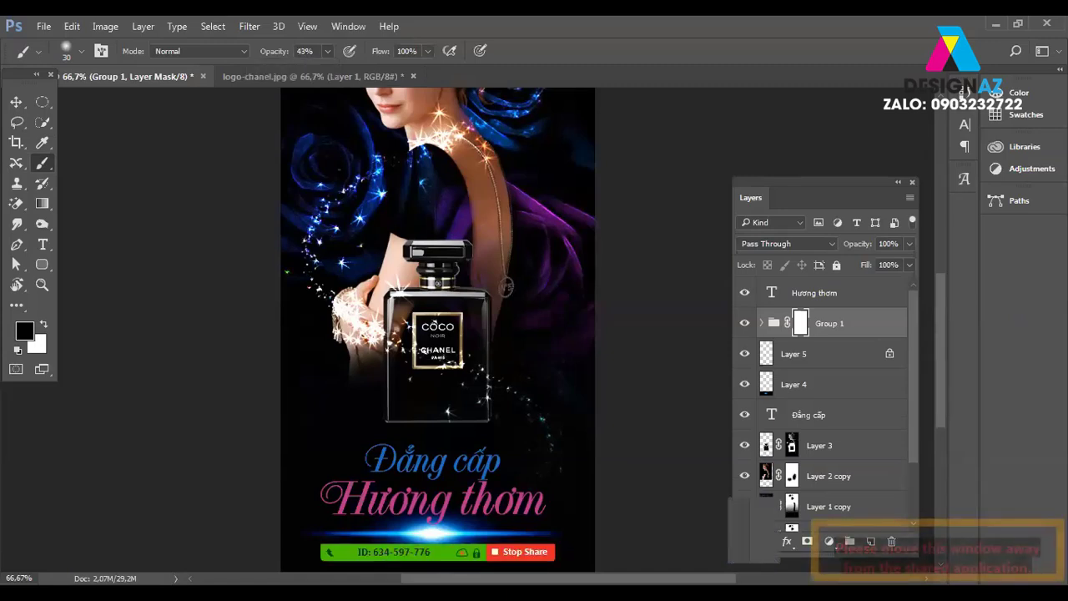
Paint the mask over the bottle's label and left shoulder to fade those sparkles.
{"action": "right_click", "coordinate": [506, 287]}
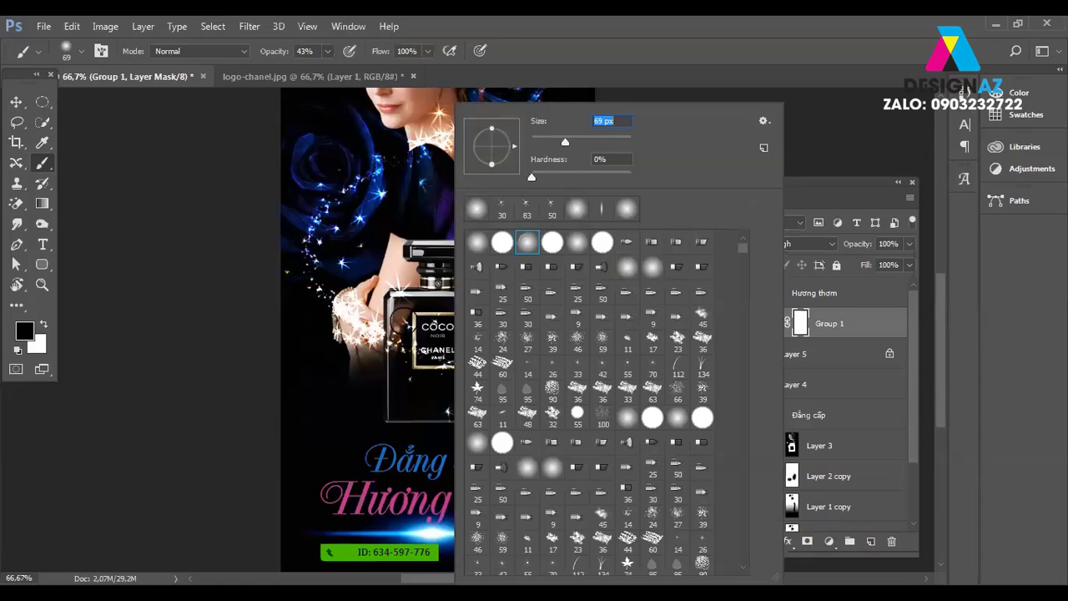
{"action": "key", "text": "Return"}
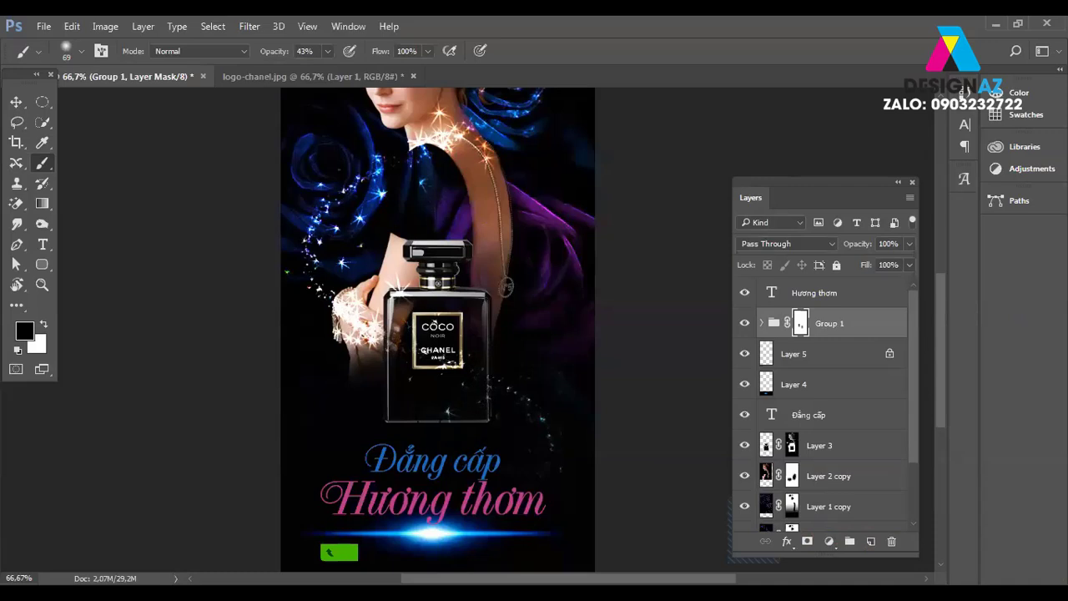
{"action": "left_click_drag", "start_coordinate": [435, 365], "coordinate": [464, 366]}
{"action": "left_click_drag", "start_coordinate": [422, 288], "coordinate": [399, 282]}
{"action": "key", "text": "ctrl+minus"}
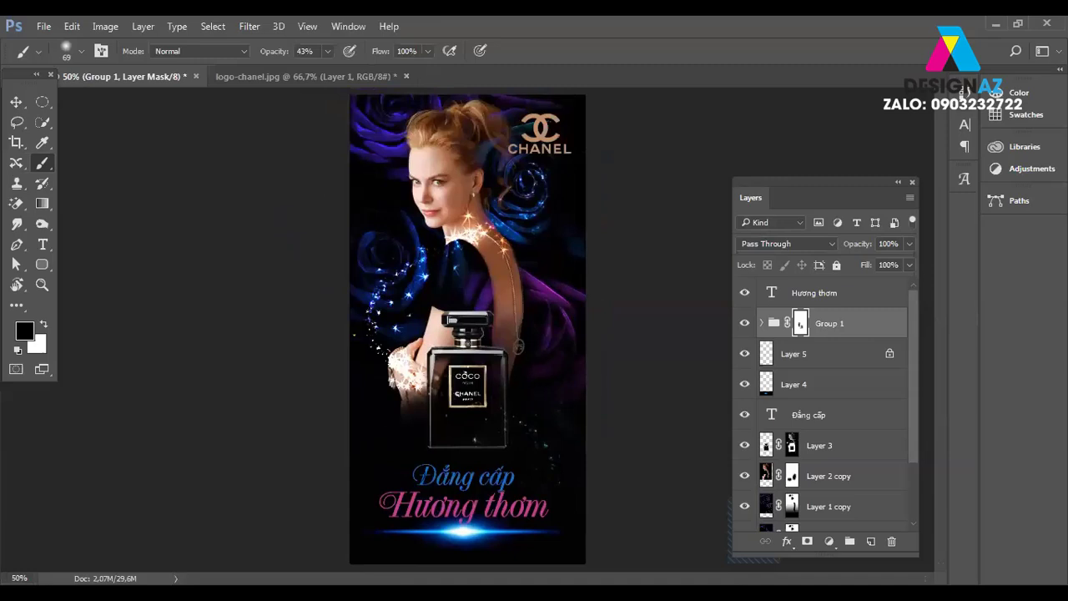
Select both the Đẳng cấp and Hương thơm text layers from the canvas.
{"action": "left_click", "coordinate": [16, 101]}
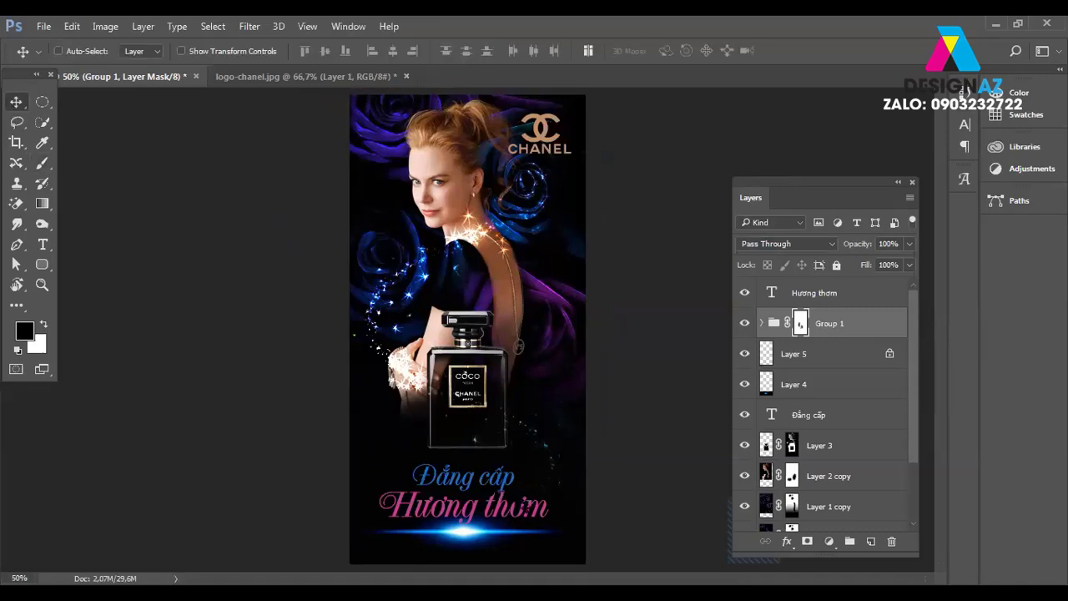
{"action": "right_click", "coordinate": [504, 297]}
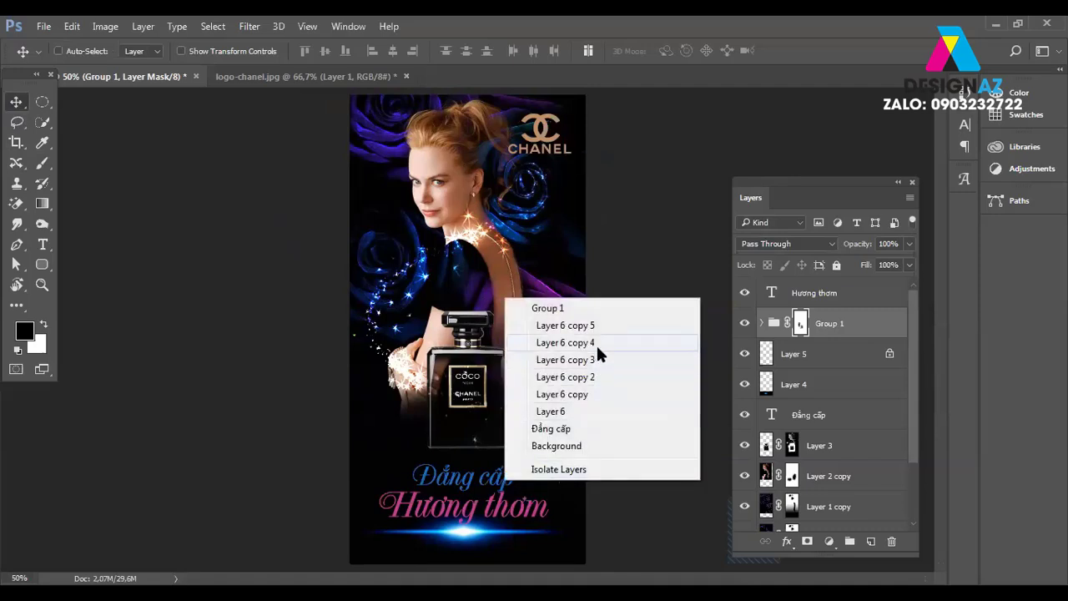
{"action": "left_click", "coordinate": [551, 429]}
{"action": "right_click", "coordinate": [530, 458]}
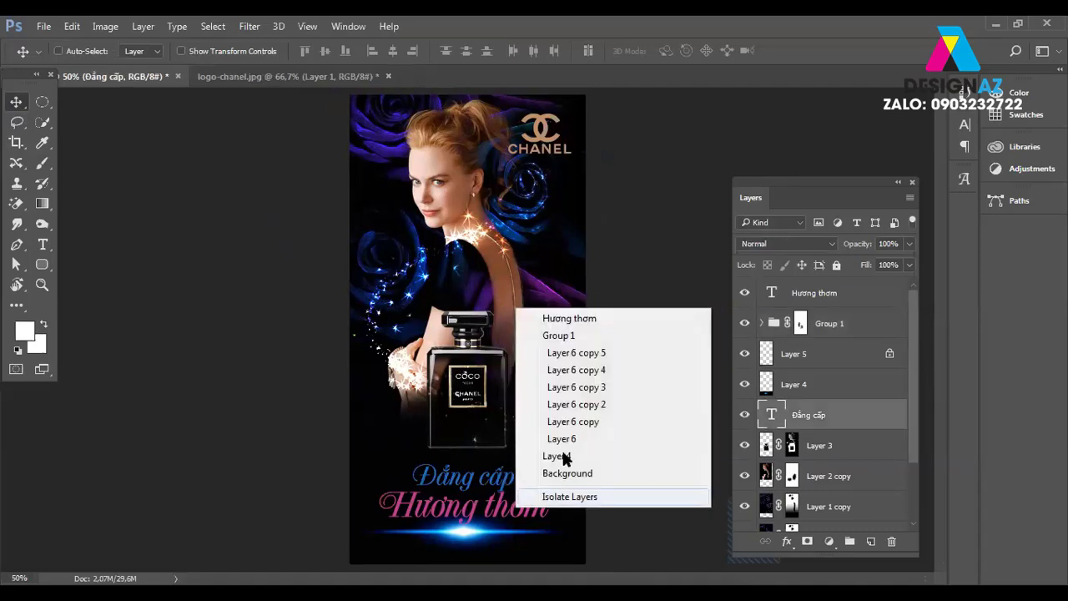
{"action": "left_click", "coordinate": [596, 319], "text": "shift"}
Set the selected slogan text colour to white (ffffff).
{"action": "key", "text": "t"}
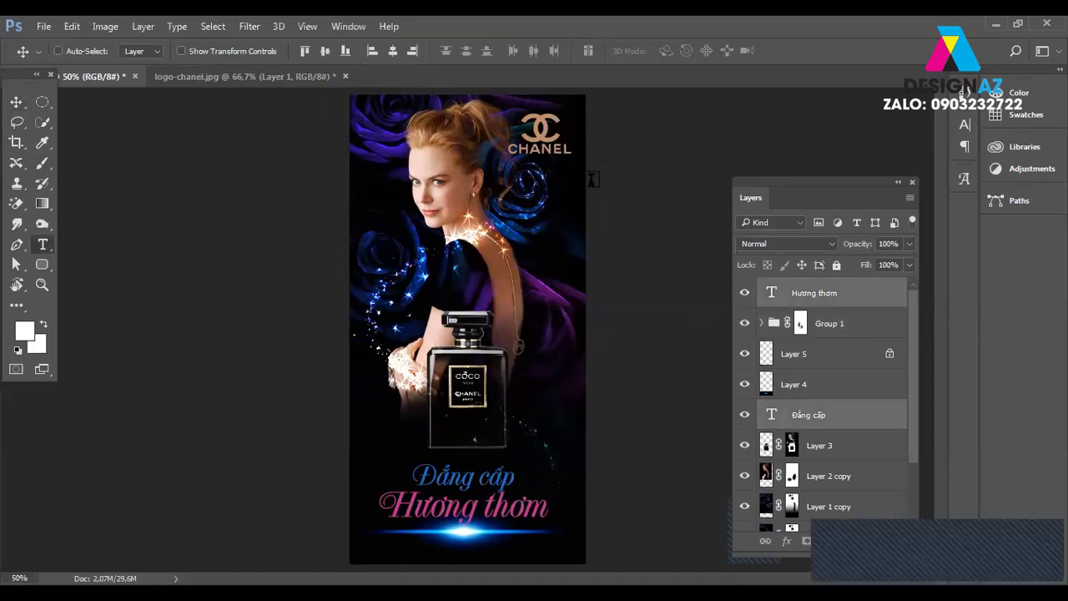
{"action": "left_click", "coordinate": [547, 51]}
{"action": "type", "text": "ffffff"}
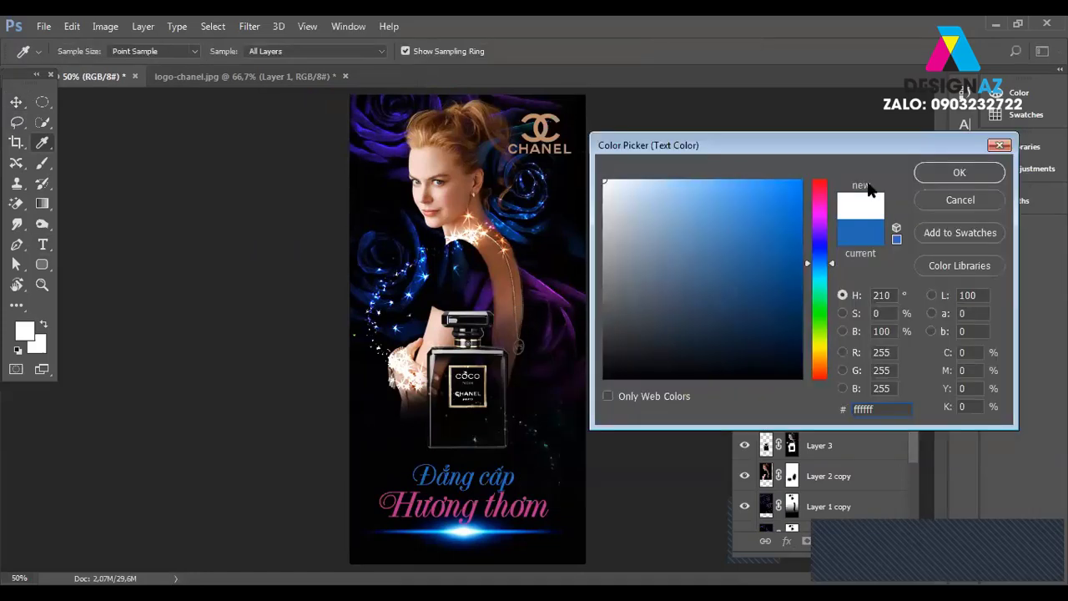
{"action": "left_click", "coordinate": [959, 173]}
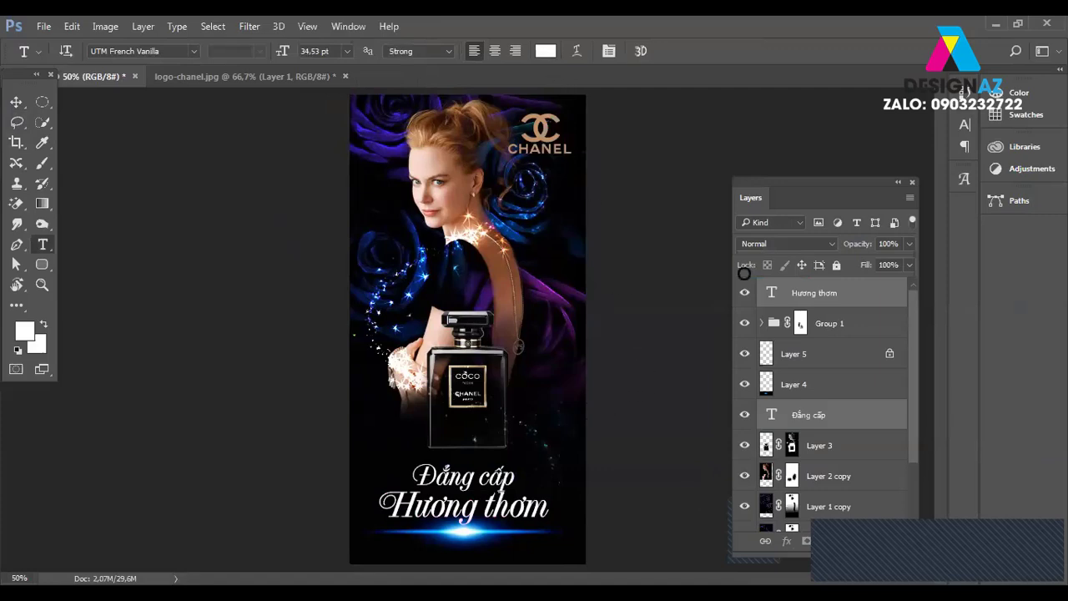
Recolour both slogan lines teal blue, hex 047c9a.
{"action": "left_click", "coordinate": [546, 51]}
{"action": "left_click", "coordinate": [821, 278]}
{"action": "left_click", "coordinate": [760, 243]}
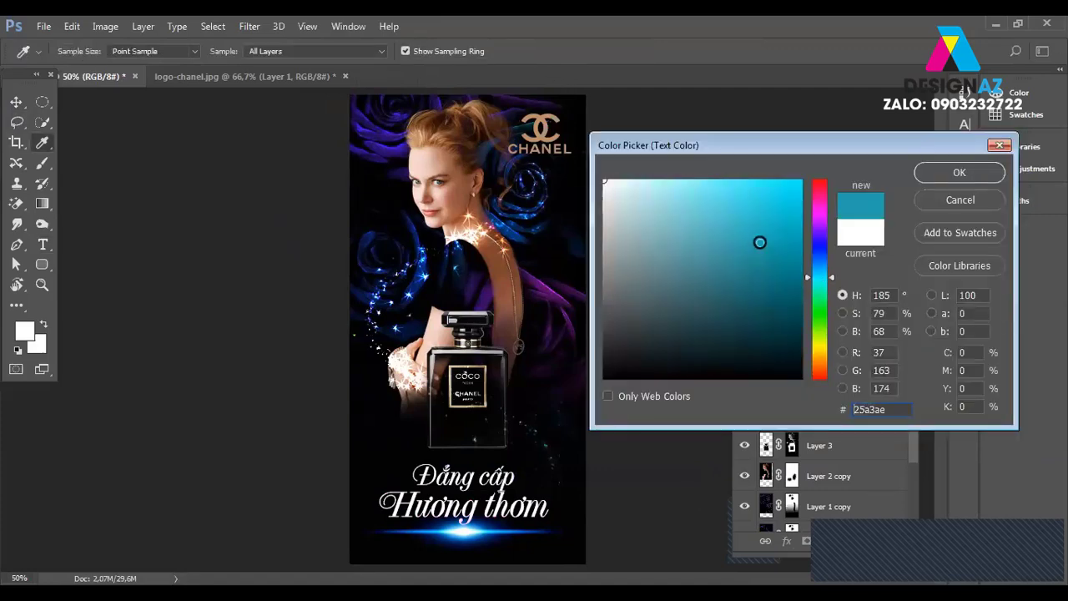
{"action": "left_click", "coordinate": [796, 260]}
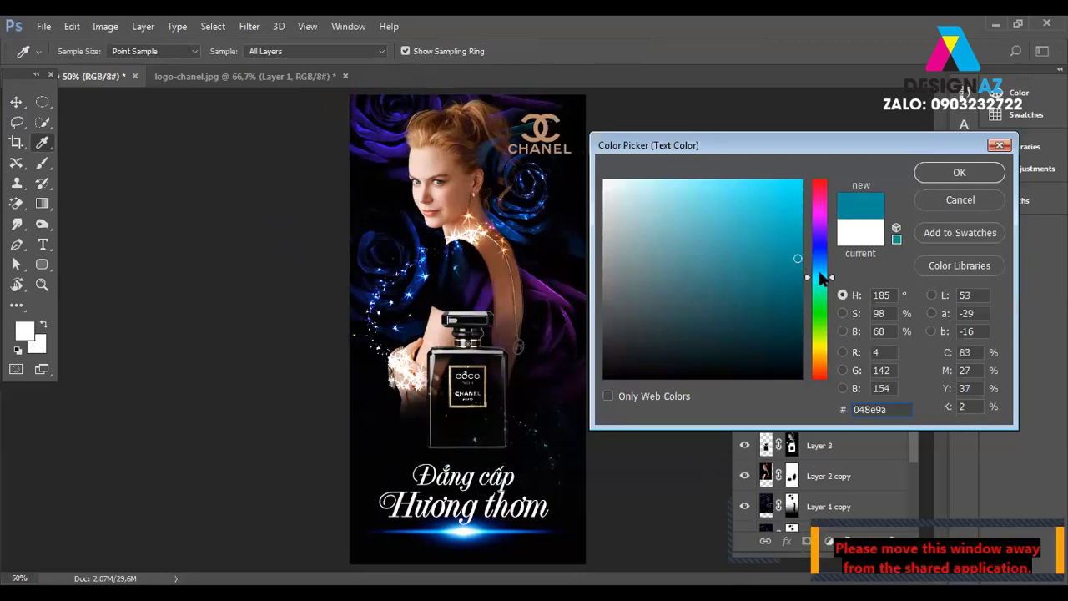
{"action": "left_click", "coordinate": [817, 269]}
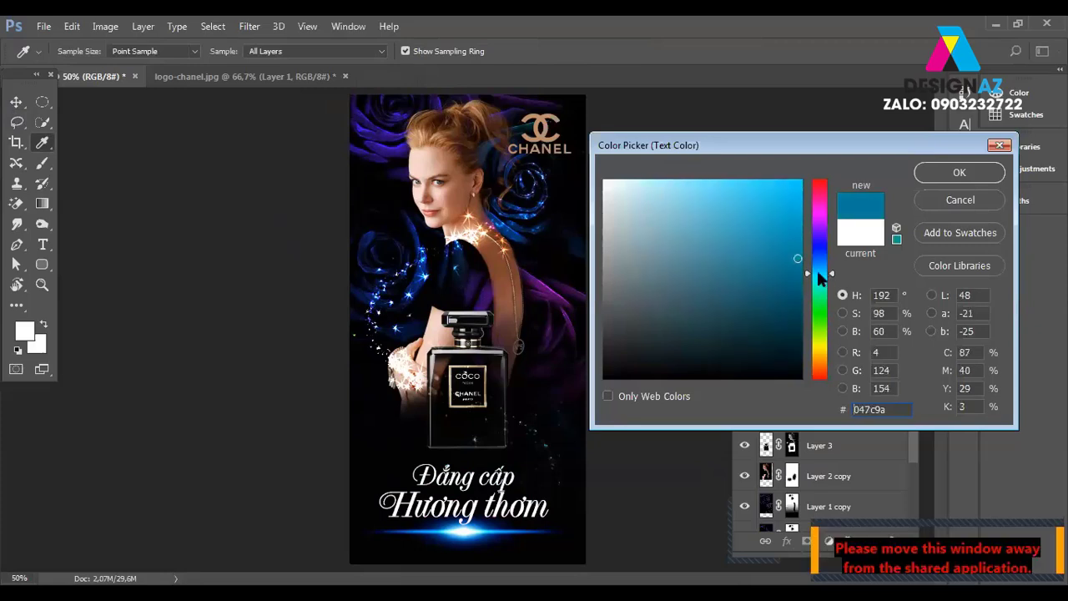
{"action": "left_click", "coordinate": [960, 172]}
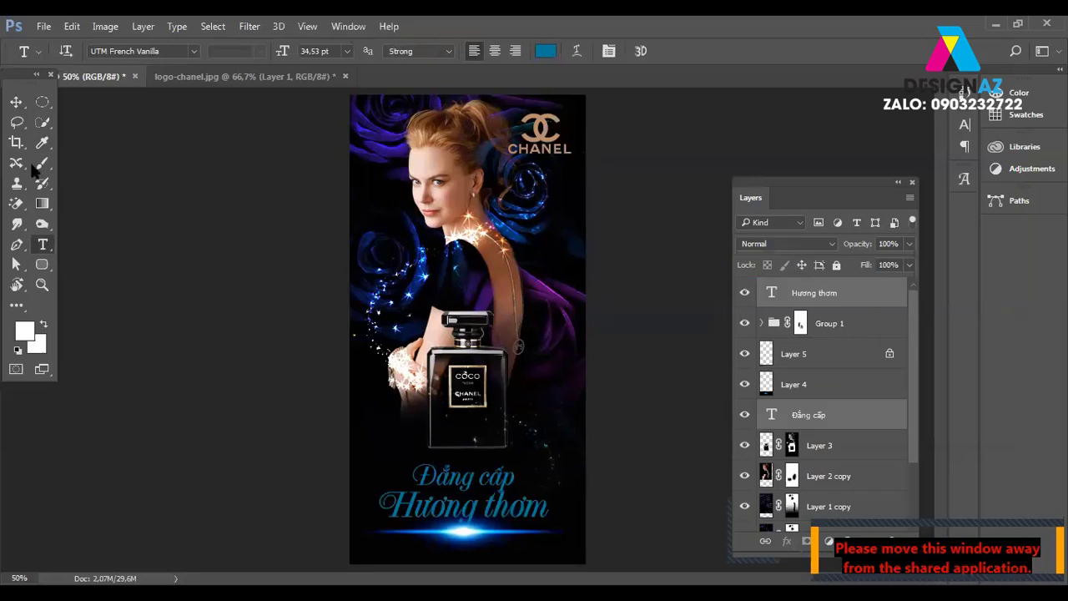
{"action": "left_click", "coordinate": [17, 103]}
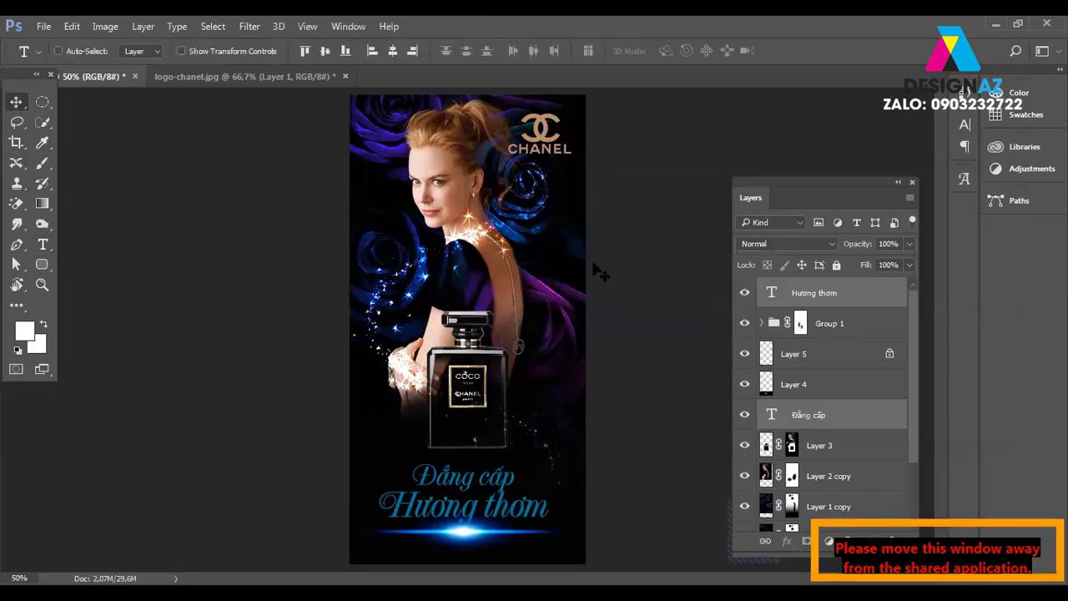
Select the Layer 6 copy 5 sparkle layer, leaving it untransformed.
{"action": "right_click", "coordinate": [482, 332]}
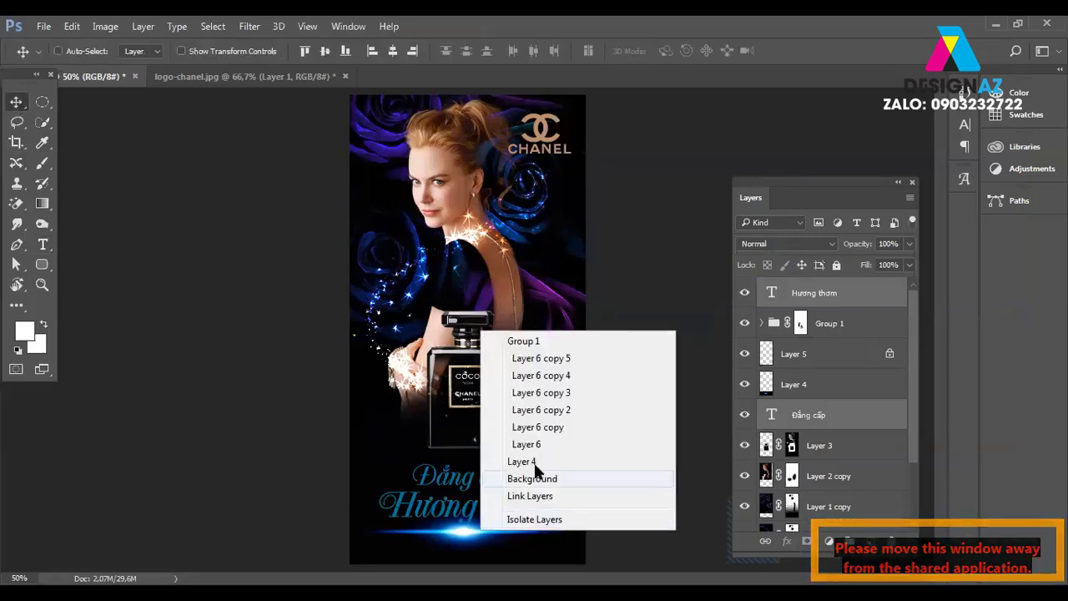
{"action": "left_click", "coordinate": [557, 365]}
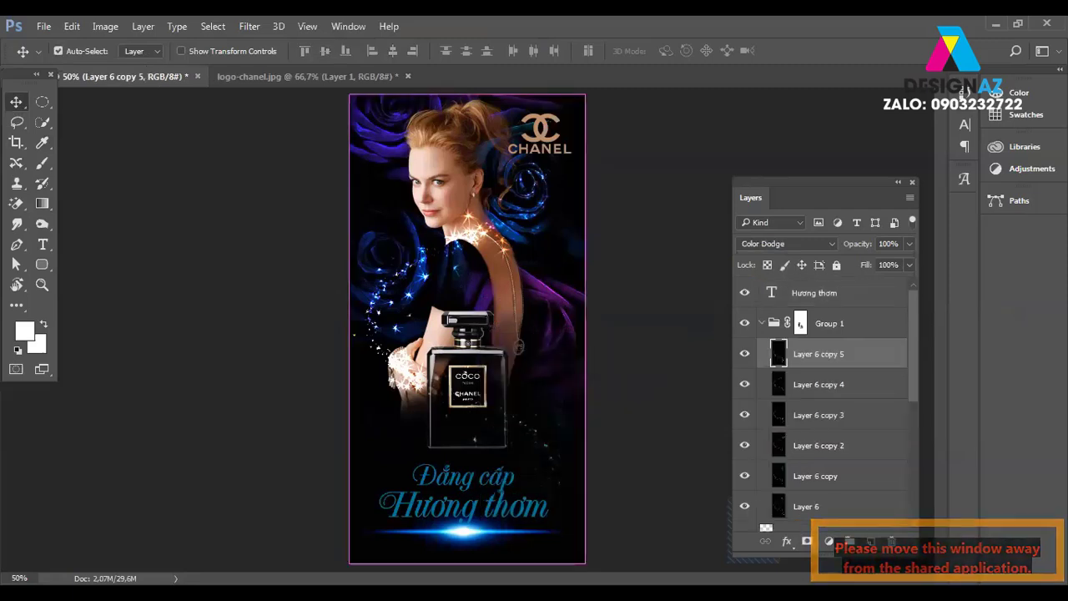
{"action": "key", "text": "ctrl+t"}
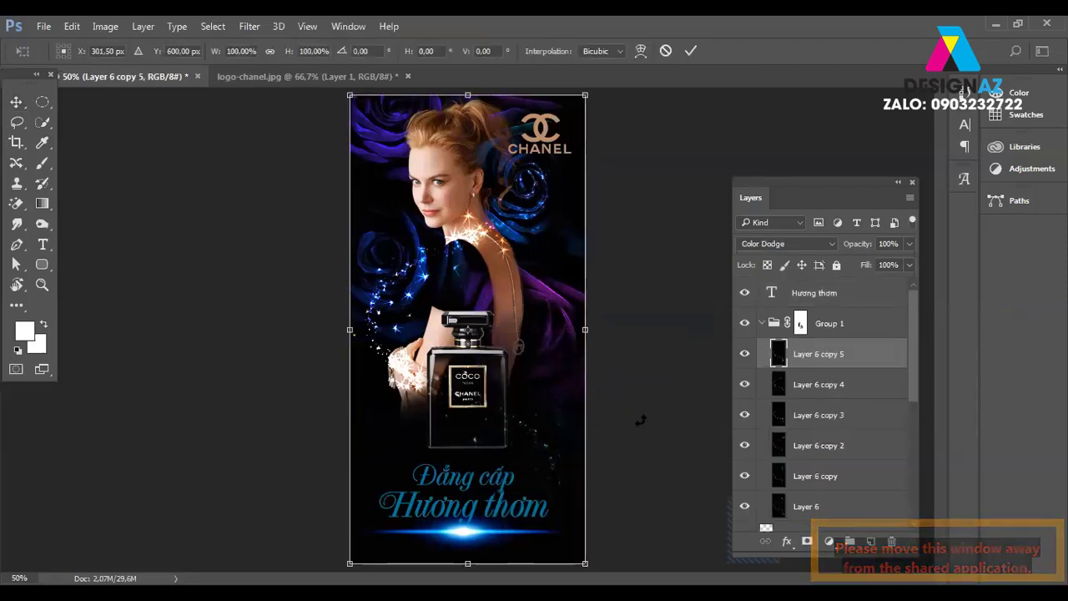
{"action": "key", "text": "Return"}
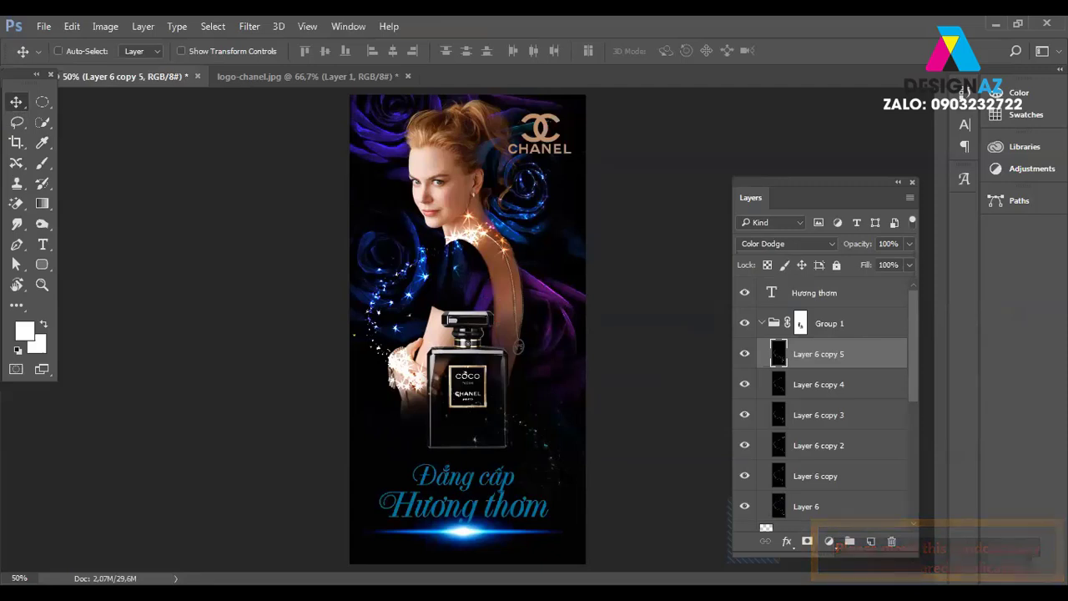
Reposition the Layer 4 glow beneath the slogan and scale it down to about 92%.
{"action": "right_click", "coordinate": [514, 346]}
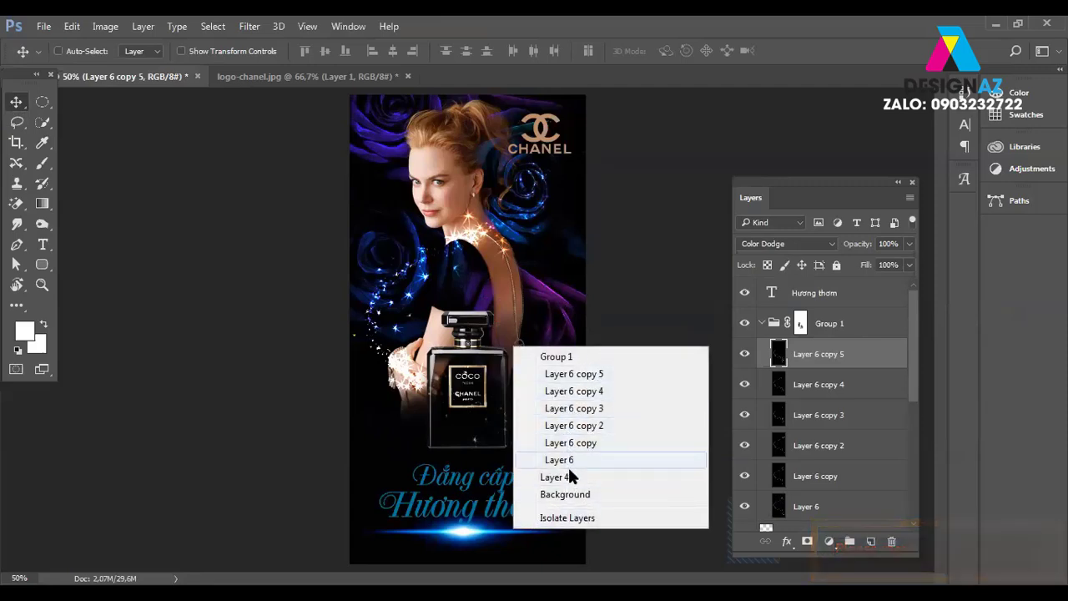
{"action": "left_click", "coordinate": [572, 478]}
{"action": "left_click_drag", "start_coordinate": [573, 477], "coordinate": [551, 506]}
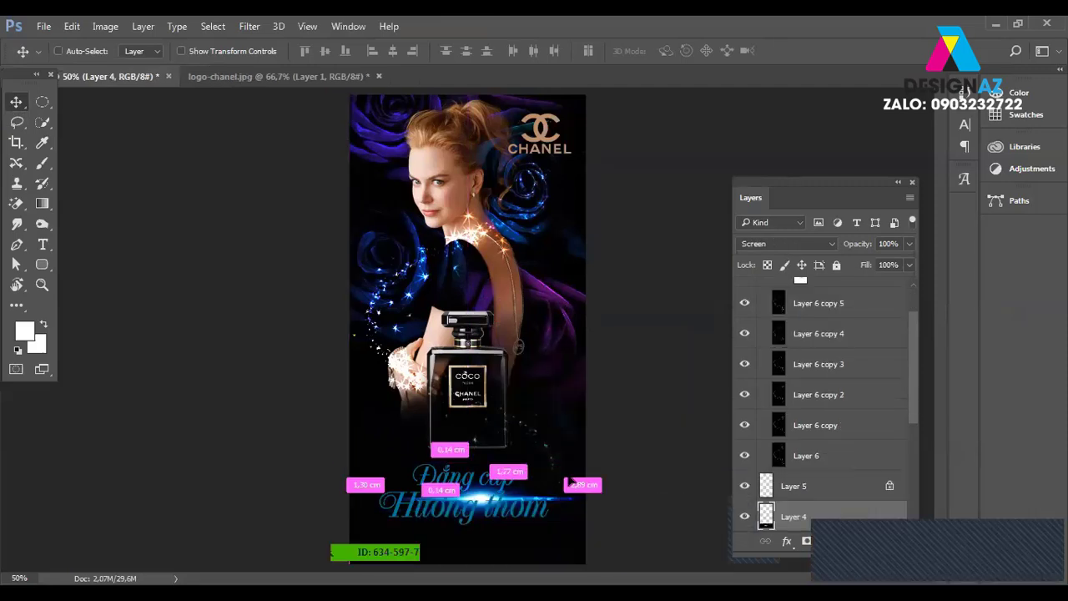
{"action": "key", "text": "ctrl+t"}
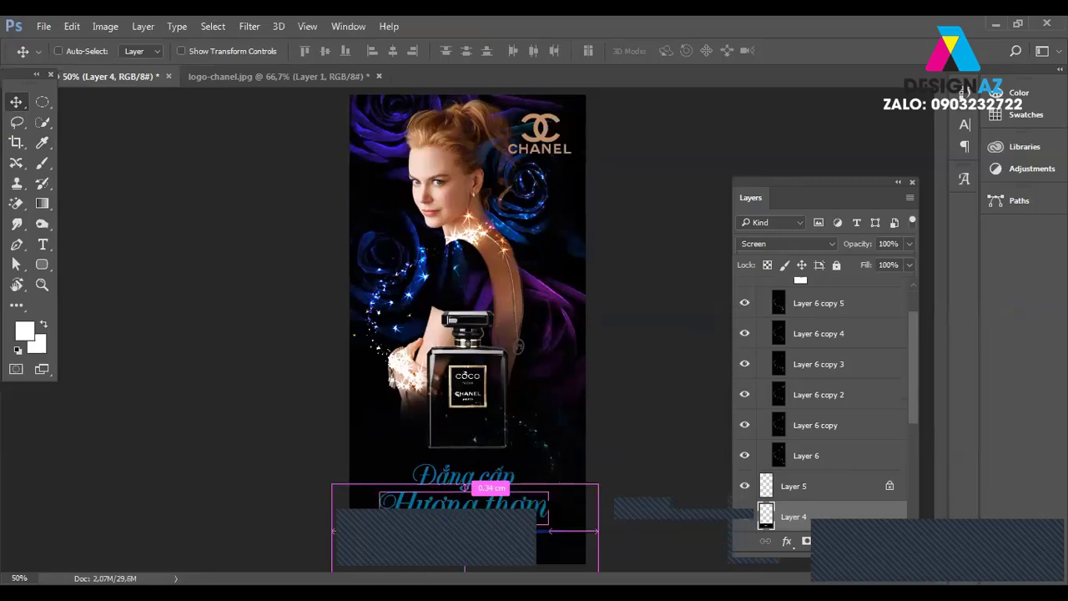
{"action": "left_click_drag", "start_coordinate": [598, 484], "coordinate": [577, 492]}
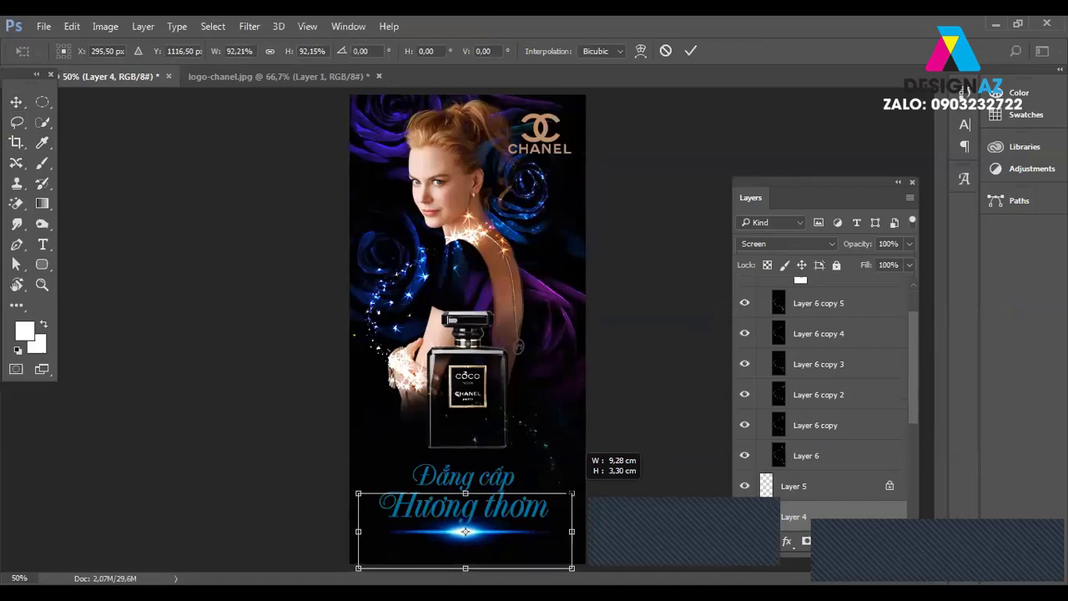
{"action": "left_click_drag", "start_coordinate": [577, 491], "coordinate": [567, 495]}
{"action": "key", "text": "Return"}
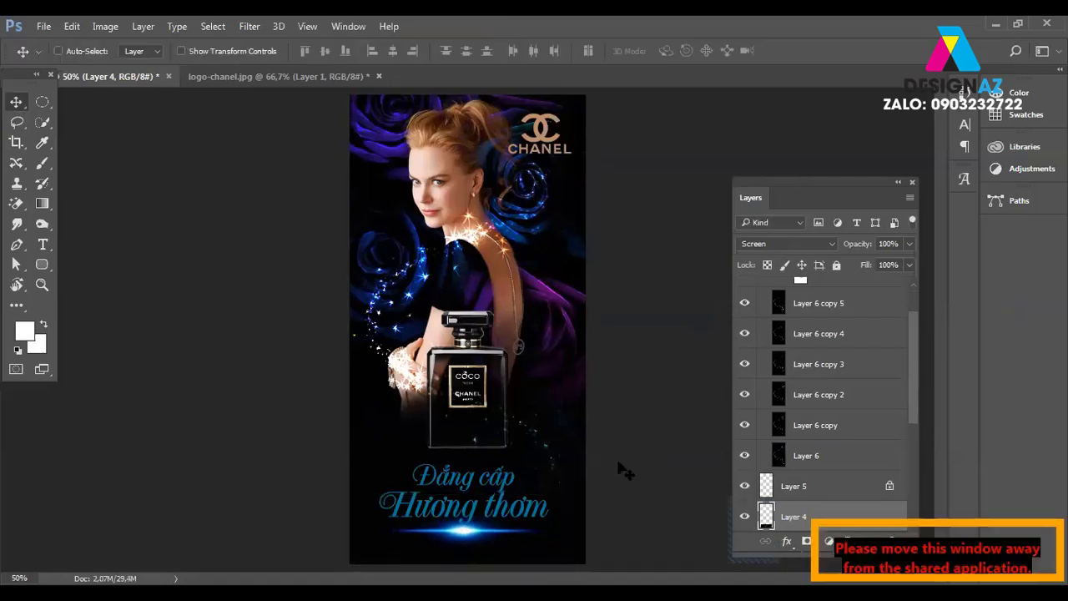
Switch to full-screen view with menu bar after checking the whole poster.
{"action": "key", "text": "ctrl+minus"}
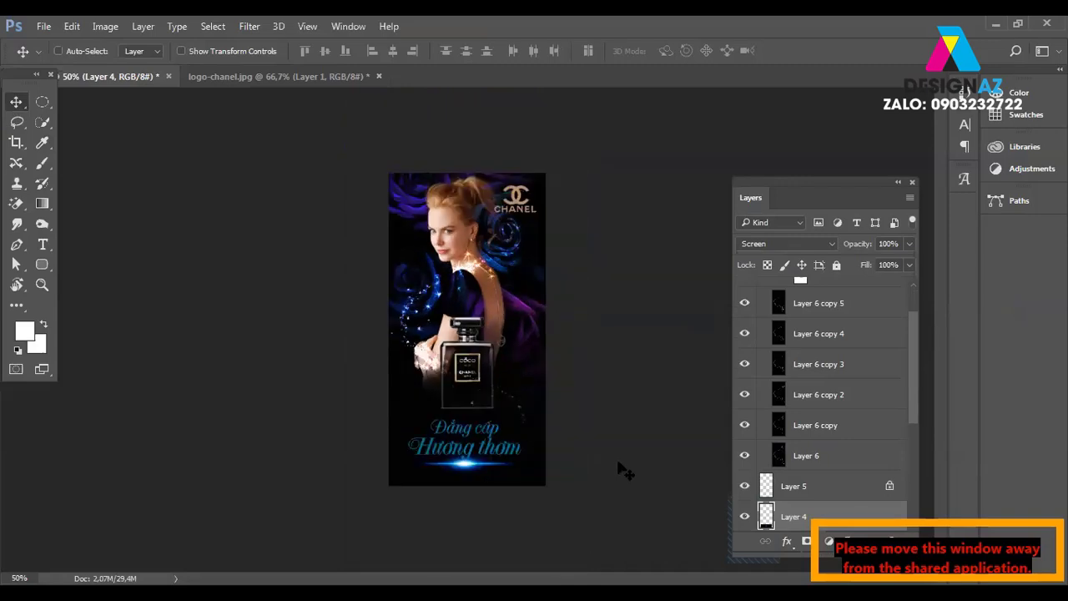
{"action": "key", "text": "ctrl+plus"}
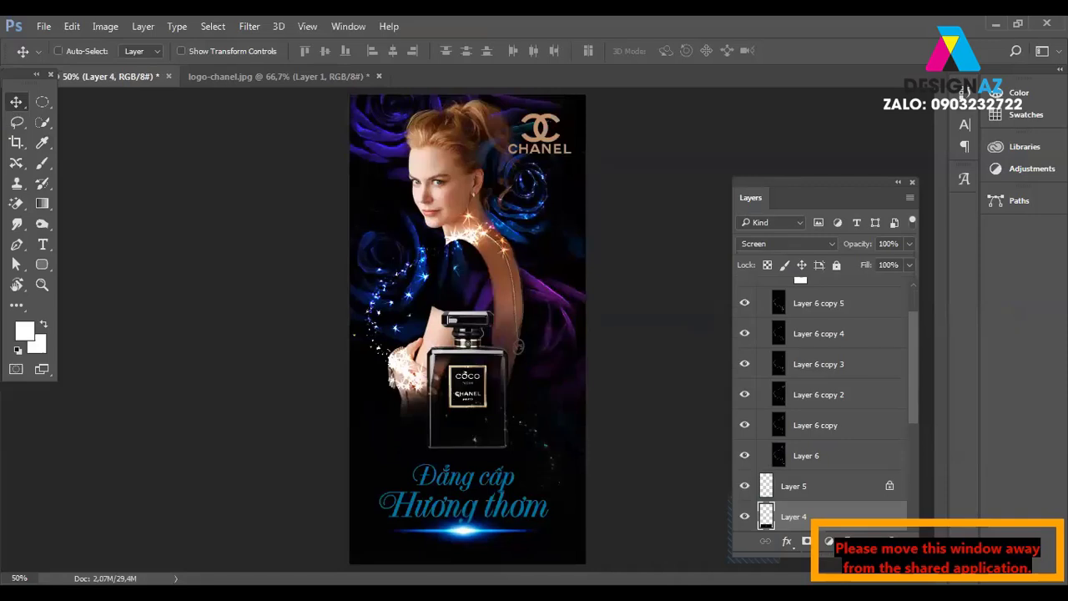
{"action": "key", "text": "f"}
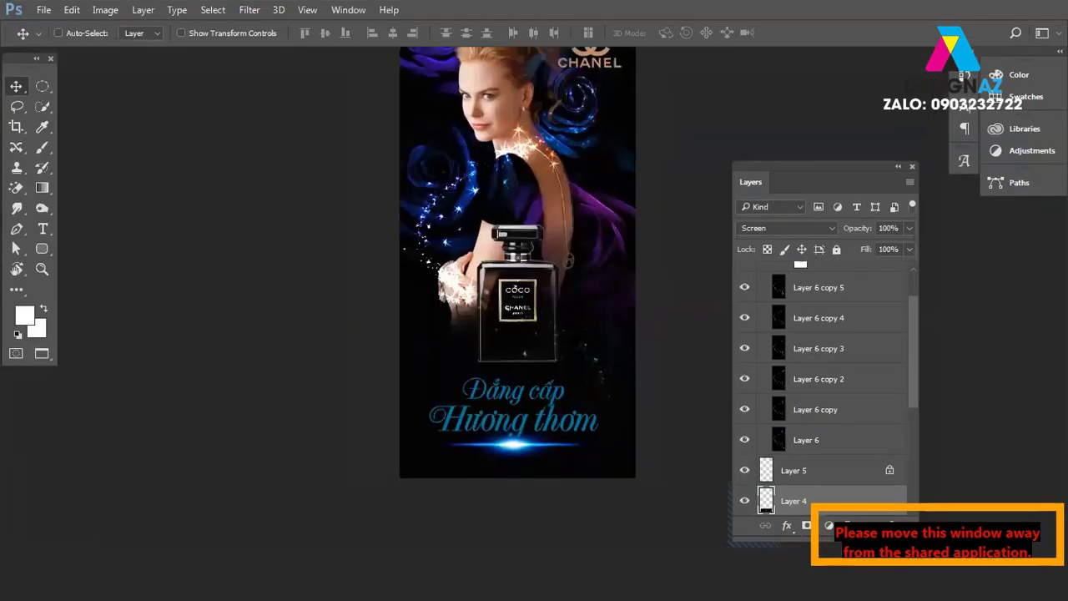
Nudge the Layer 4 glow slightly lower and select the Hương thơm text layer.
{"action": "left_click_drag", "start_coordinate": [556, 405], "coordinate": [559, 409]}
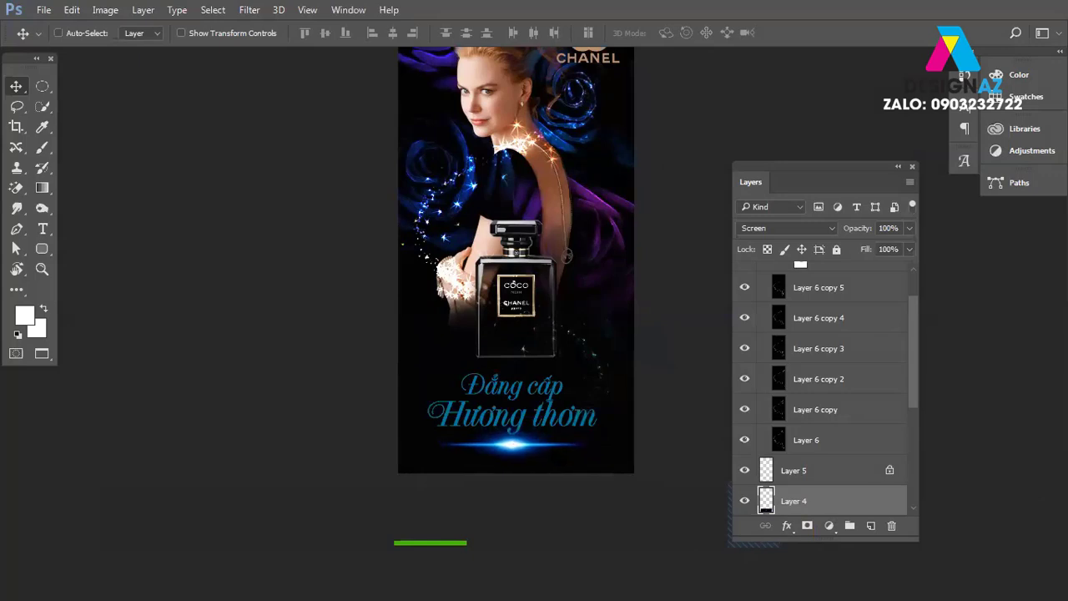
{"action": "key", "text": "Down"}
{"action": "key", "text": "Down"}
{"action": "right_click", "coordinate": [582, 217]}
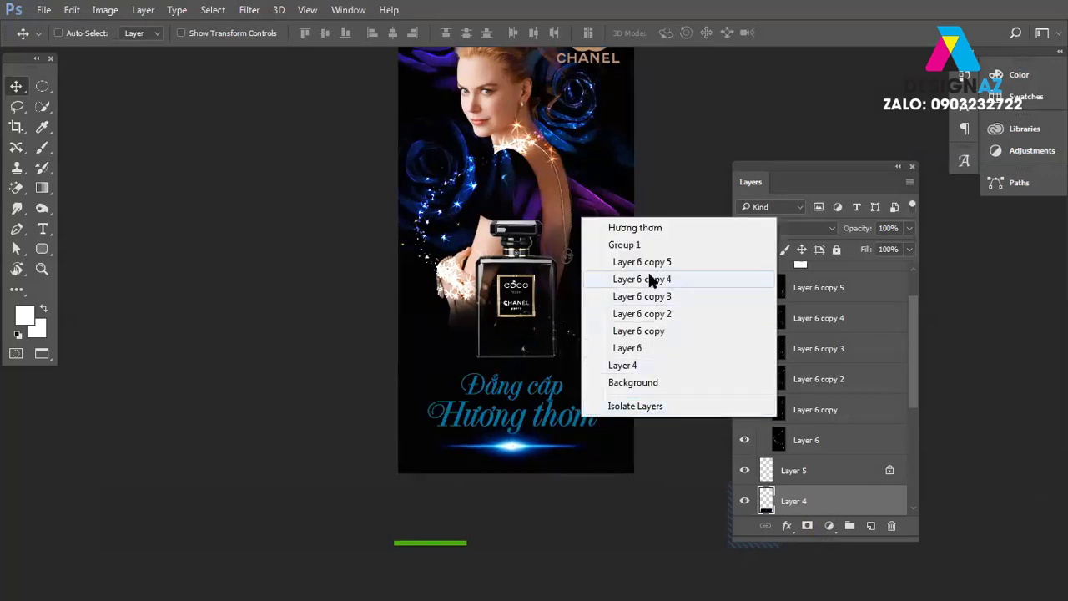
{"action": "left_click", "coordinate": [649, 226]}
Enlarge the Đẳng cấp slogan to about 105.5% and shift it slightly down.
{"action": "right_click", "coordinate": [502, 390]}
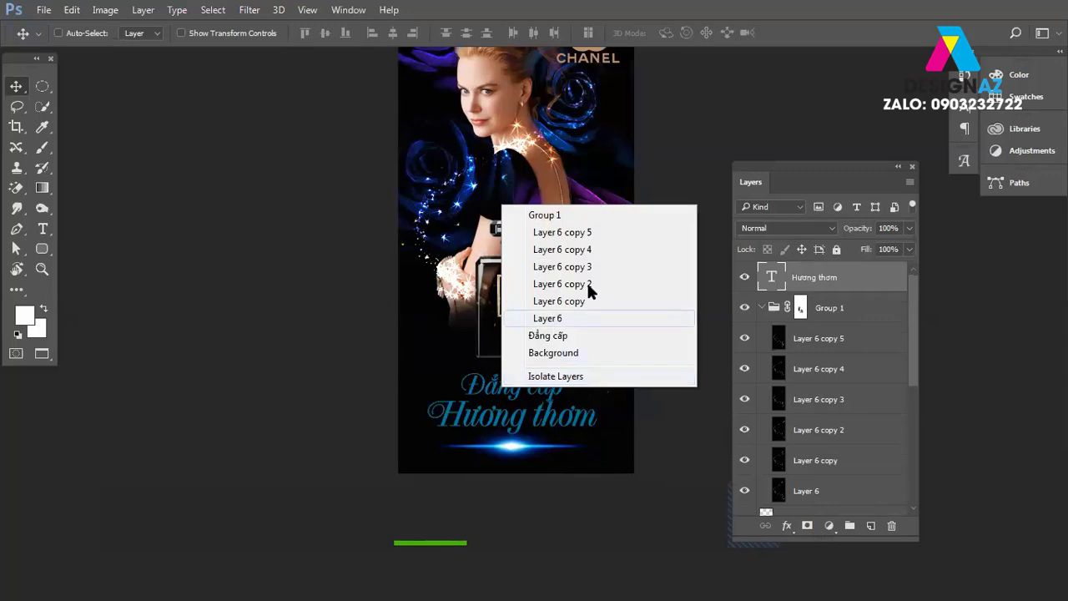
{"action": "left_click", "coordinate": [566, 337]}
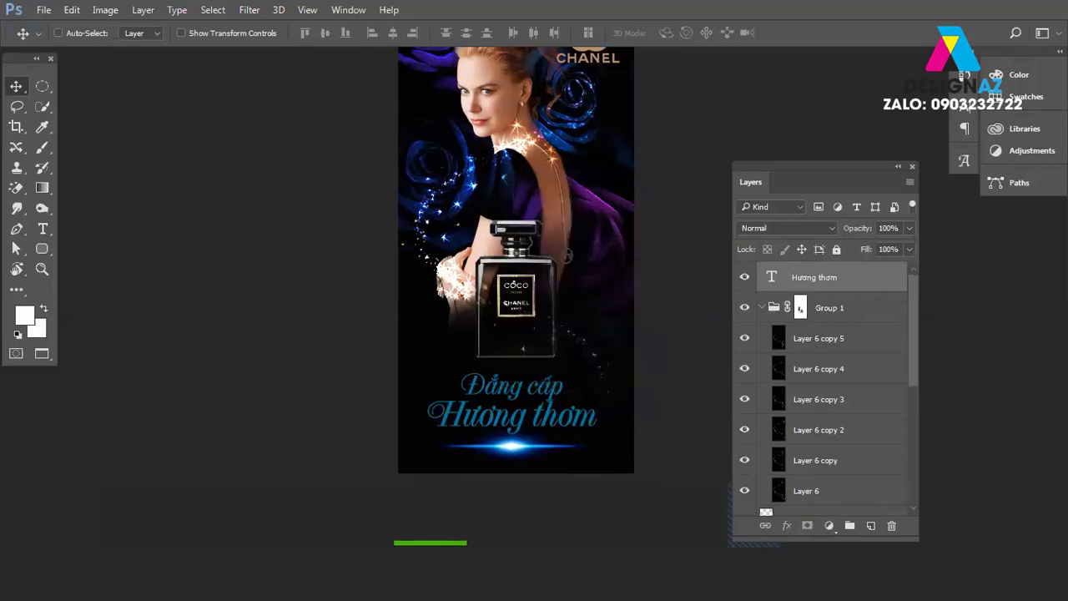
{"action": "key", "text": "ctrl+t"}
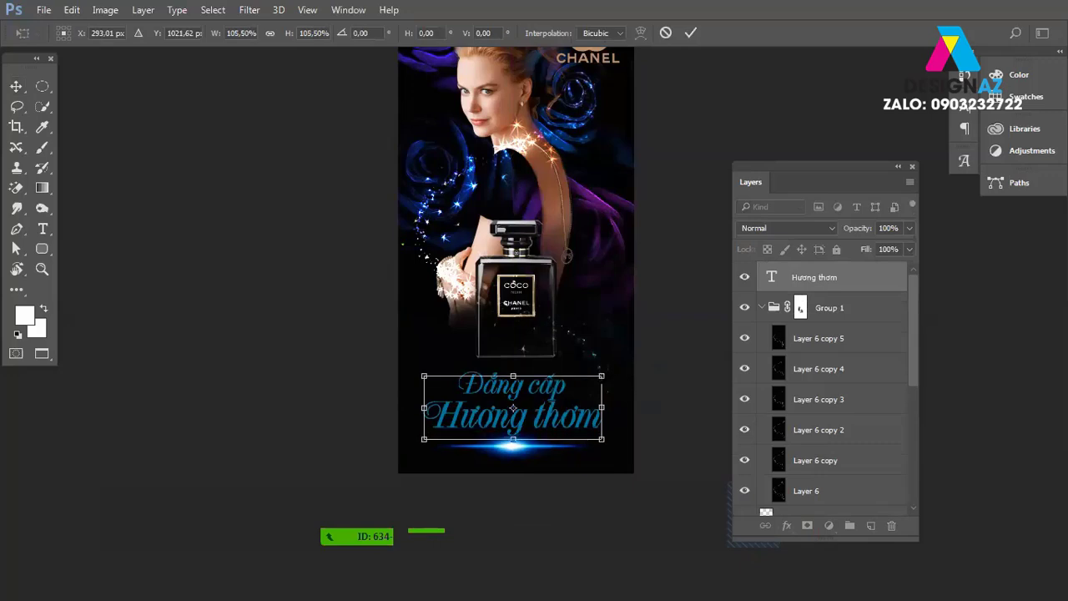
{"action": "key", "text": "shift+Down"}
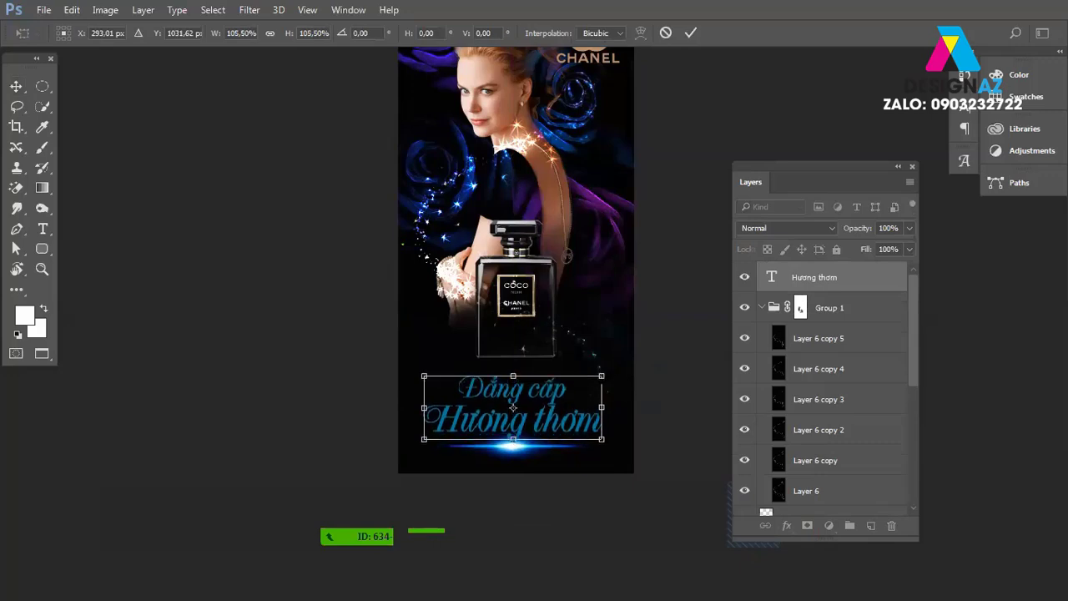
{"action": "key", "text": "shift+Down"}
{"action": "key", "text": "Return"}
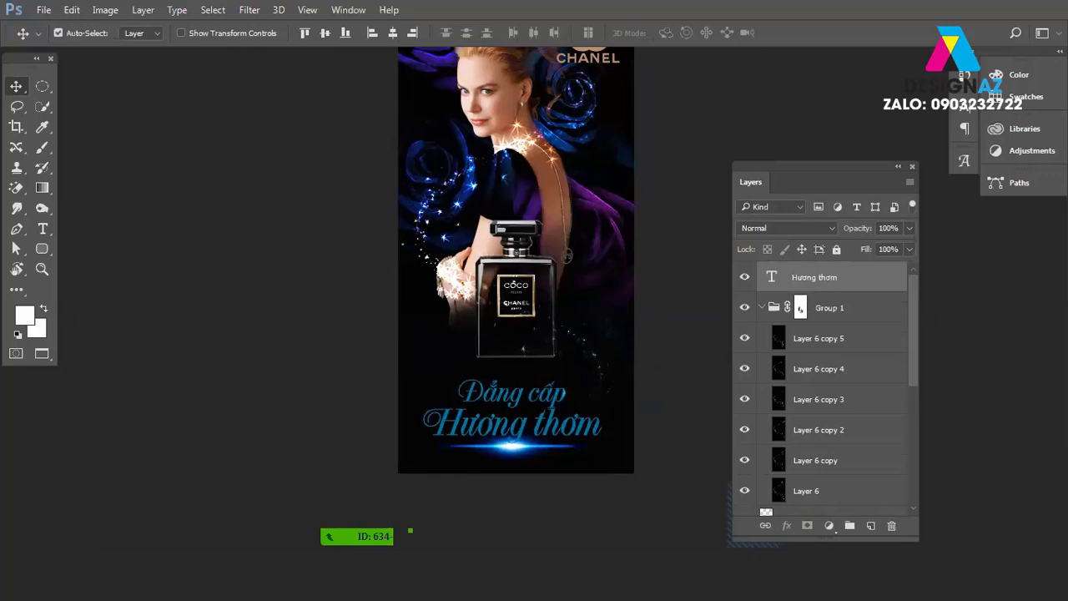
Zoom out to review the whole poster, then zoom back in and recentre it.
{"action": "key", "text": "ctrl+minus"}
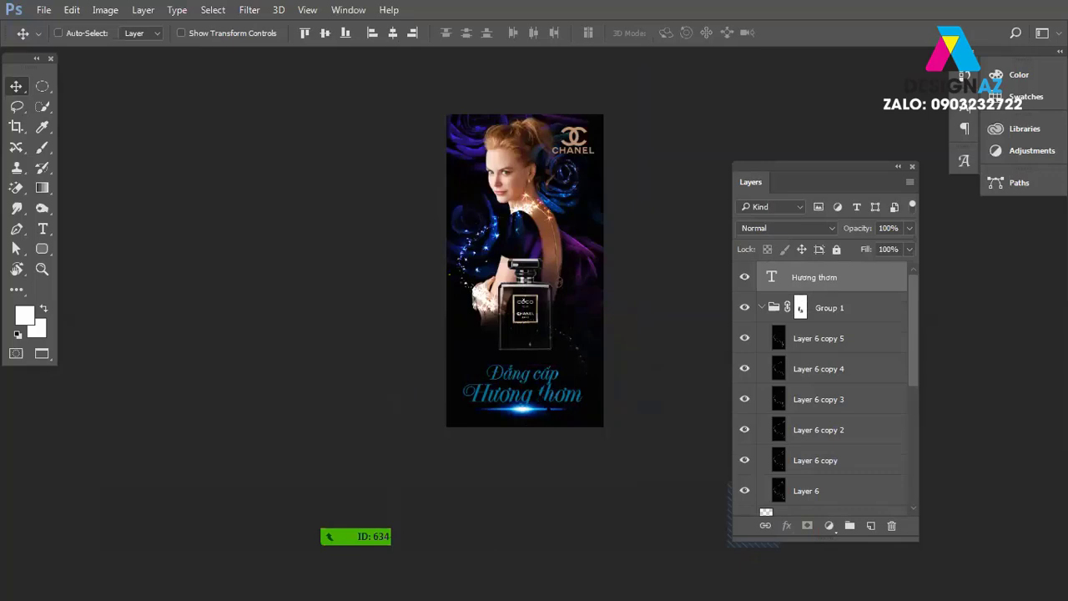
{"action": "right_click", "coordinate": [539, 398]}
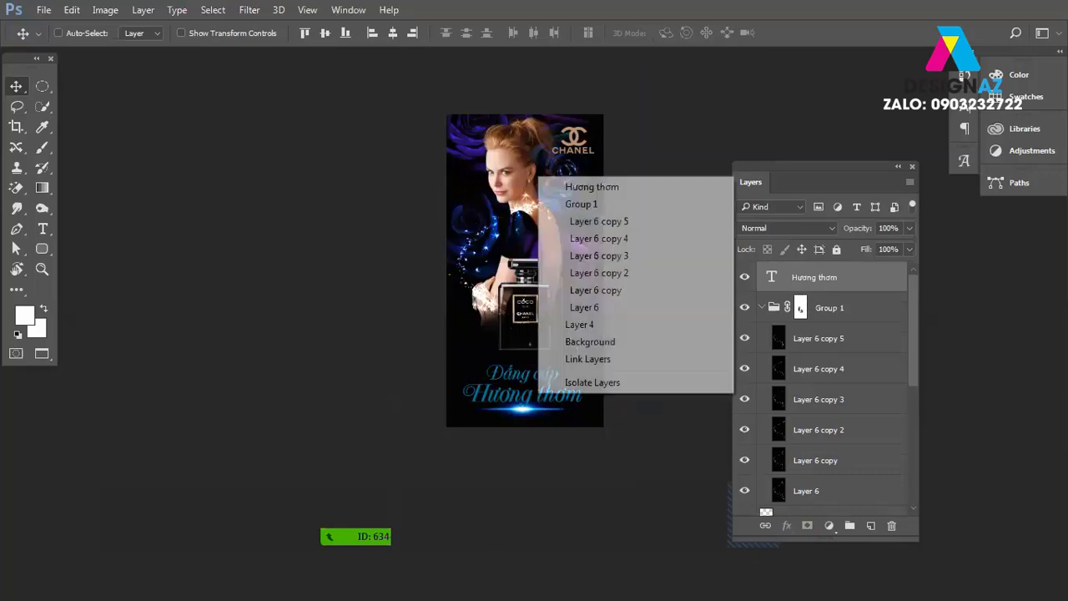
{"action": "left_click", "coordinate": [734, 301]}
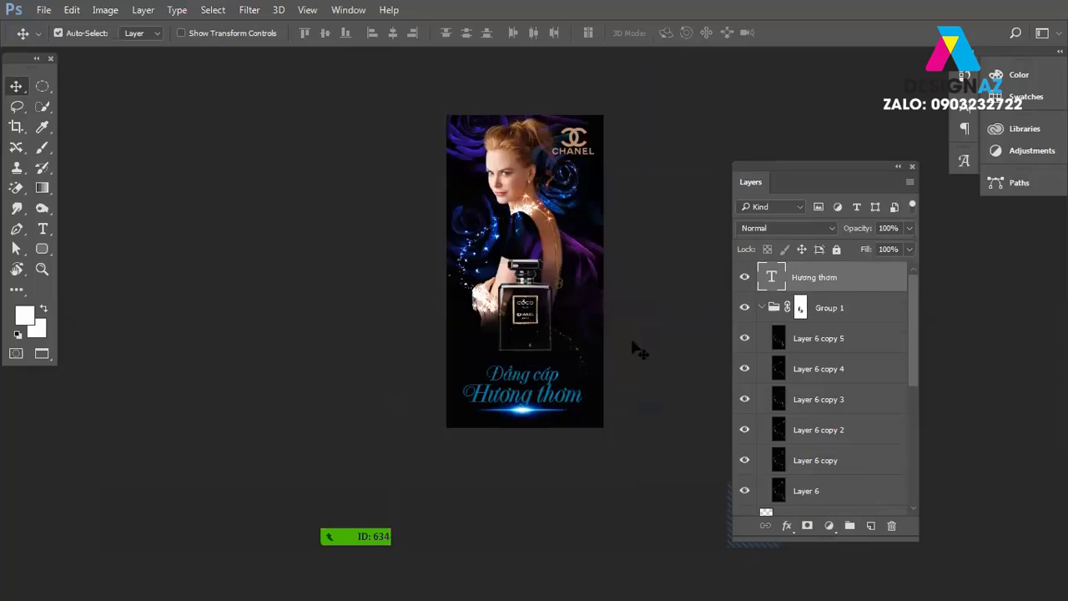
{"action": "key", "text": "ctrl+plus"}
{"action": "scroll", "coordinate": [534, 300], "scroll_direction": "right", "scroll_amount": 3}
{"action": "left_click_drag", "start_coordinate": [471, 267], "coordinate": [499, 286]}
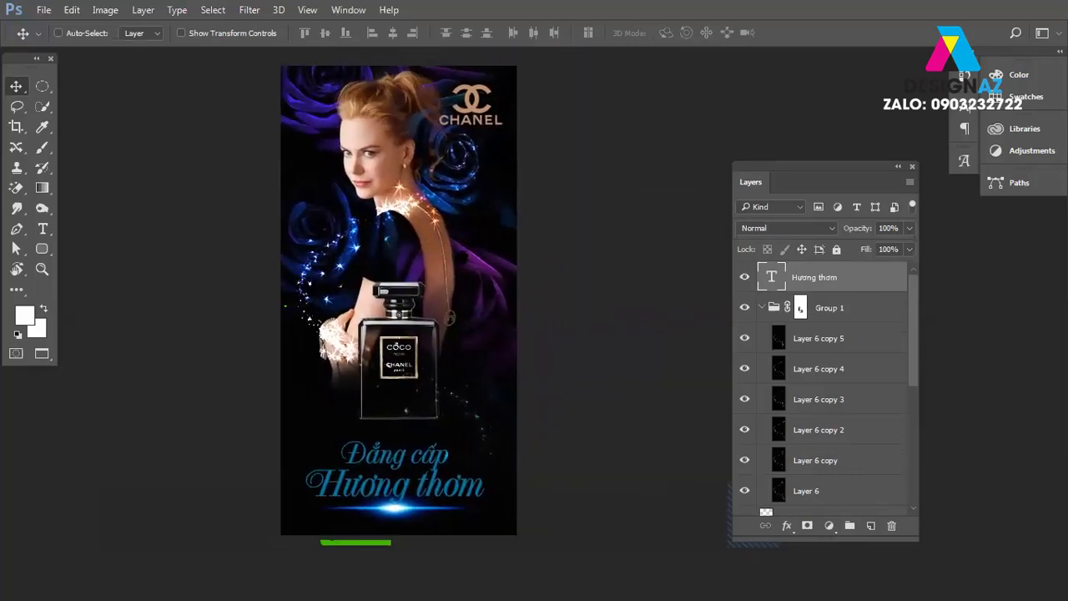